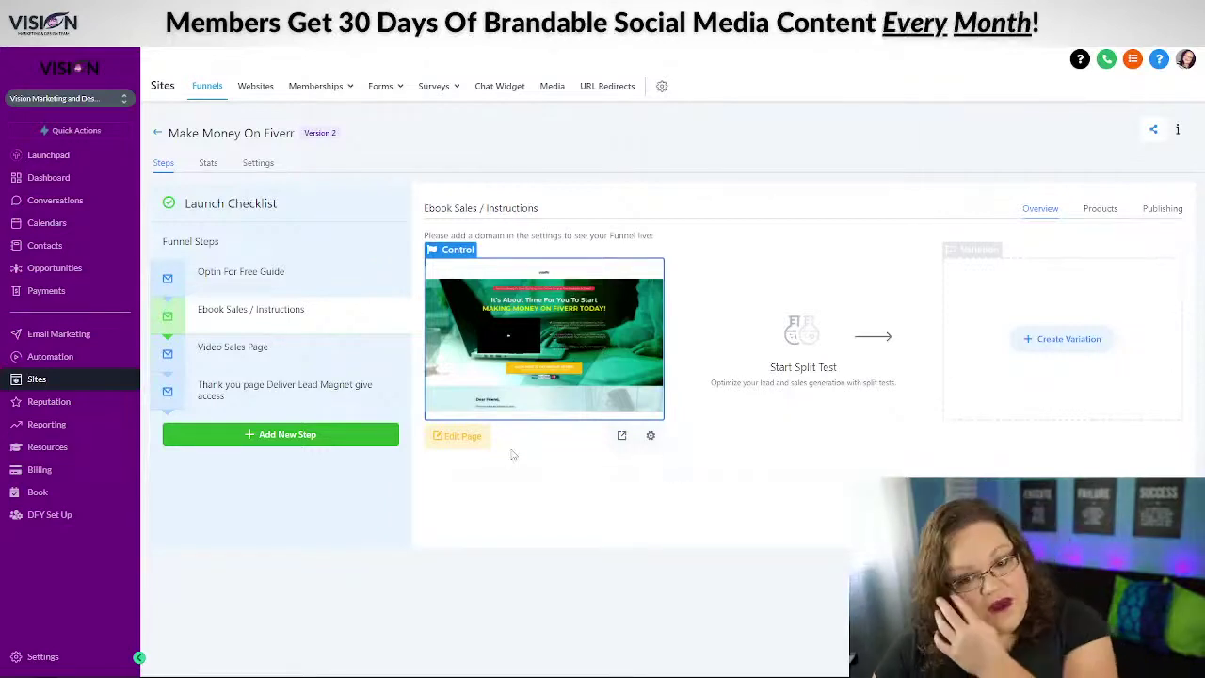
Open the training library from the account's Resources, look through its courses and open the Resources product
click(49, 448)
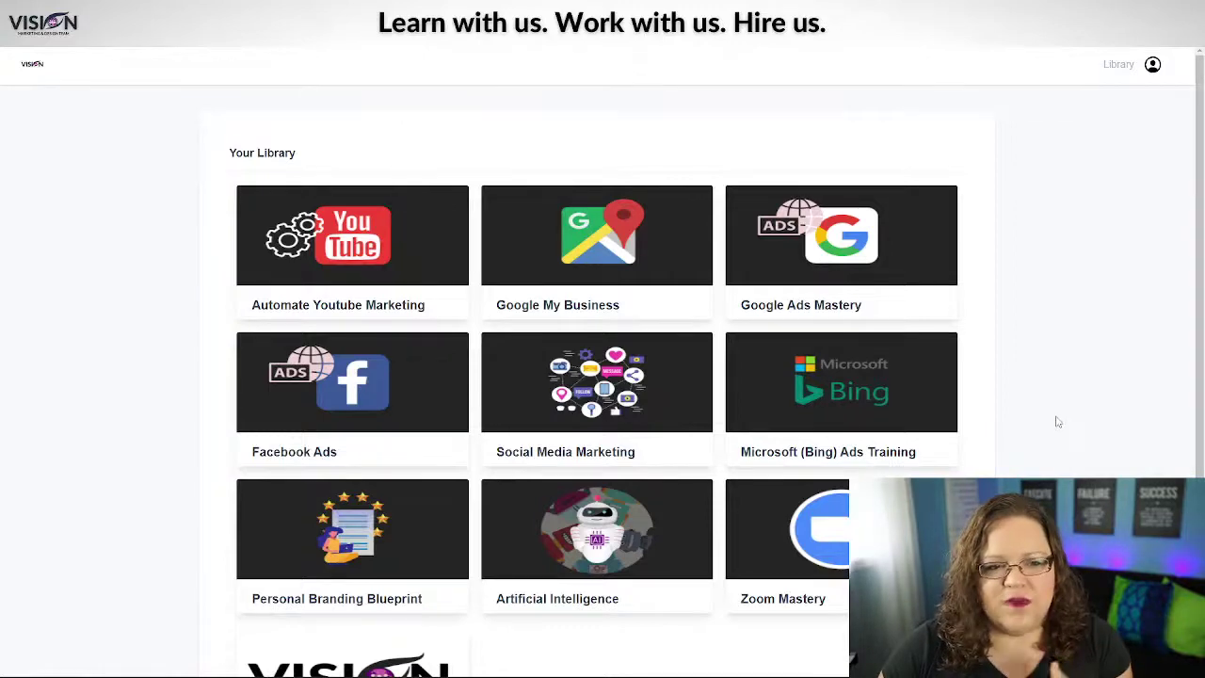
scroll(659, 424, down, 1)
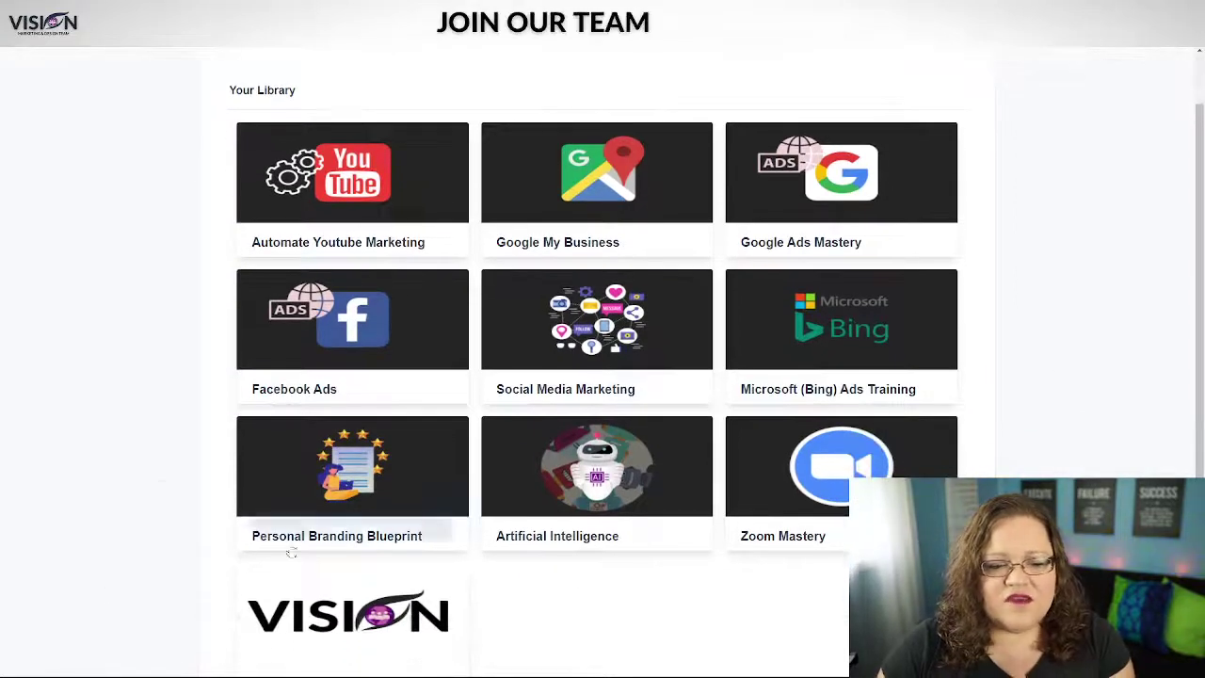
scroll(681, 579, down, 1)
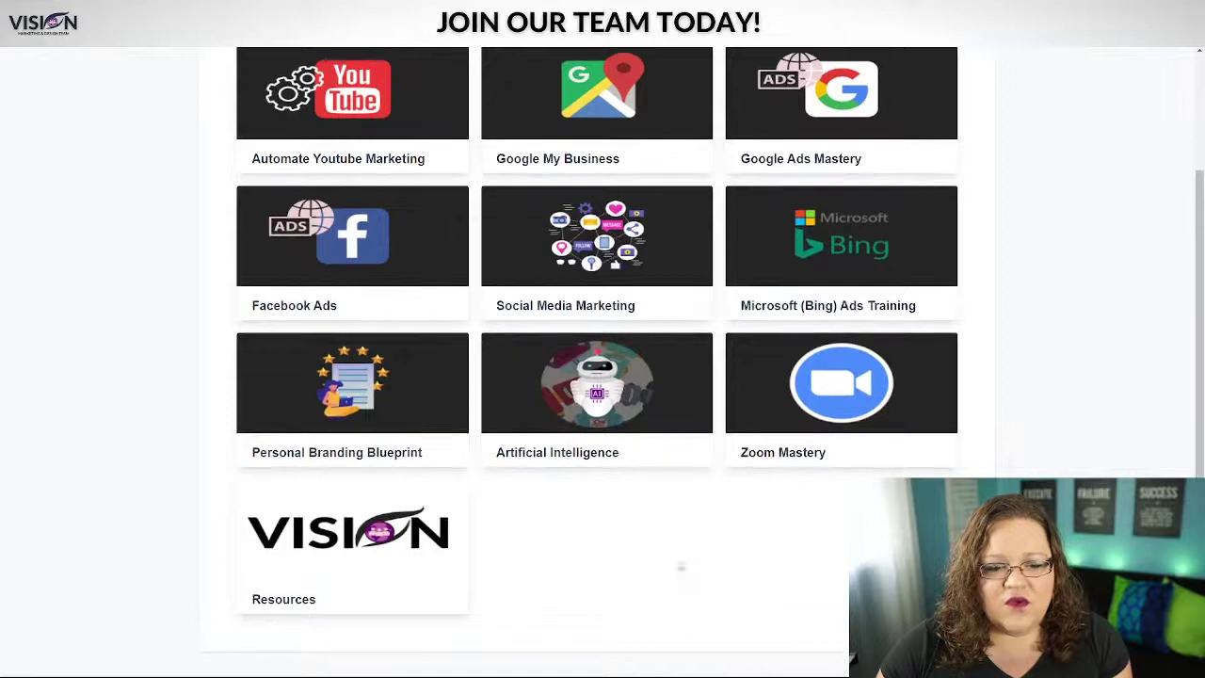
mouse_move(378, 508)
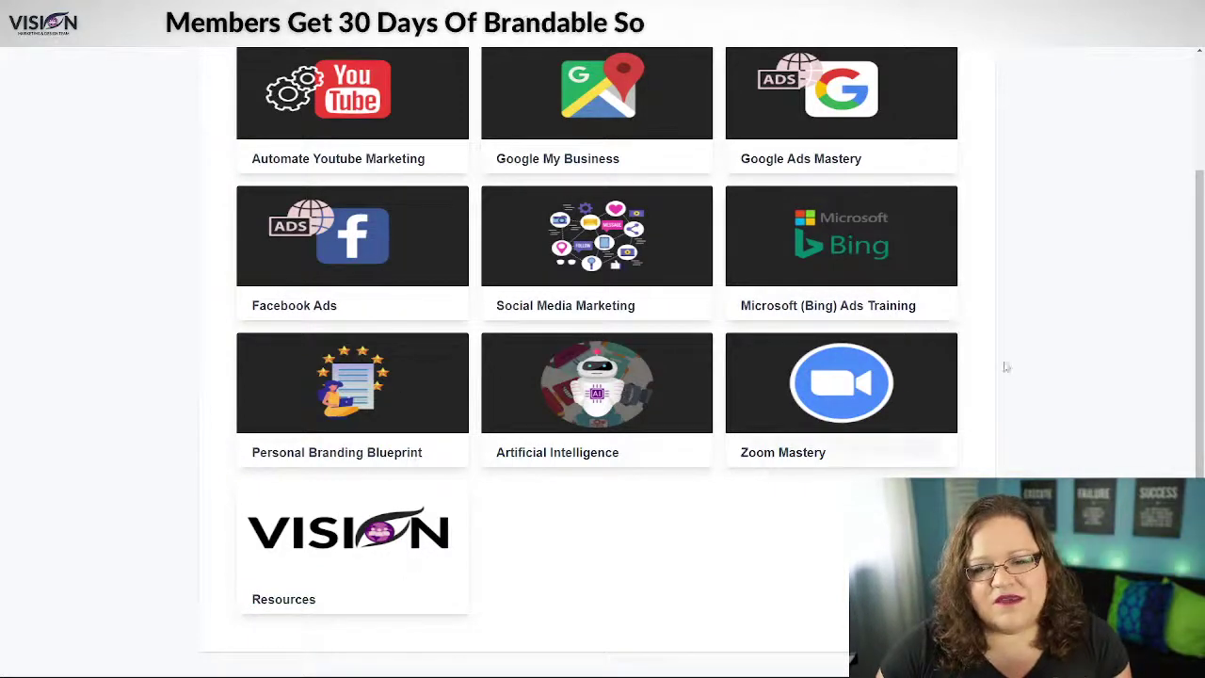
scroll(1071, 375, up, 3)
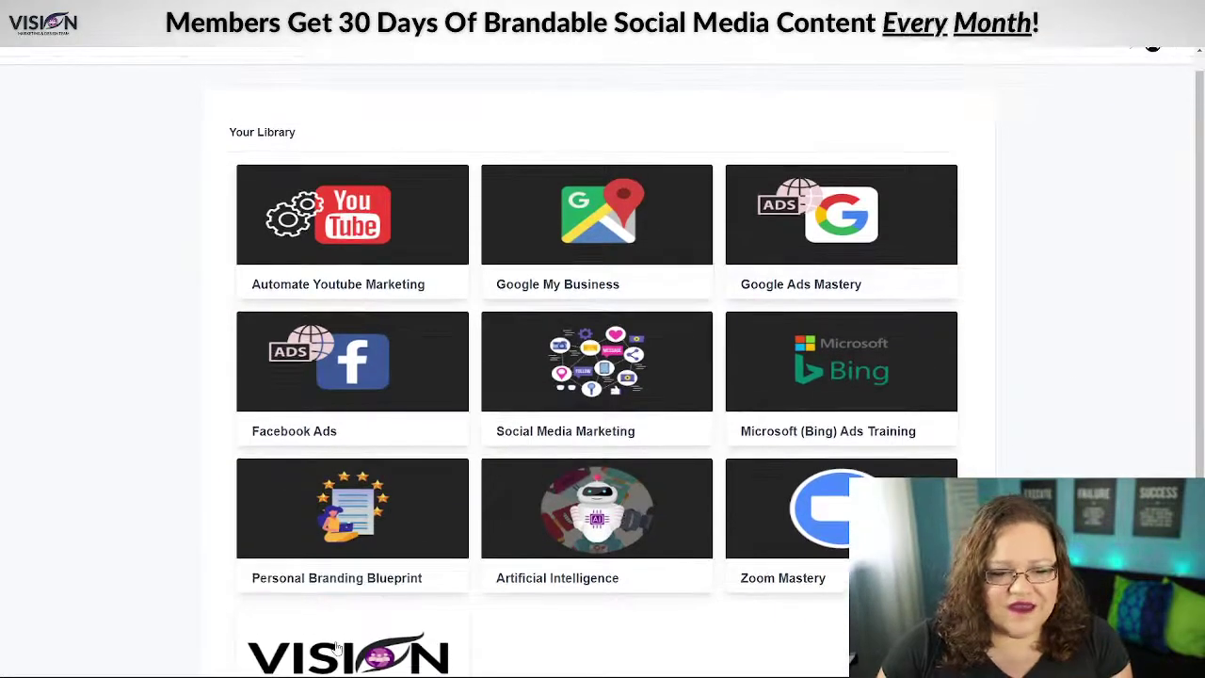
scroll(314, 569, down, 2)
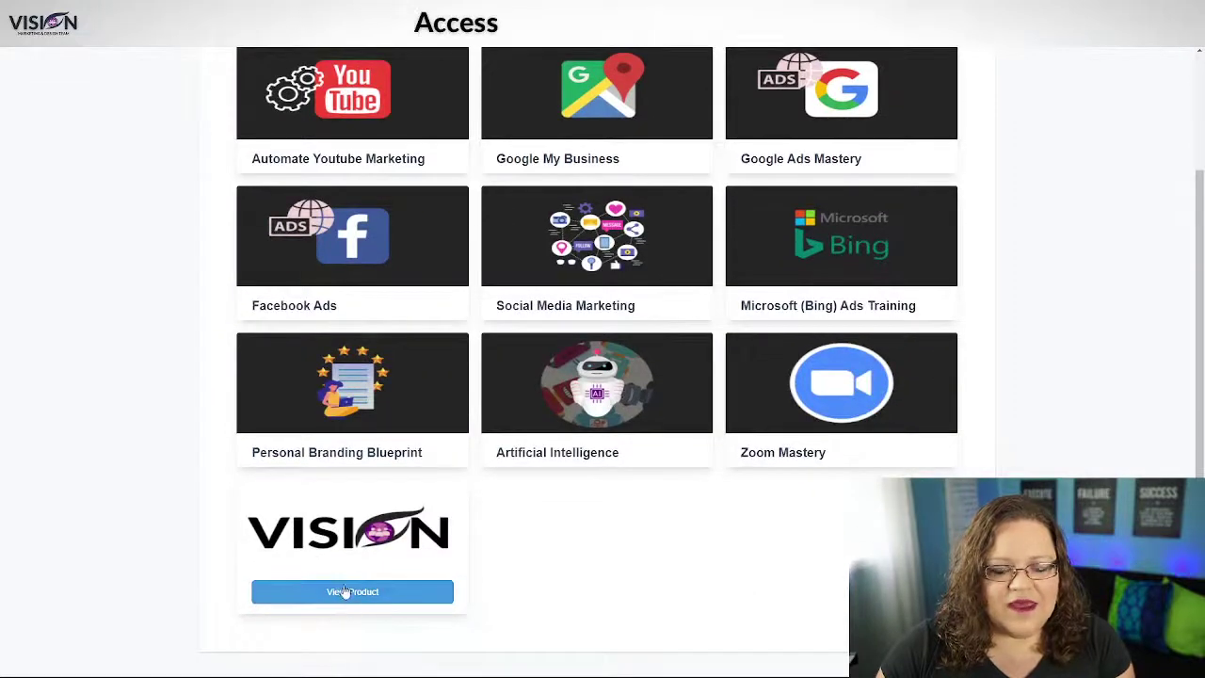
click(344, 591)
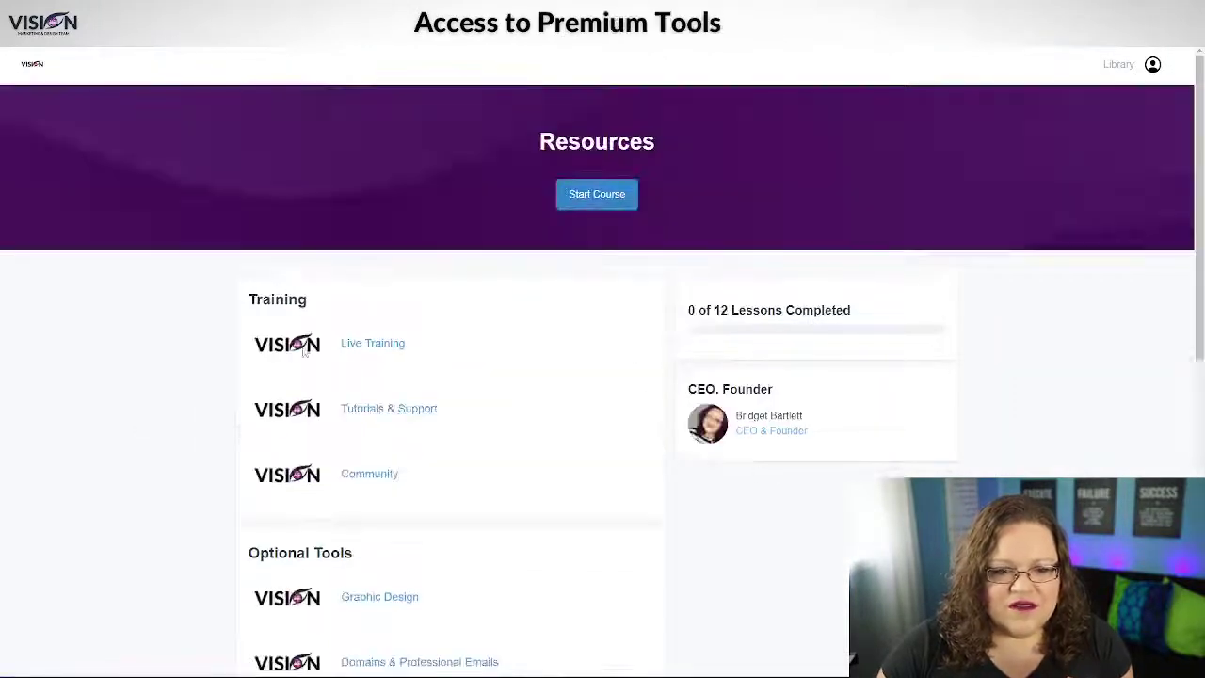
Look through the Resources lessons and open the Access Products lesson's PLR Courses folder under Private Label Rights Content
scroll(533, 342, down, 1)
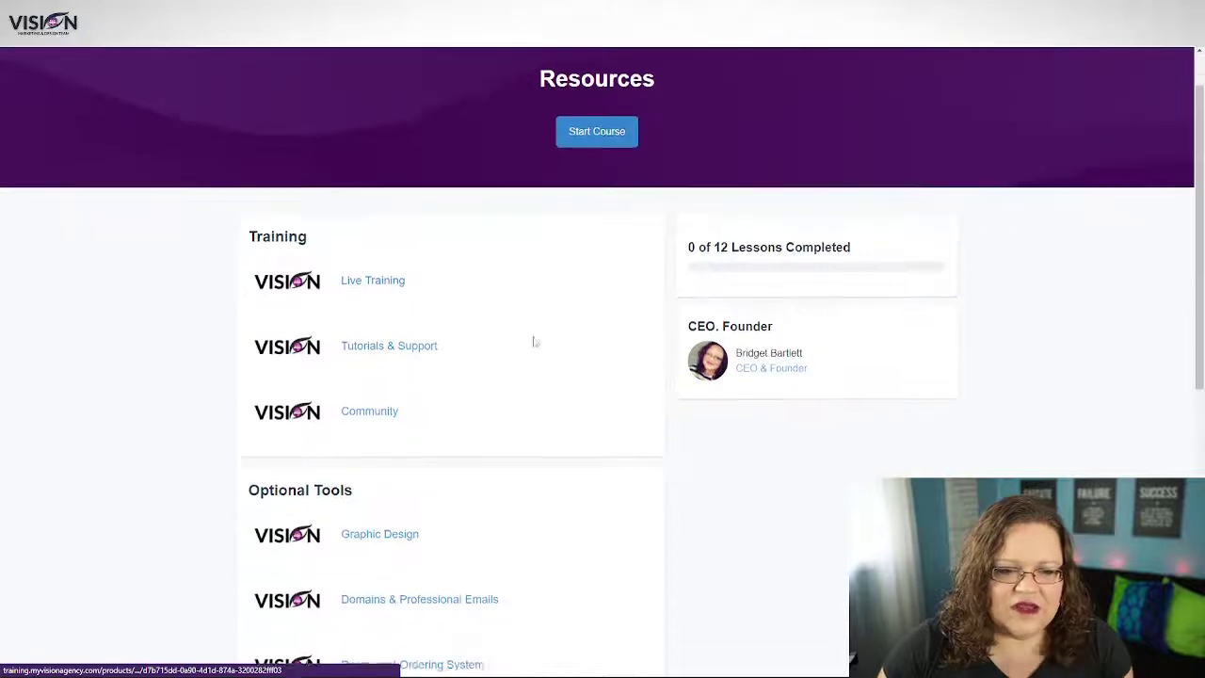
scroll(533, 342, down, 1)
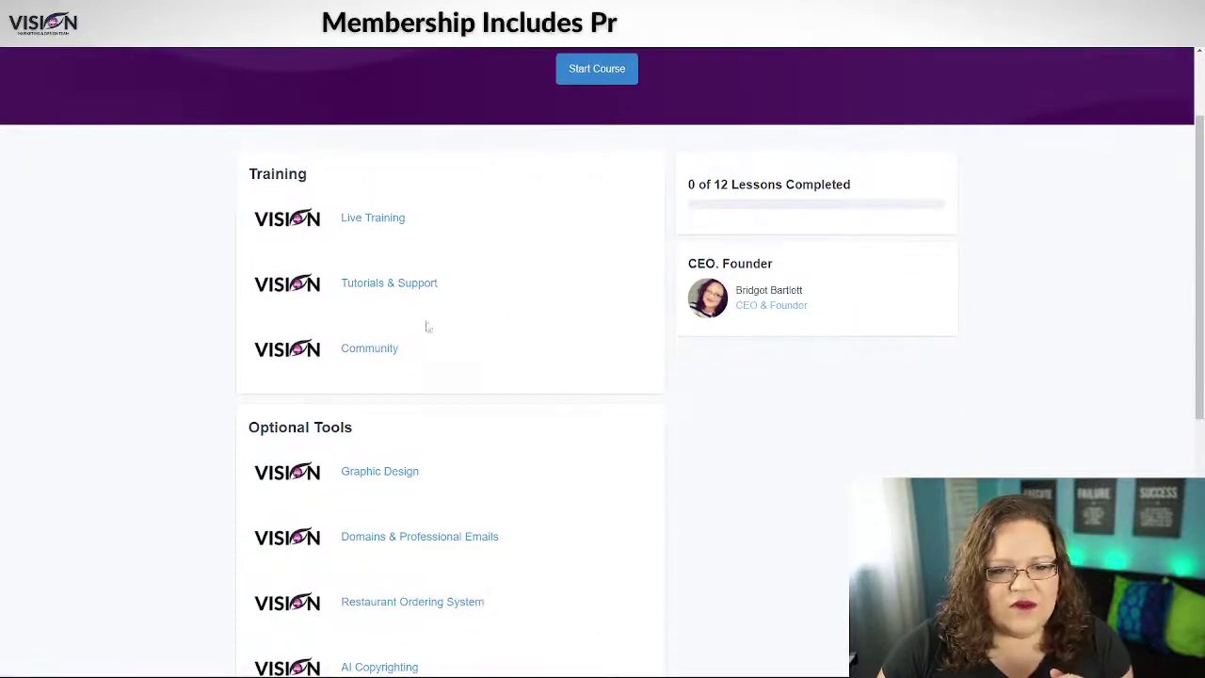
scroll(518, 480, down, 8)
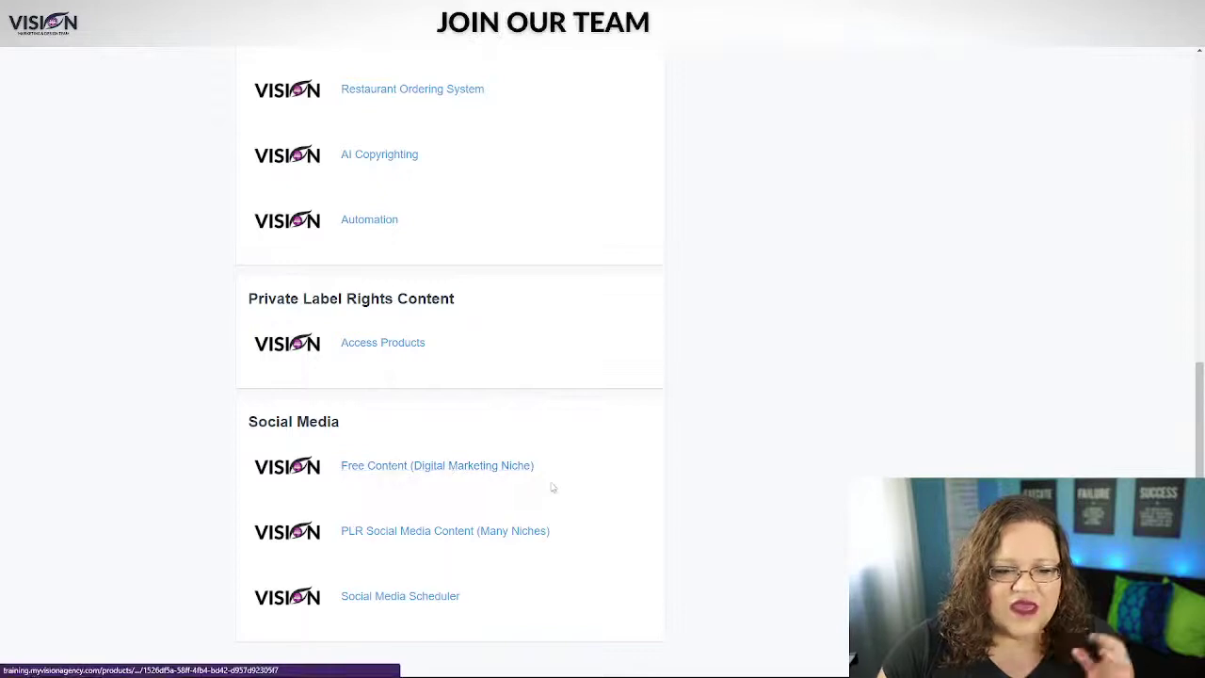
scroll(558, 456, up, 2)
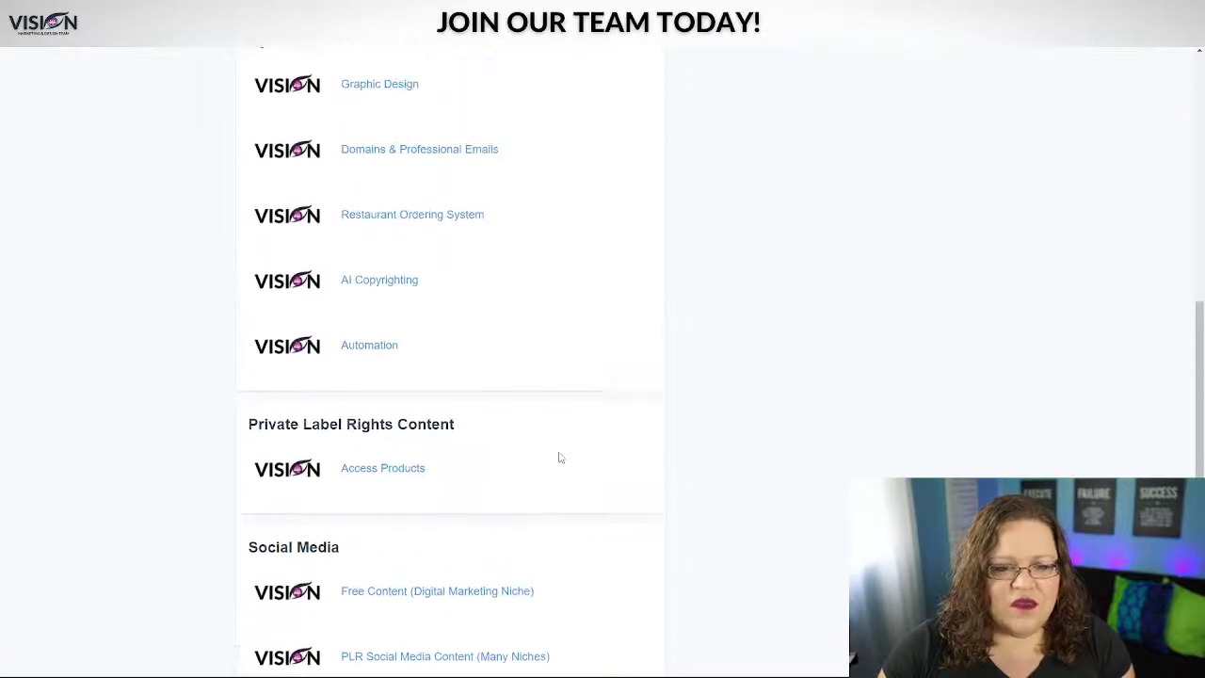
scroll(559, 465, up, 2)
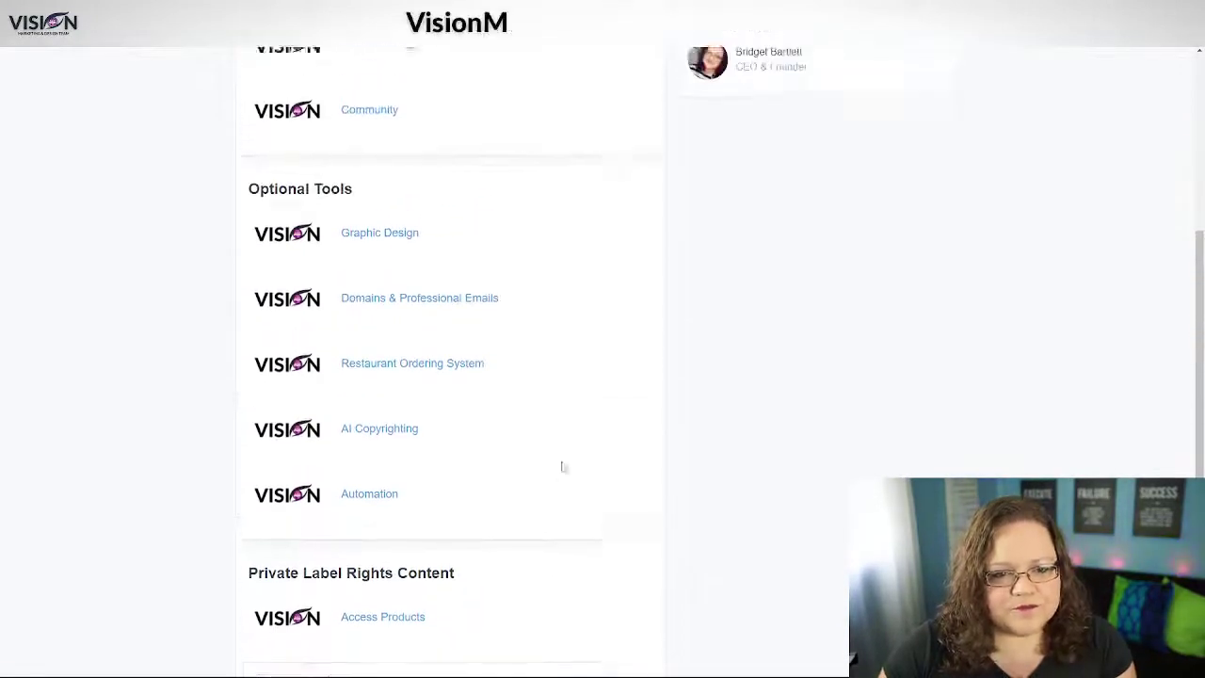
scroll(565, 463, down, 3)
click(382, 407)
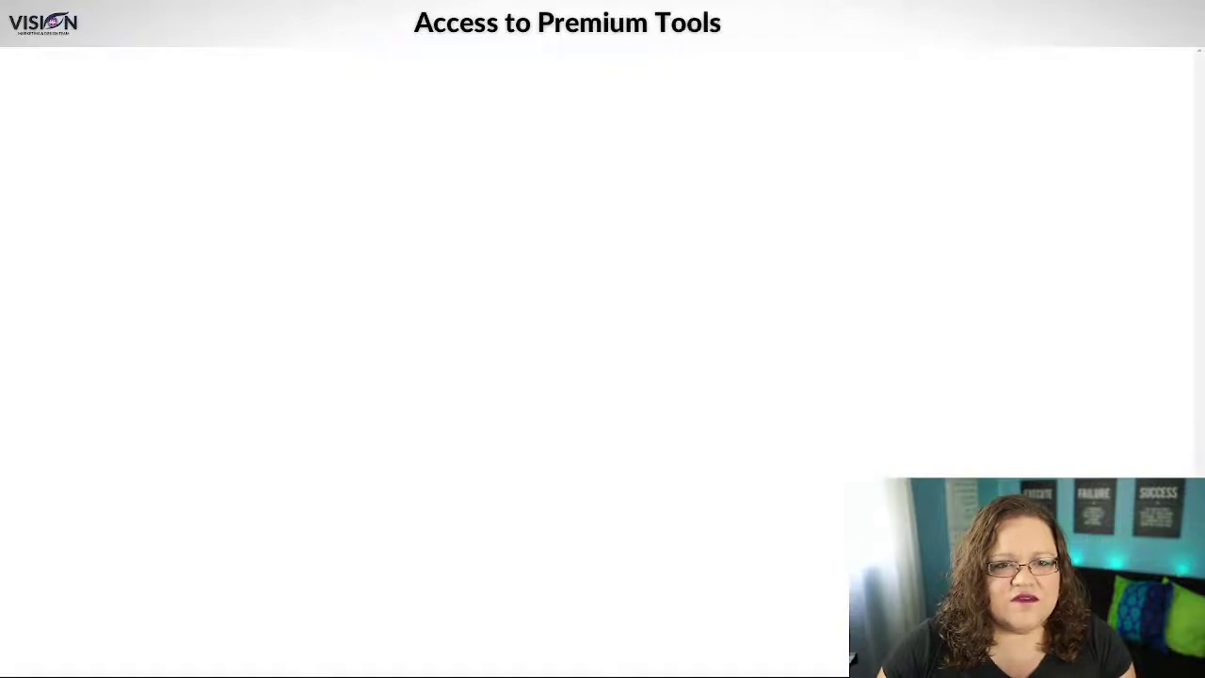
scroll(296, 228, down, 1)
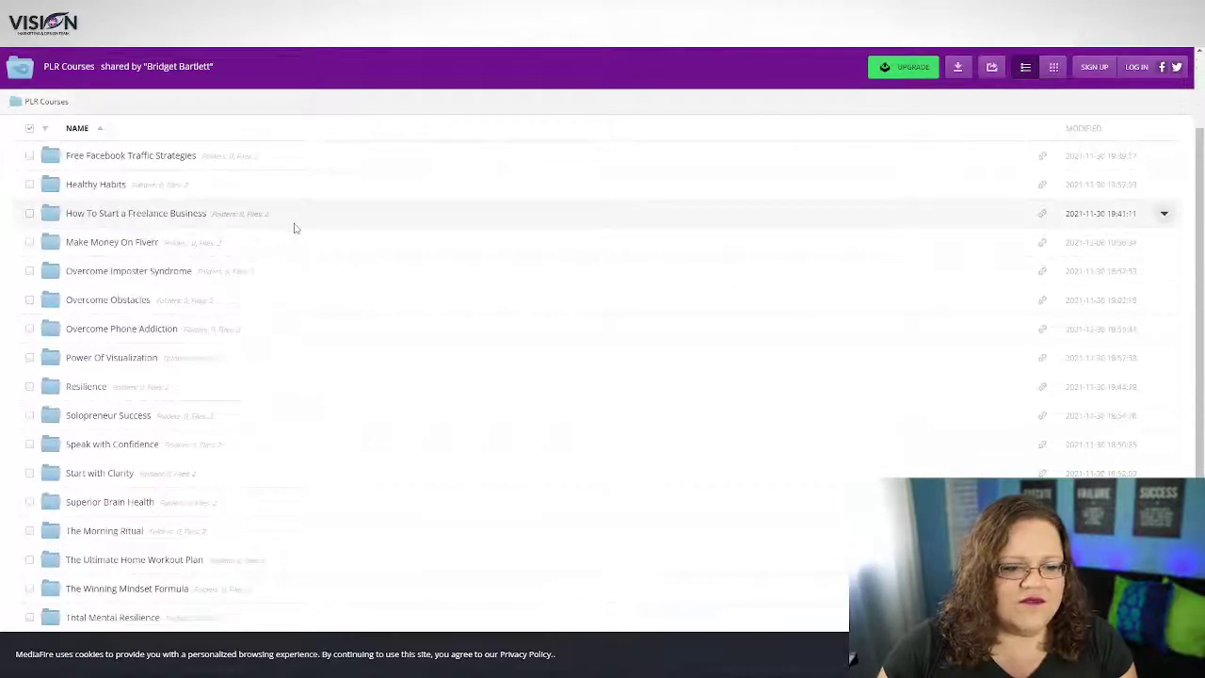
scroll(306, 475, up, 1)
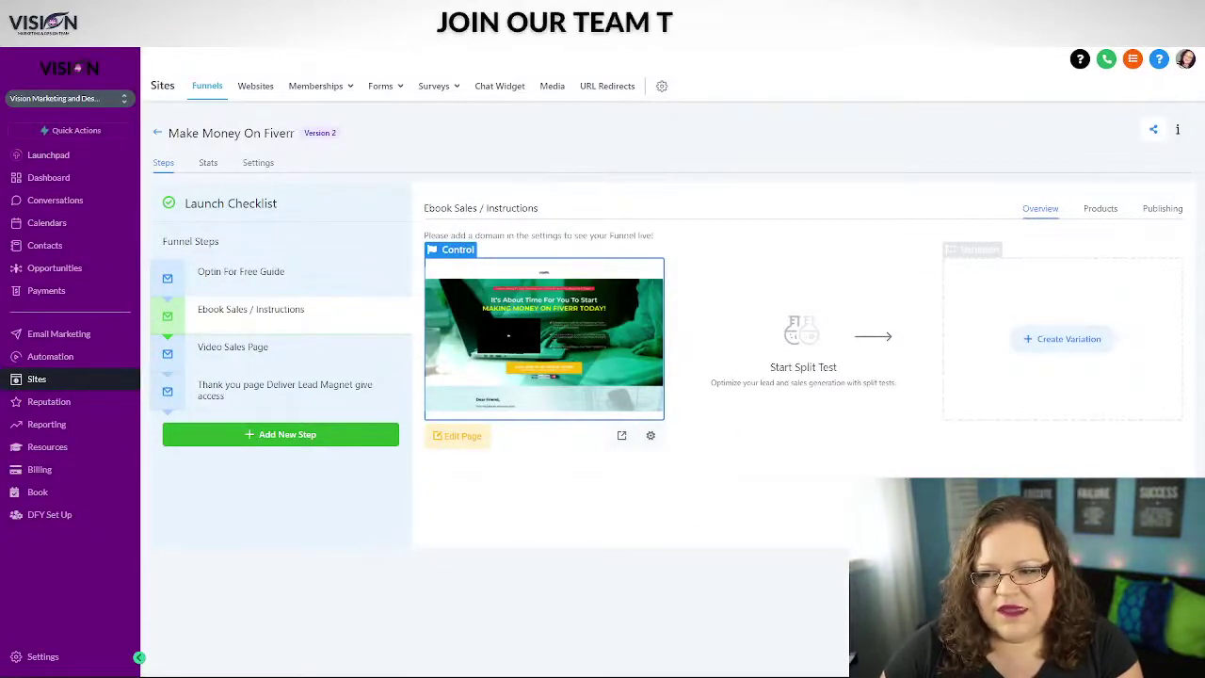
Clone the Ebook Sales / Instructions step within the Make Money On Fiverr funnel and open the cloned step
click(379, 310)
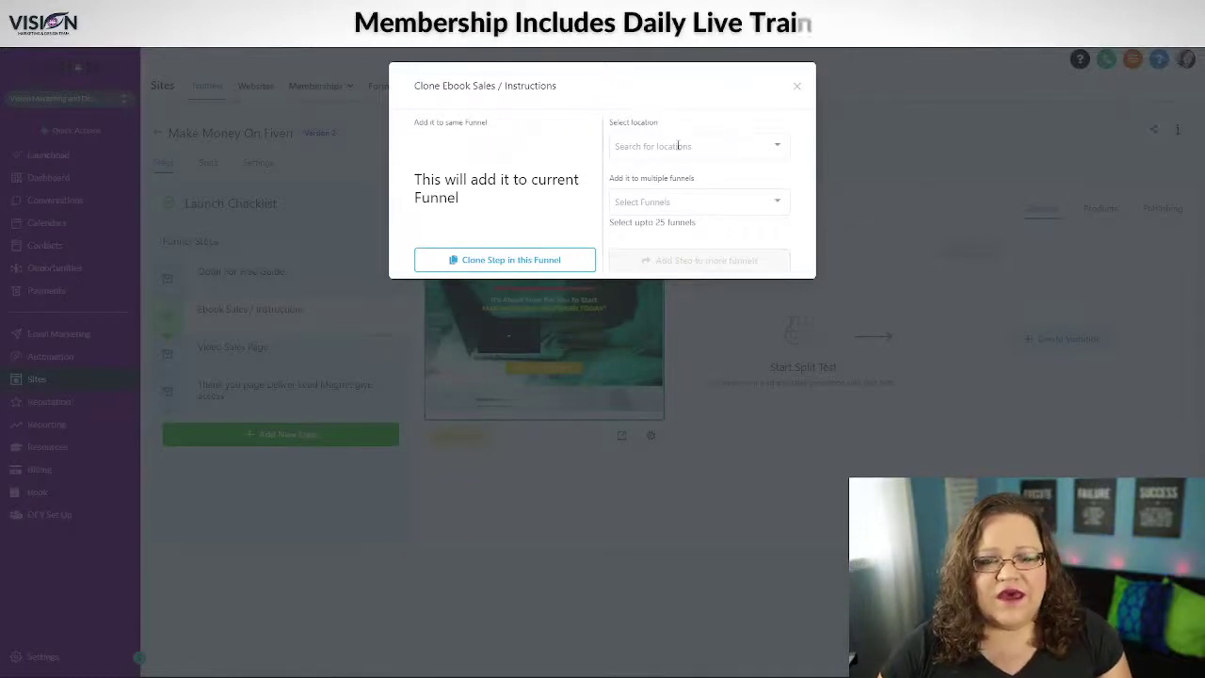
click(678, 146)
click(676, 148)
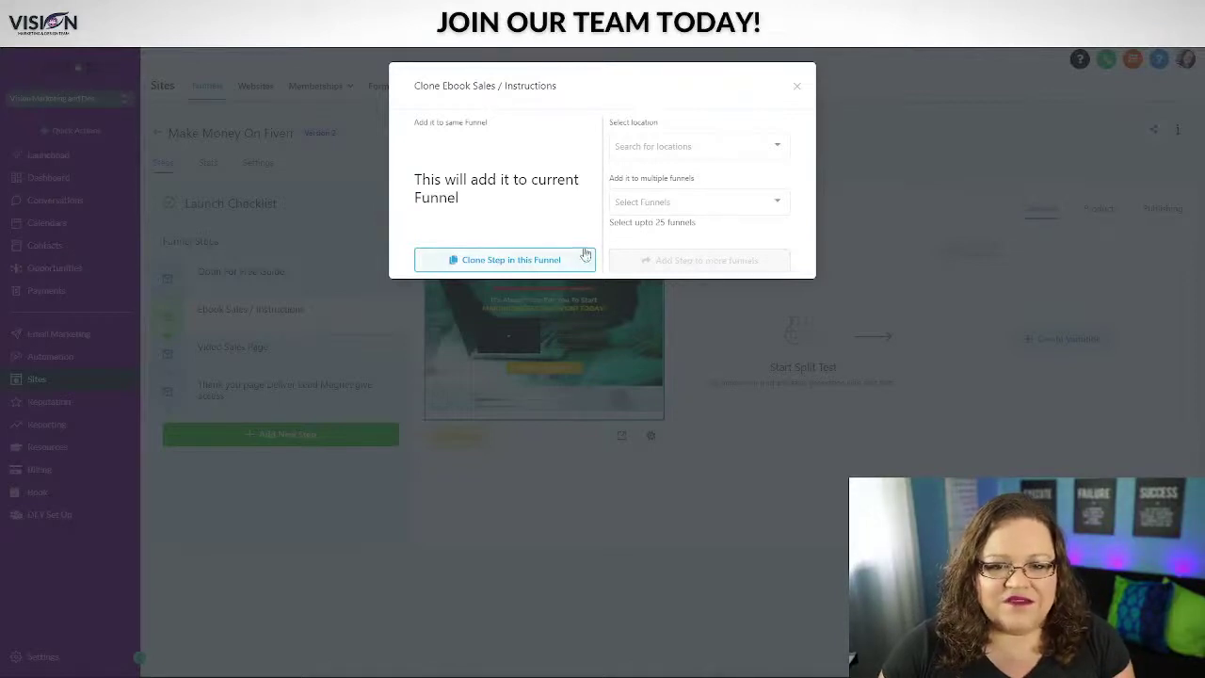
click(495, 262)
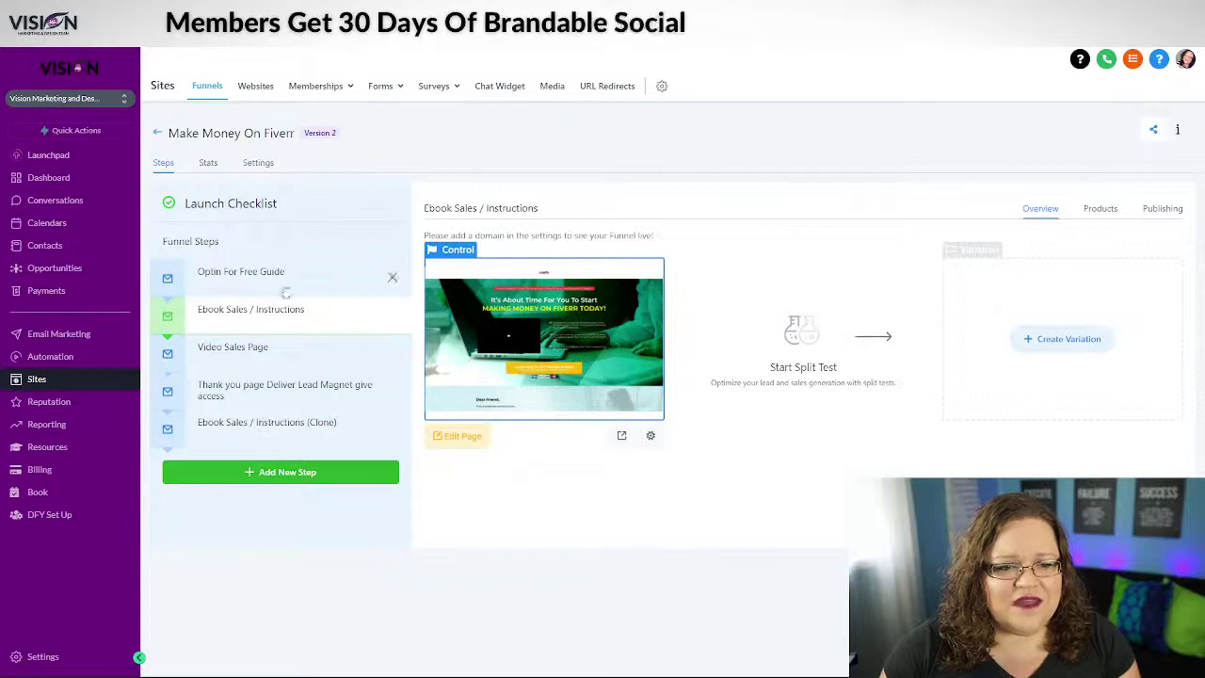
click(256, 429)
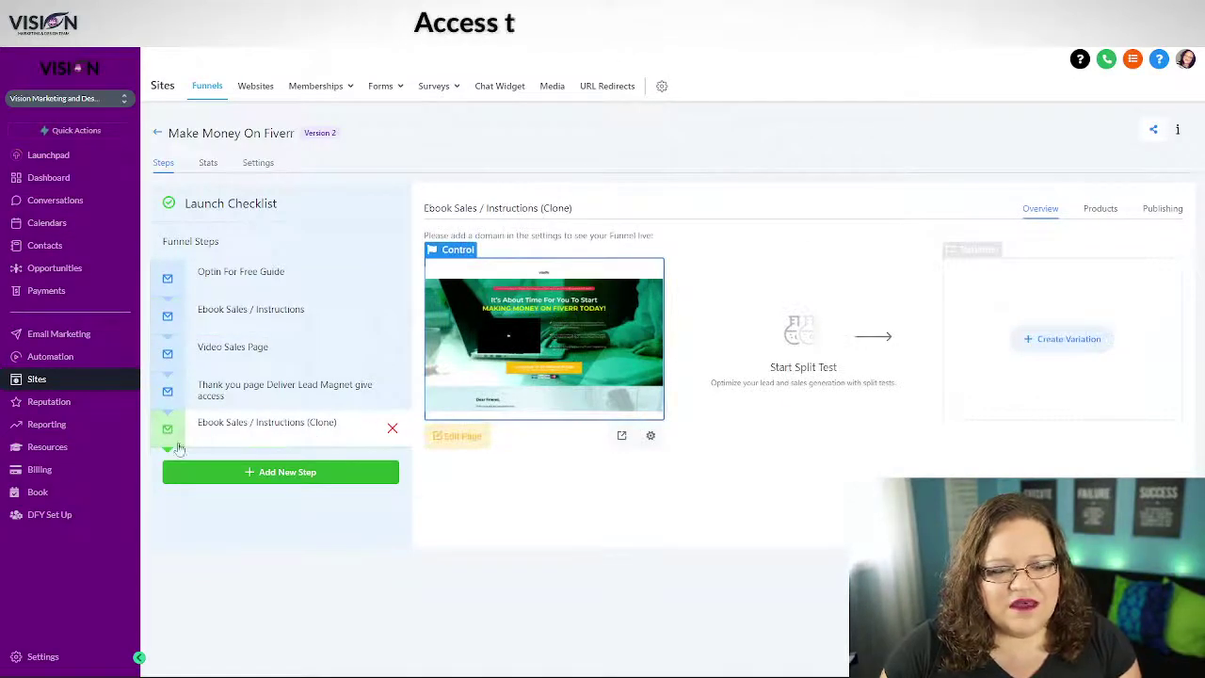
Copy the step name from the Video Sales Page step's publishing settings
click(264, 353)
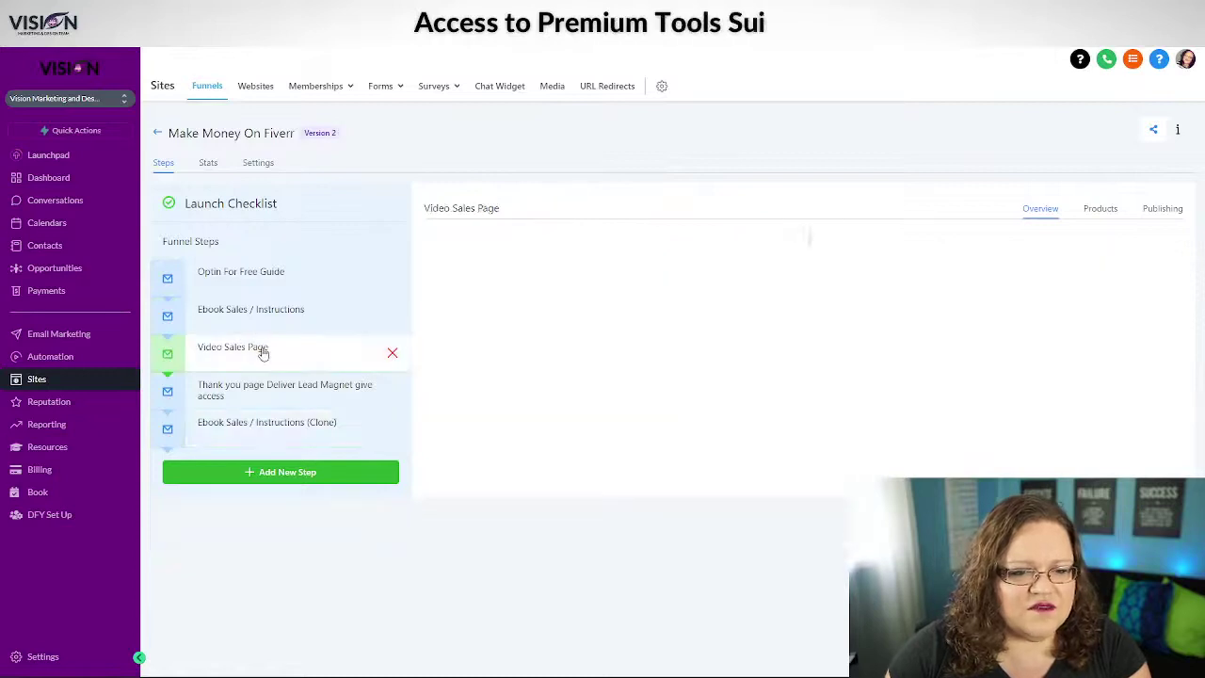
click(1177, 212)
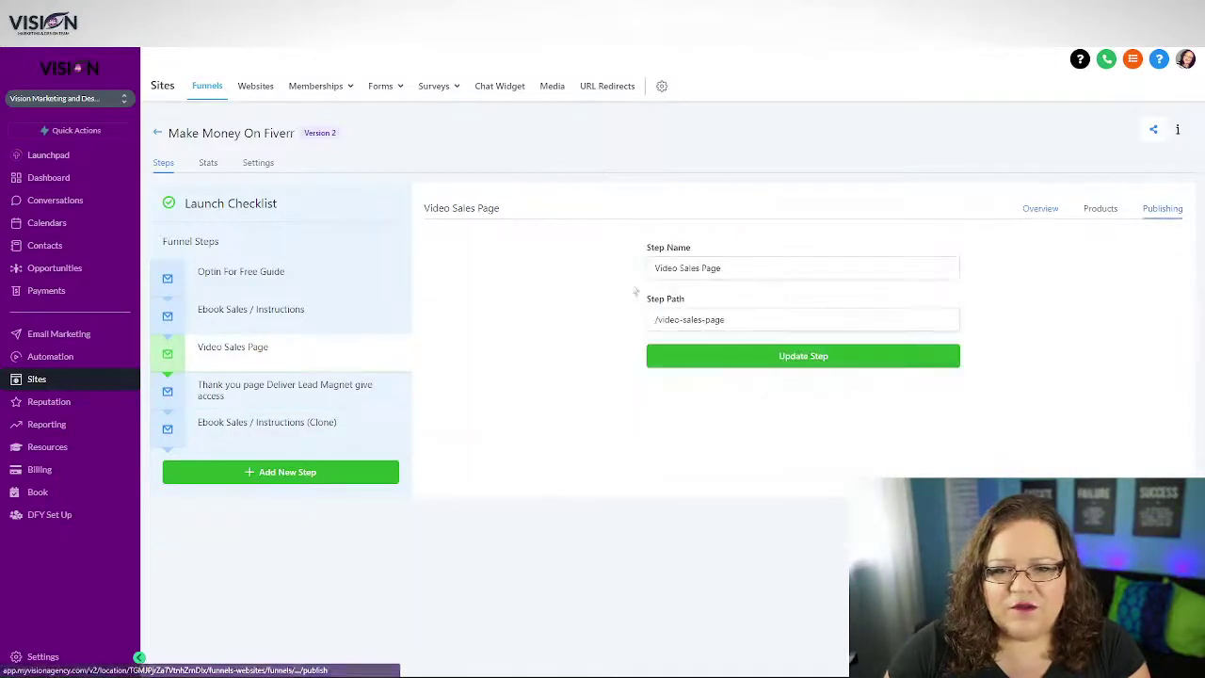
drag(742, 269, 627, 289)
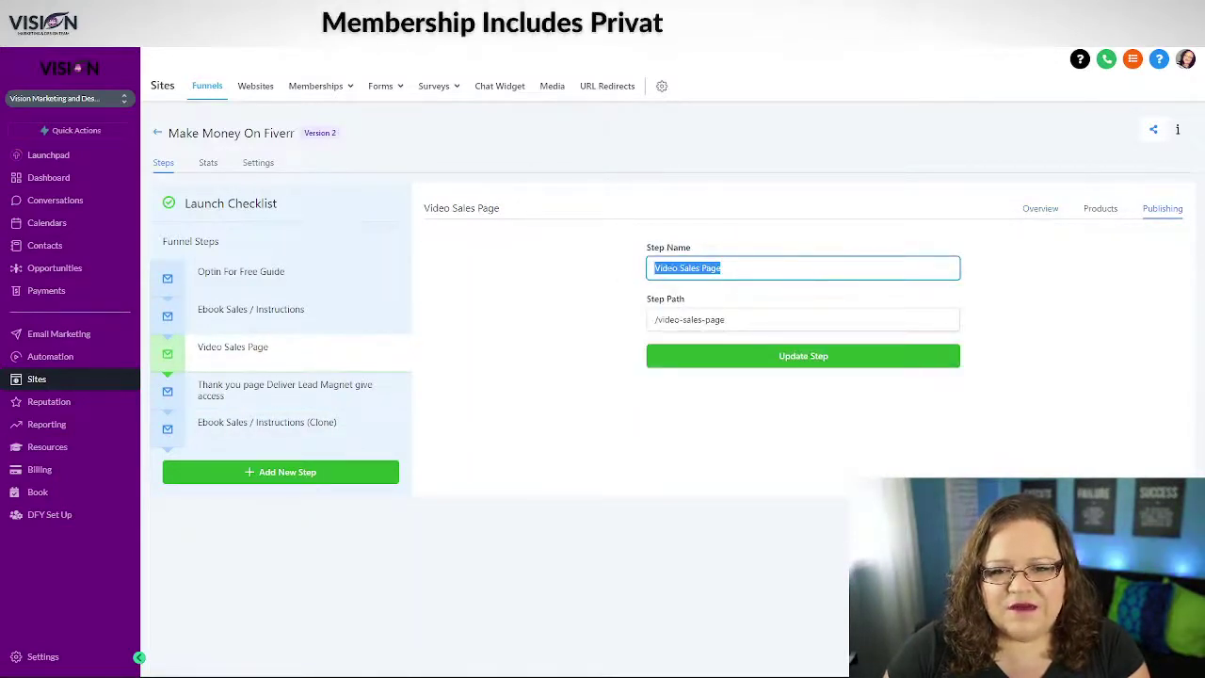
right_click(666, 273)
click(702, 319)
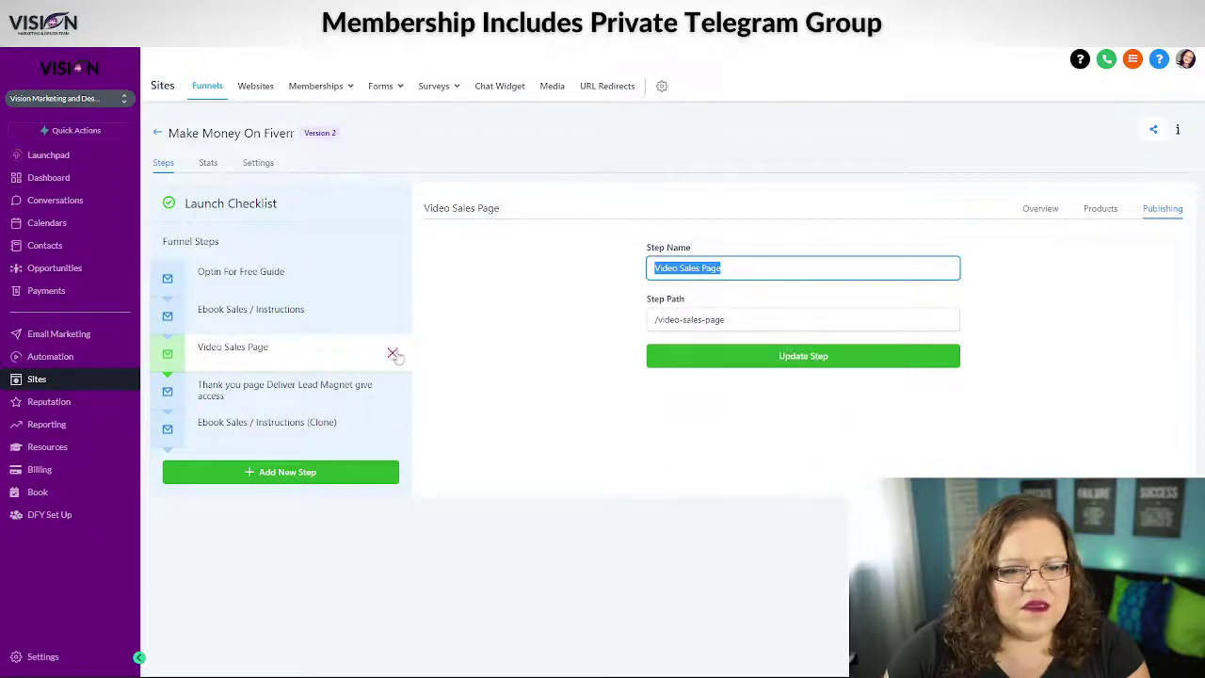
Delete the original Video Sales Page step from the funnel, confirming the deletion with DELETE
click(393, 349)
click(526, 213)
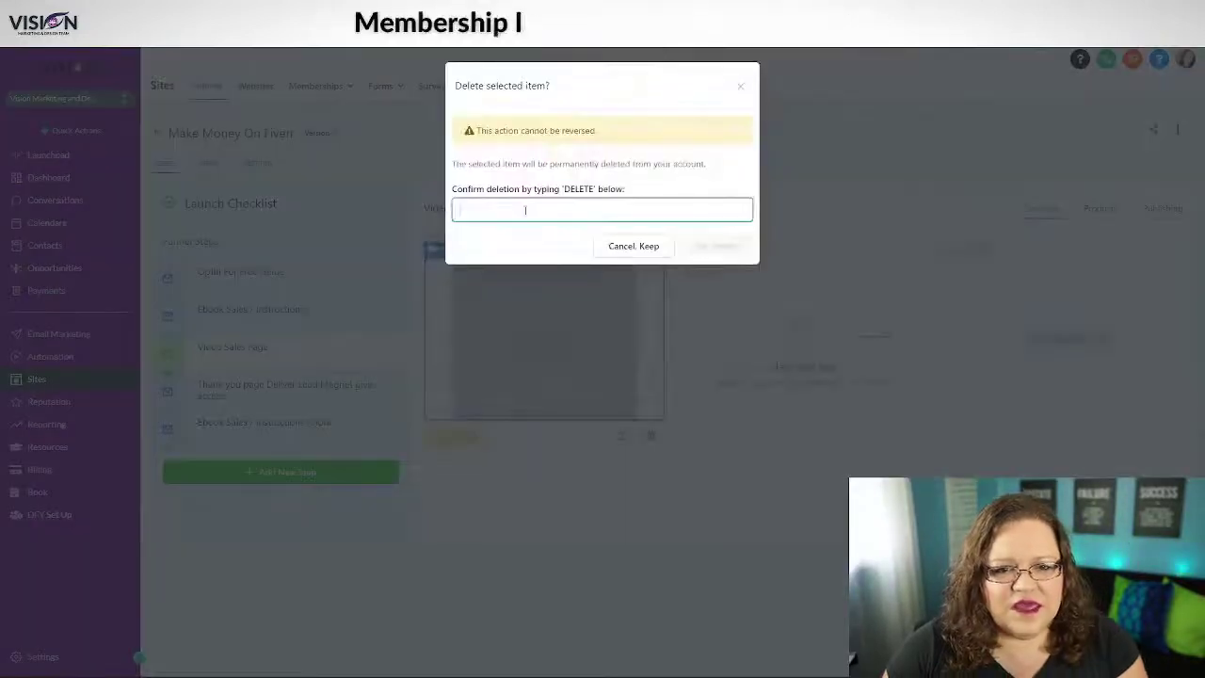
key(BackSpace)
key(BackSpace)
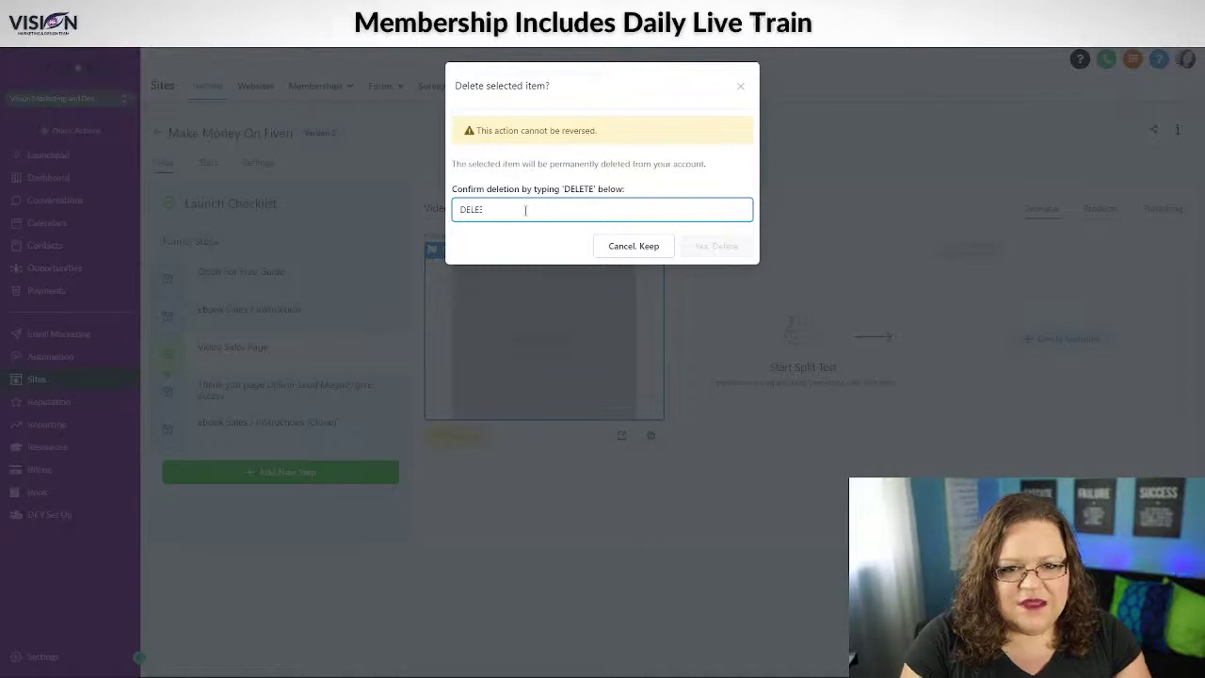
text(TE)
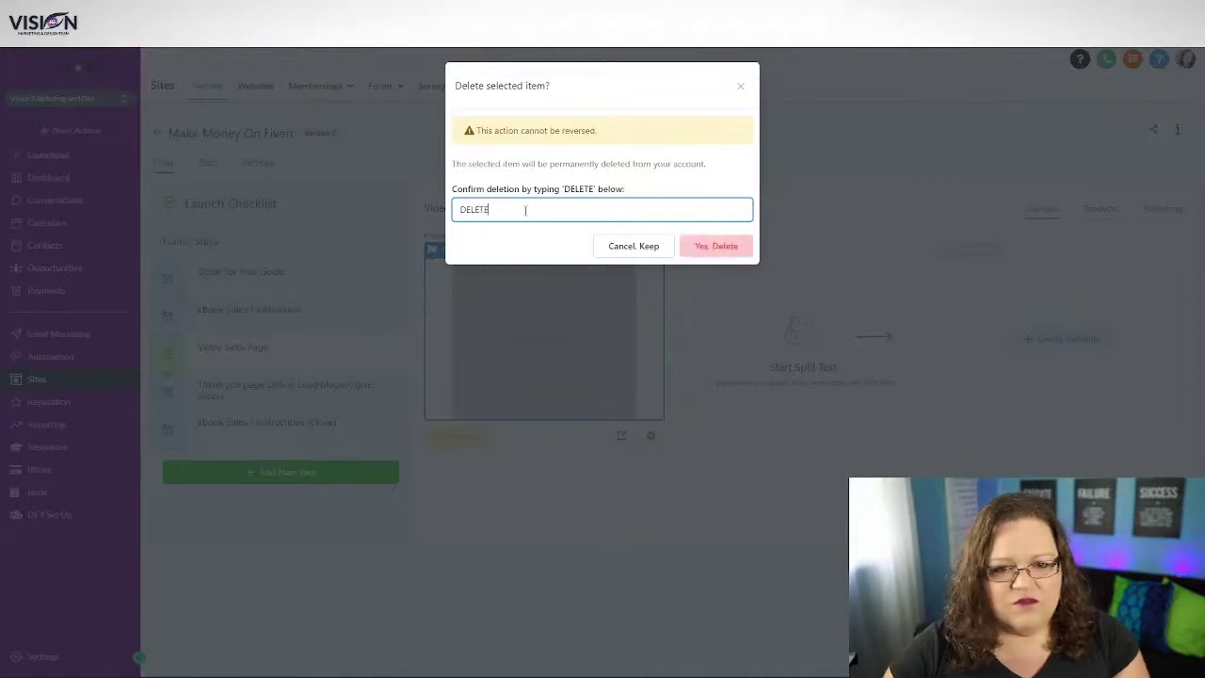
click(712, 248)
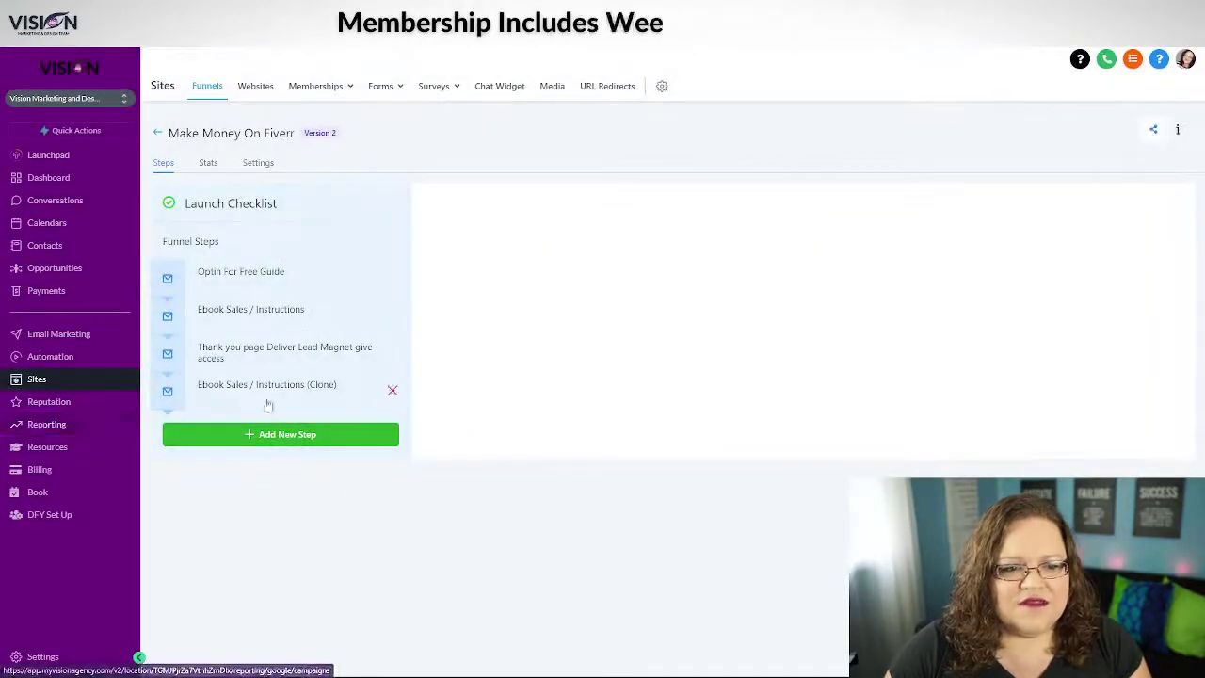
Move the cloned Ebook Sales / Instructions step above the thank you page step and select it
mouse_move(168, 391)
mouse_down()
mouse_move(168, 314)
mouse_move(170, 352)
mouse_up()
click(244, 350)
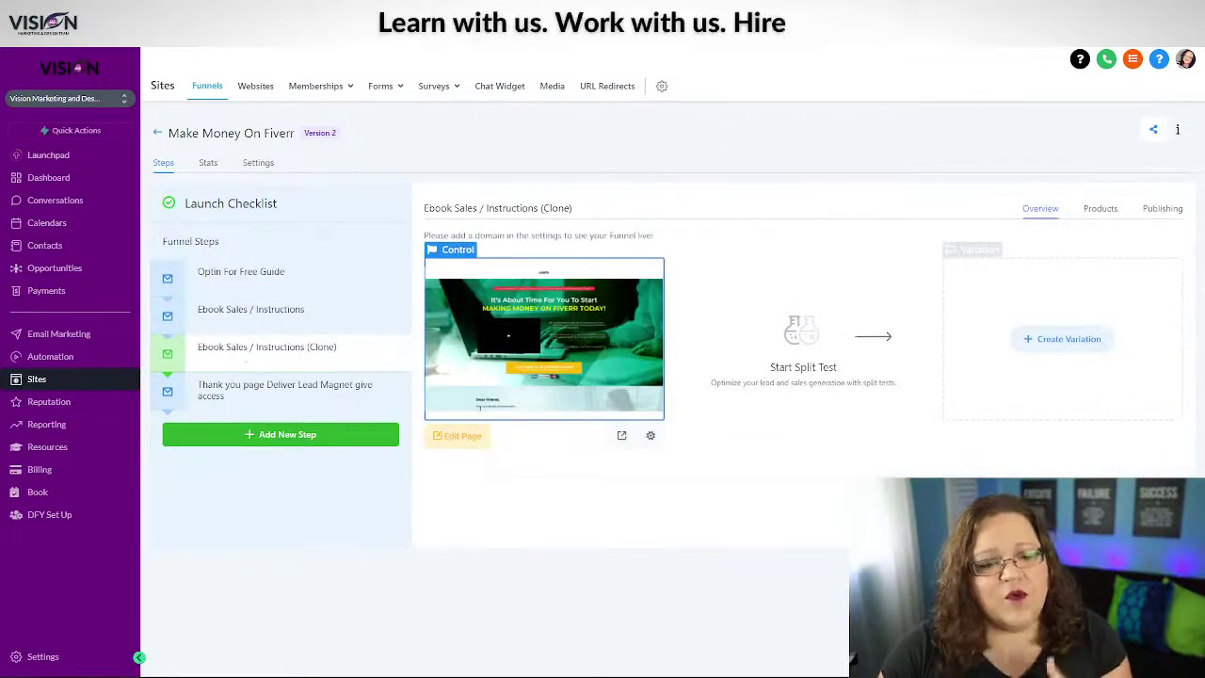
Rename the cloned step as Video Sales Page, set its path to /video-sales and save the update
click(1162, 208)
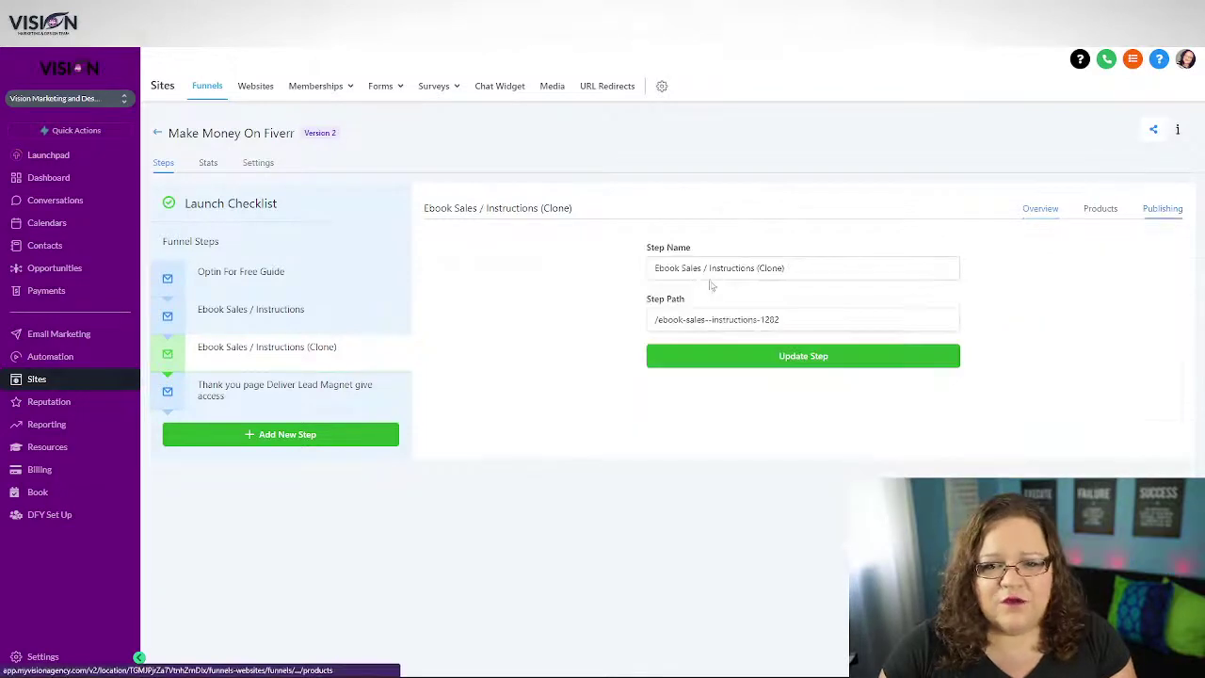
drag(787, 268, 624, 277)
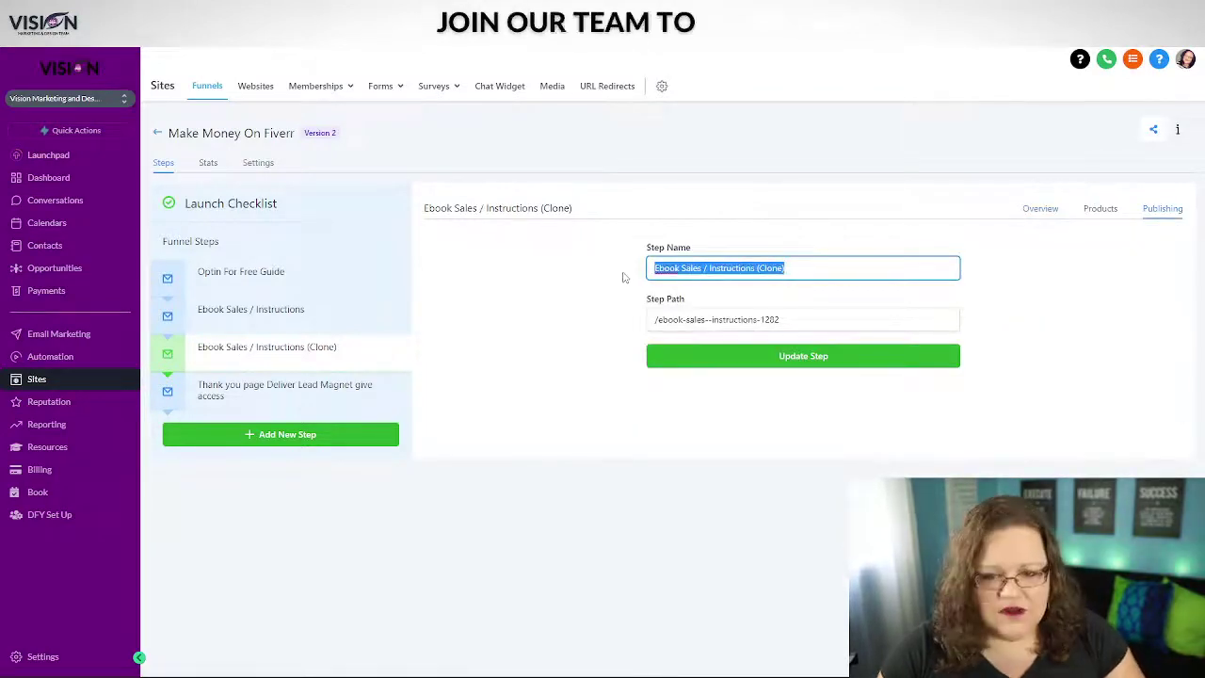
text(Video Sales Page)
drag(658, 321, 838, 316)
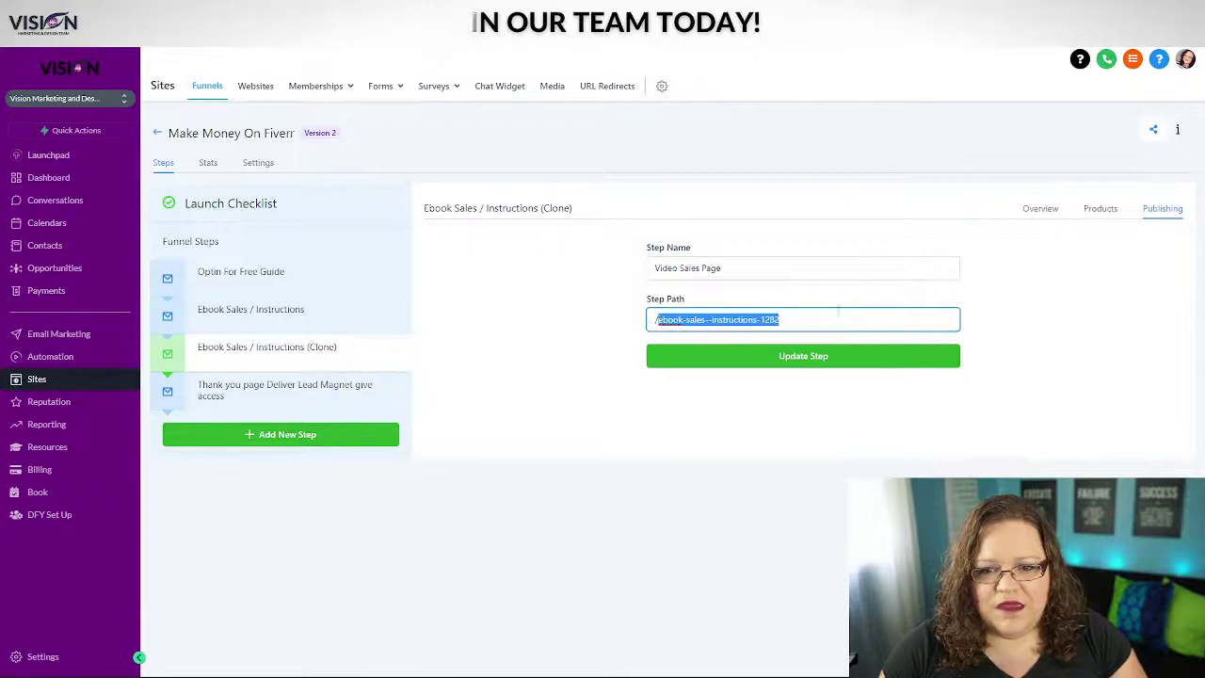
text(visION)
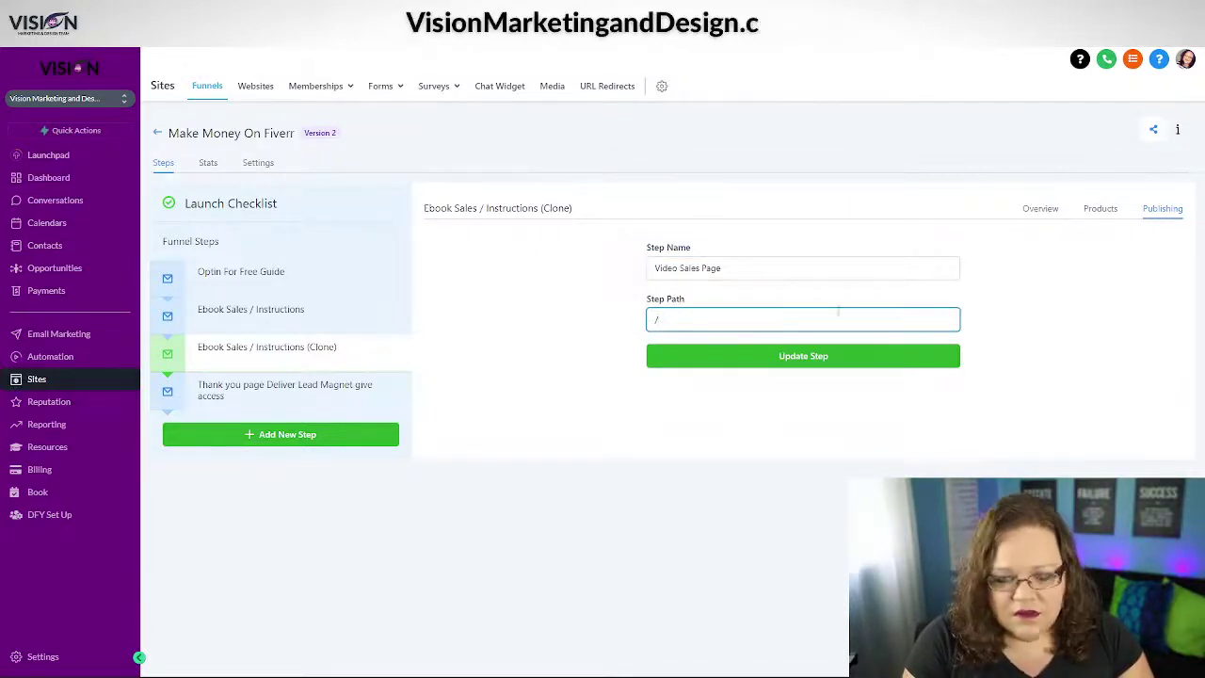
text(video)
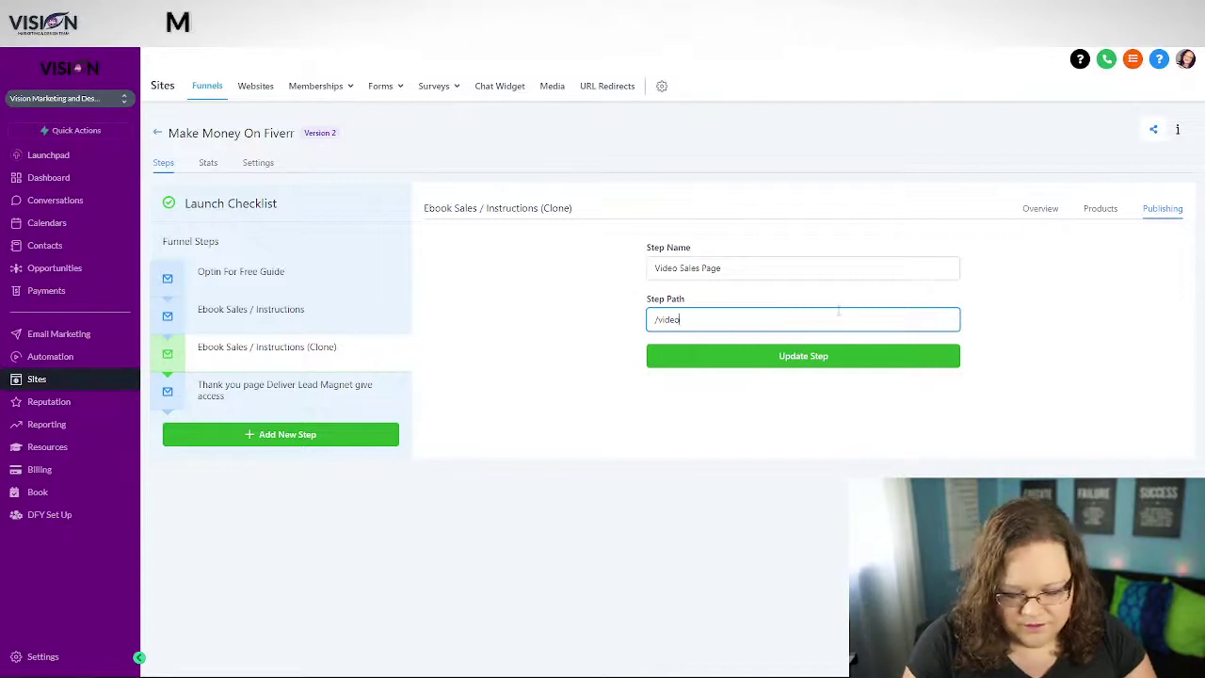
text(-sales)
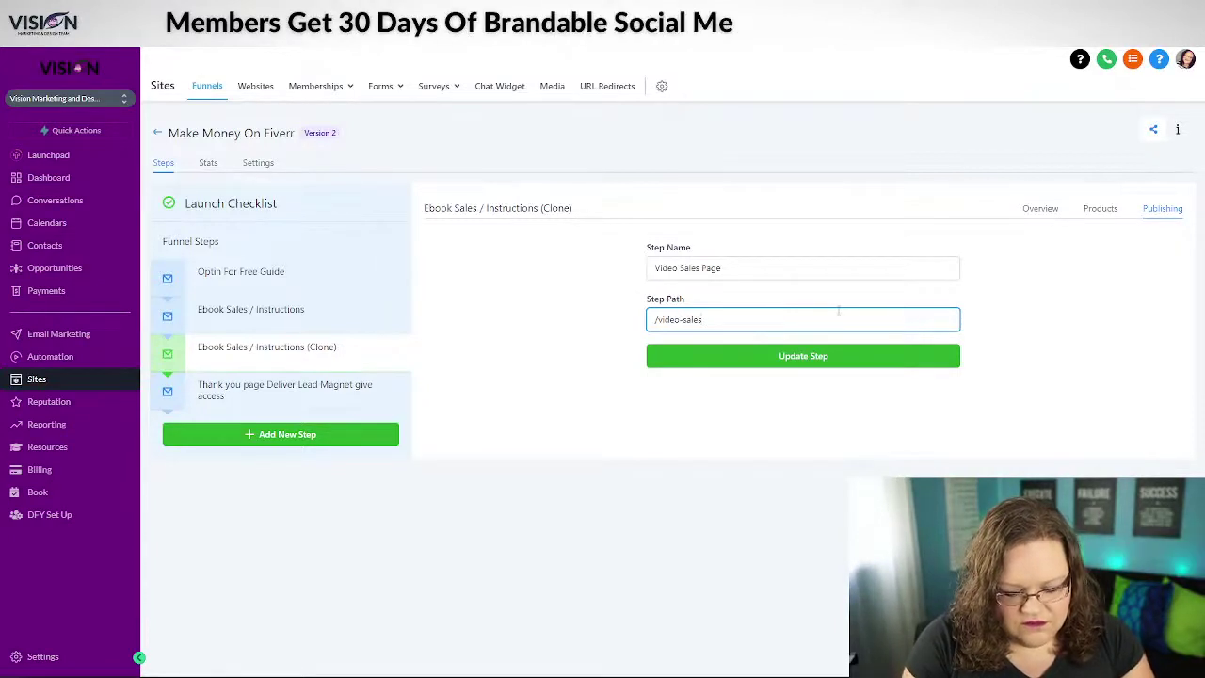
click(797, 358)
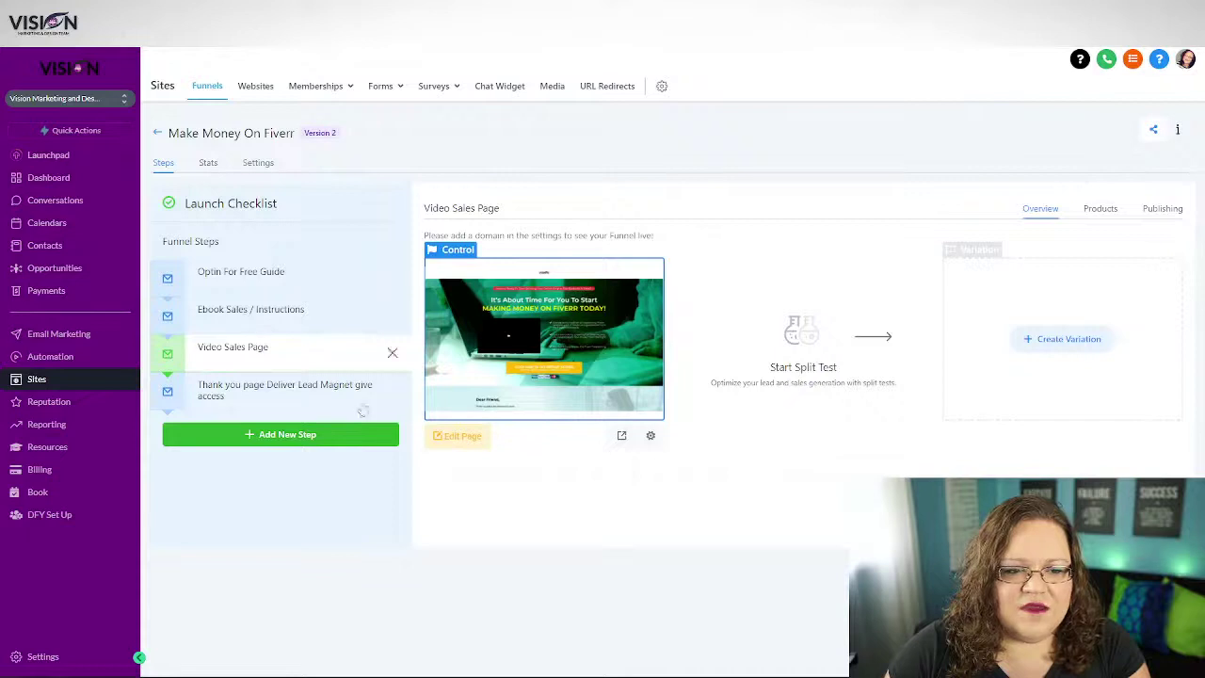
Open the Video Sales Page for editing and review the headline lines on the PLR upsell page
click(473, 441)
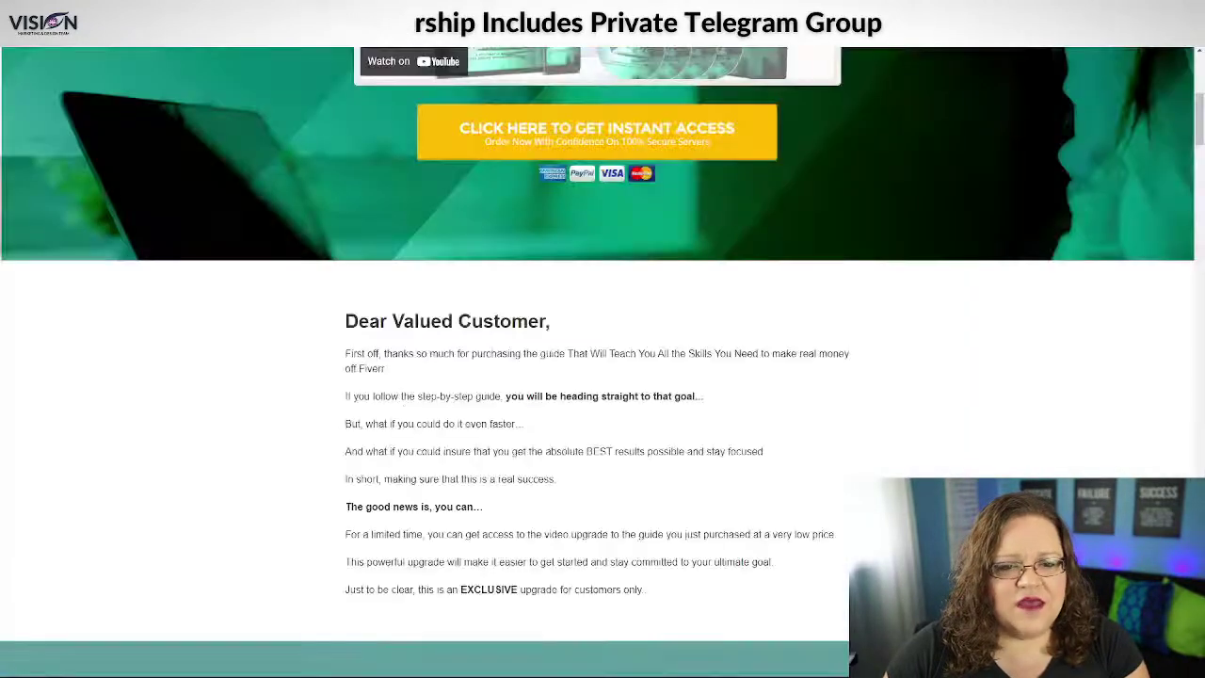
scroll(787, 411, up, 7)
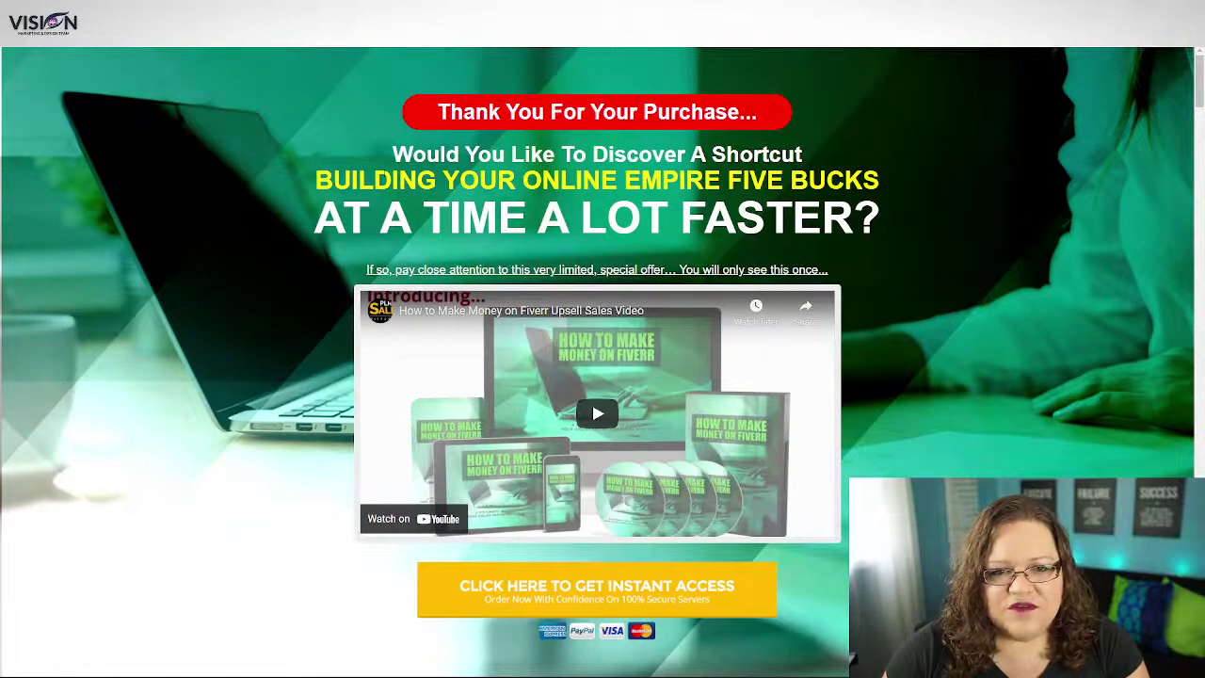
drag(392, 161, 853, 226)
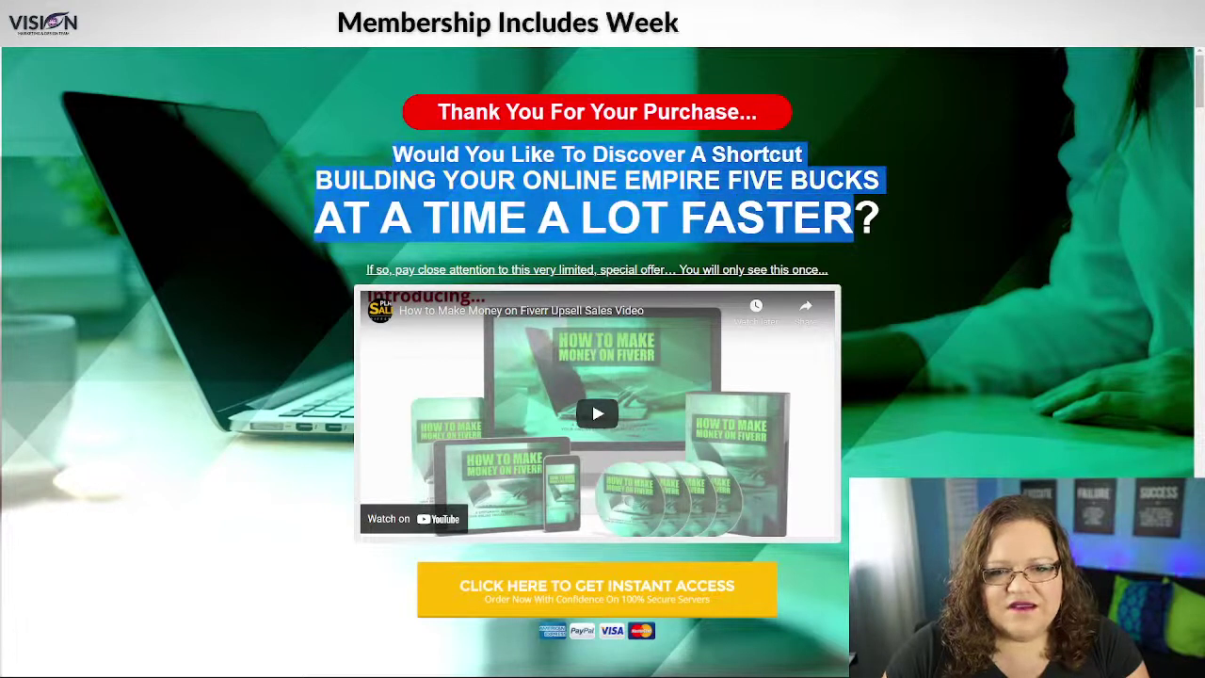
click(345, 275)
drag(587, 271, 847, 260)
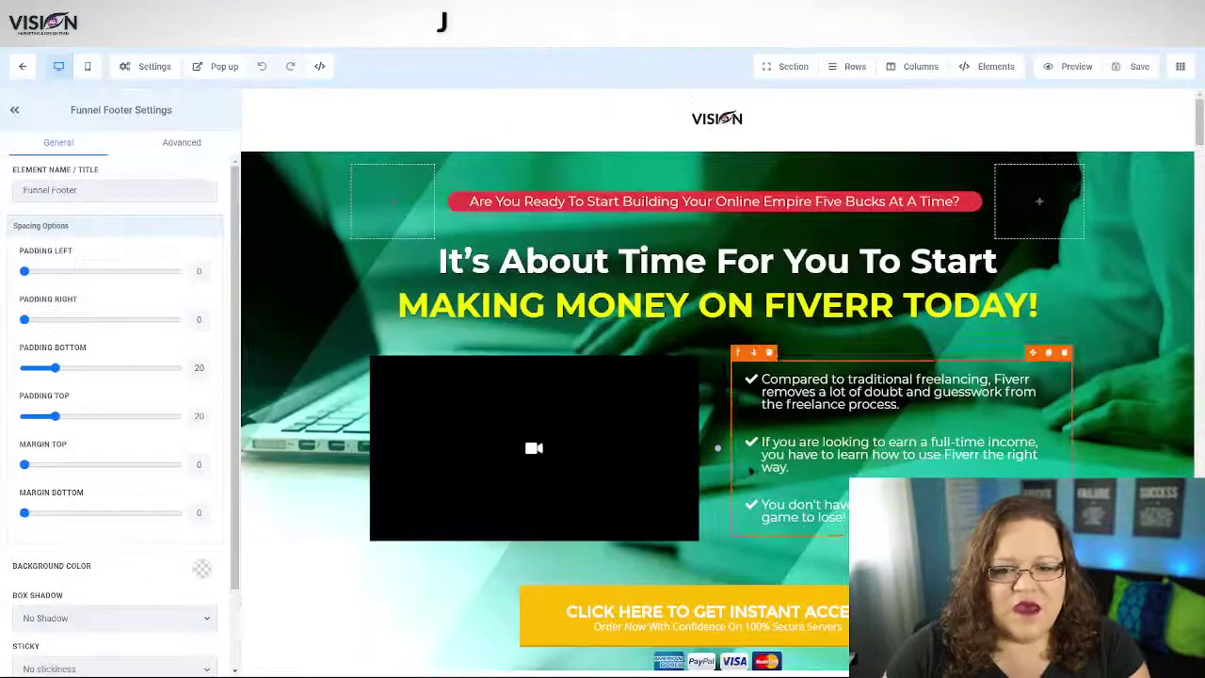
Replace the red sub-headline with "Thank You For Your Purchase..." copied from the upsell page, and save the page
click(677, 191)
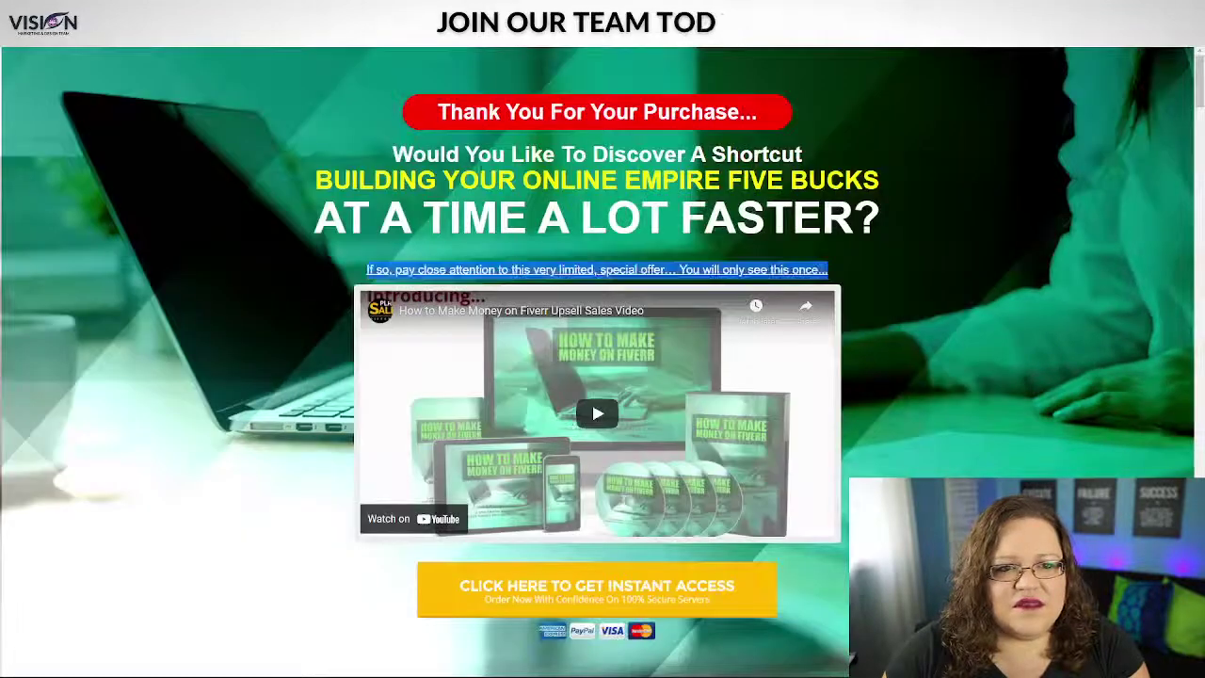
drag(431, 119, 774, 119)
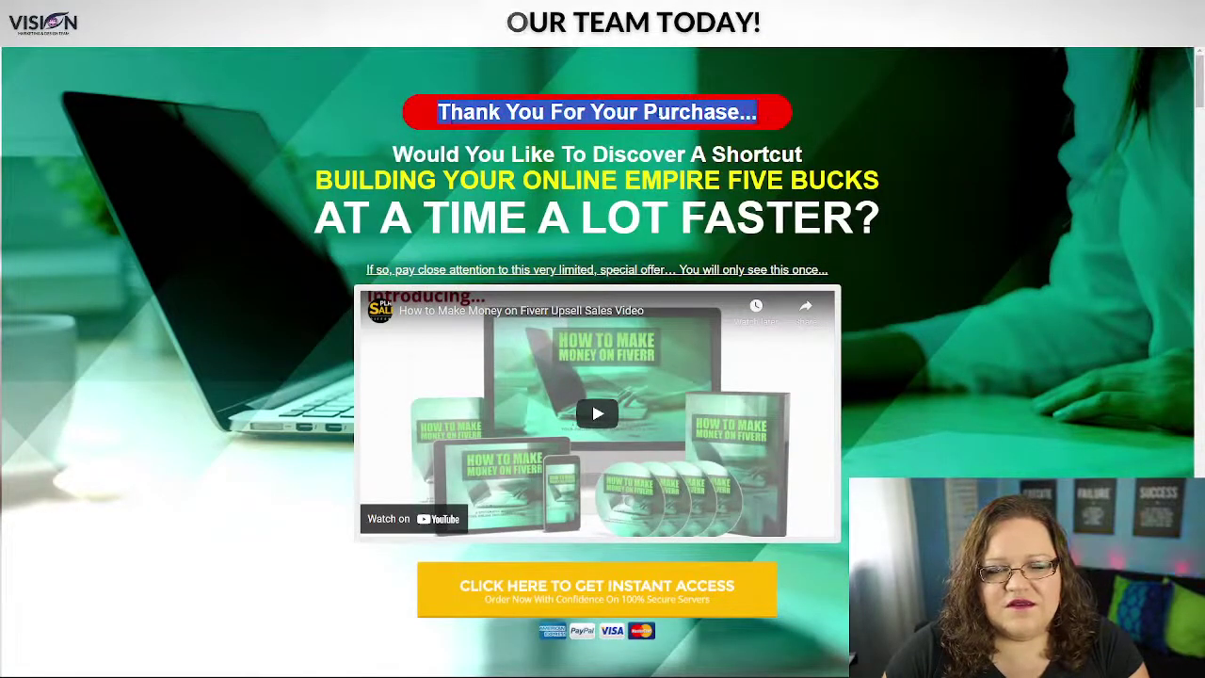
right_click(661, 119)
click(685, 125)
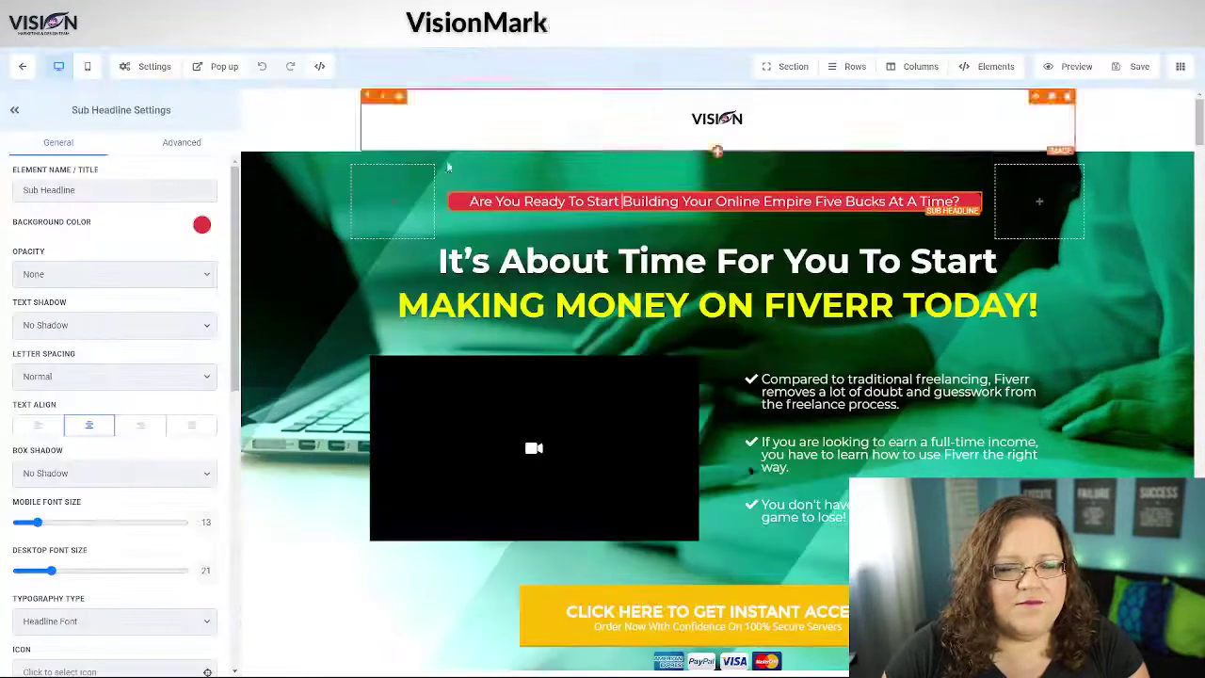
drag(470, 201, 1010, 230)
key(ctrl+v)
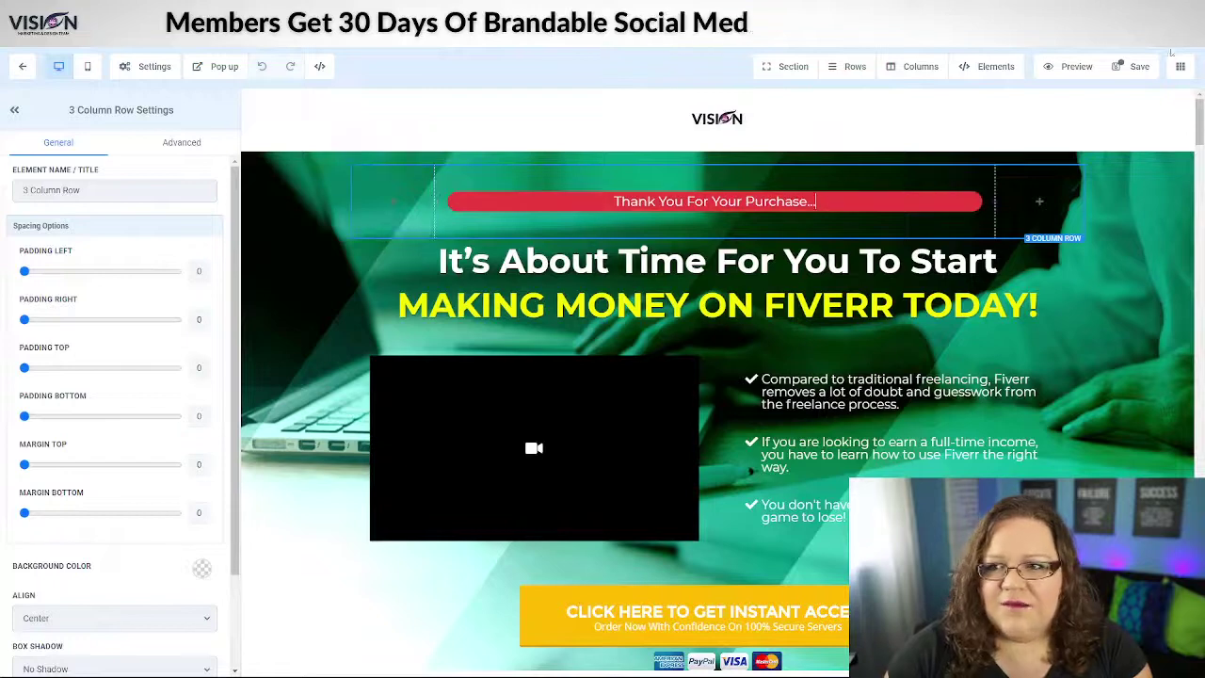
click(1137, 73)
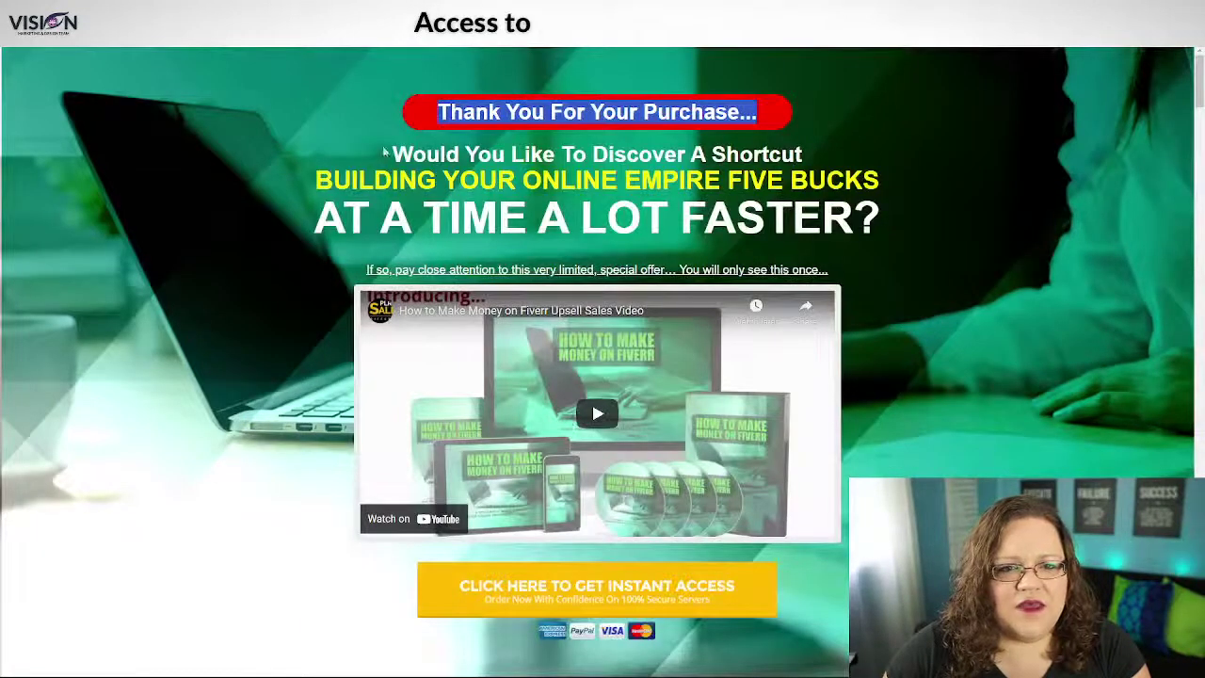
Add a sub-headline above the main headline reading "Would You Like To Discover A Shortcut", copied from the upsell page
drag(394, 154, 834, 167)
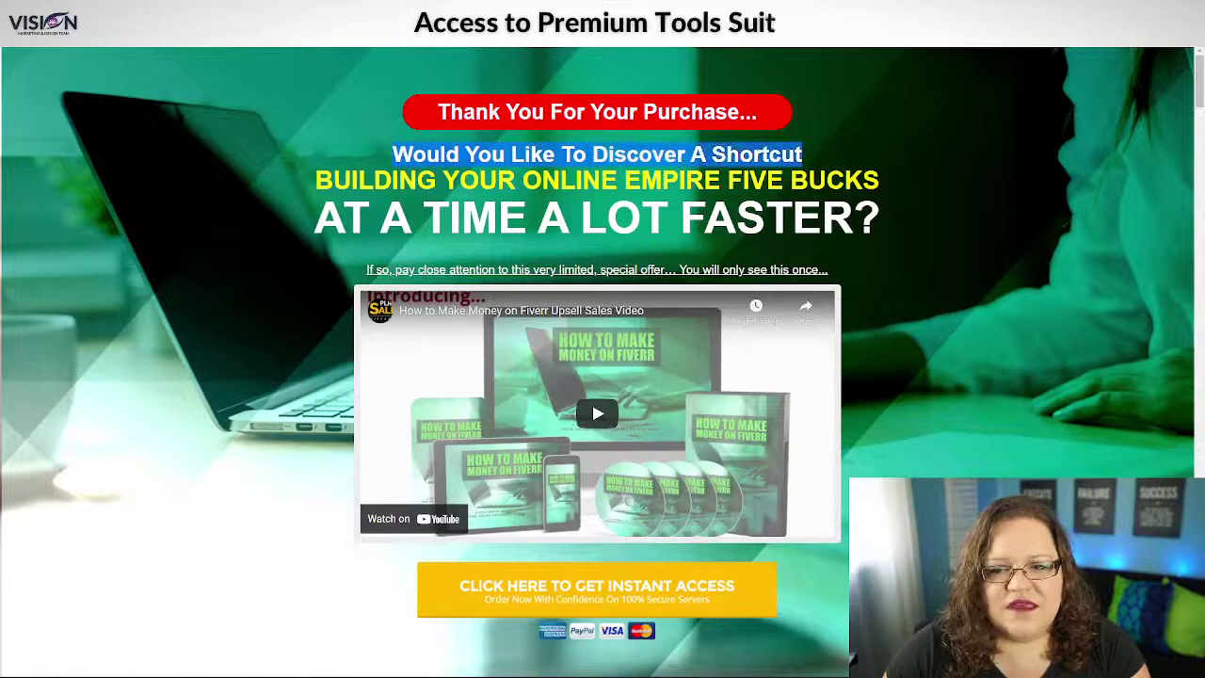
right_click(761, 156)
key(Escape)
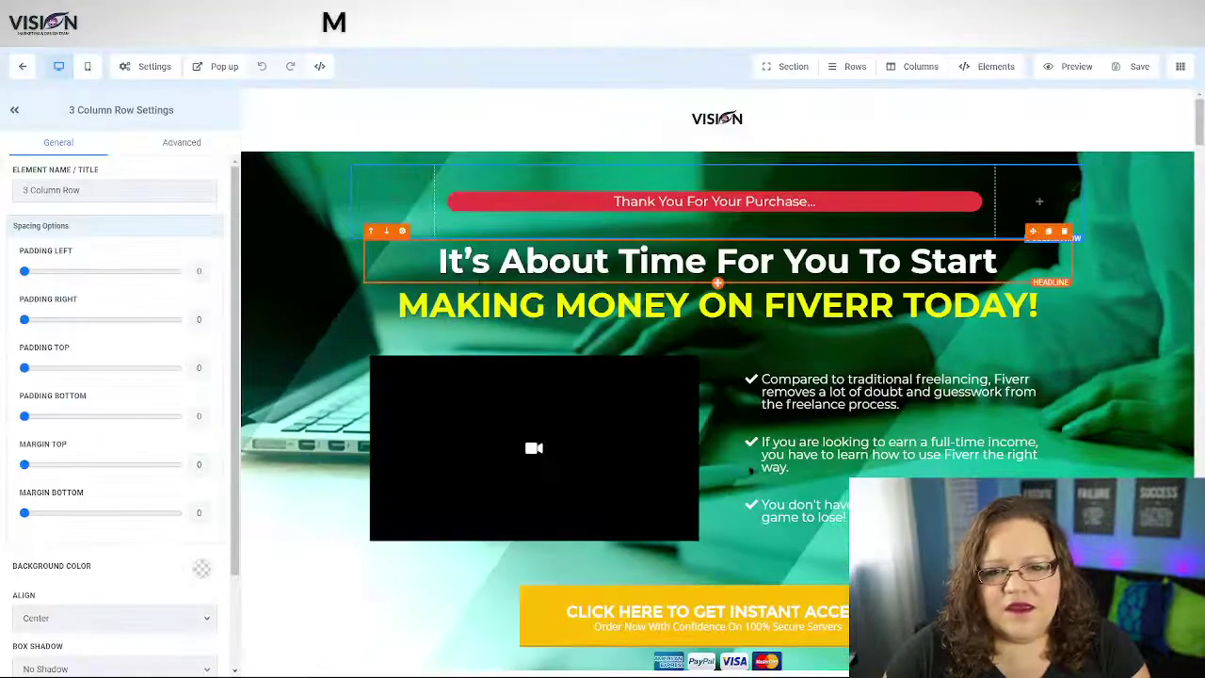
drag(439, 262, 998, 261)
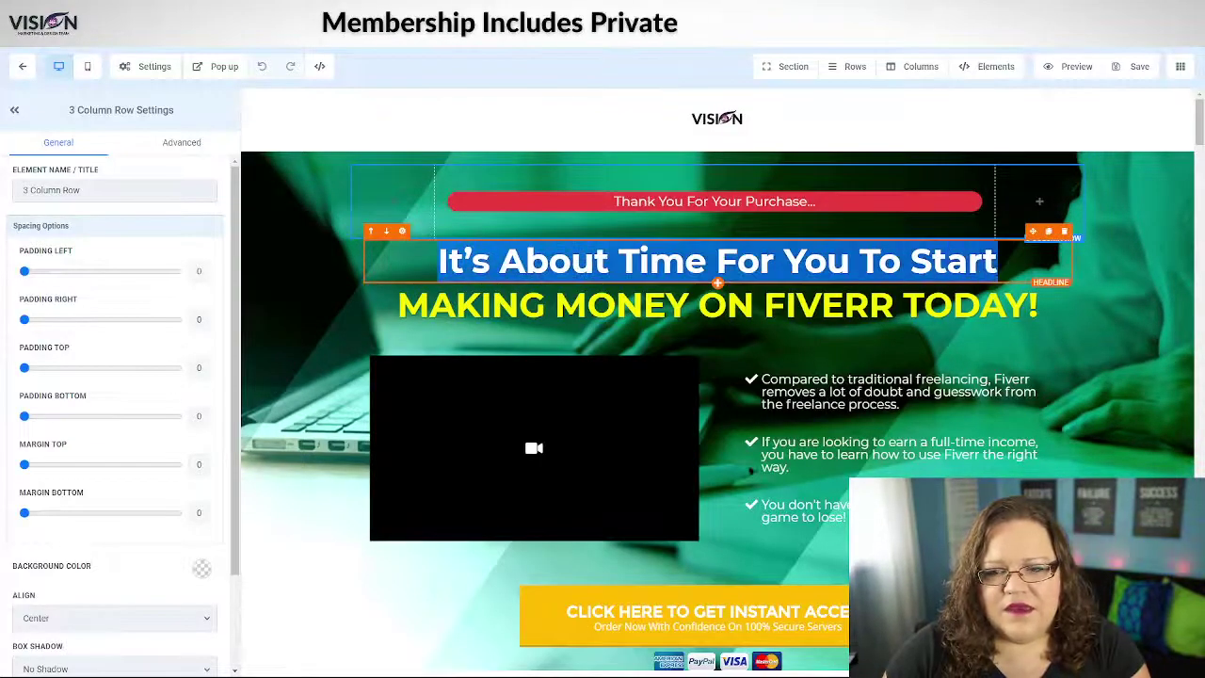
click(720, 284)
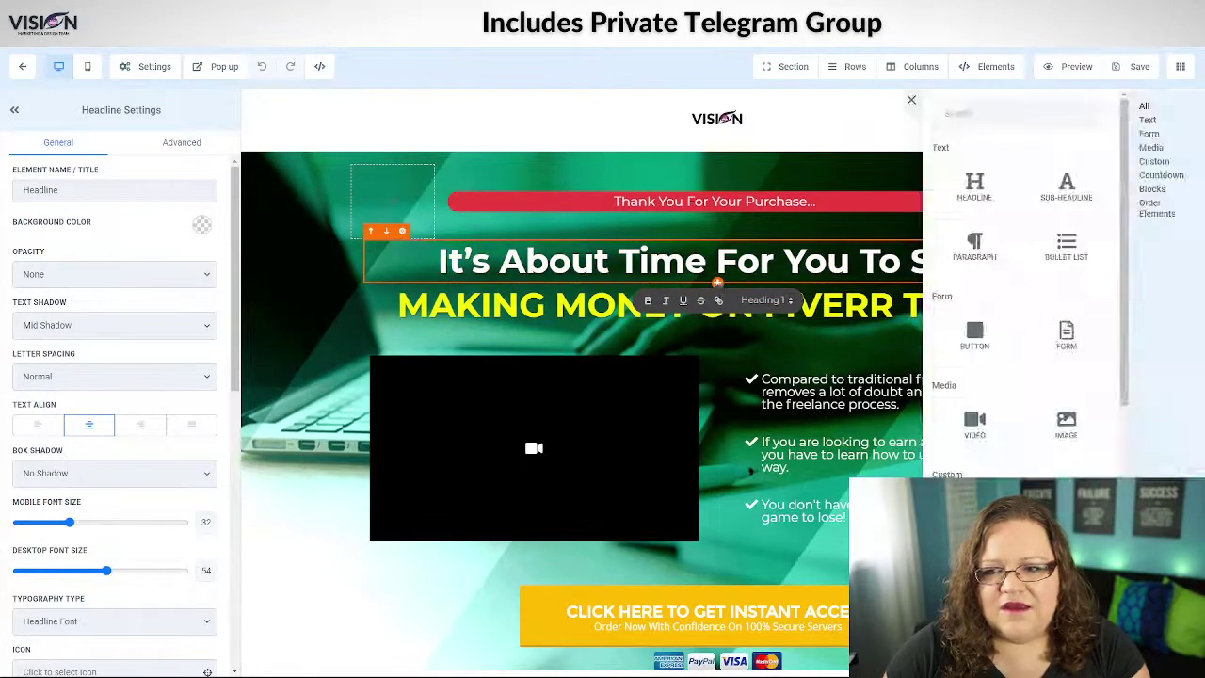
click(1067, 196)
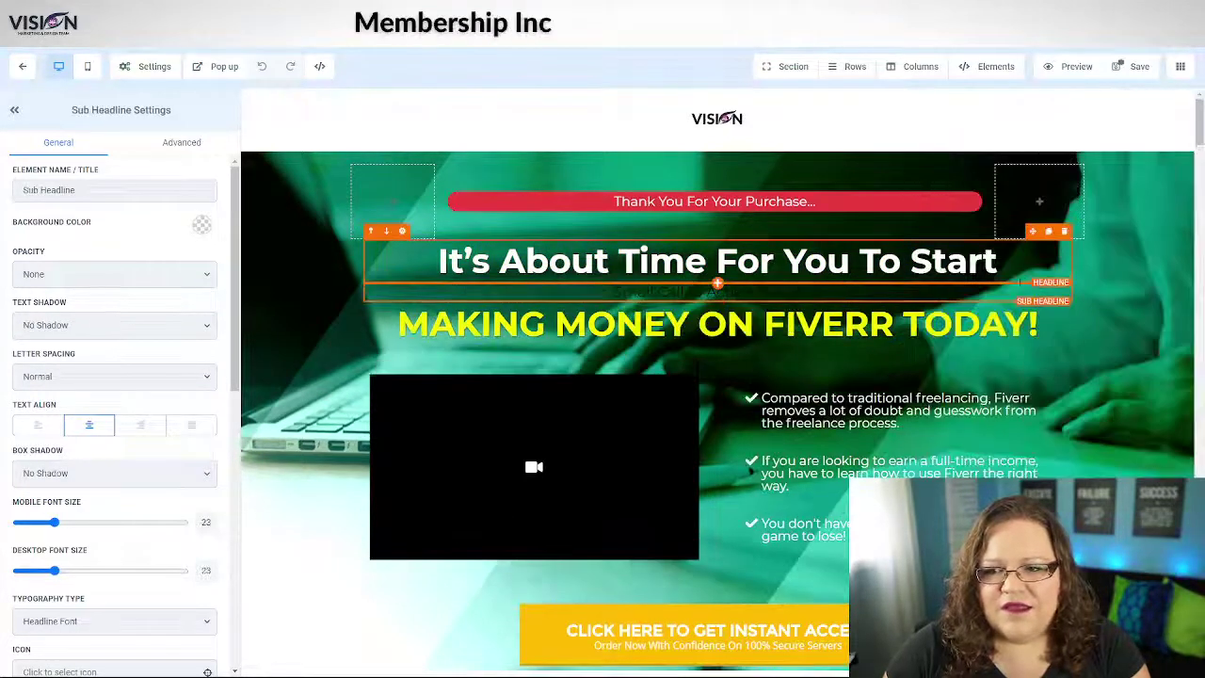
drag(1036, 279, 1035, 258)
drag(614, 248, 822, 249)
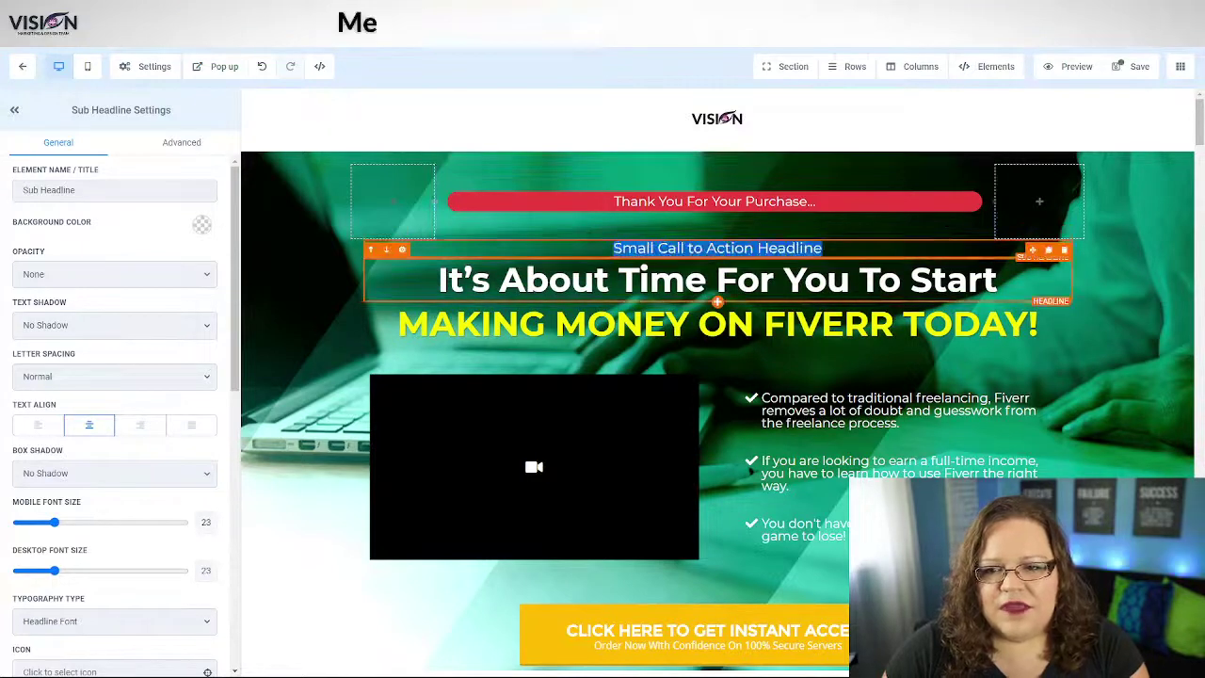
key(ctrl+v)
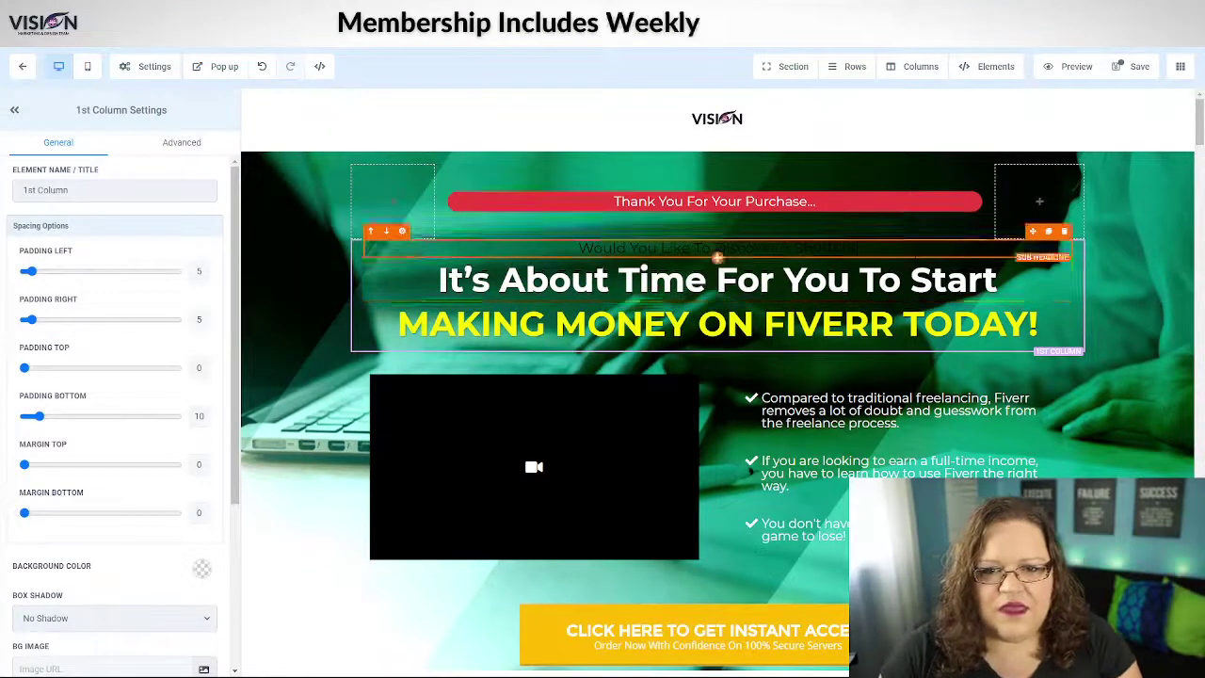
Set the new sub-headline's text, bold text and italic text colors to white
scroll(81, 419, down, 3)
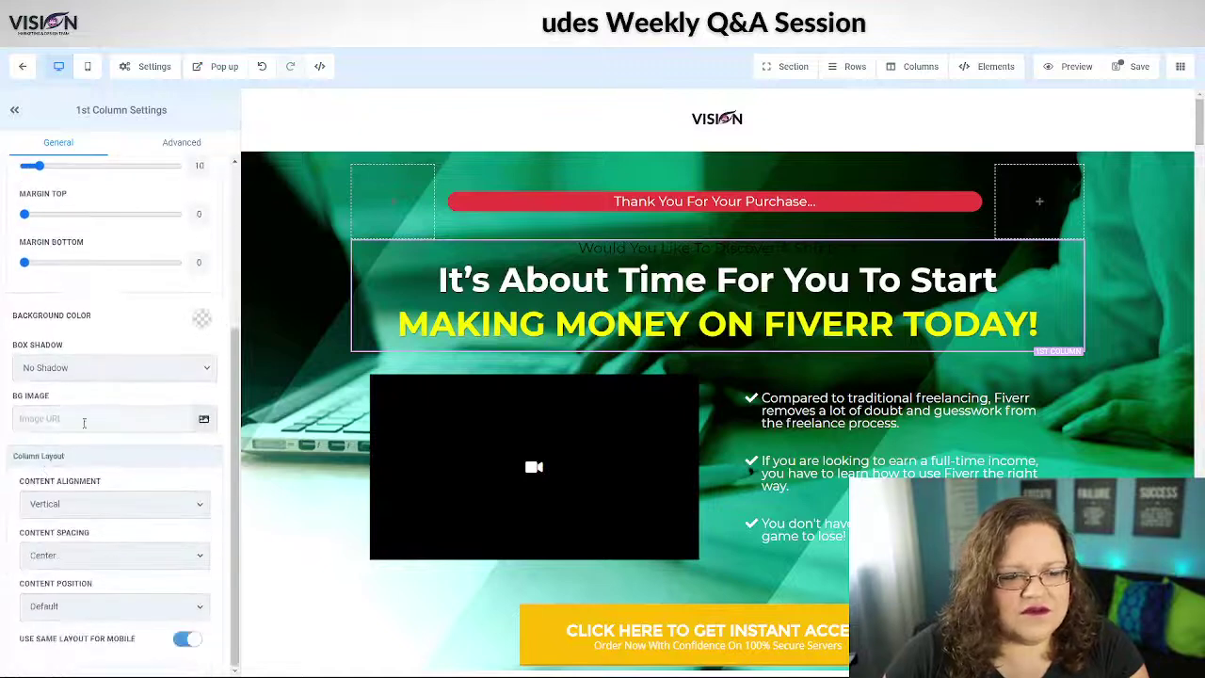
scroll(86, 424, up, 3)
scroll(111, 353, down, 3)
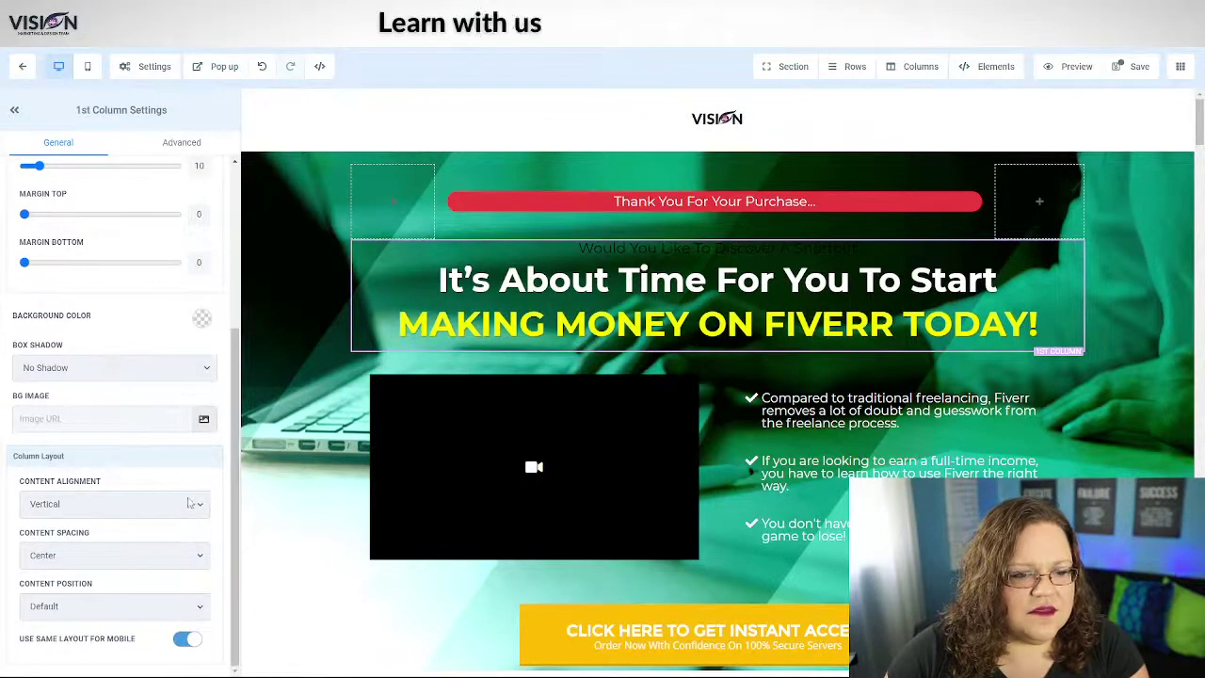
click(659, 247)
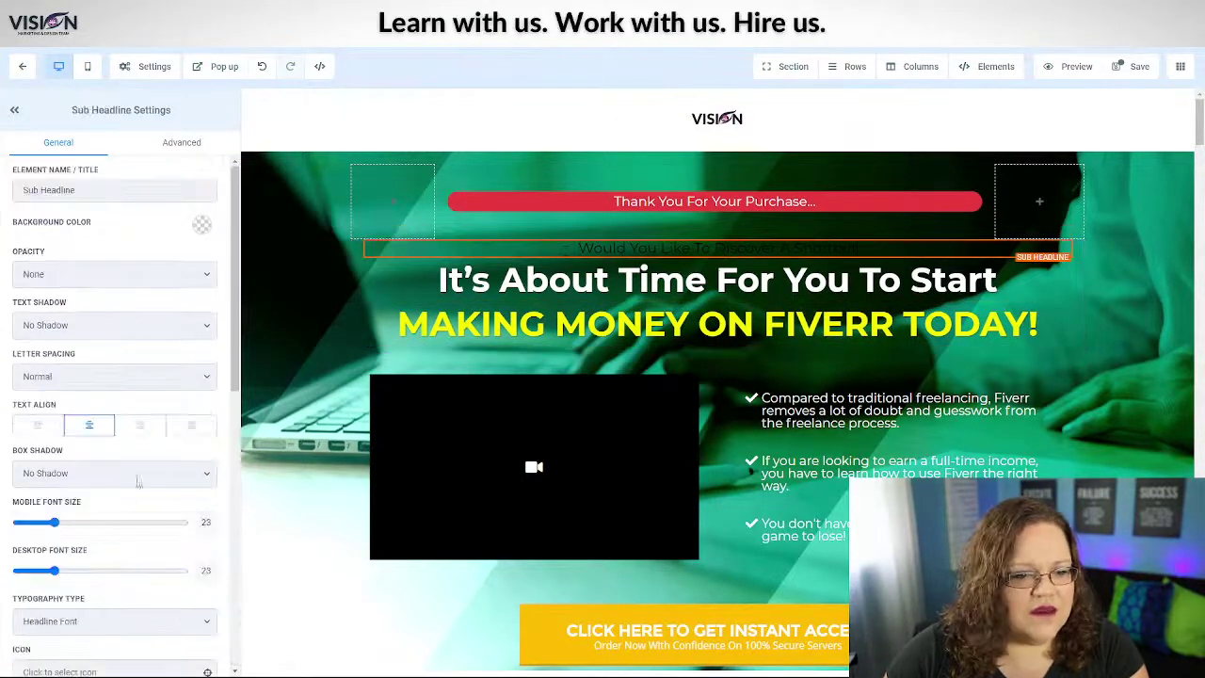
scroll(138, 480, down, 6)
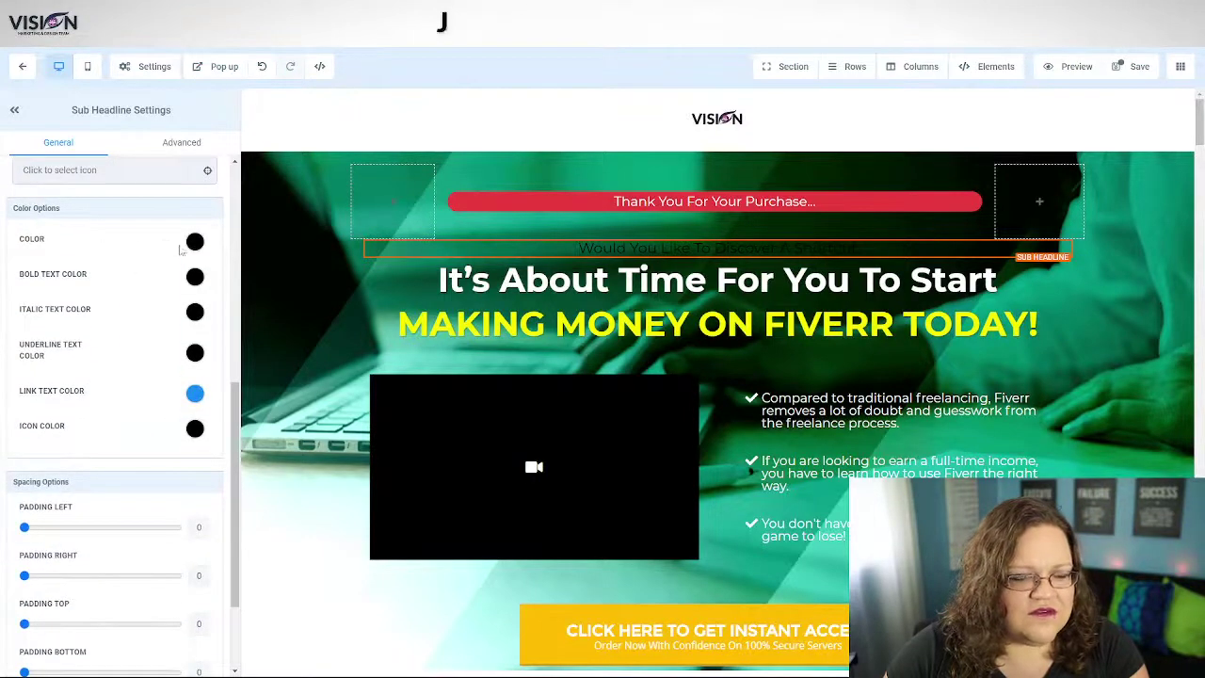
click(195, 242)
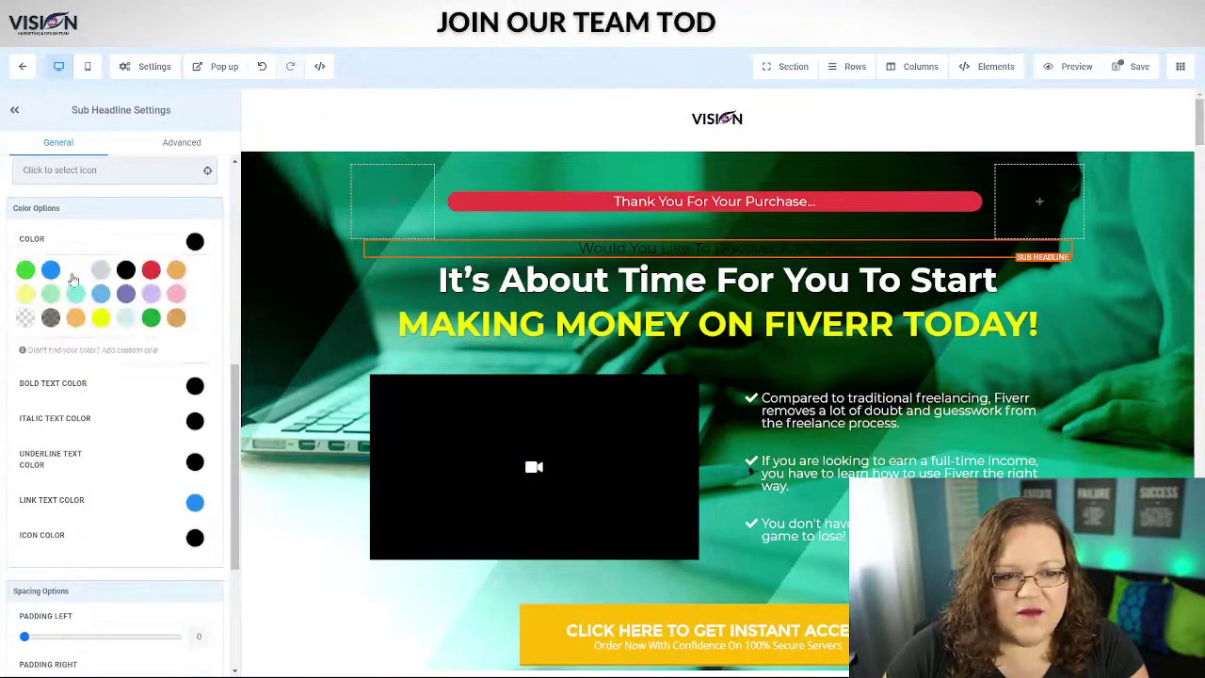
click(195, 387)
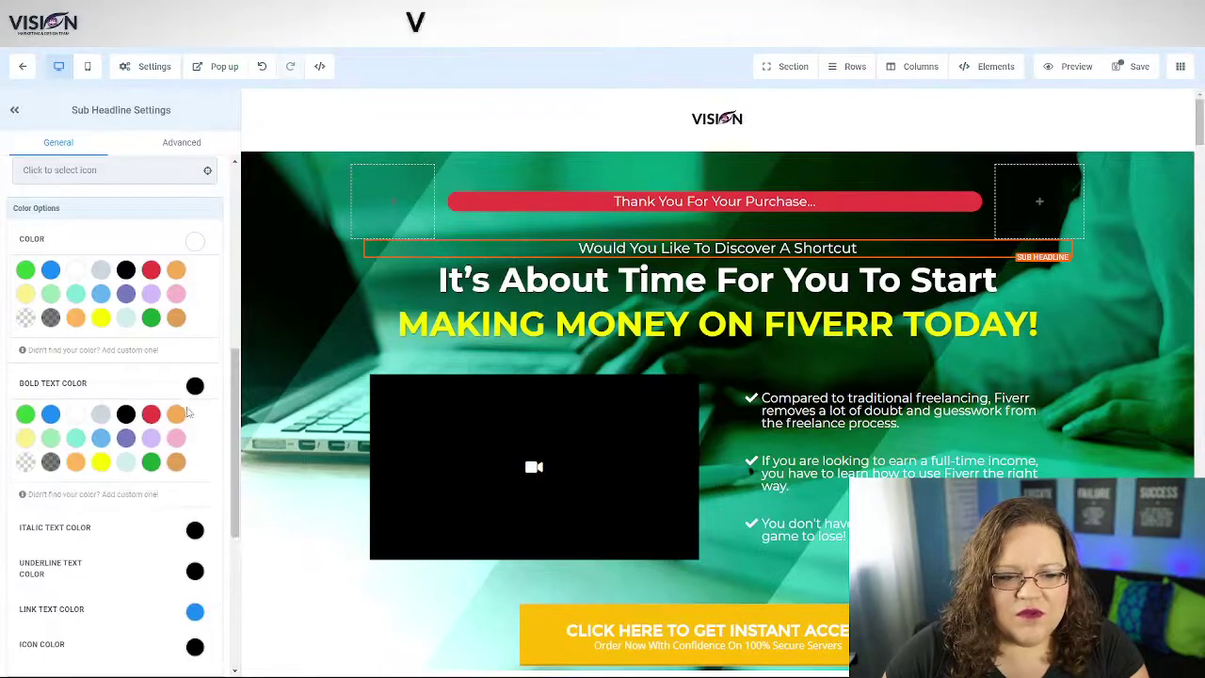
click(75, 414)
click(195, 530)
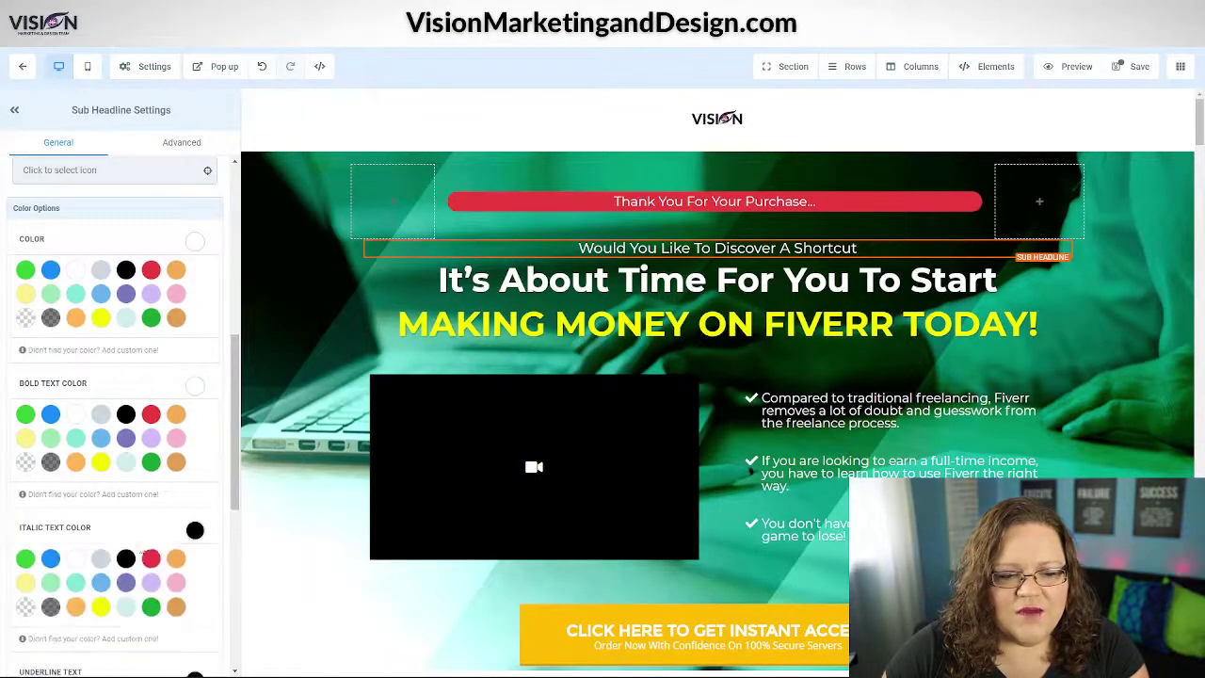
click(75, 558)
Set the new sub-headline's underline text color to white, link text color to orange and icon color to white
scroll(188, 508, down, 3)
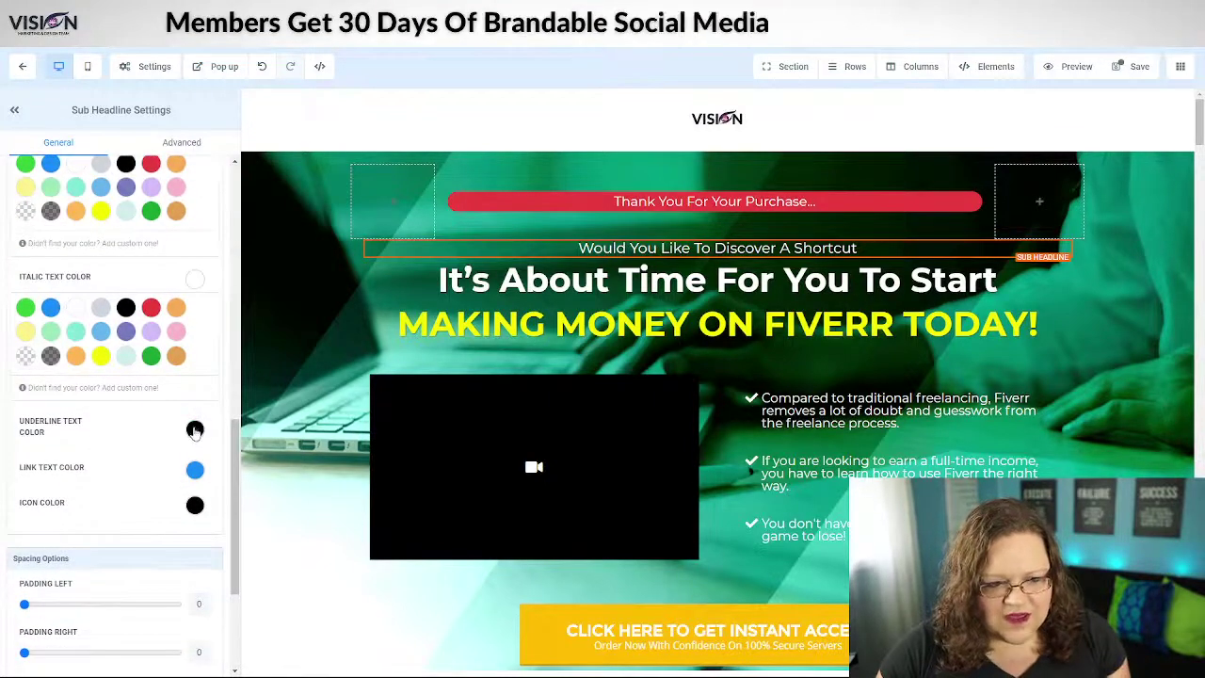
click(195, 431)
click(75, 464)
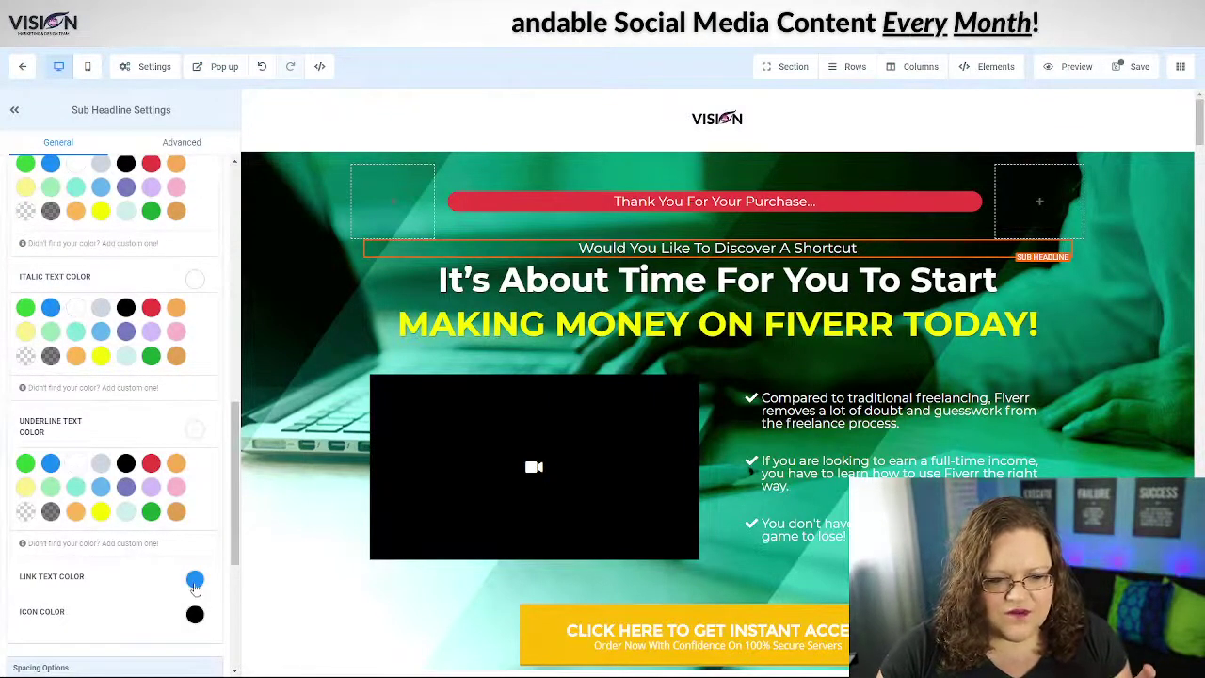
click(195, 579)
scroll(118, 603, down, 2)
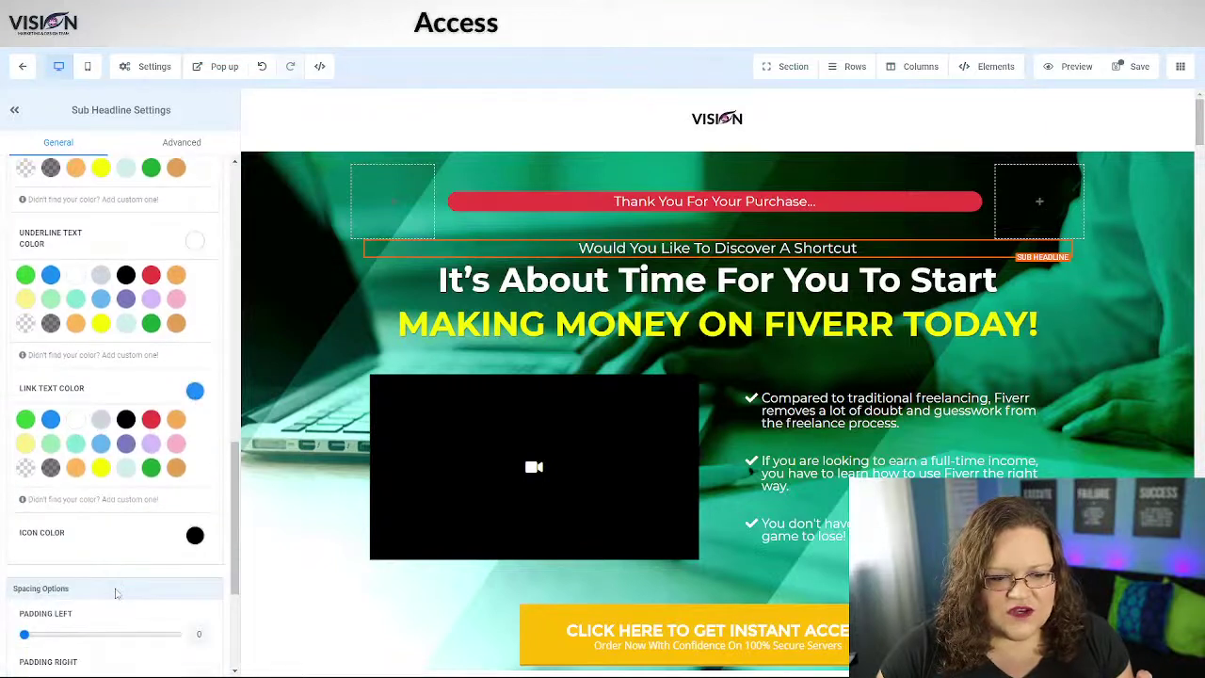
click(75, 468)
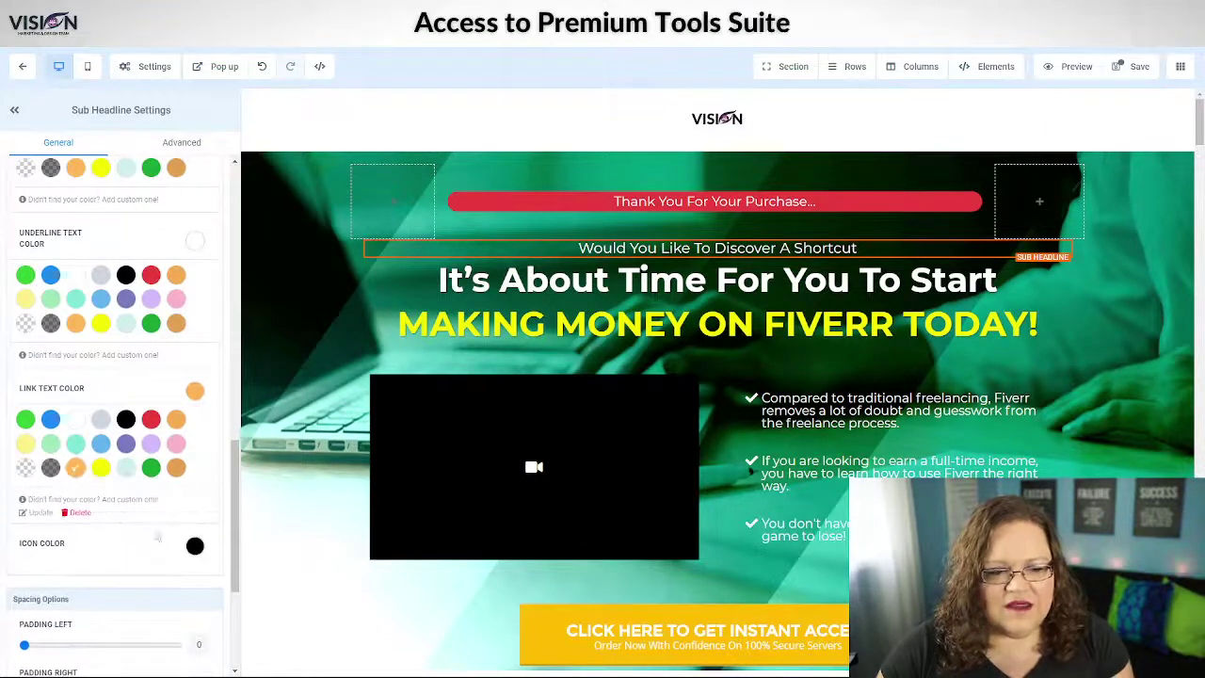
click(195, 548)
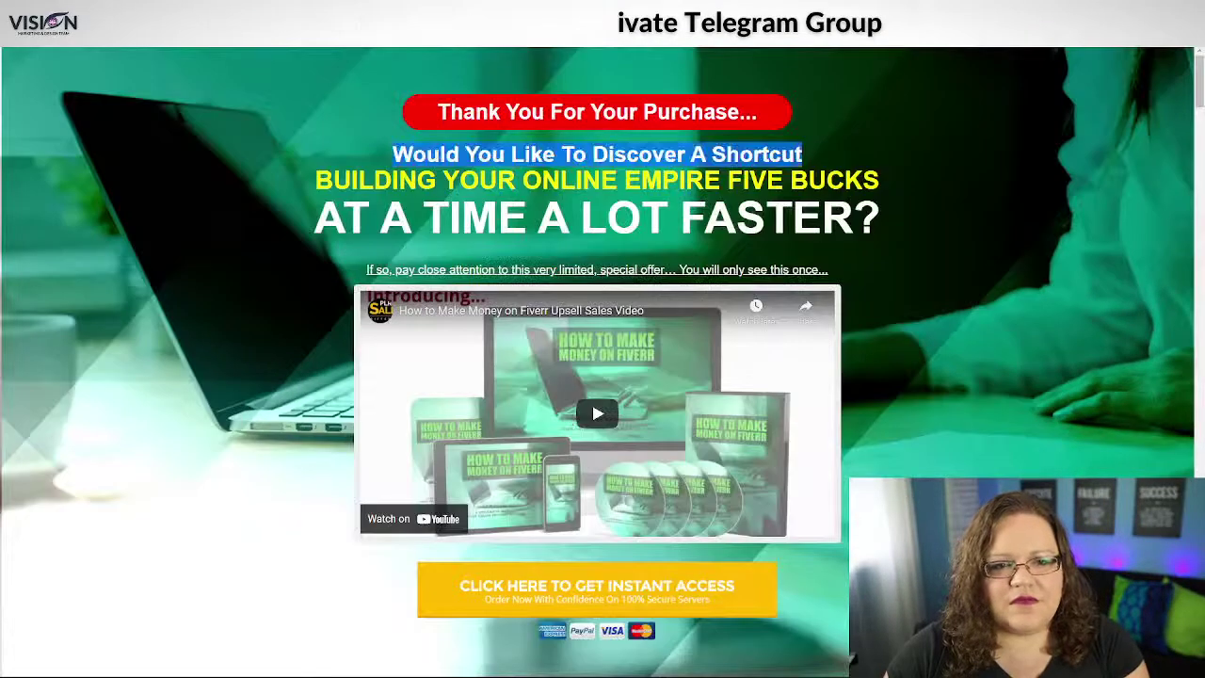
Replace the "It's About Time For You To Start" headline with "BUILDING YOUR ONLINE EMPIRE FIVE BUCKS" copied from the upsell page
drag(1040, 202, 915, 182)
key(ctrl+c)
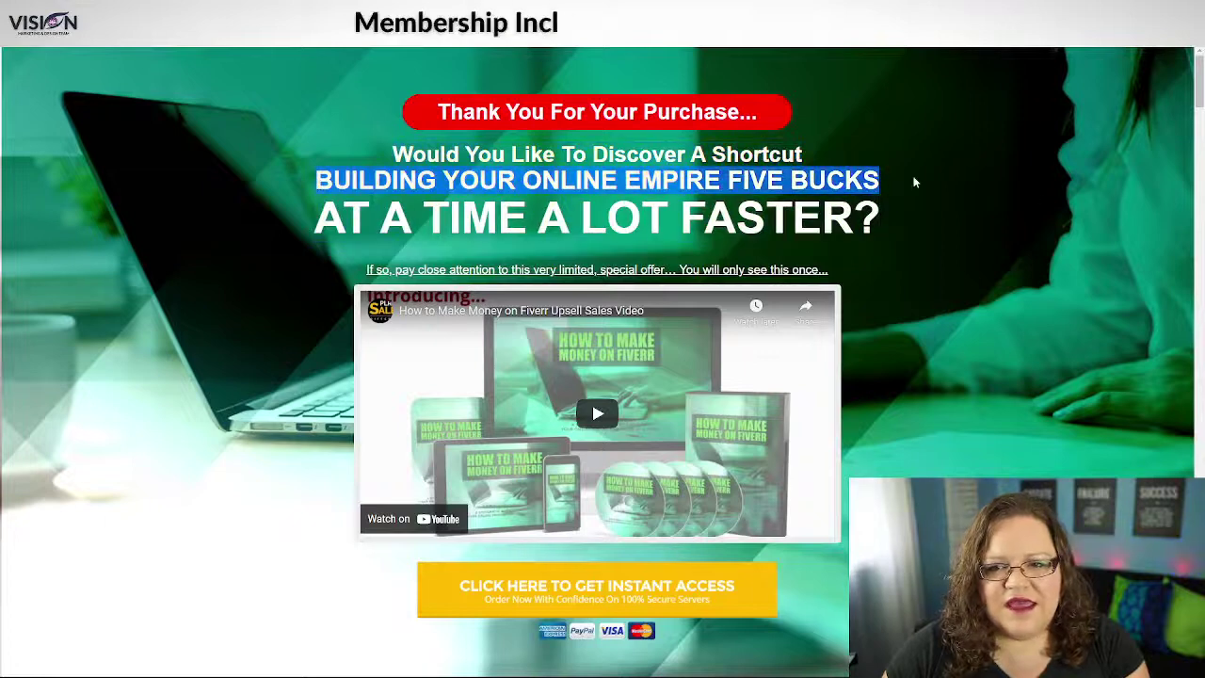
right_click(848, 179)
click(876, 191)
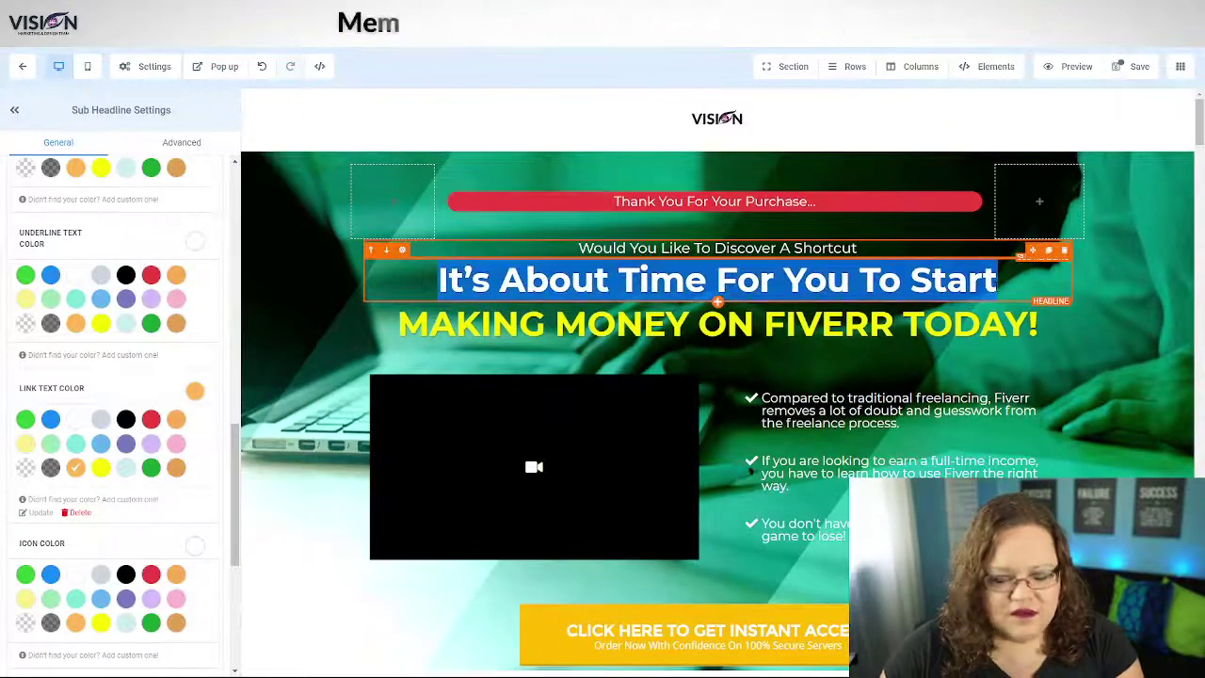
key(ctrl+v)
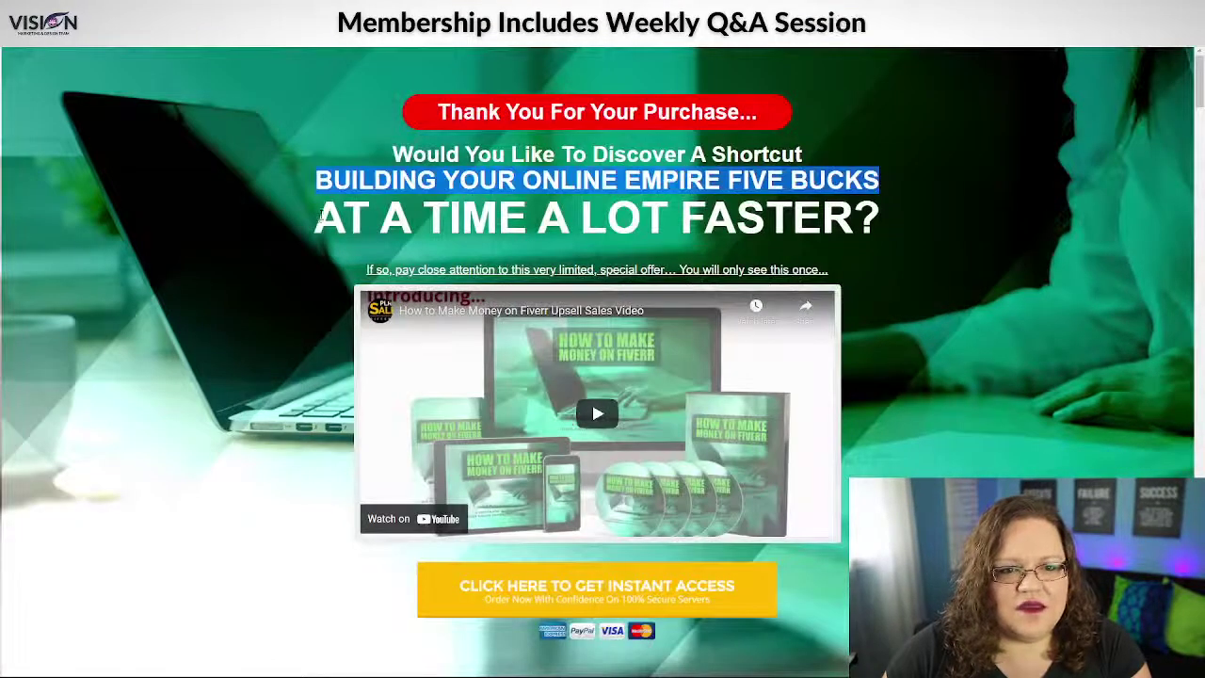
Replace the yellow headline with "AT A TIME A LOT FASTER?" copied from the upsell page
drag(320, 216, 890, 211)
key(ctrl+c)
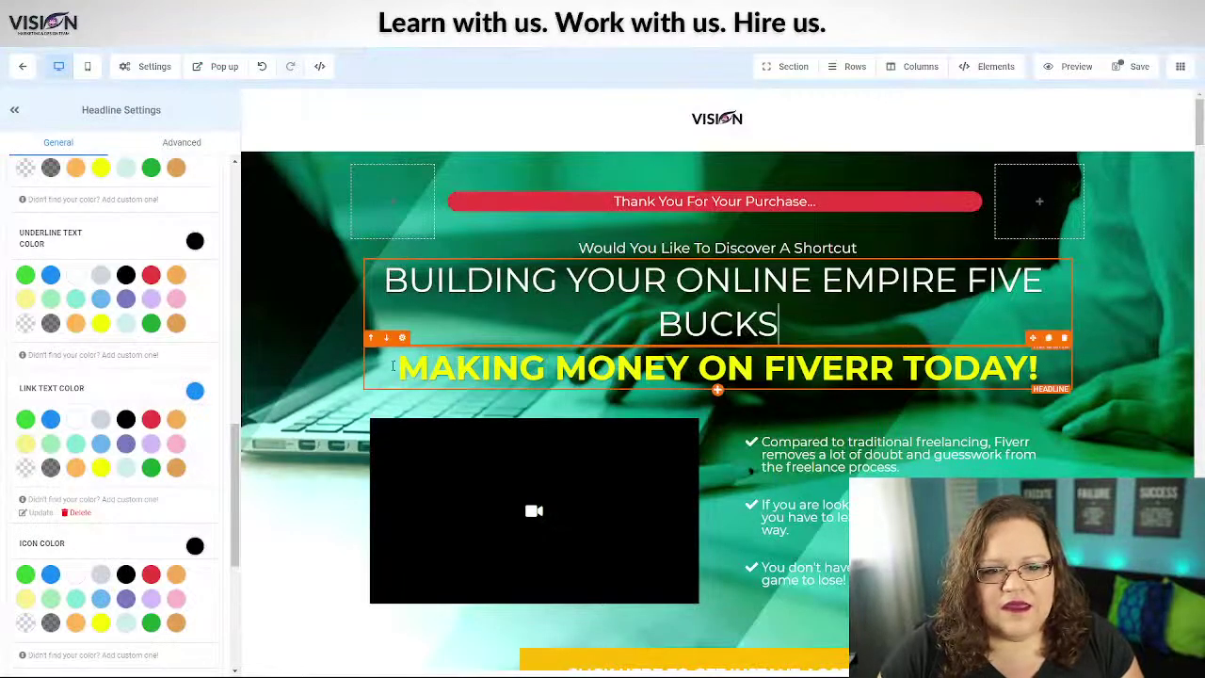
drag(393, 367, 1040, 367)
key(ctrl+v)
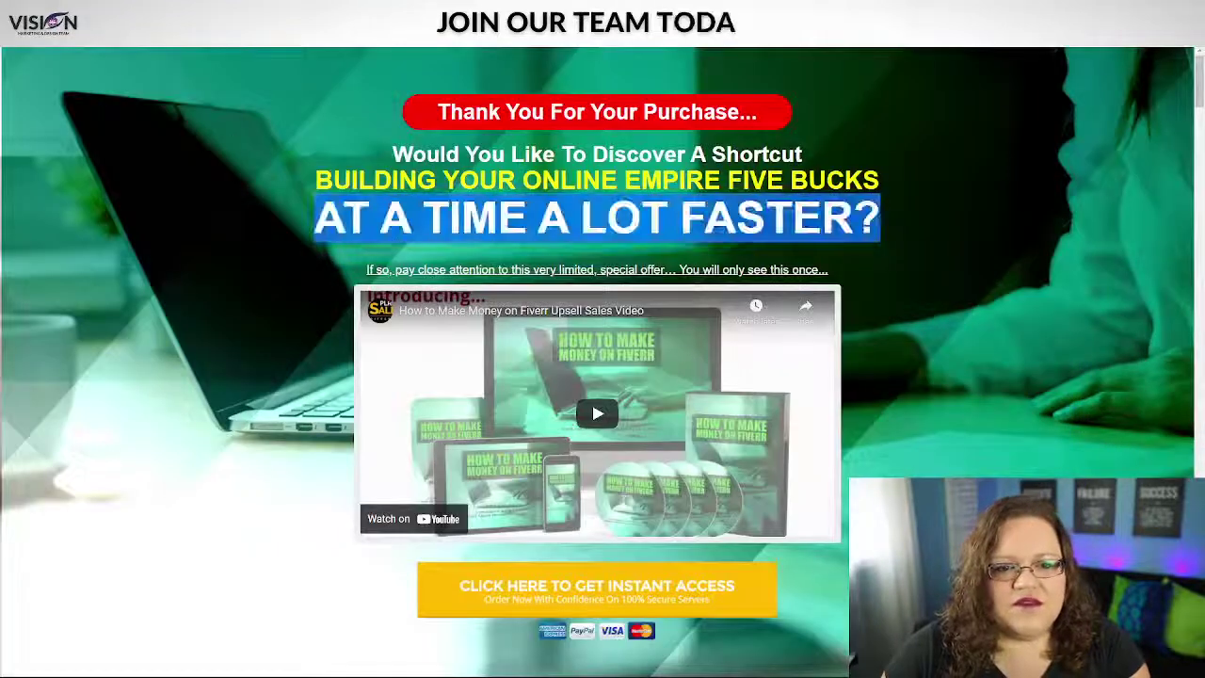
Copy the upsell page line "If so, pay close attention to this very limited, special offer… You will only see this once..."
click(352, 279)
triple_click(716, 269)
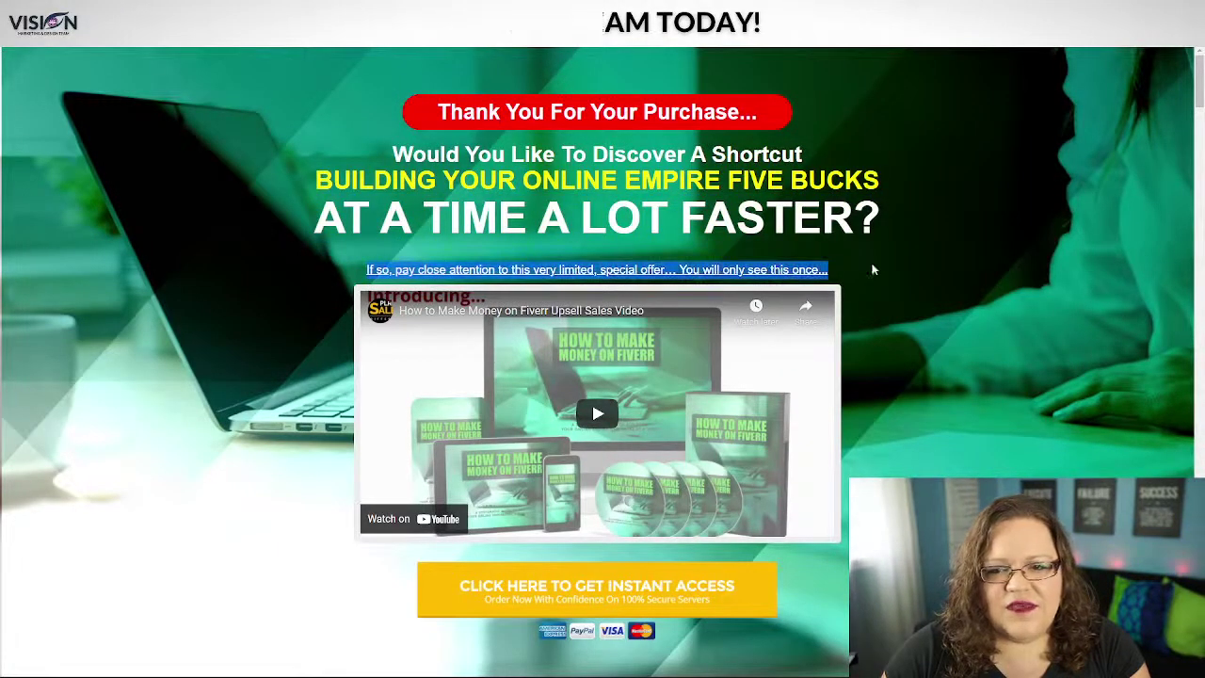
right_click(714, 268)
click(736, 285)
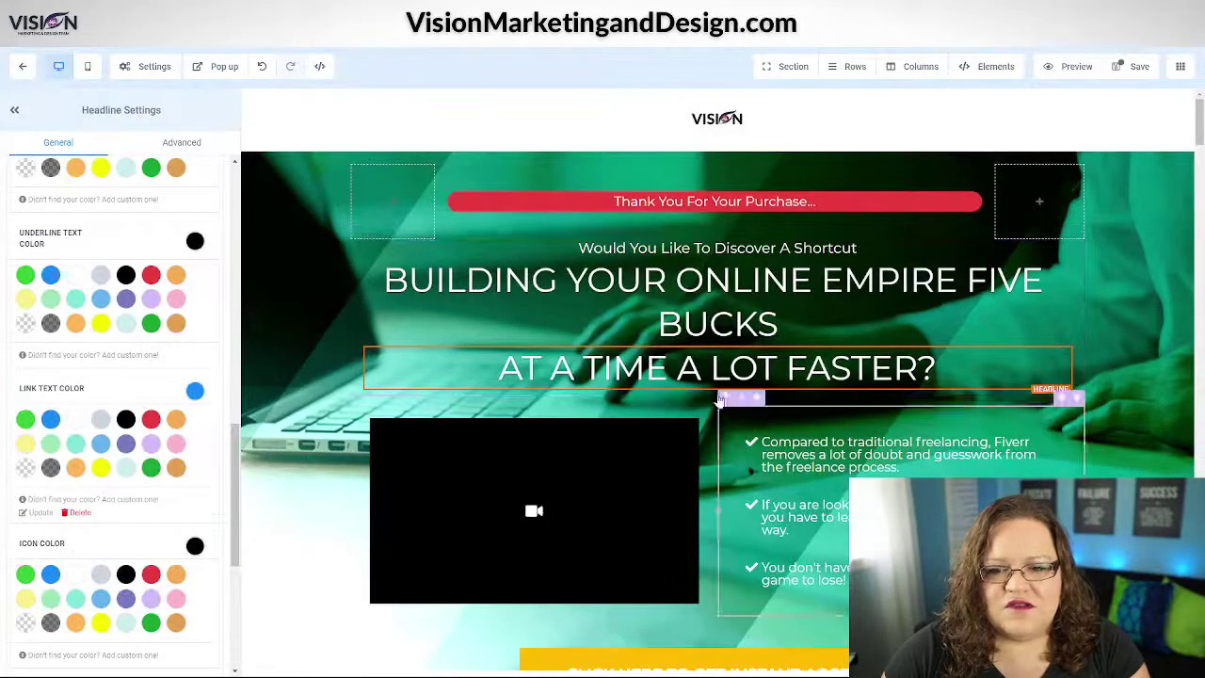
Add a paragraph below the "AT A TIME A LOT FASTER?" headline and replace its placeholder text with the copied special-offer line
click(719, 392)
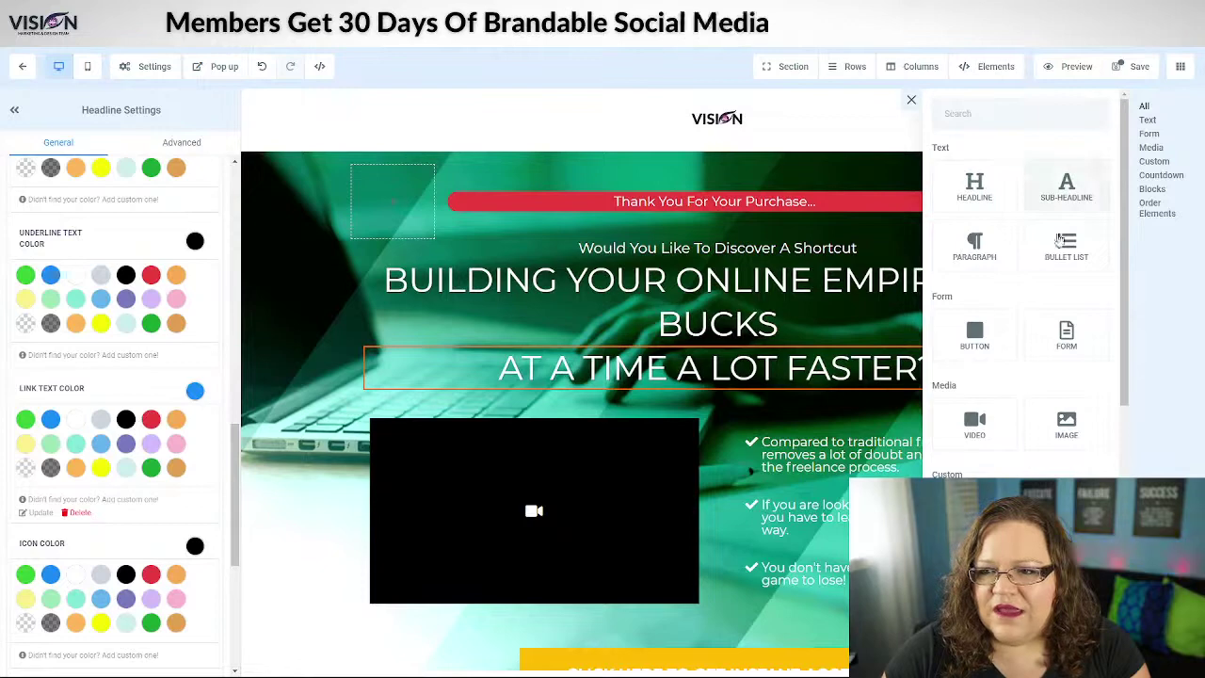
click(964, 259)
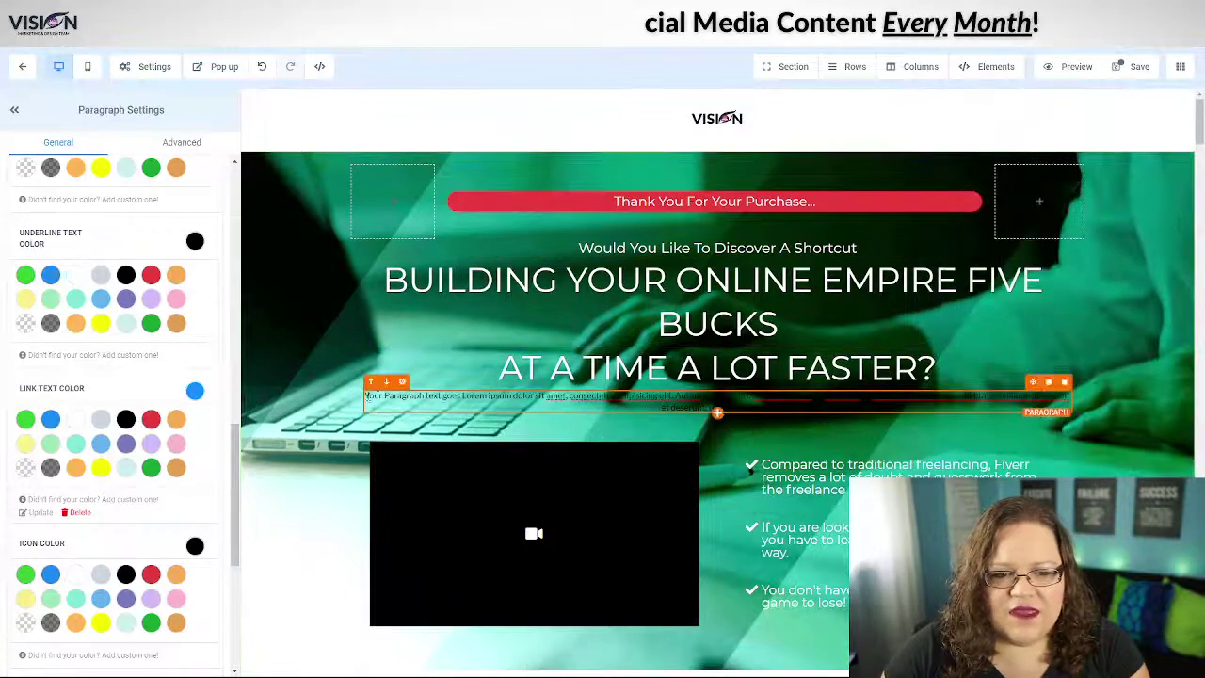
click(367, 397)
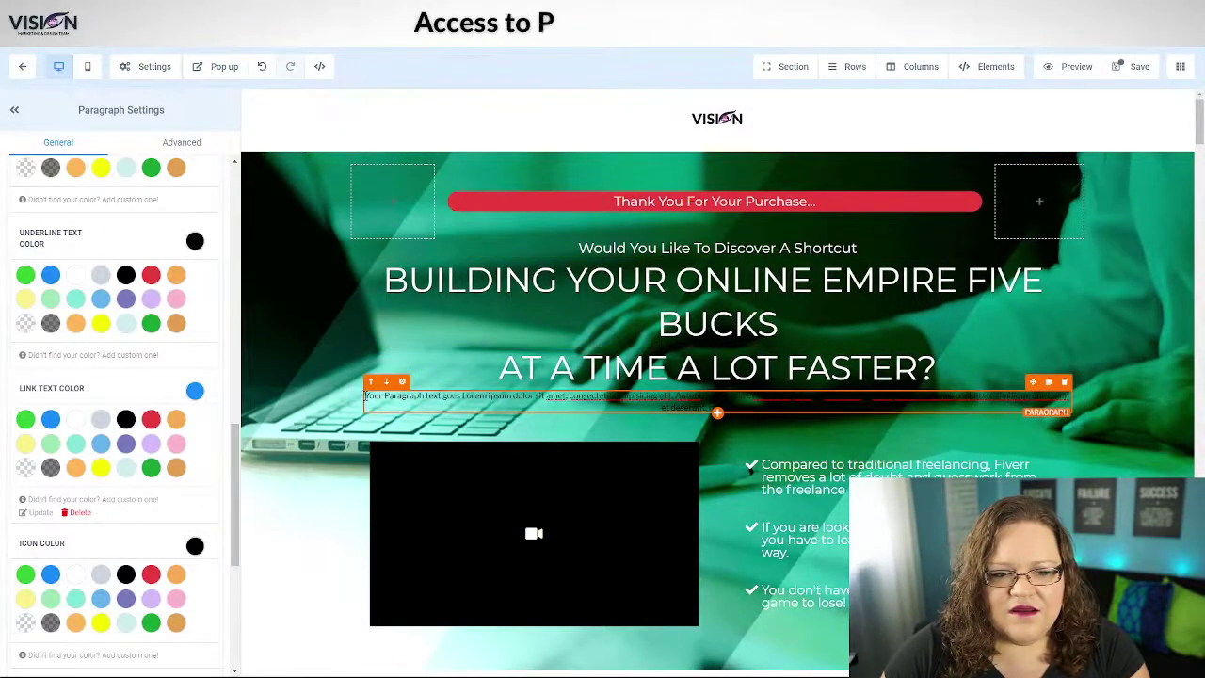
drag(438, 396, 871, 427)
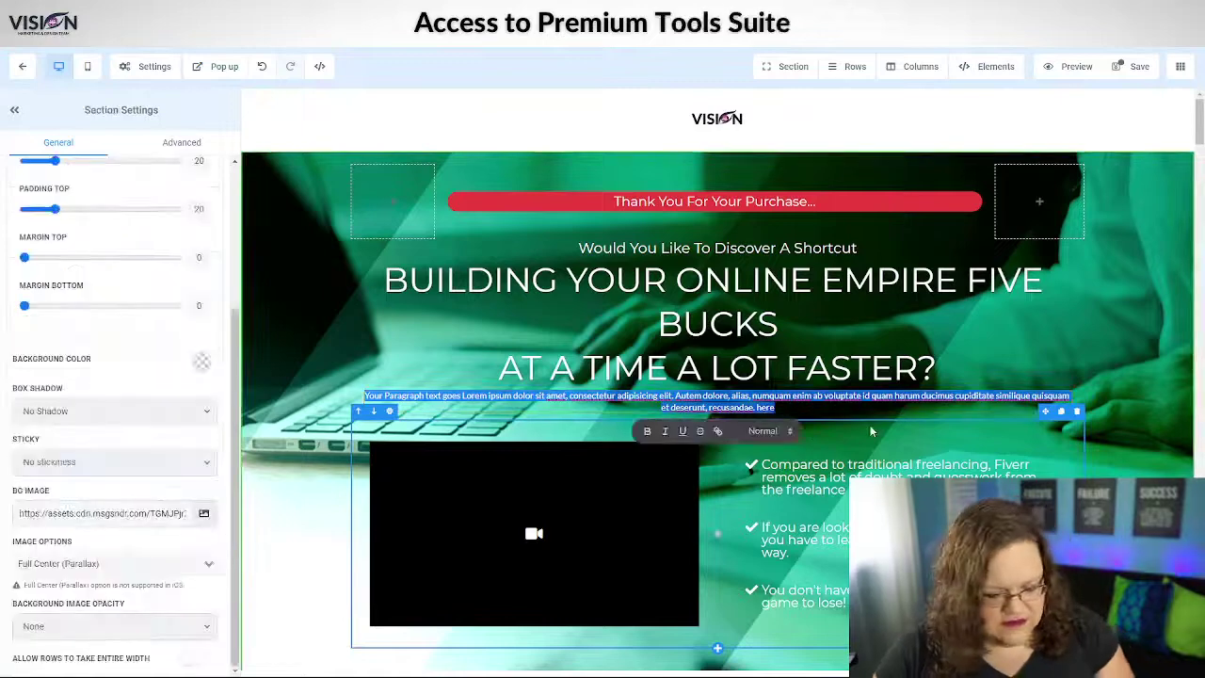
key(ctrl+v)
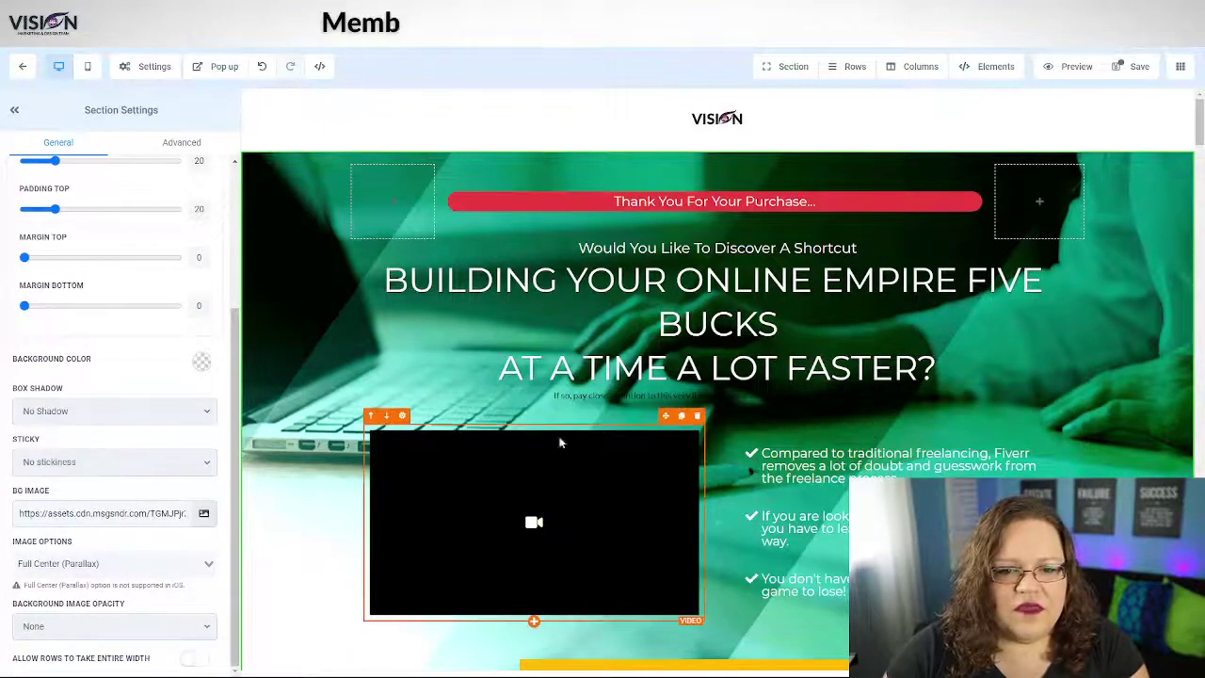
Set the new paragraph's text, bold, italic and underline text colors to white
click(544, 394)
scroll(84, 525, down, 10)
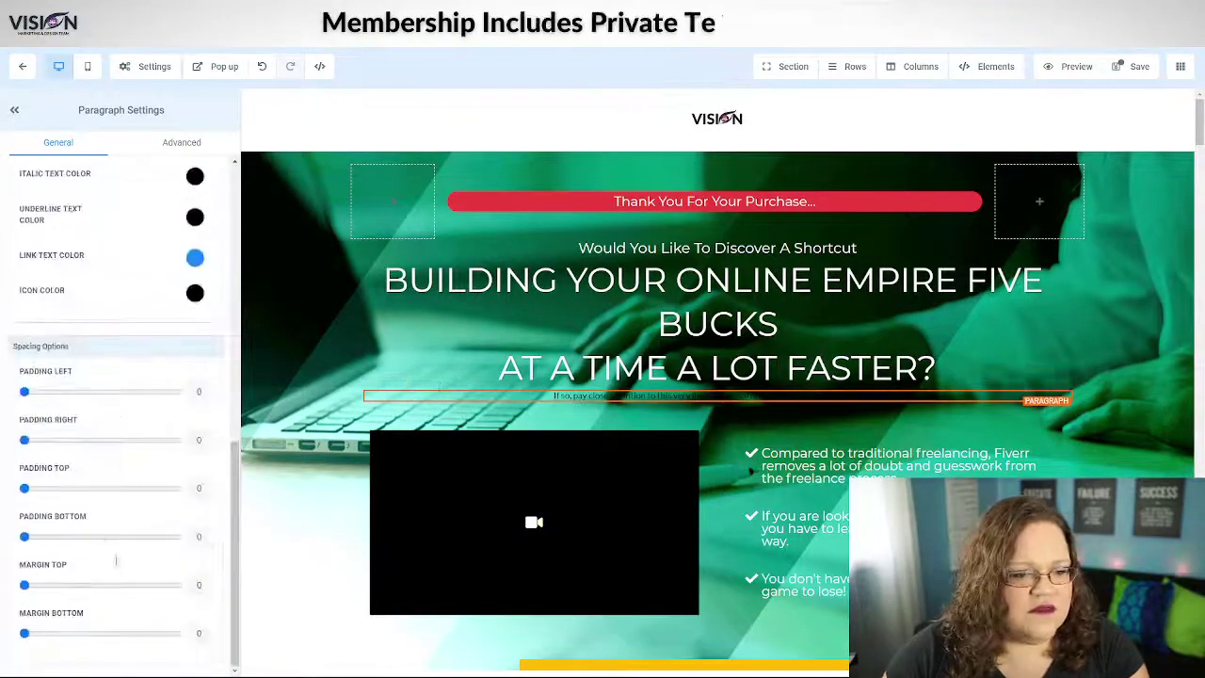
scroll(133, 355, up, 4)
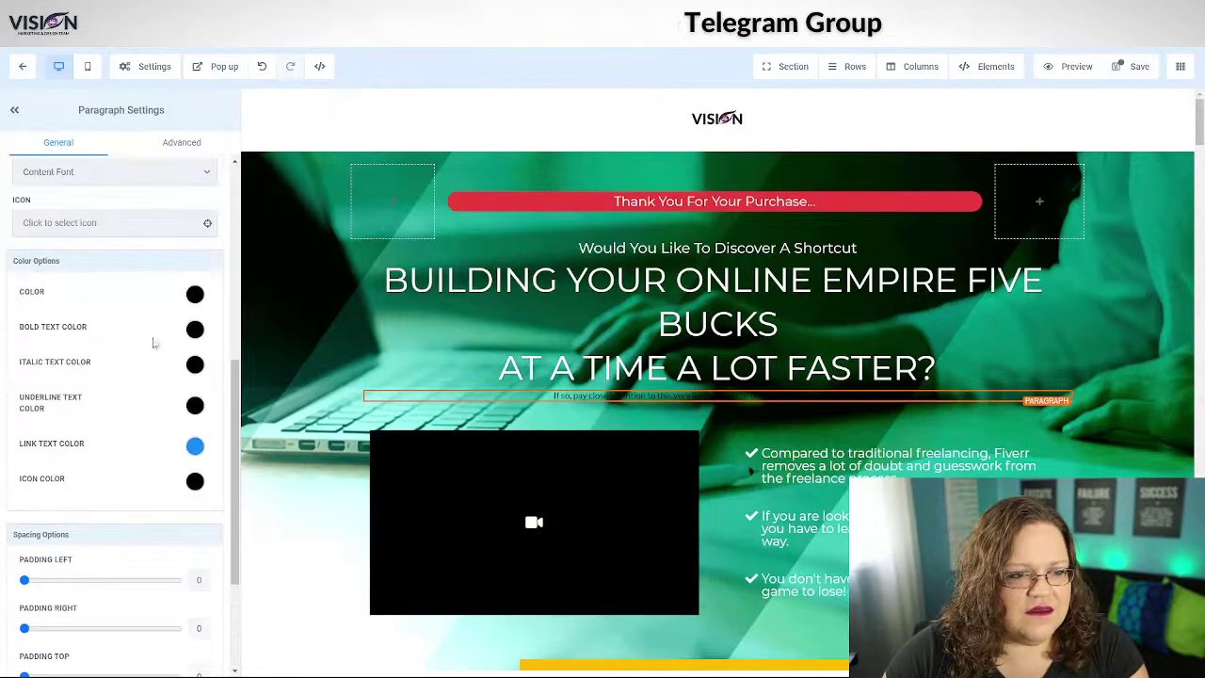
click(195, 295)
click(76, 322)
click(195, 438)
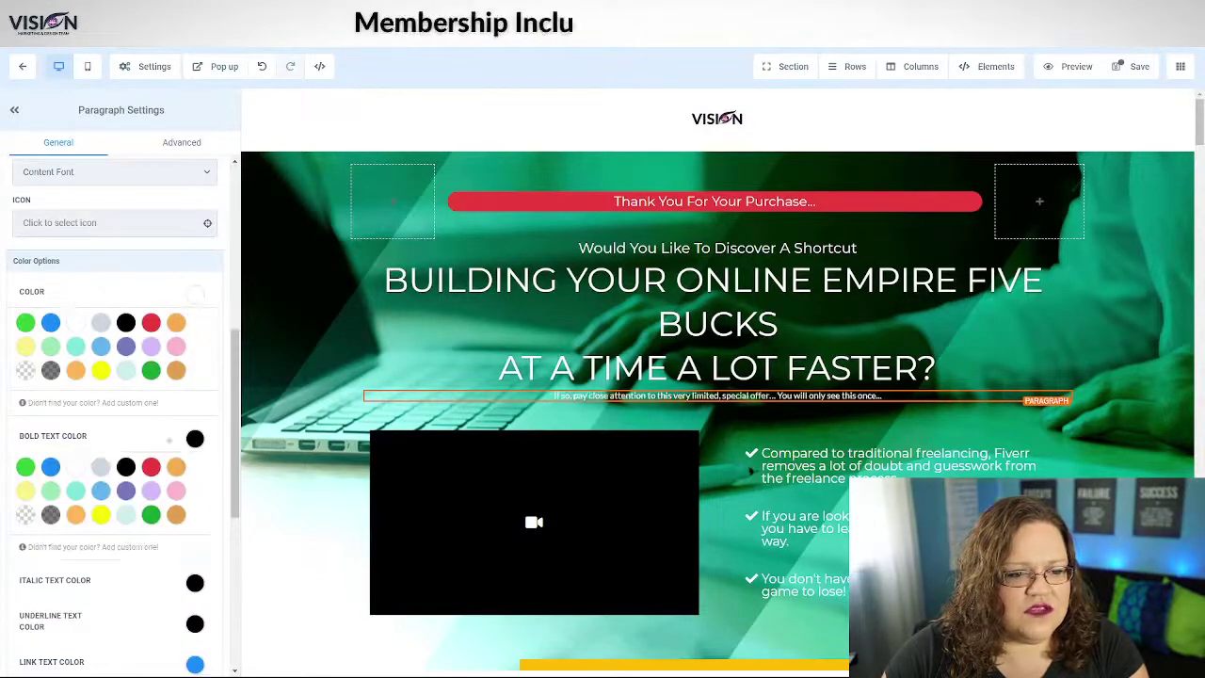
click(76, 468)
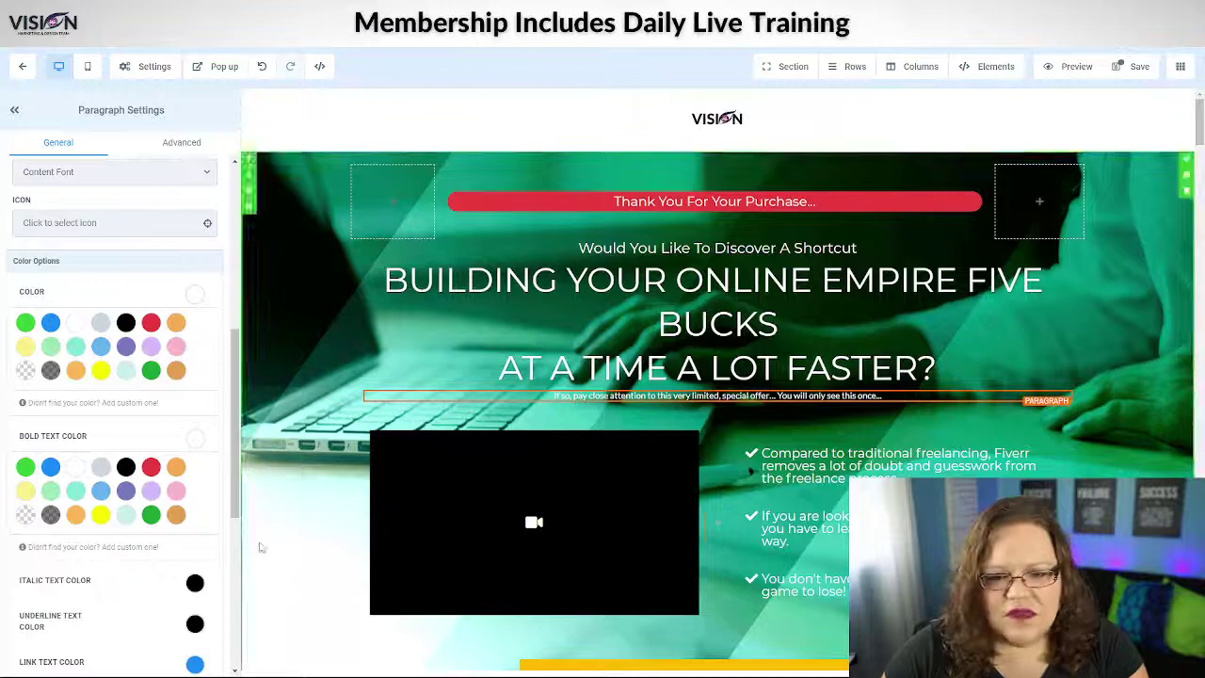
click(195, 624)
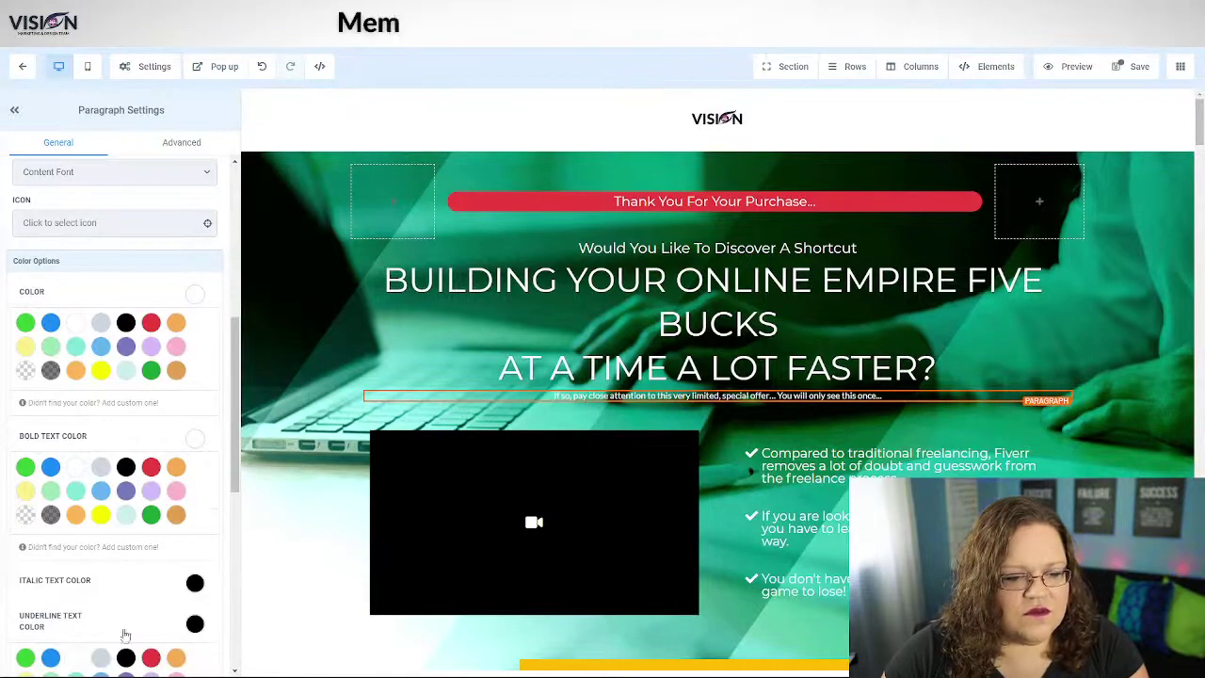
scroll(173, 562, down, 3)
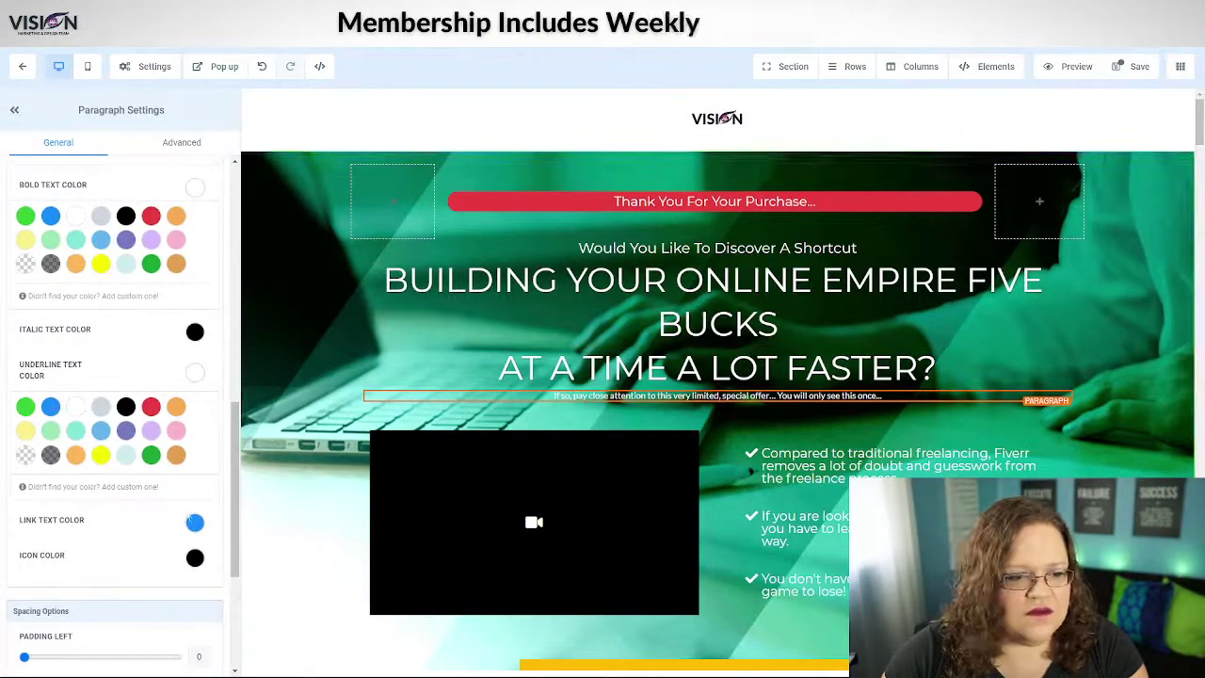
click(195, 333)
click(74, 360)
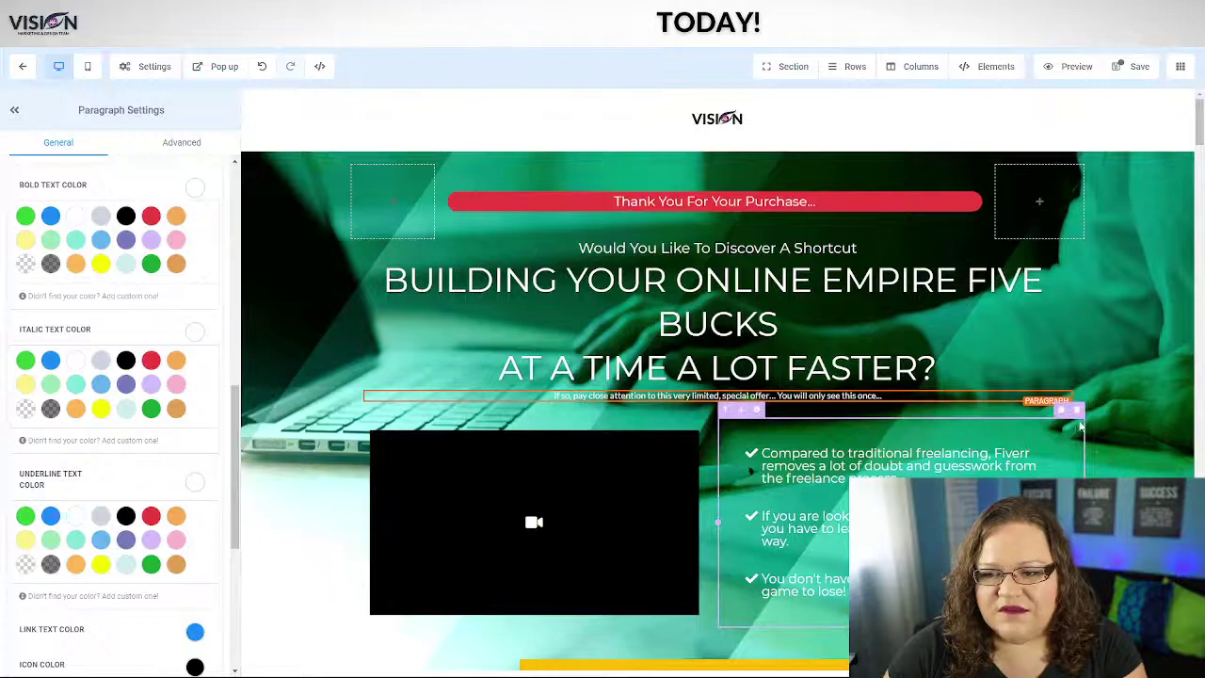
Delete the bullet list column beside the video and save the page
click(1080, 413)
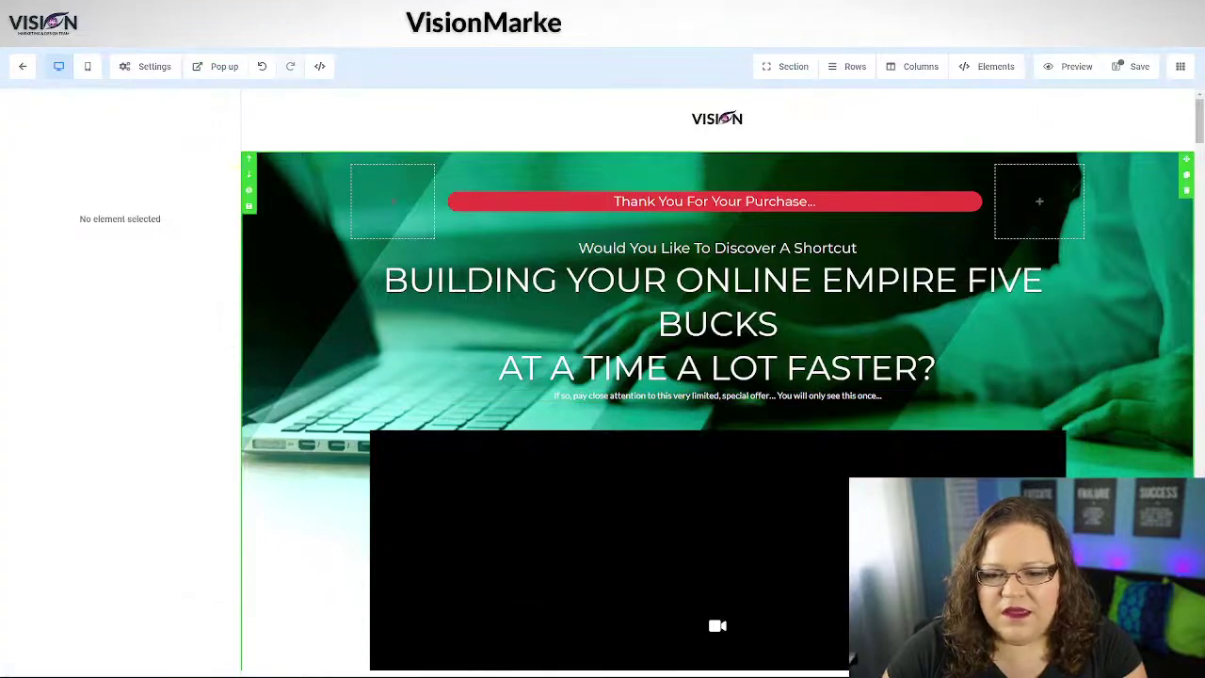
scroll(657, 537, down, 4)
scroll(658, 535, down, 1)
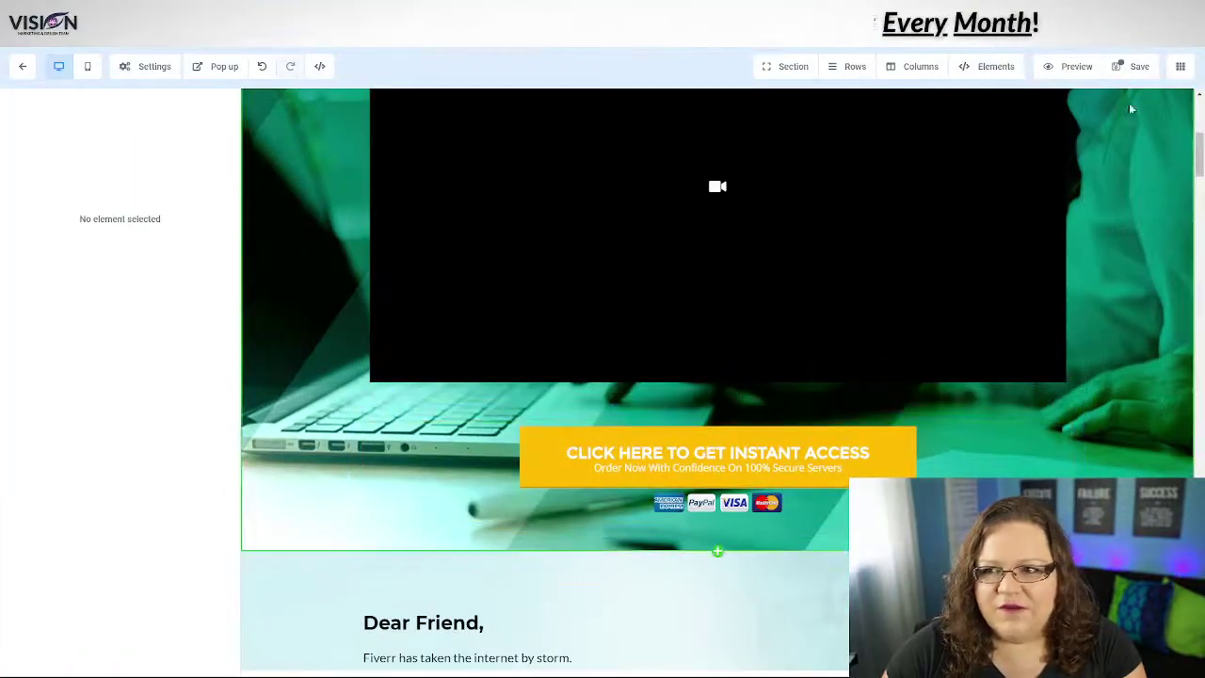
click(1131, 67)
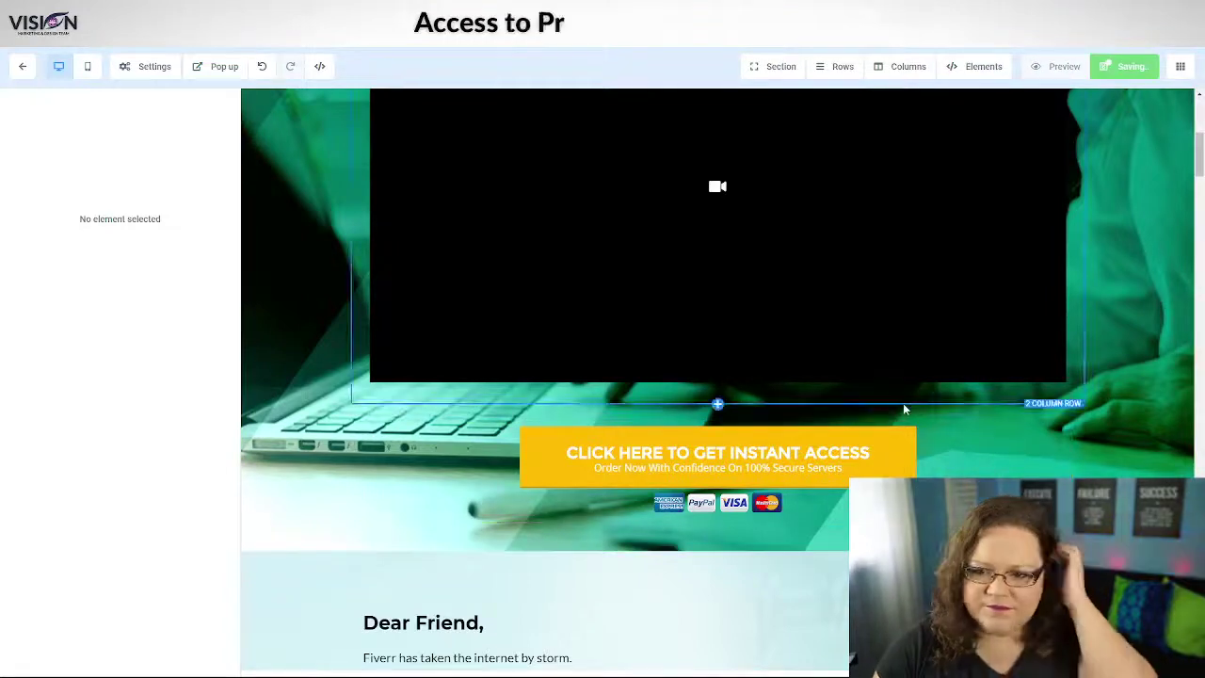
Try to resize the full-width video by adjusting its left padding
scroll(815, 417, up, 3)
click(734, 371)
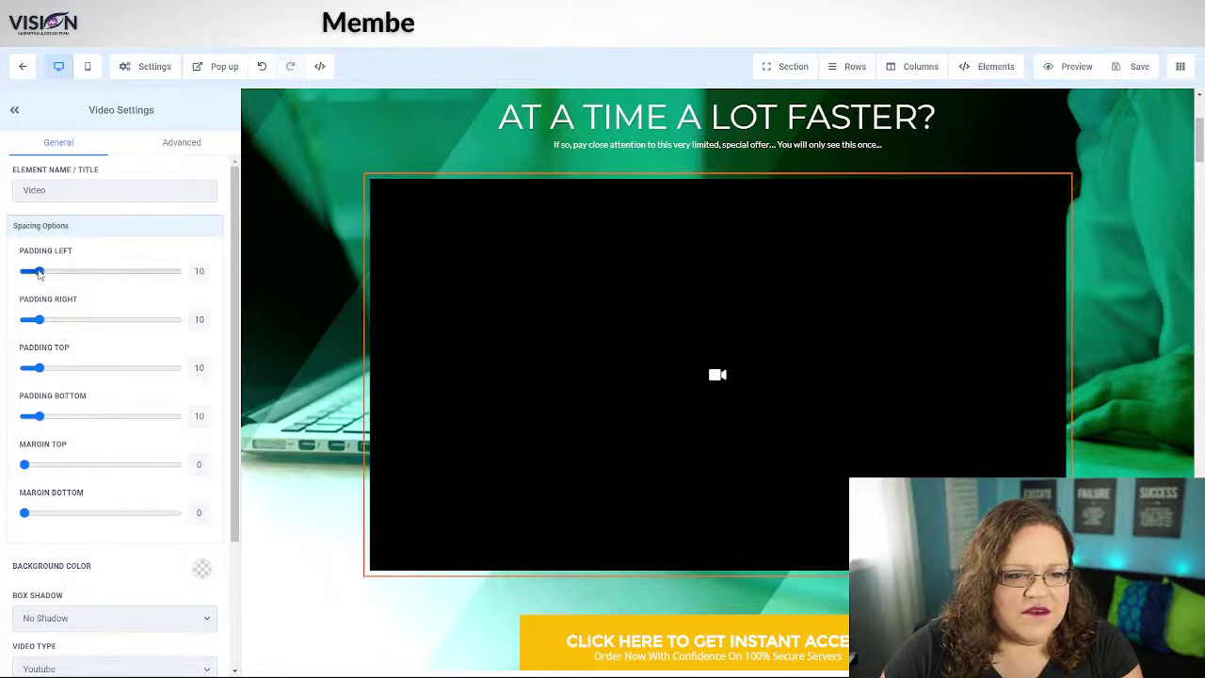
mouse_move(39, 273)
mouse_down()
mouse_move(97, 283)
mouse_move(40, 283)
mouse_up()
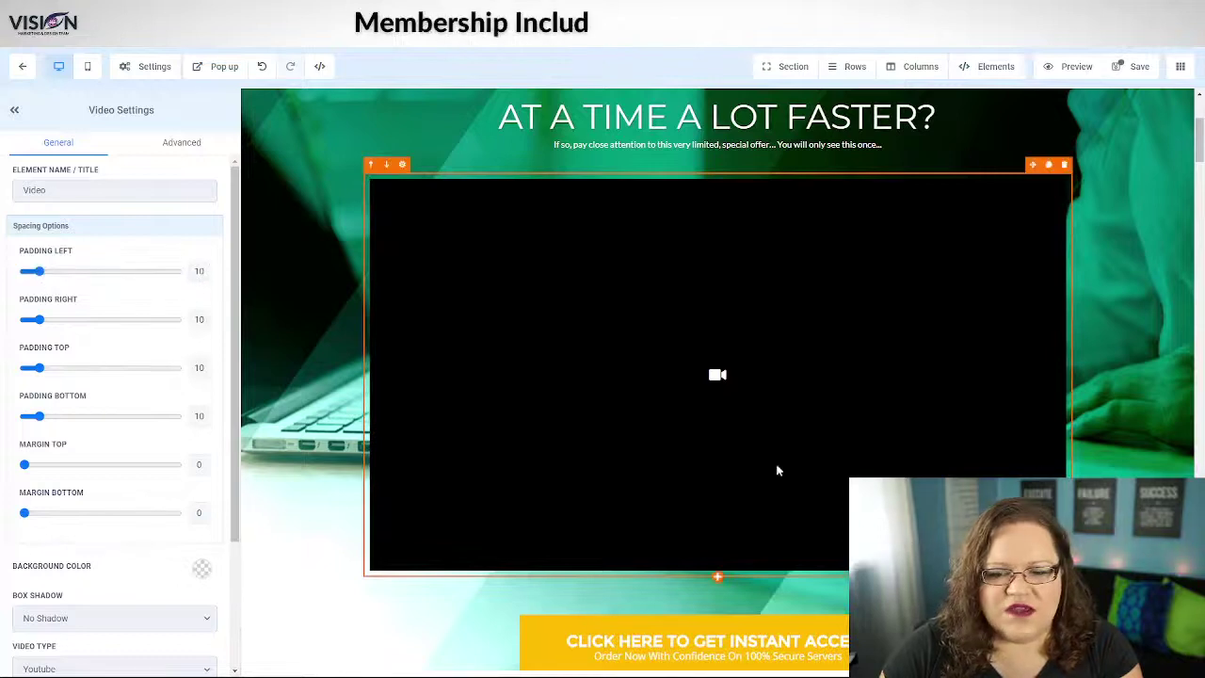
scroll(84, 578, down, 2)
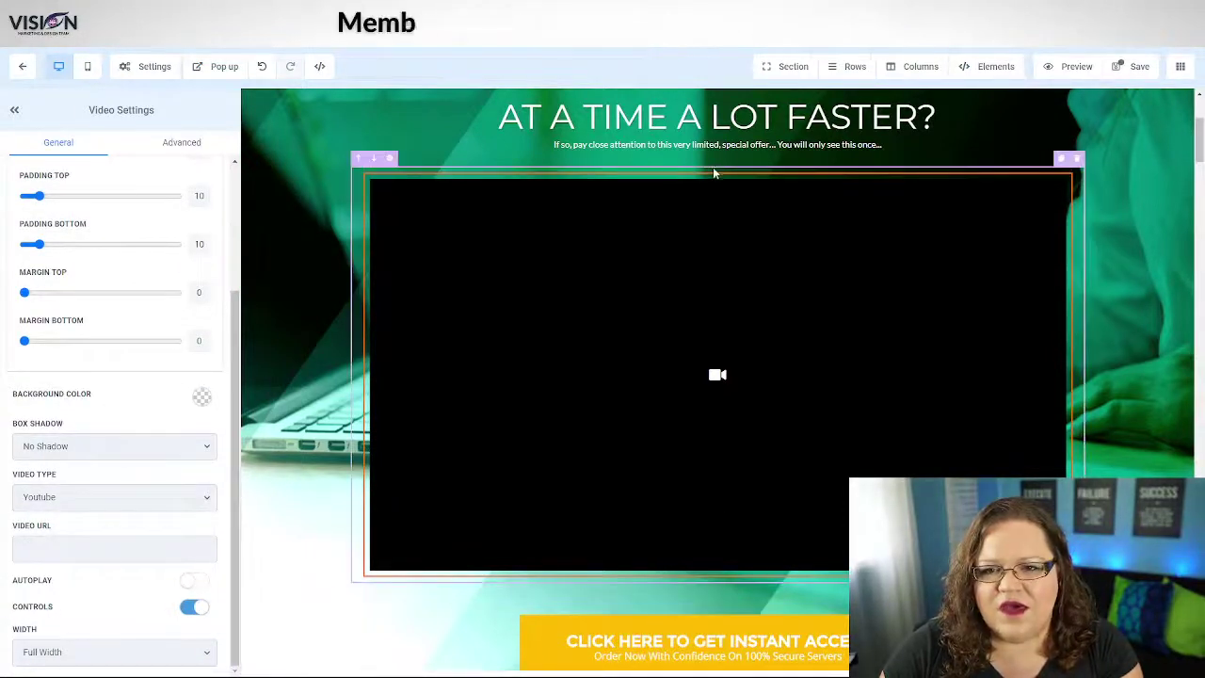
Insert a three-column row between the full-width video and the instant access button
click(716, 597)
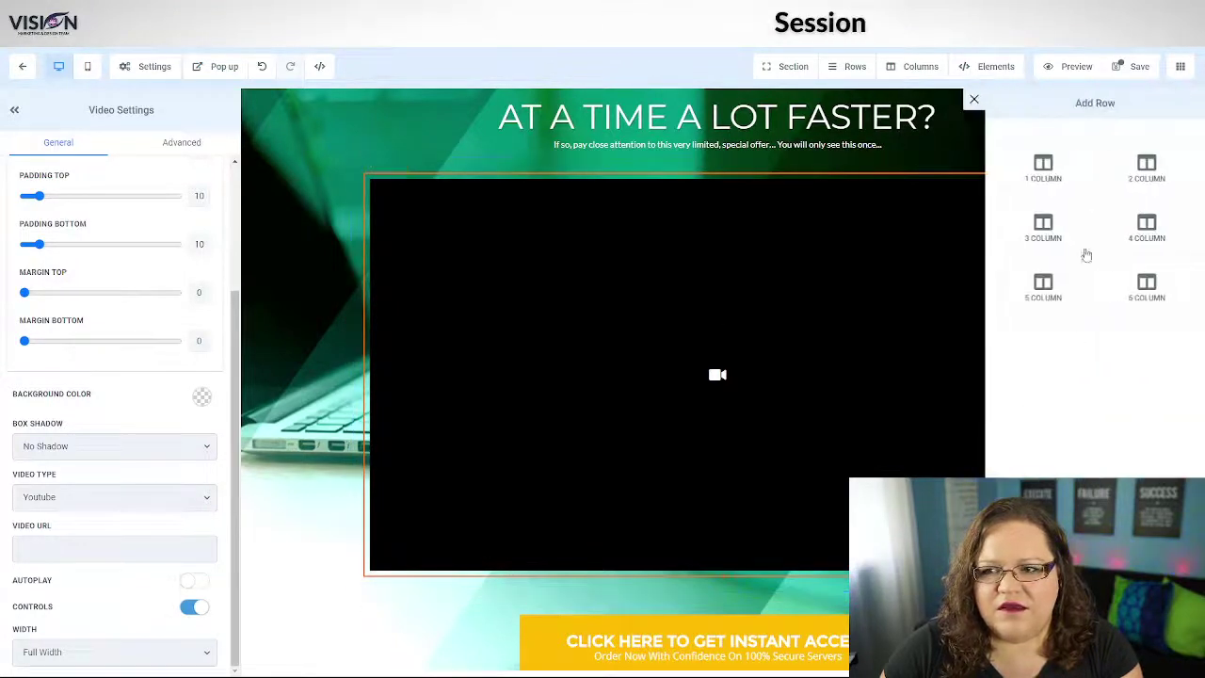
click(1052, 236)
scroll(713, 251, down, 5)
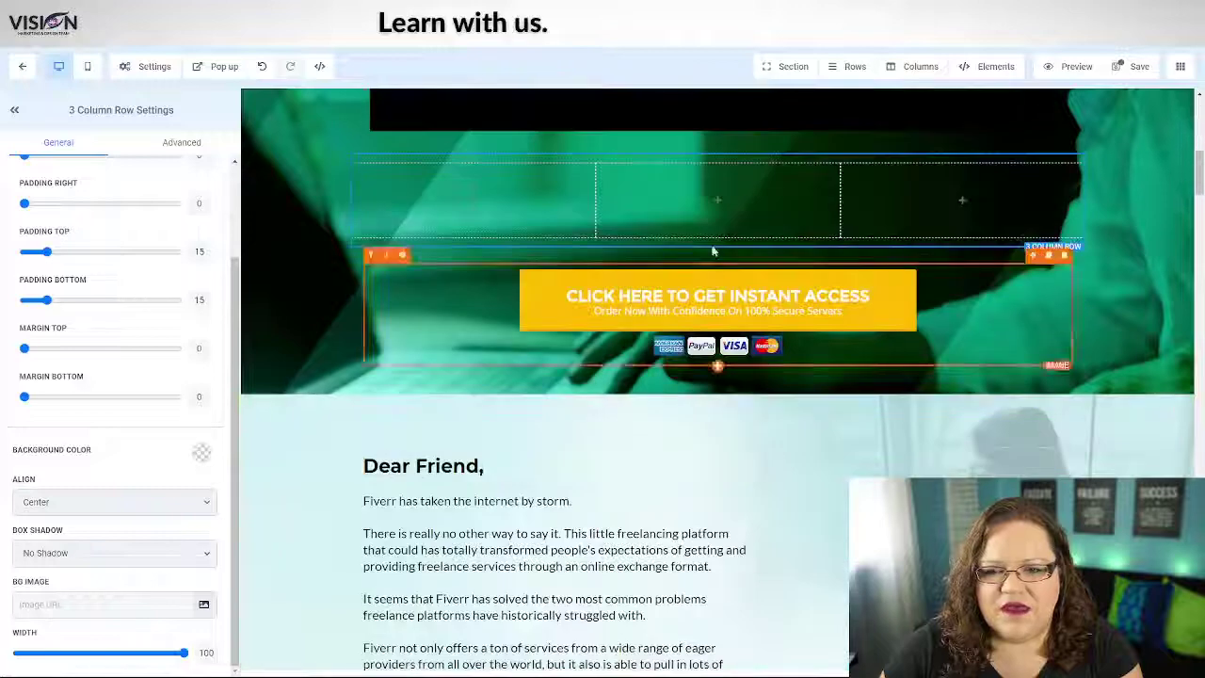
Add a video element to the new row's middle column and widen that column by narrowing both outer columns
click(717, 200)
click(974, 423)
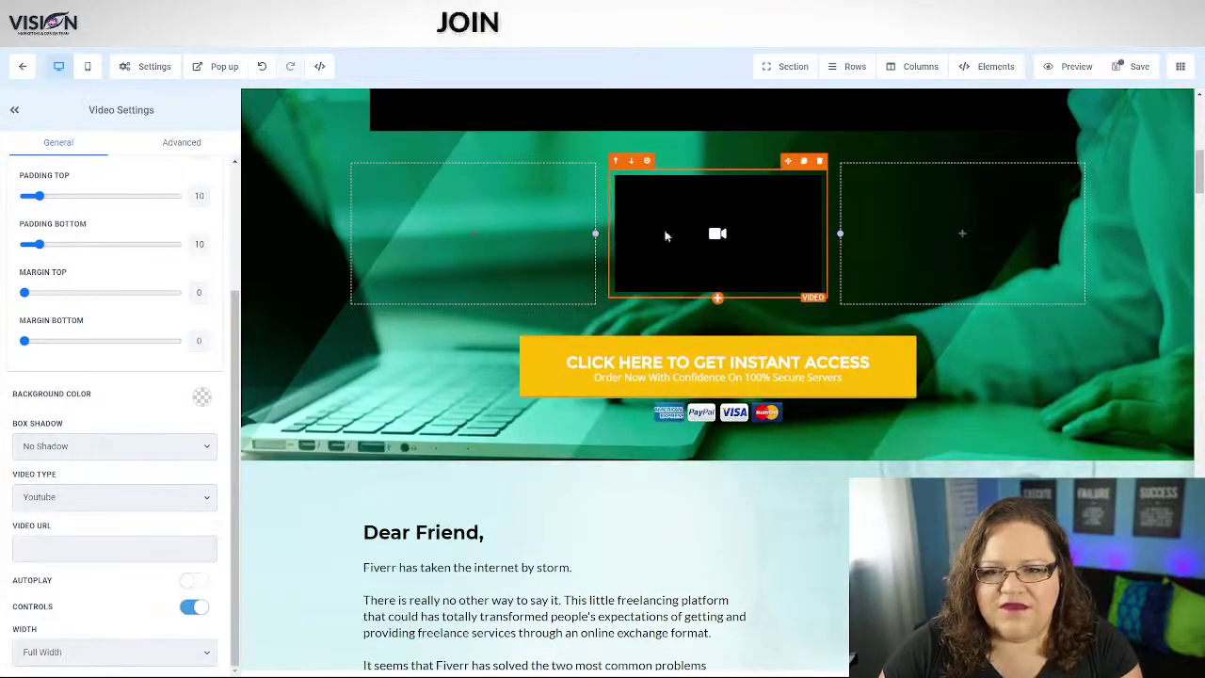
drag(595, 234, 493, 245)
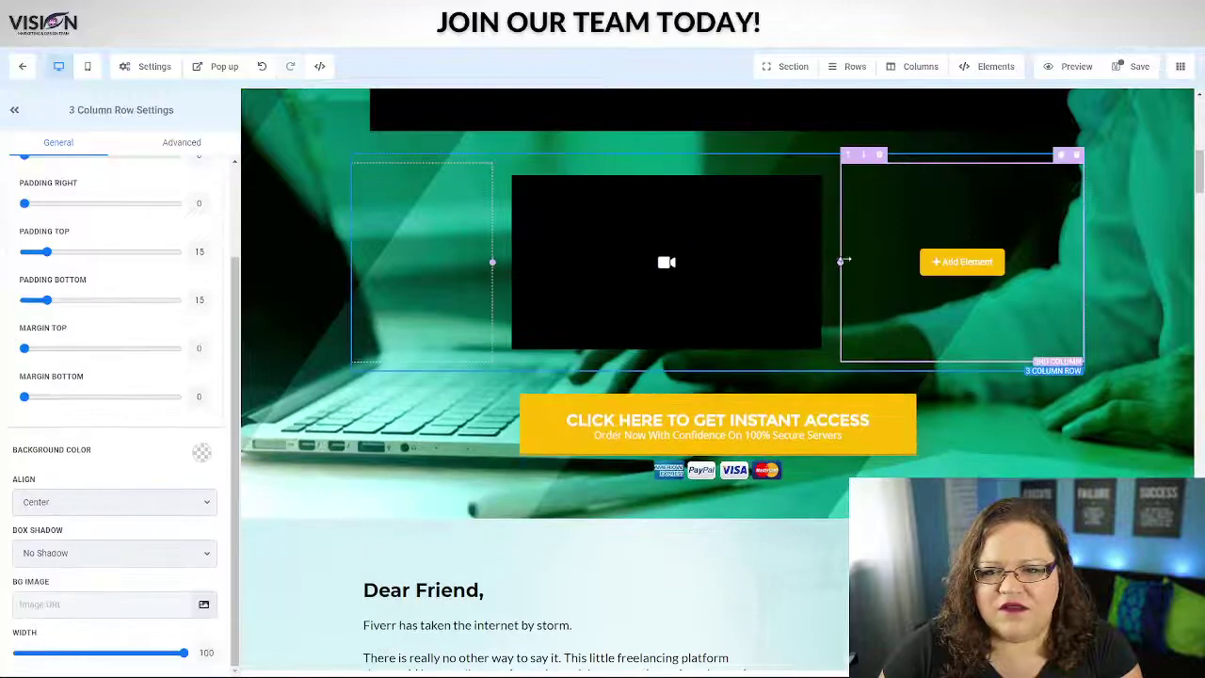
drag(843, 260, 927, 265)
Delete the column holding the original full-width video
scroll(733, 308, up, 3)
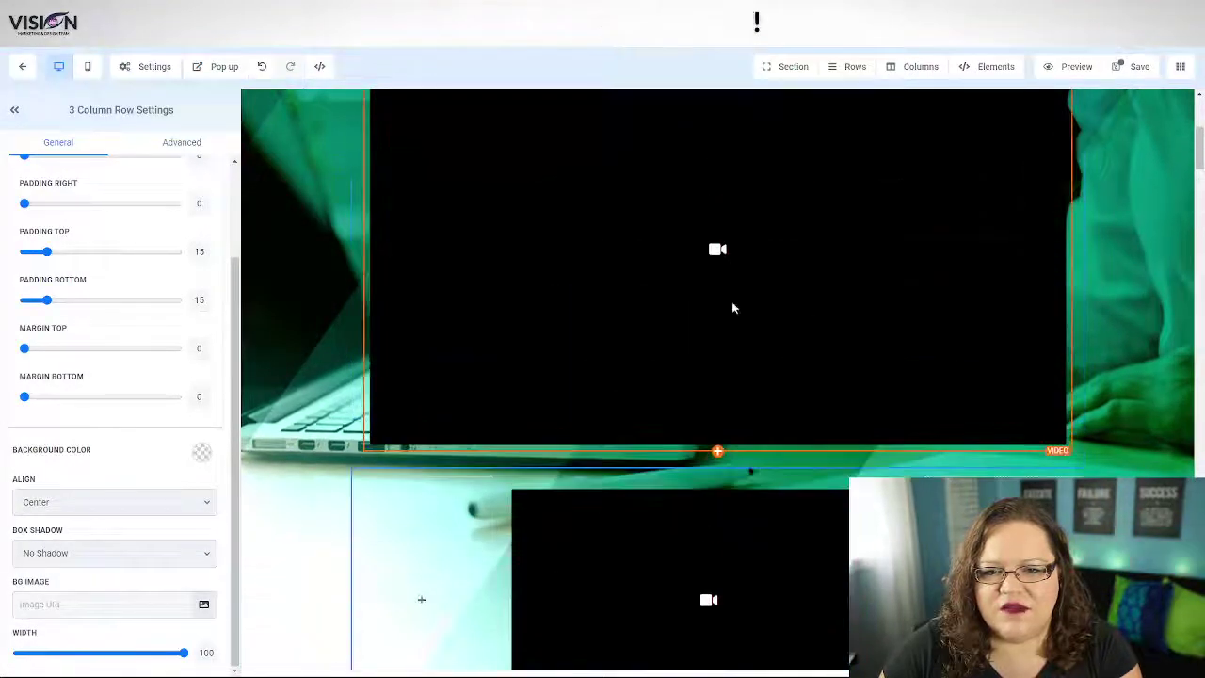
scroll(733, 308, up, 2)
click(855, 330)
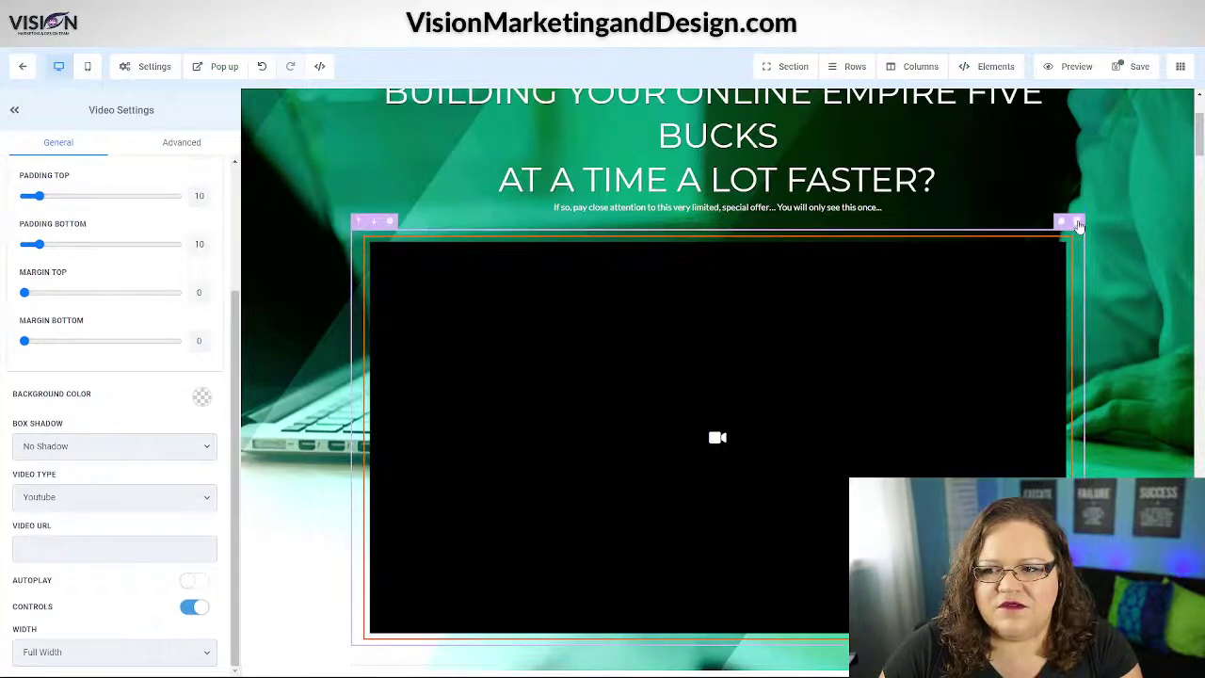
click(1080, 224)
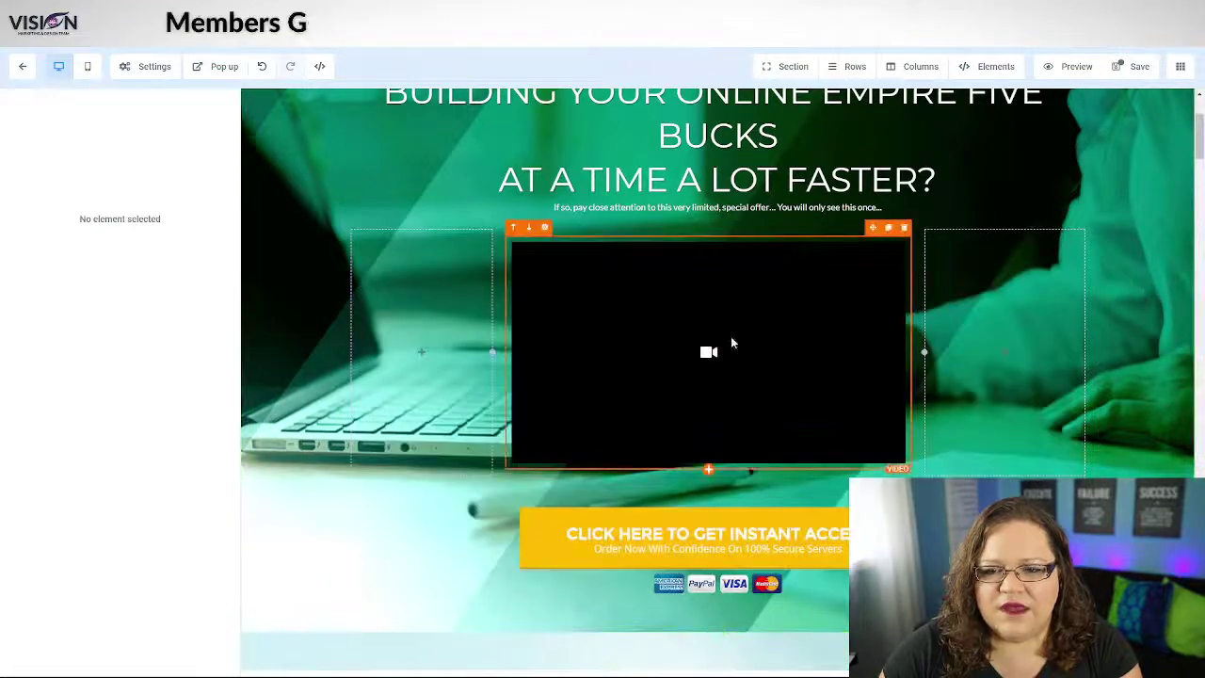
Set the bold text color of the "Thank You For Your Purchase..." sub-headline to white
click(497, 279)
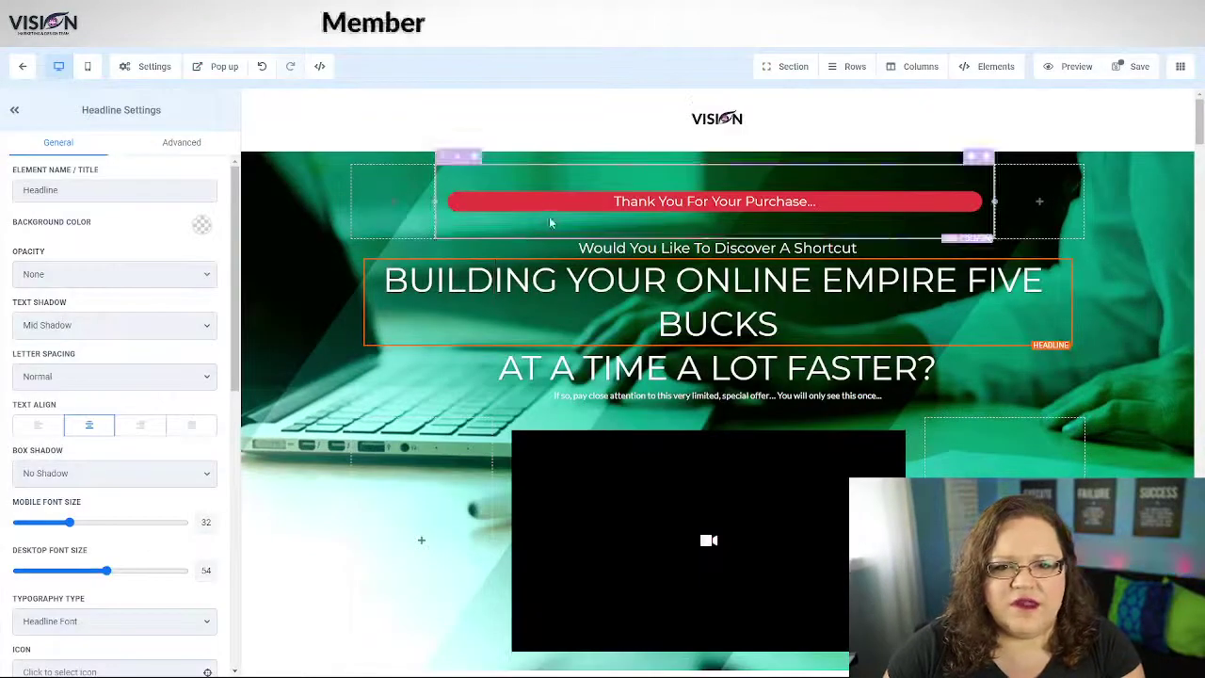
click(548, 201)
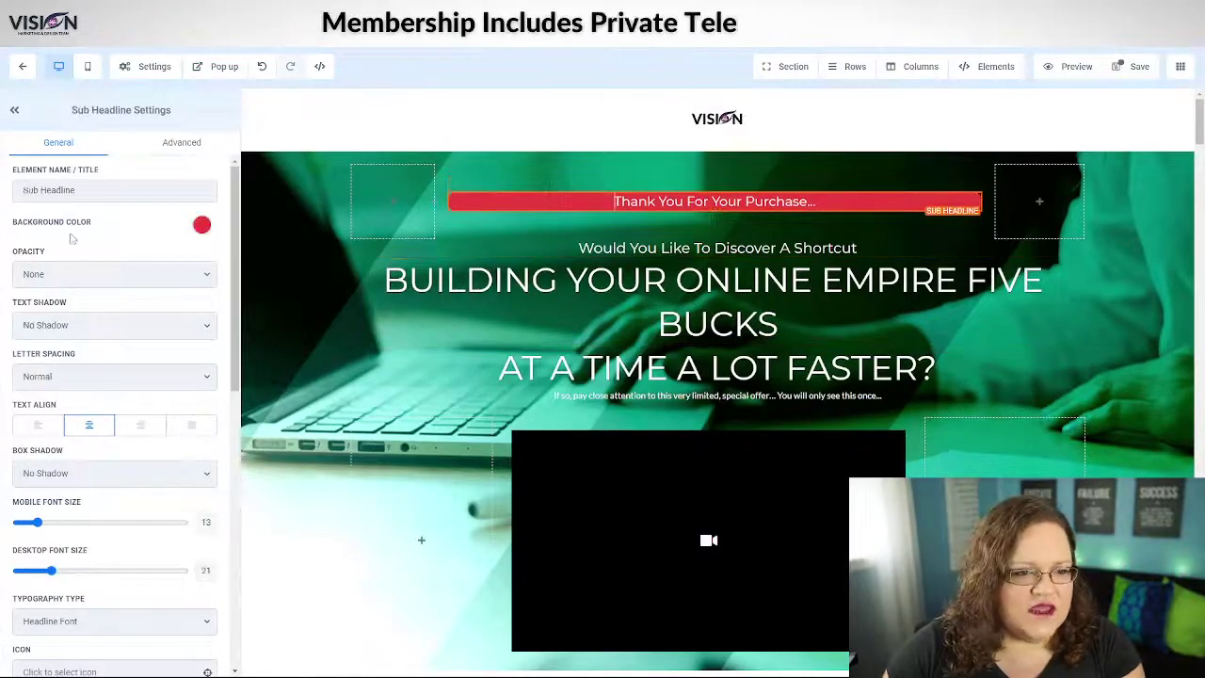
scroll(94, 423, down, 10)
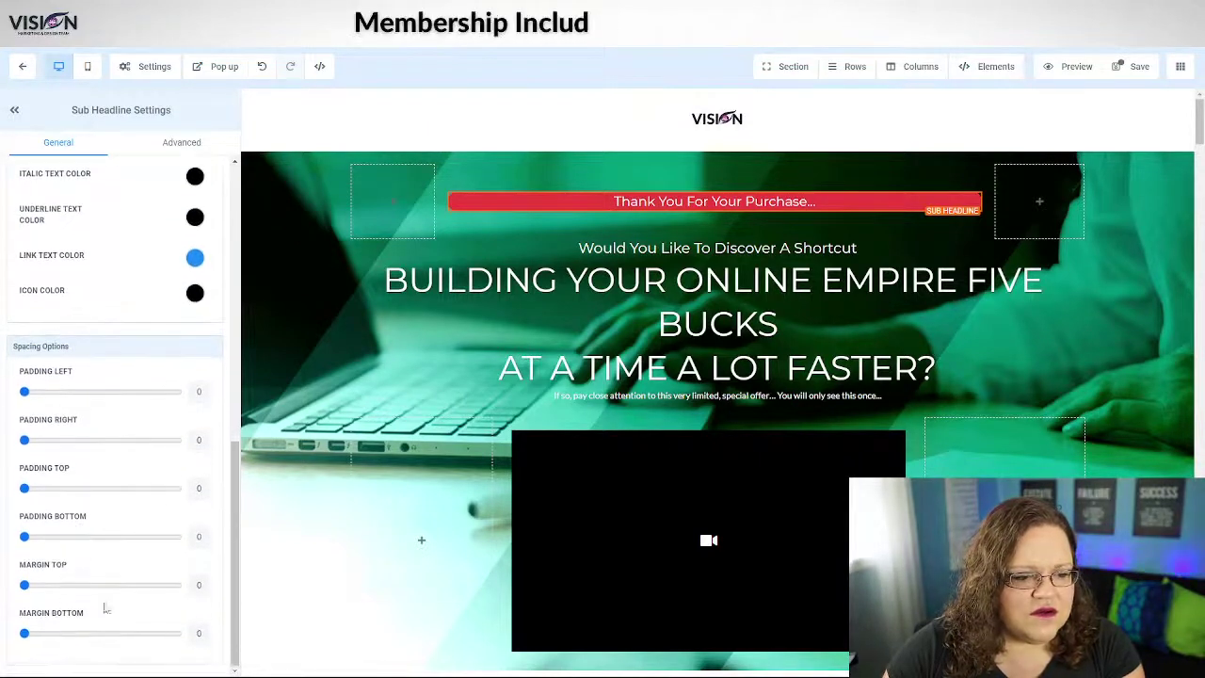
scroll(108, 584, up, 5)
scroll(122, 497, up, 4)
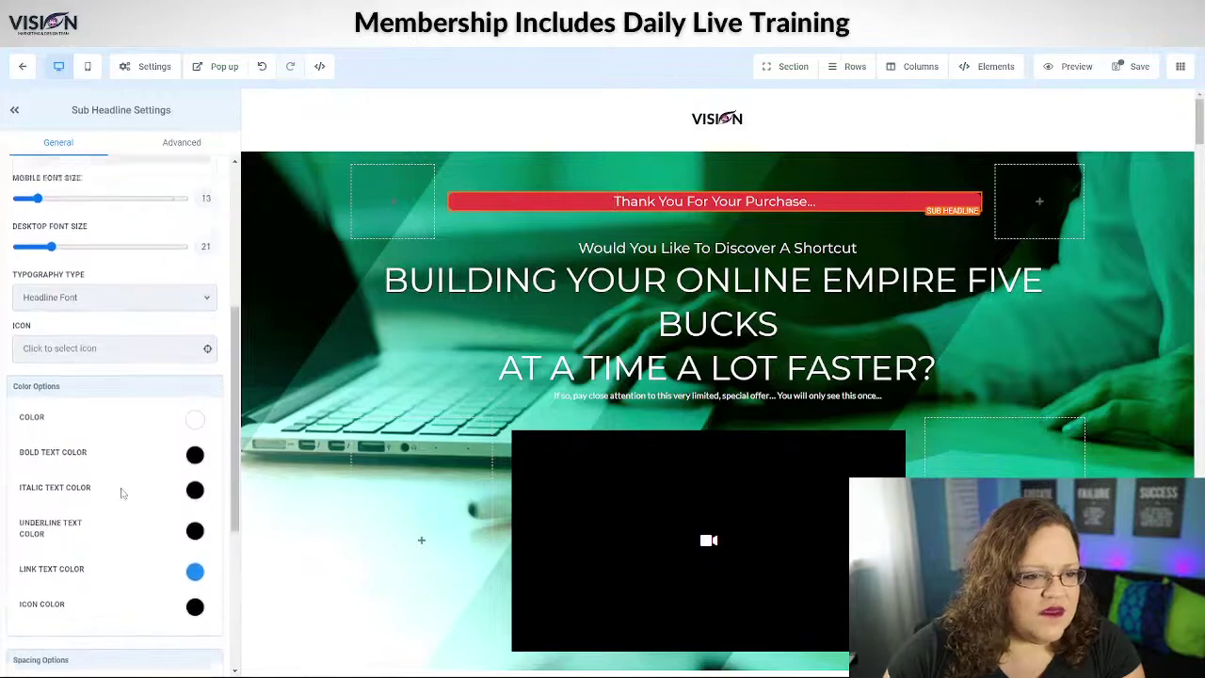
scroll(142, 461, down, 3)
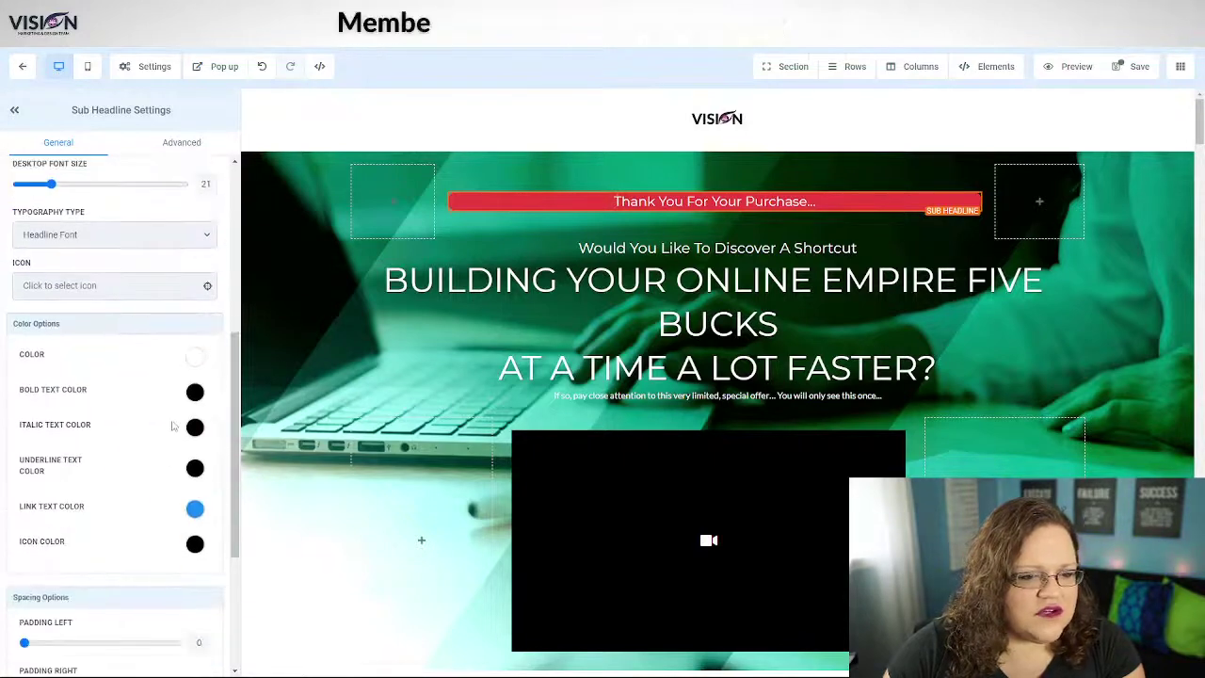
click(195, 393)
click(76, 421)
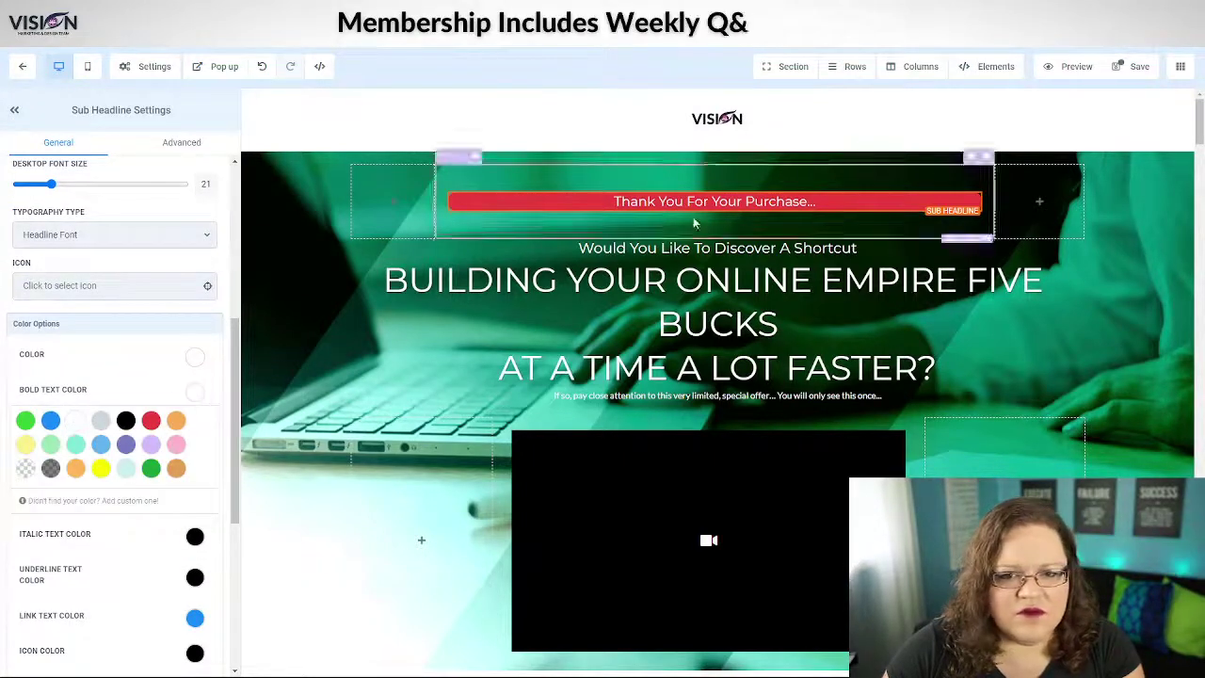
Make the "Thank You For Your Purchase..." text bold and increase its desktop font size to roughly double
drag(883, 191, 880, 186)
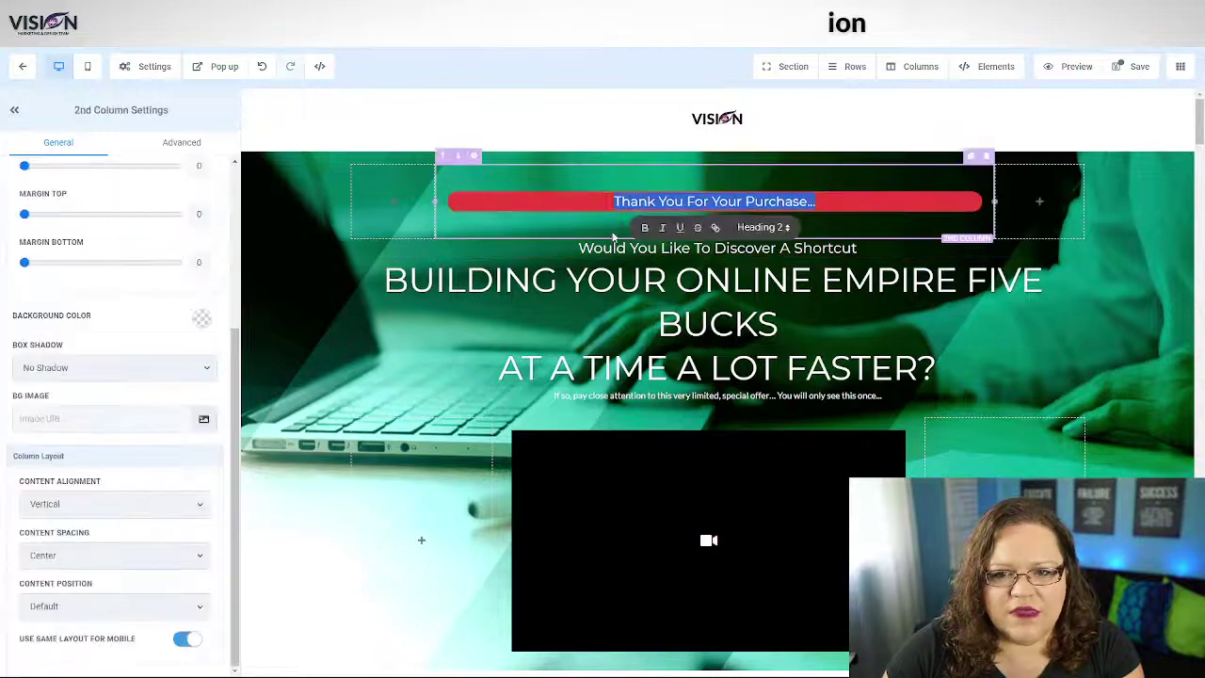
click(645, 228)
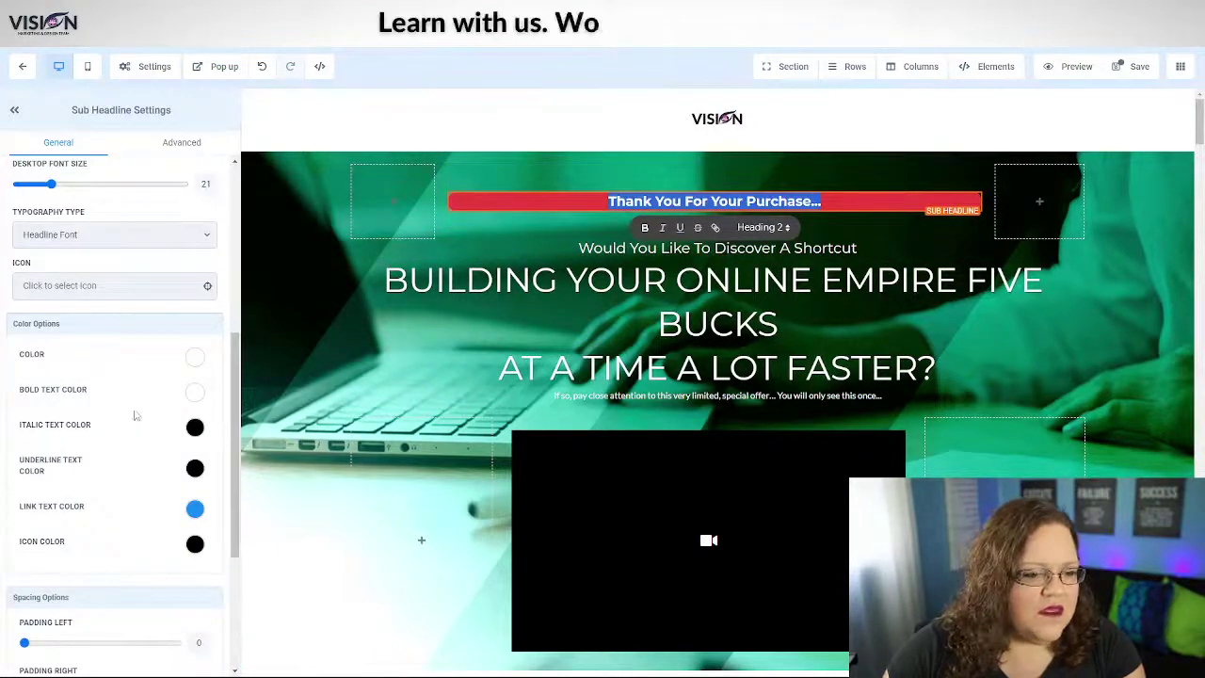
scroll(129, 420, down, 3)
scroll(113, 452, up, 7)
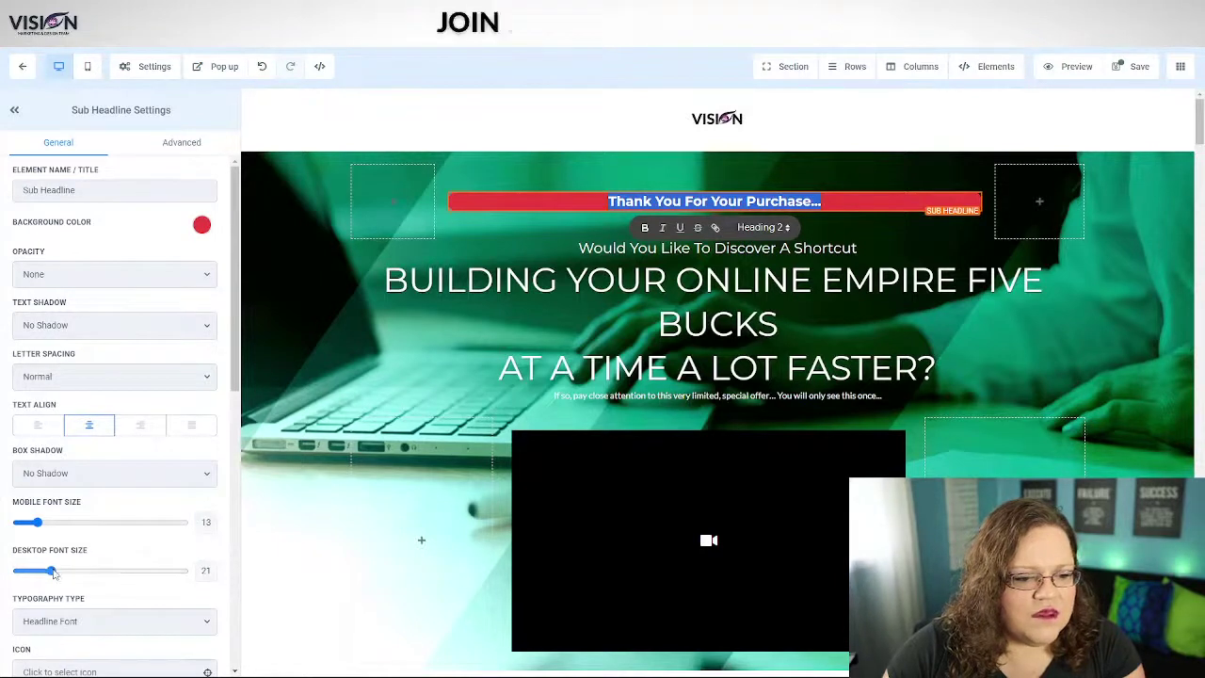
drag(51, 571, 92, 571)
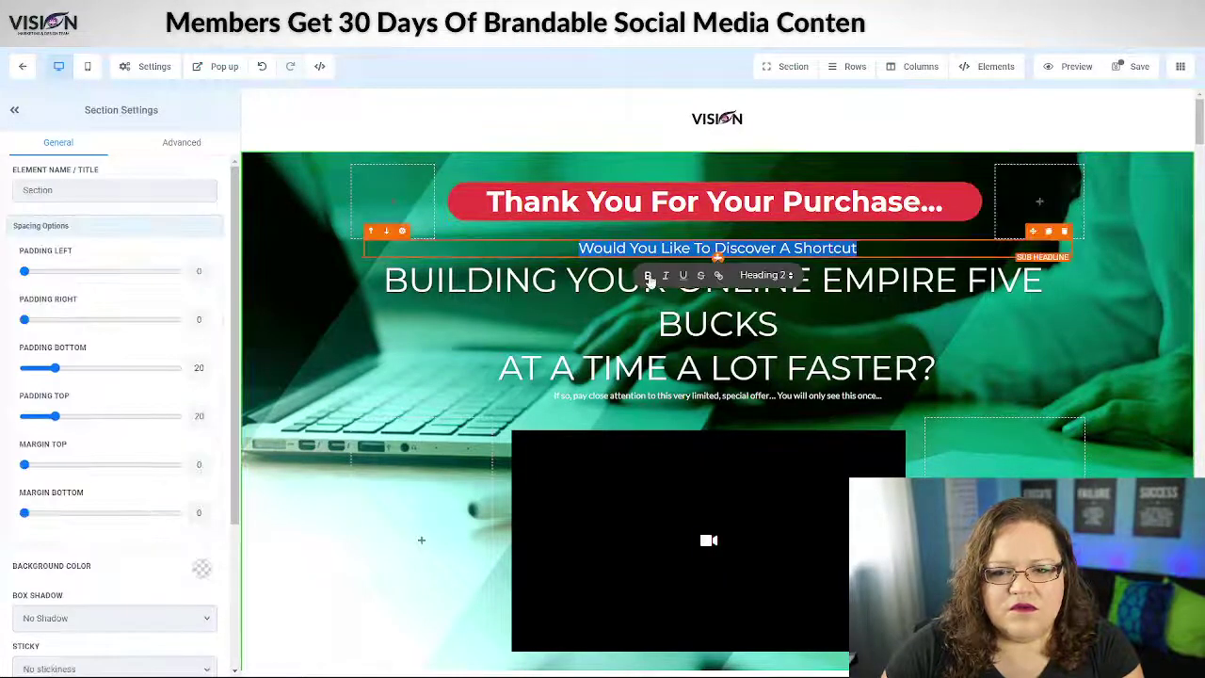
Make the "Would You Like To Discover A Shortcut" sub-headline bold and set its desktop font size to 31
click(648, 276)
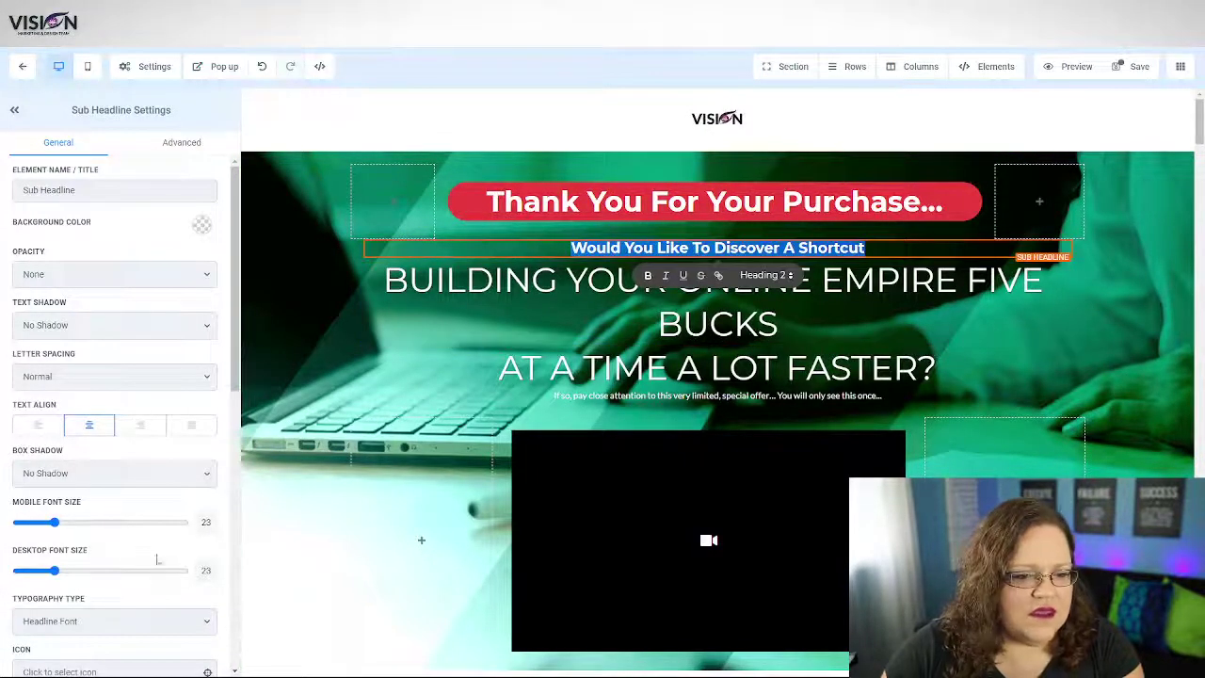
drag(55, 571, 70, 574)
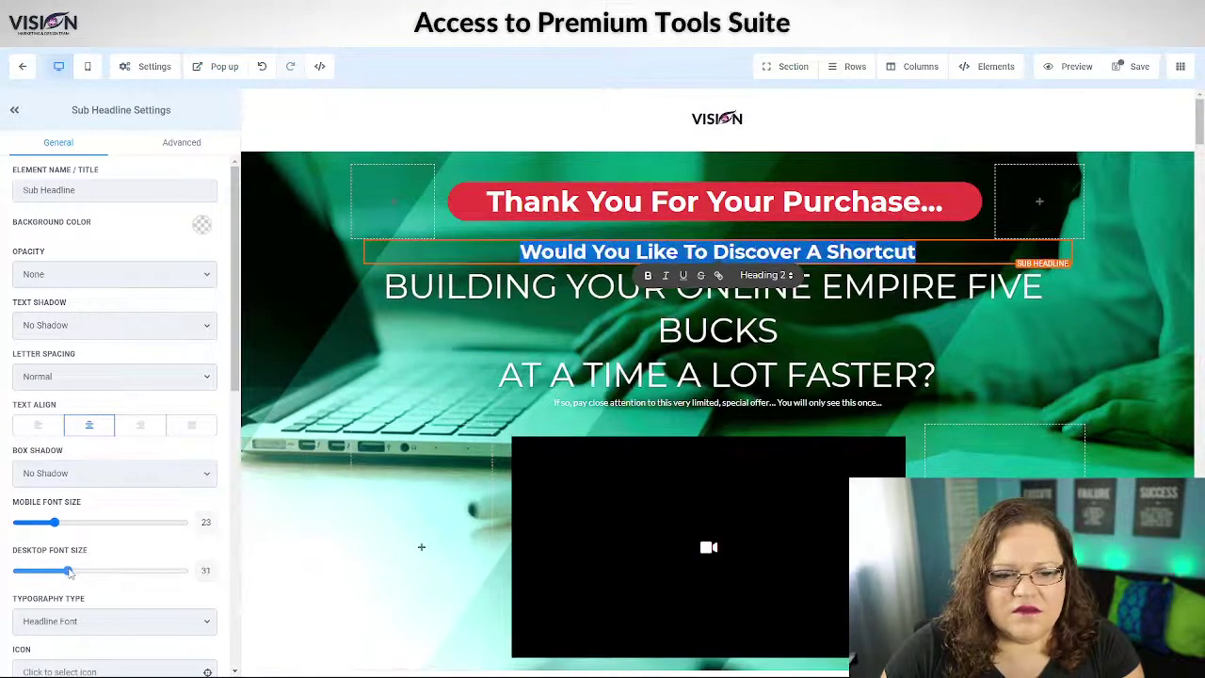
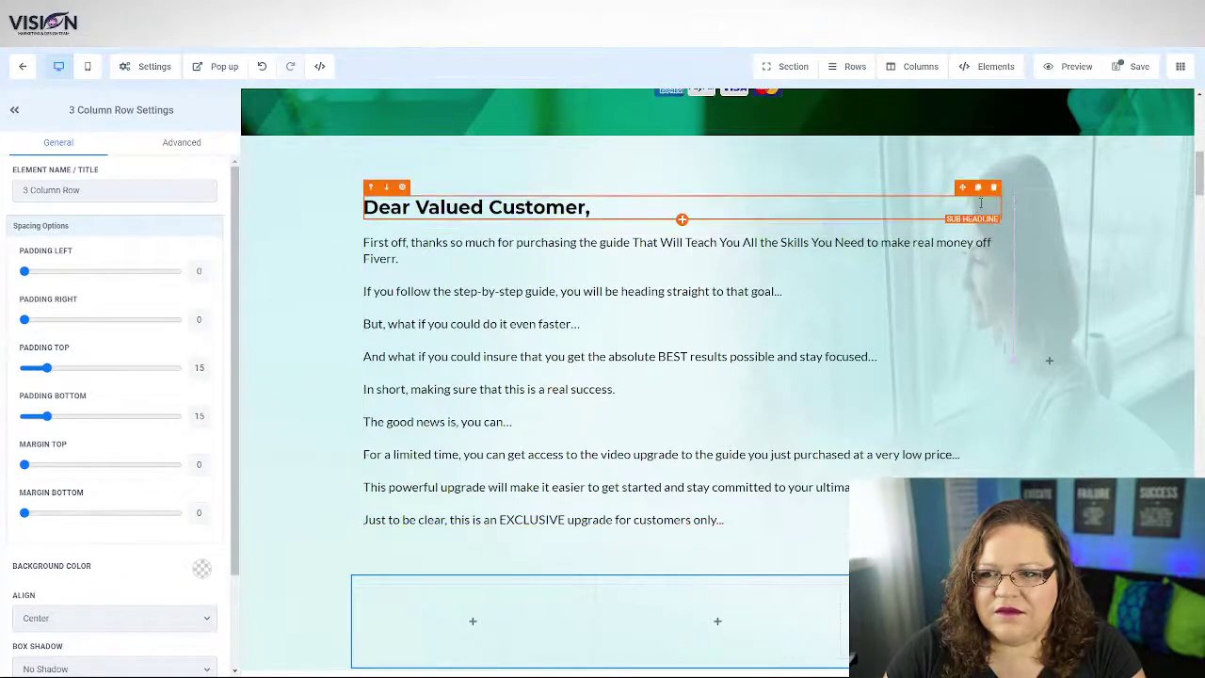
Move the "Dear Valued Customer," headline and letter paragraph into the three-column row's middle column and delete the emptied two-column row
drag(962, 191, 780, 555)
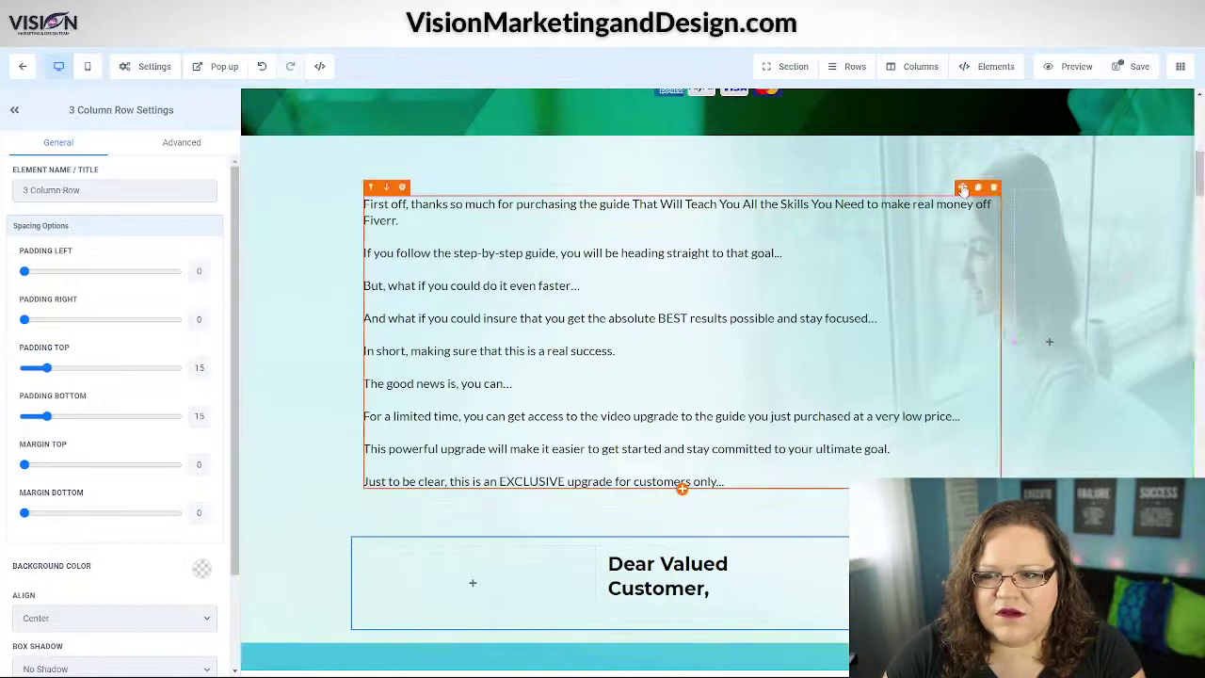
drag(963, 190, 717, 617)
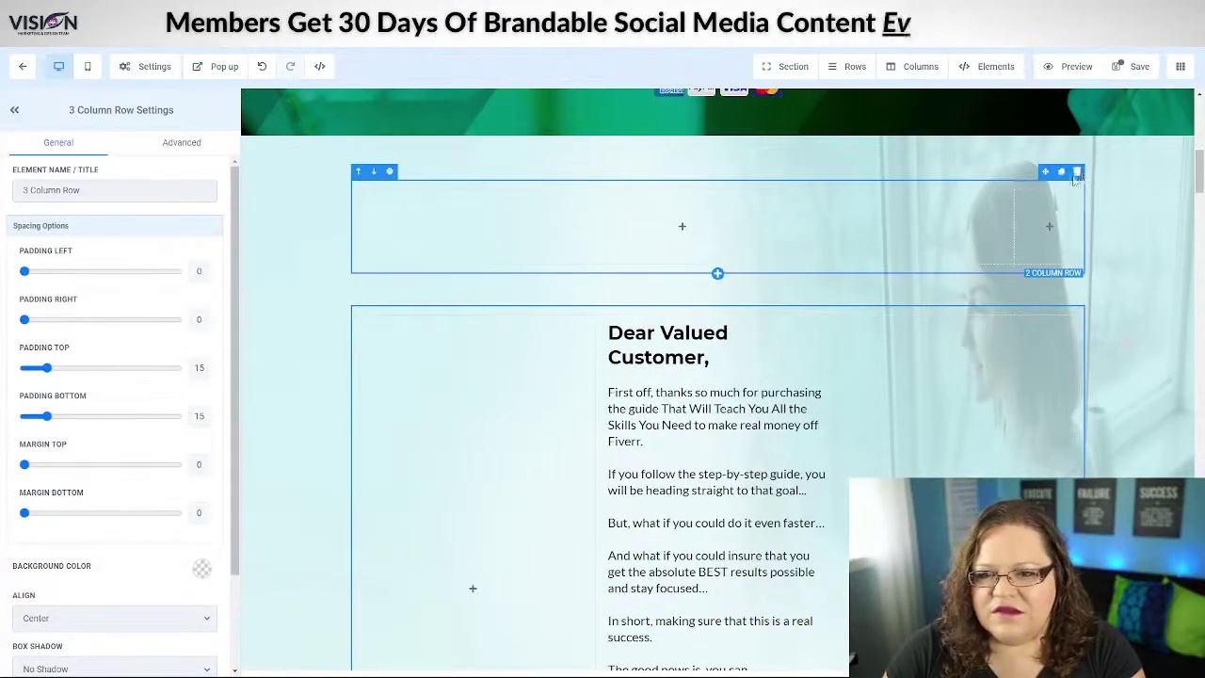
click(1078, 172)
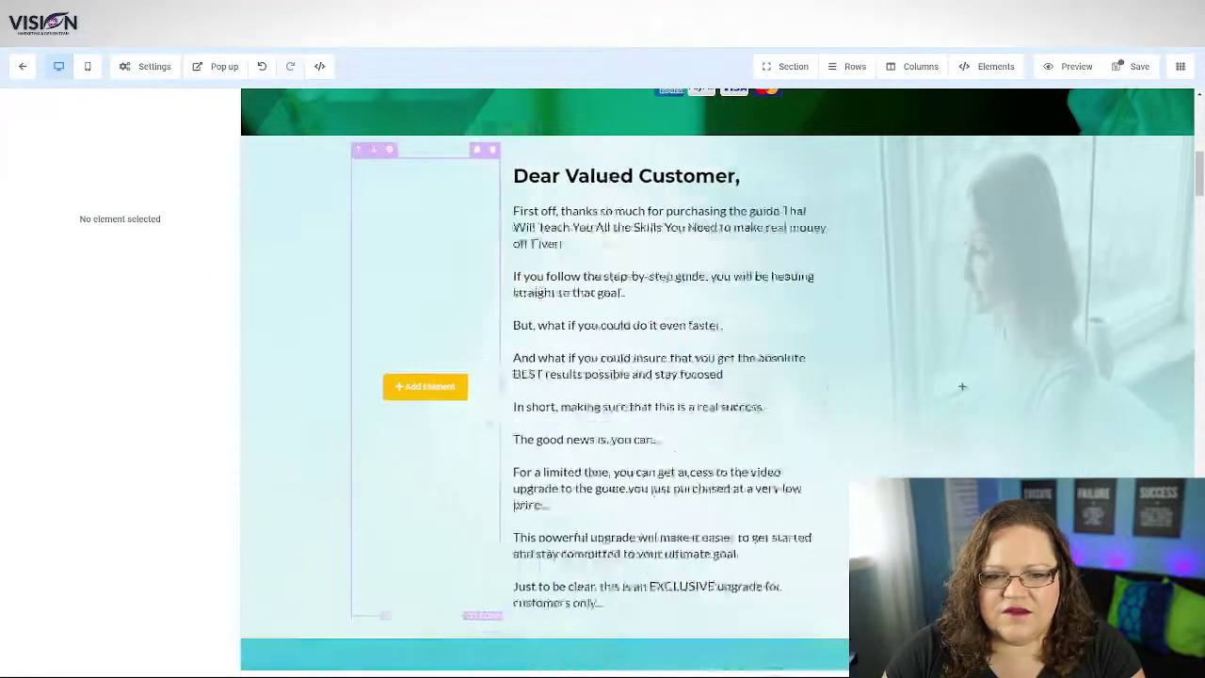
Widen the middle column holding the "Dear Valued Customer," letter by narrowing both outer columns, keeping the text roughly centred
click(369, 353)
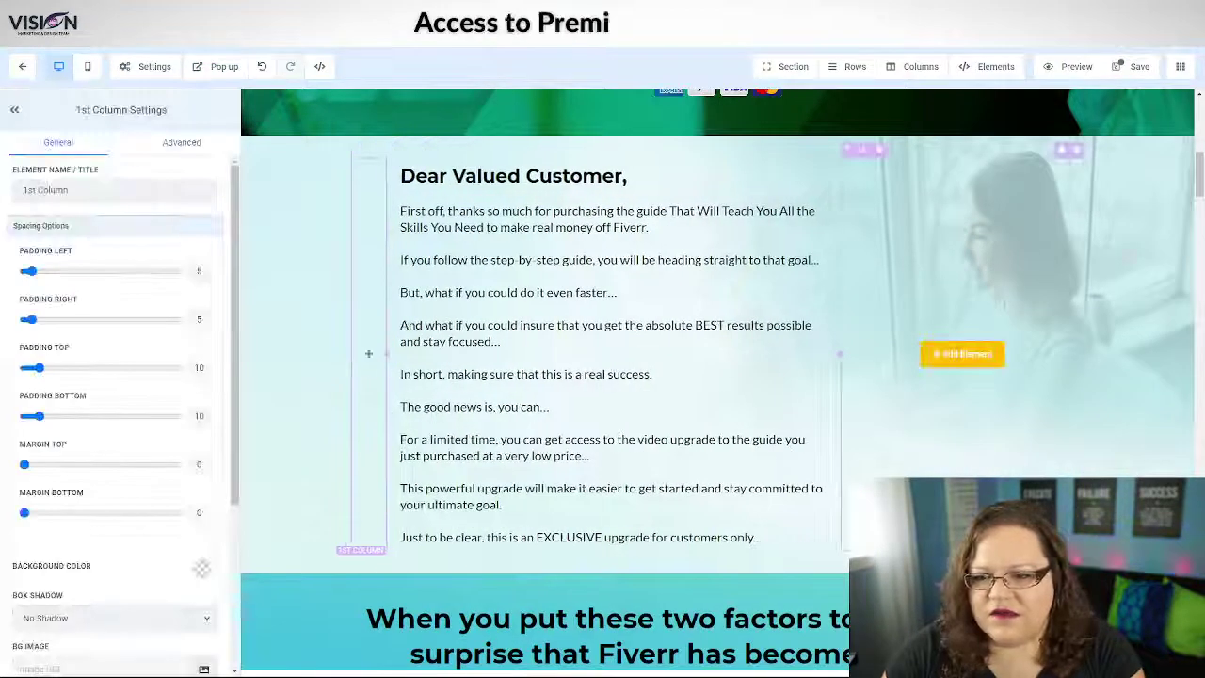
click(843, 356)
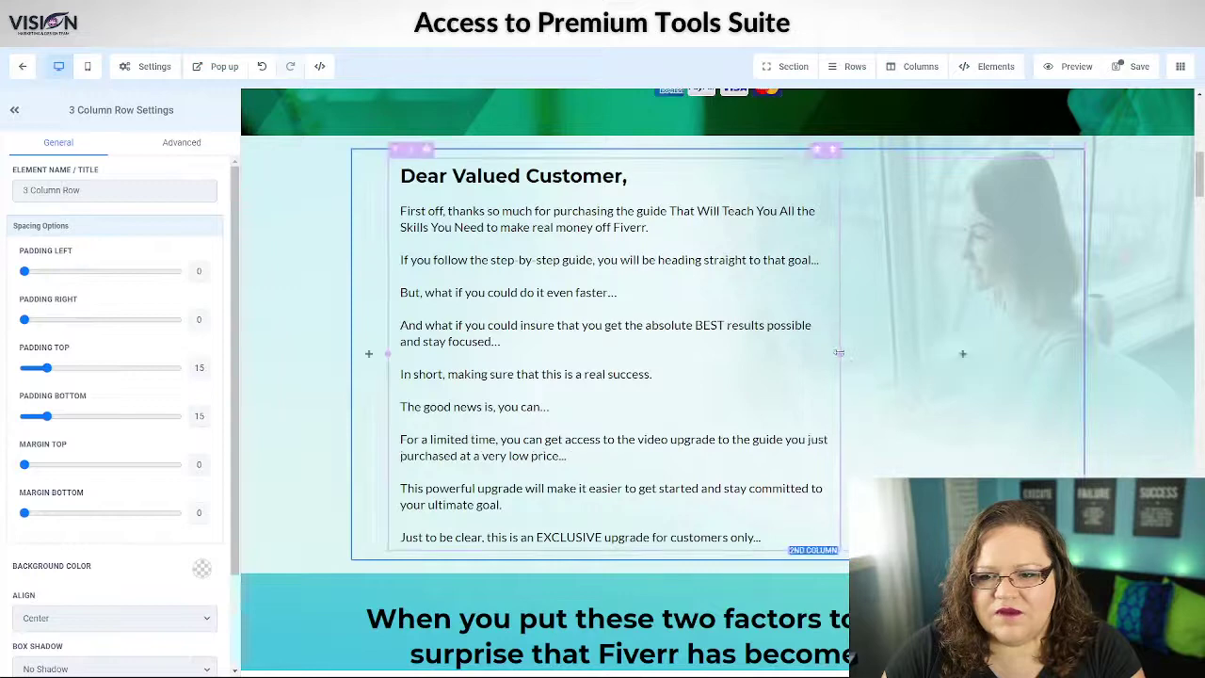
drag(839, 353, 956, 353)
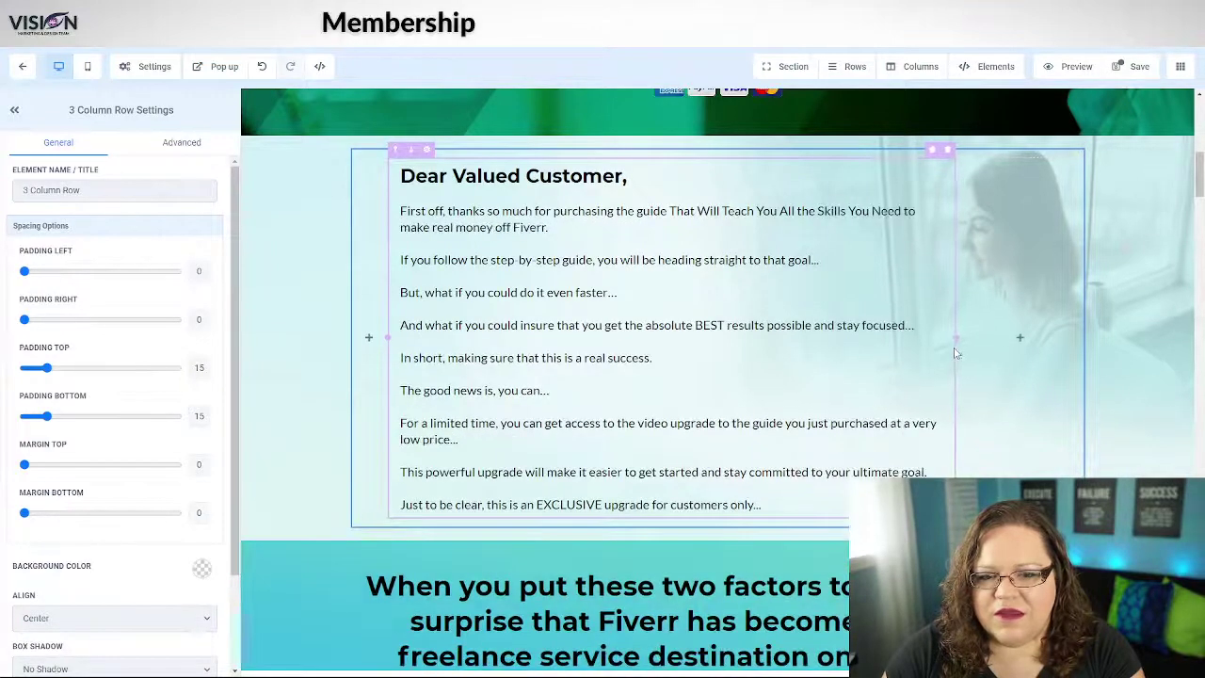
drag(388, 347, 477, 347)
click(476, 347)
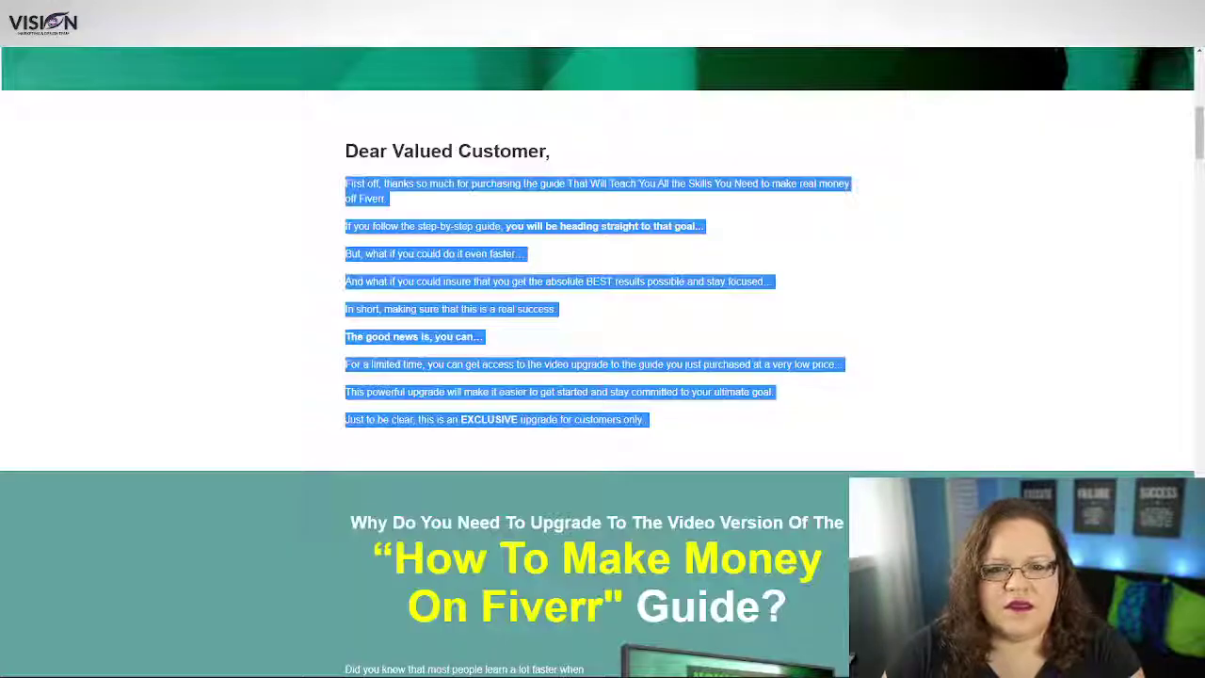
Compare the letter with the reference sales page and set its paragraph's desktop font size to 16
scroll(437, 329, up, 3)
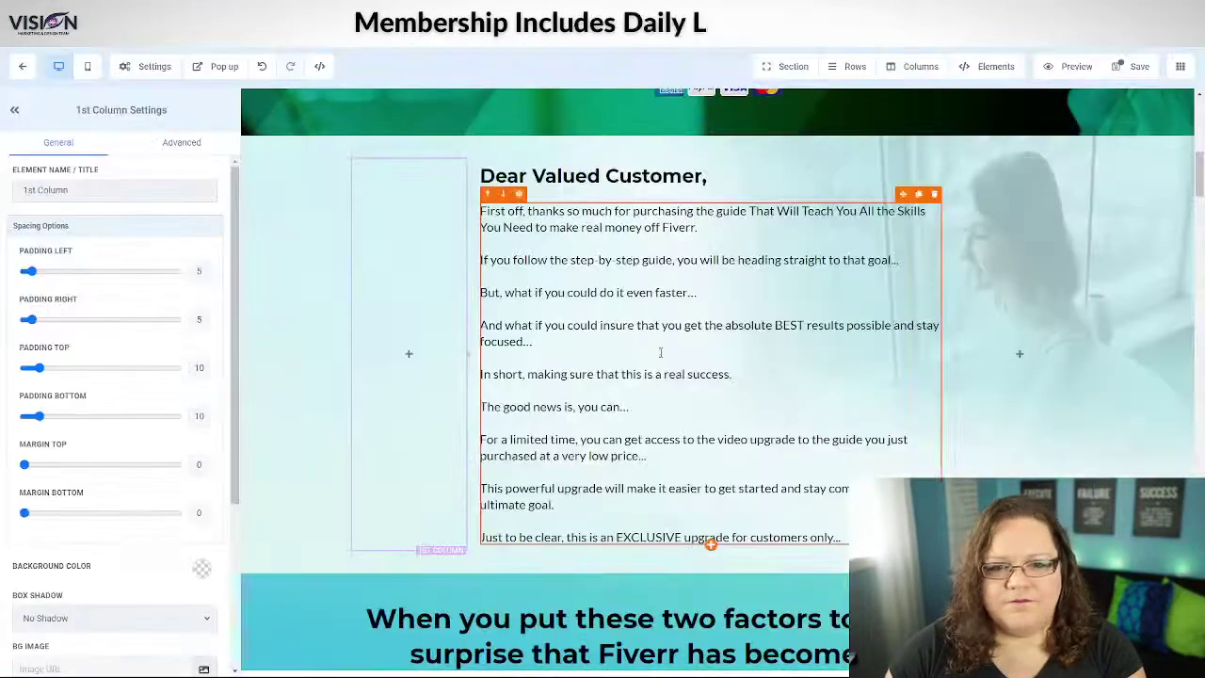
scroll(716, 376, up, 2)
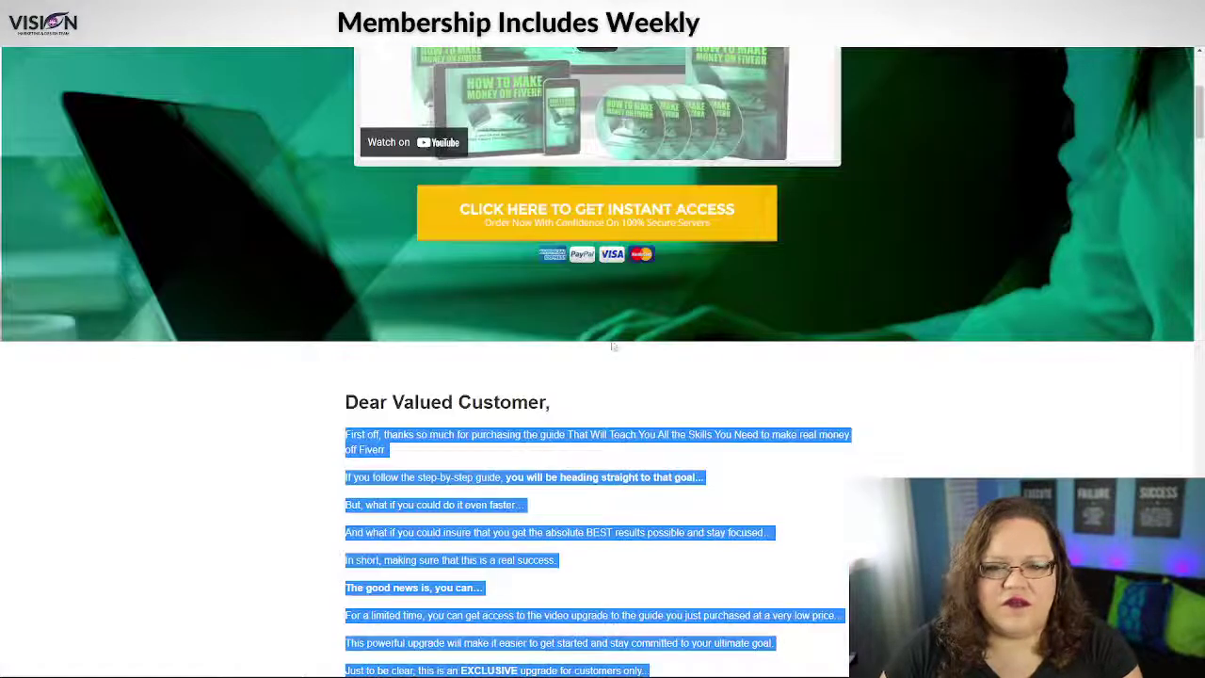
scroll(653, 382, up, 3)
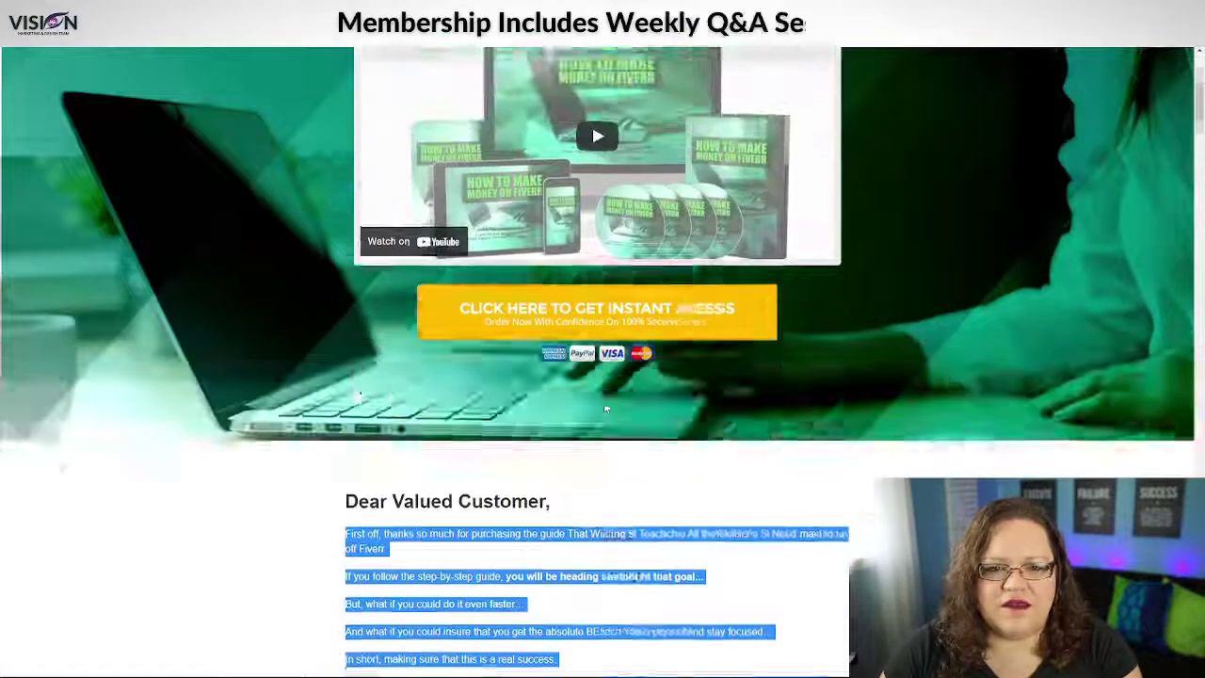
scroll(650, 395, down, 4)
scroll(636, 312, up, 4)
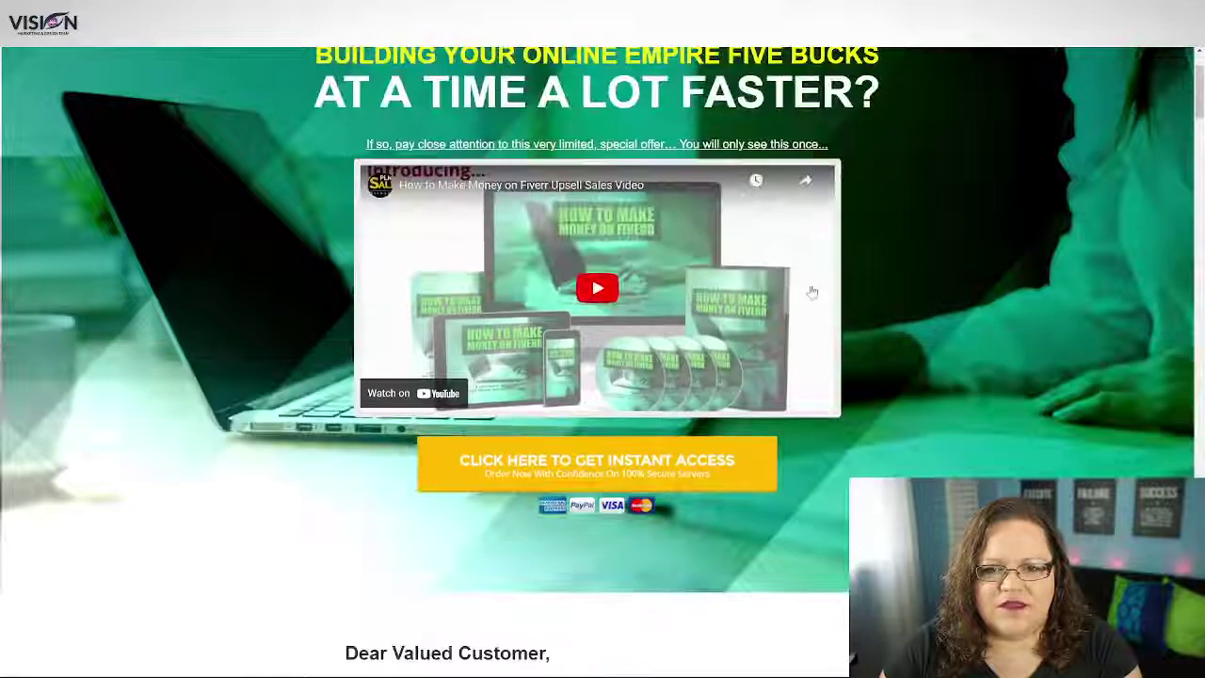
scroll(627, 404, down, 5)
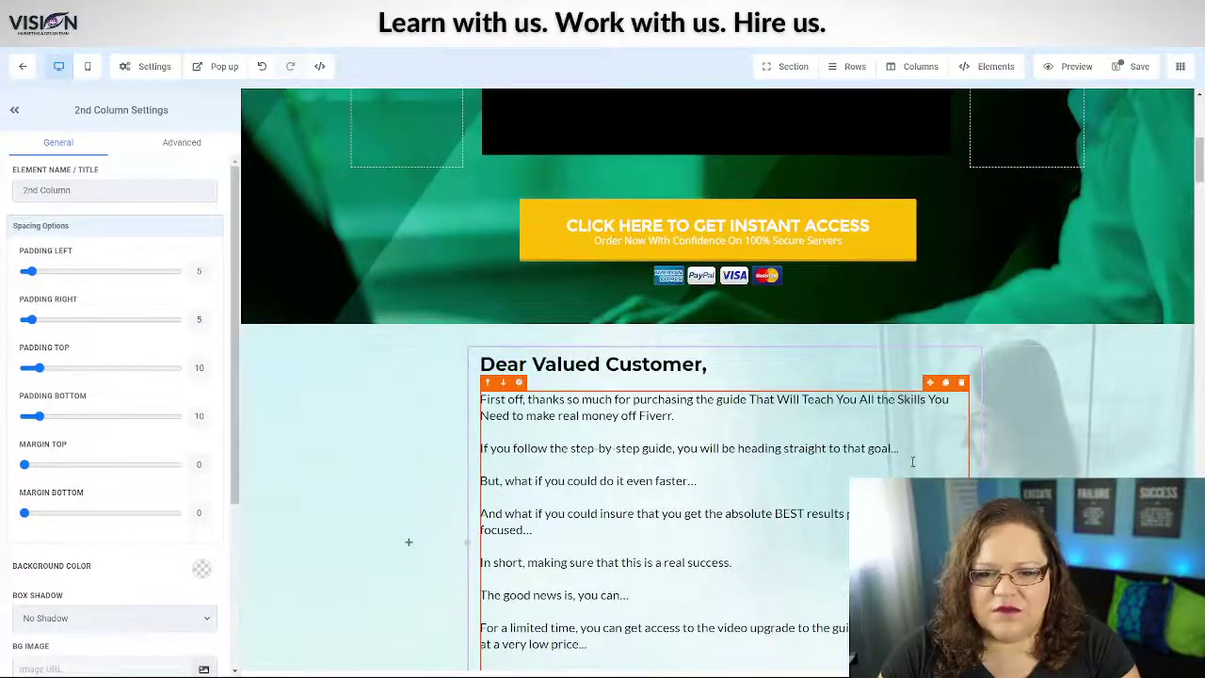
scroll(912, 462, down, 1)
click(744, 499)
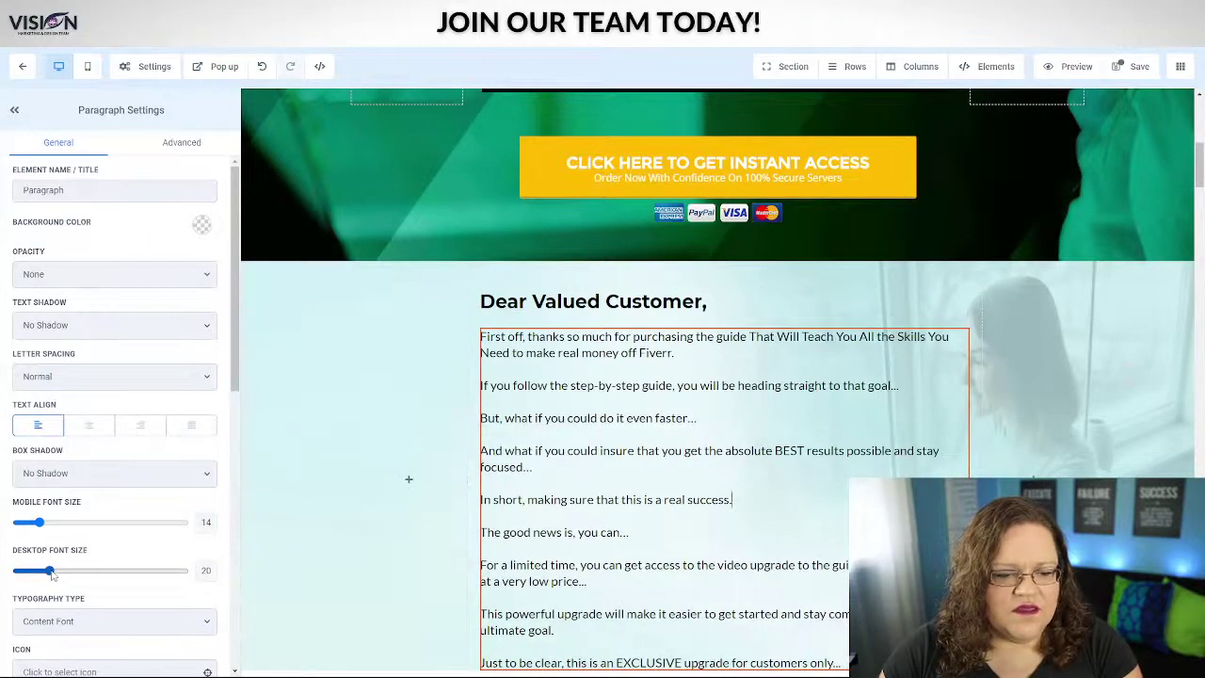
drag(49, 572, 43, 569)
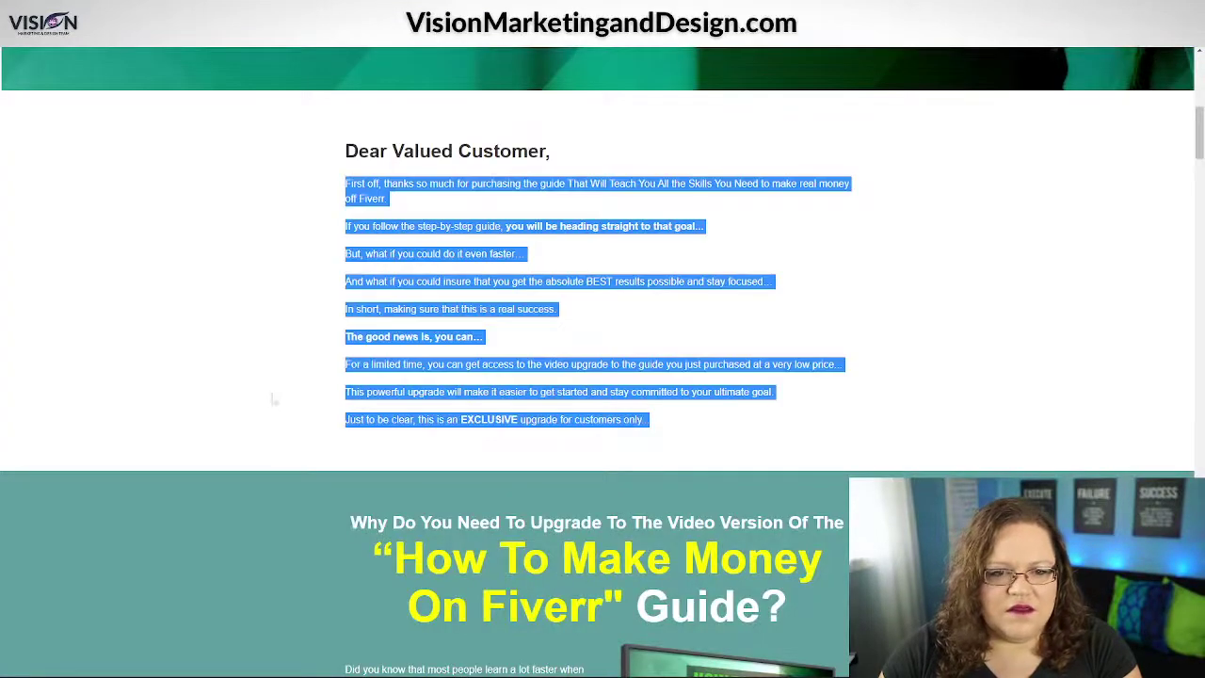
Bold "you will be heading straight to that goal..." in the letter paragraph to match the reference page
click(558, 363)
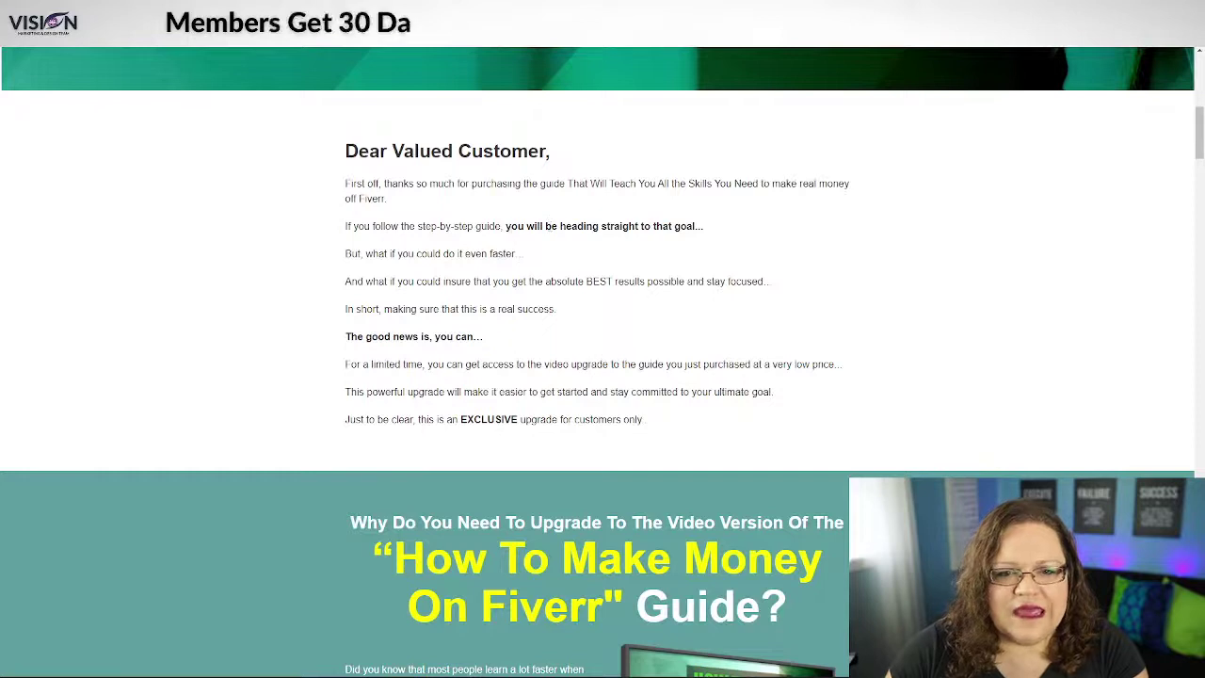
drag(506, 226, 756, 222)
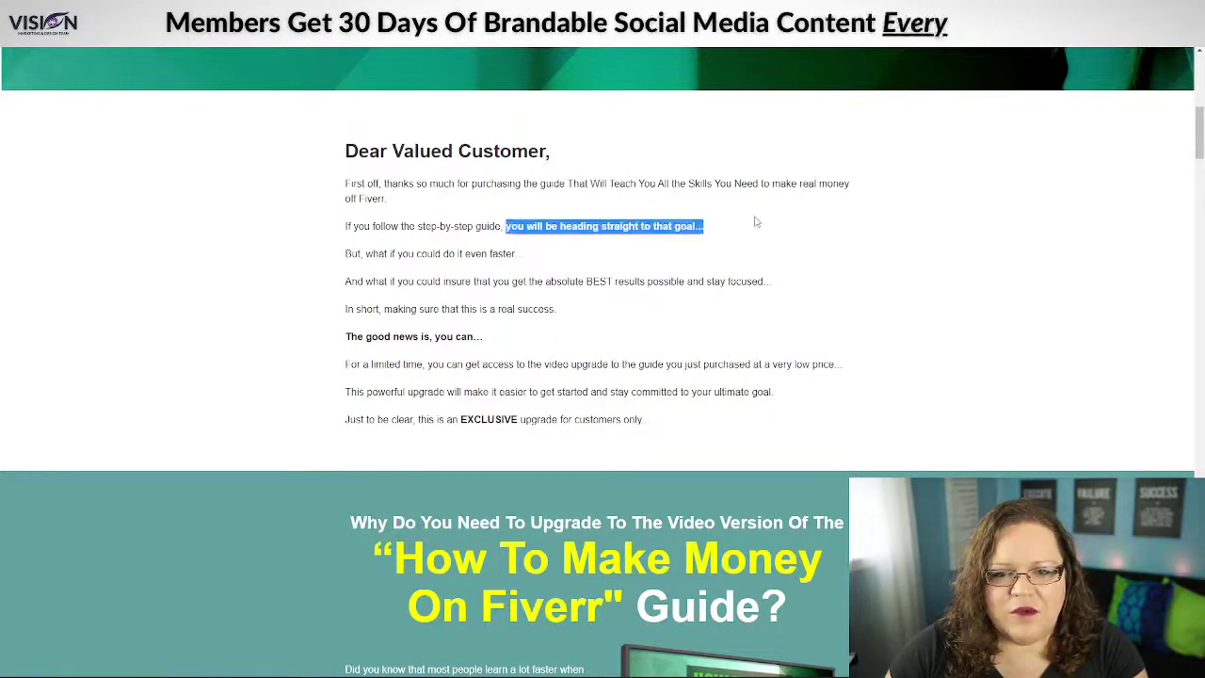
click(276, 333)
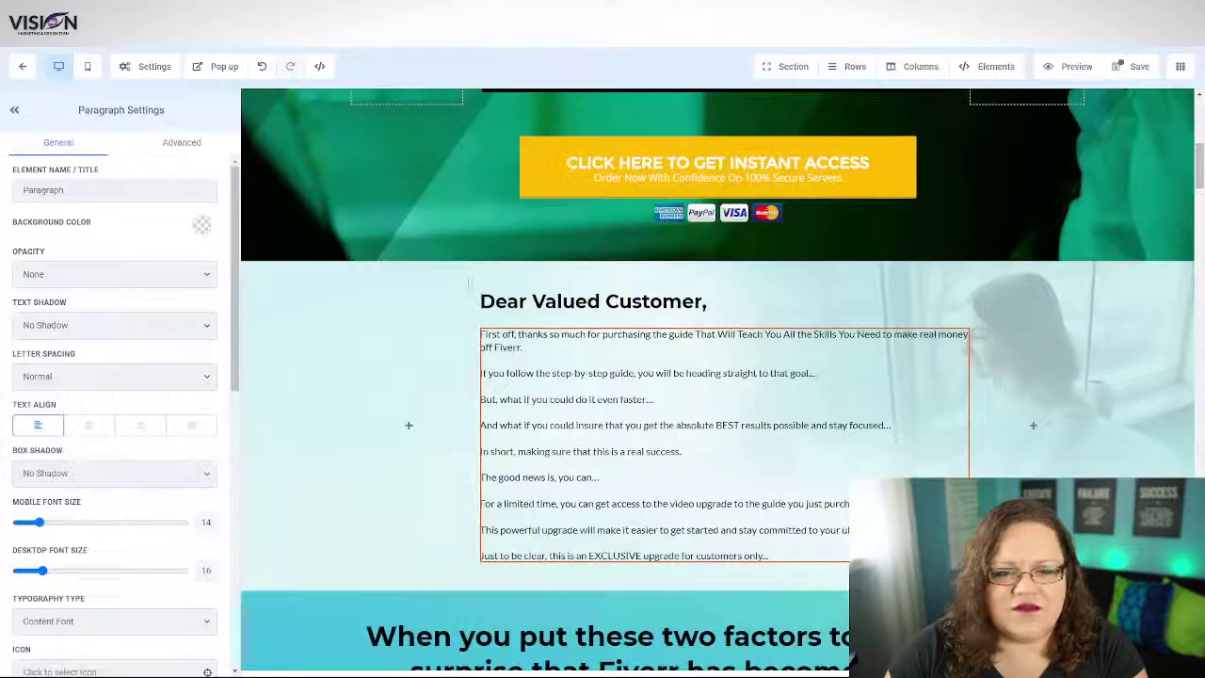
drag(637, 373, 815, 376)
click(657, 397)
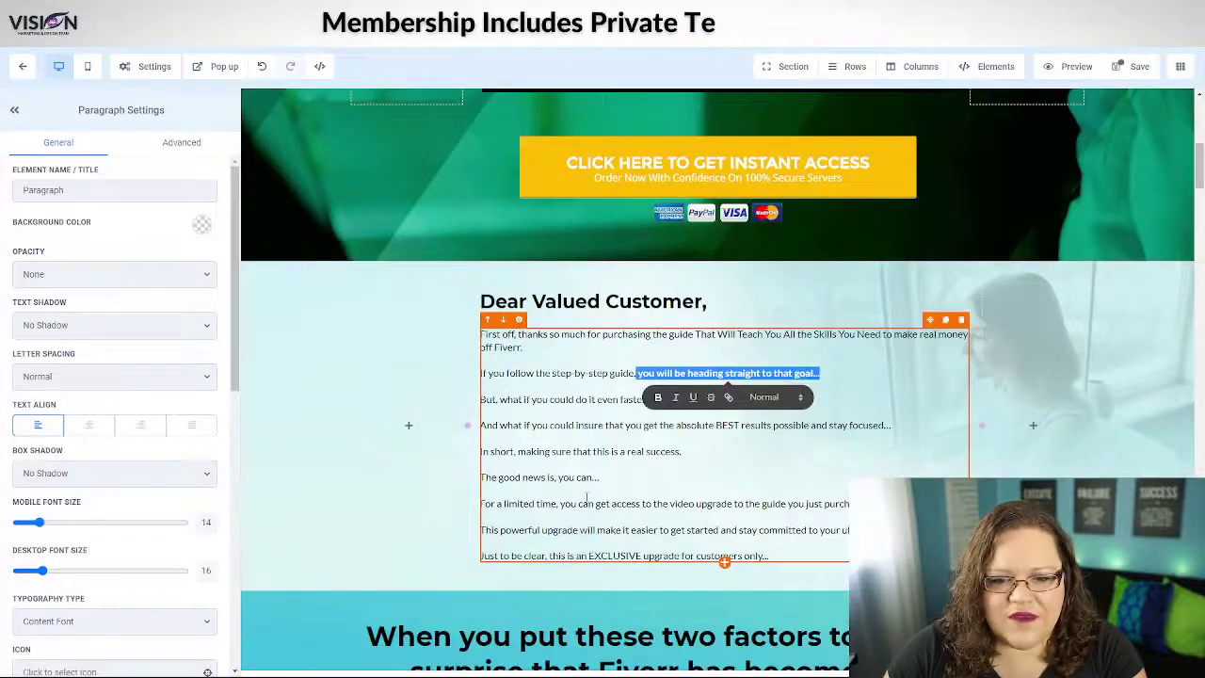
Bold "The good news is, you can..." and the word "EXCLUSIVE" in the letter paragraph, and save the page
click(606, 478)
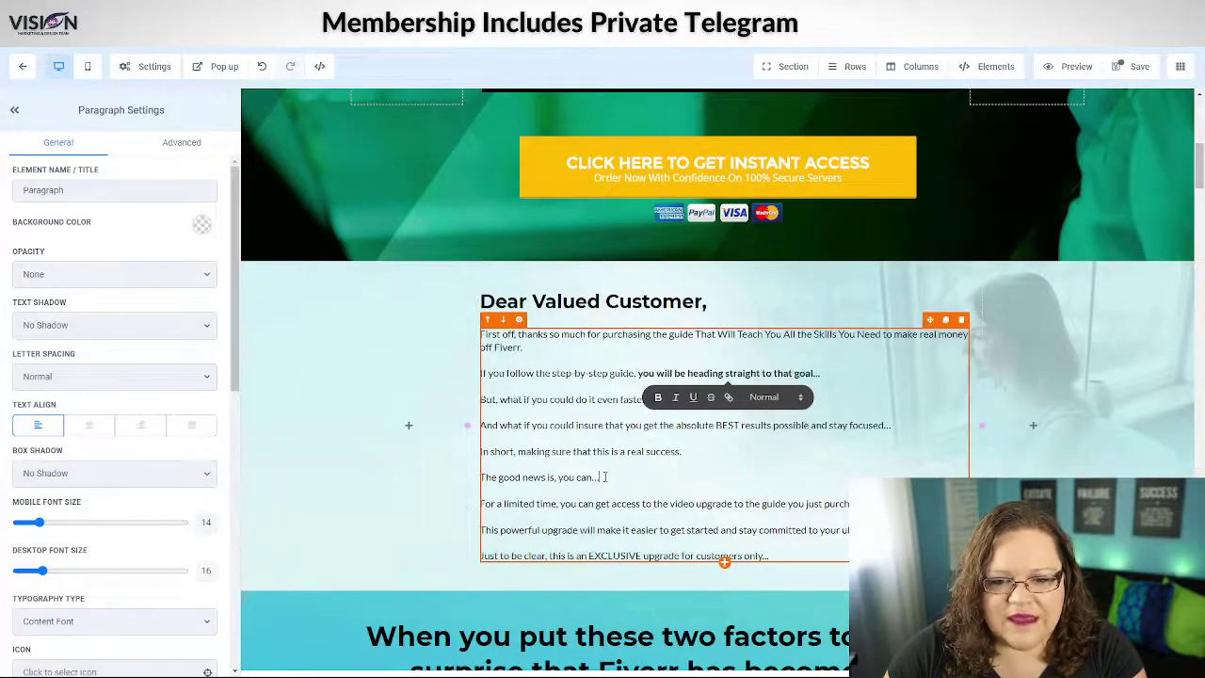
drag(516, 478, 482, 480)
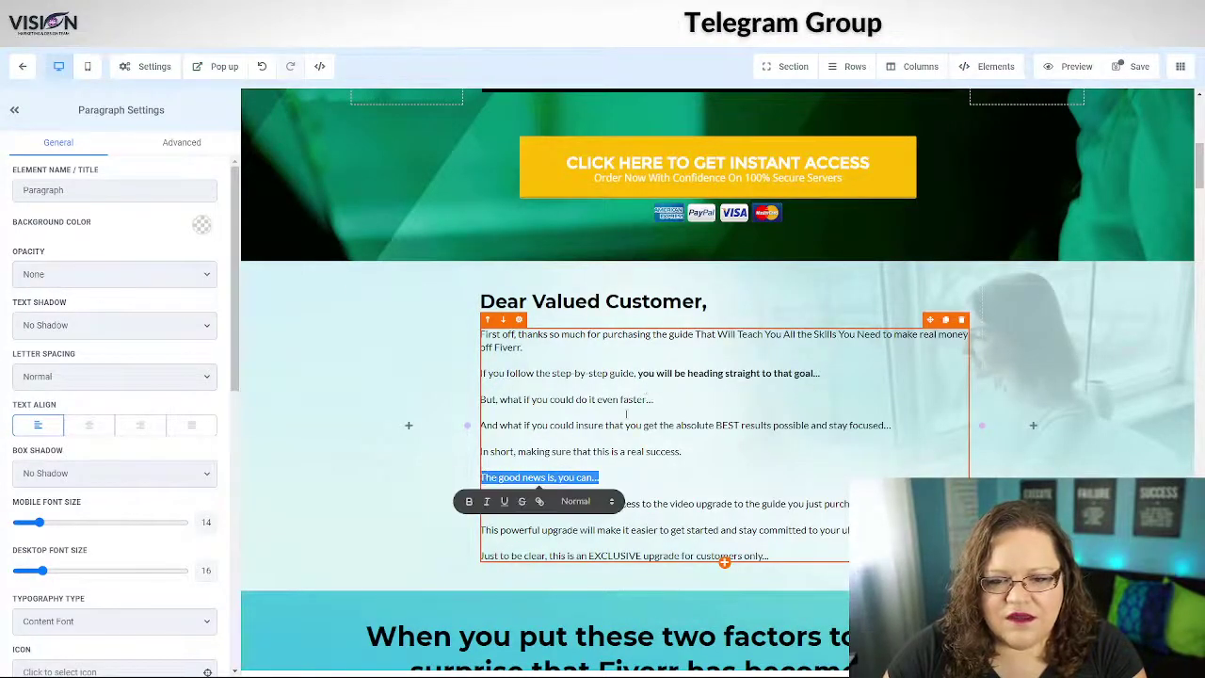
click(469, 502)
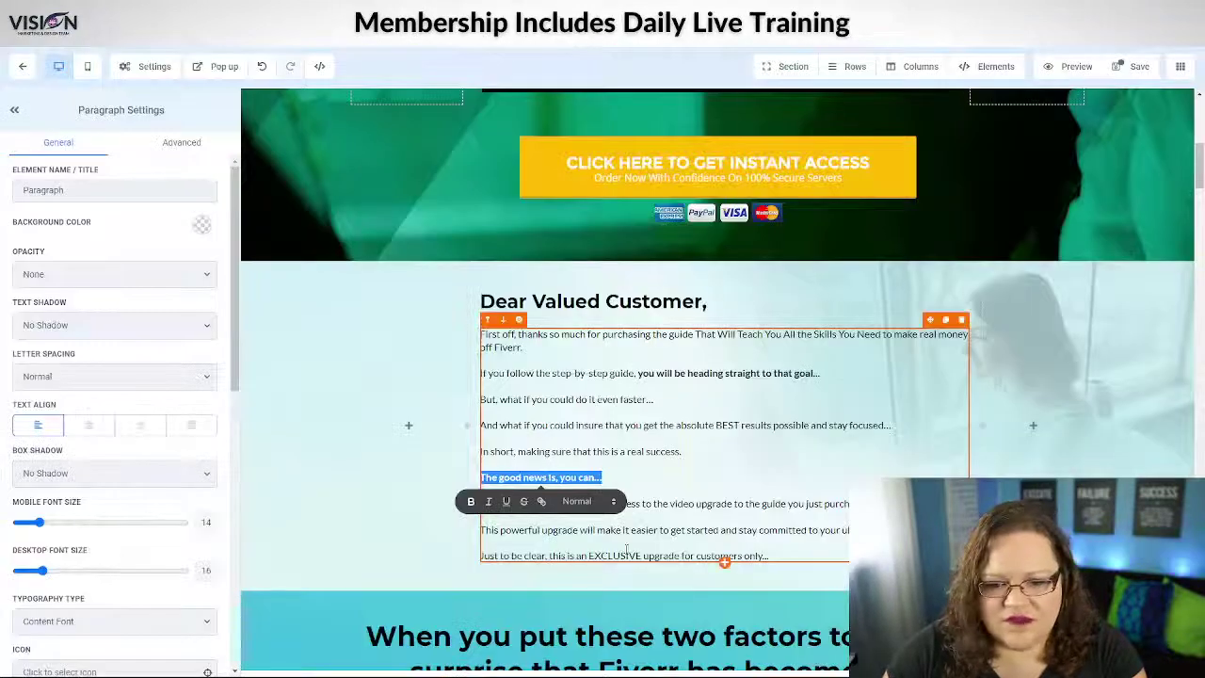
drag(643, 555, 590, 556)
click(580, 565)
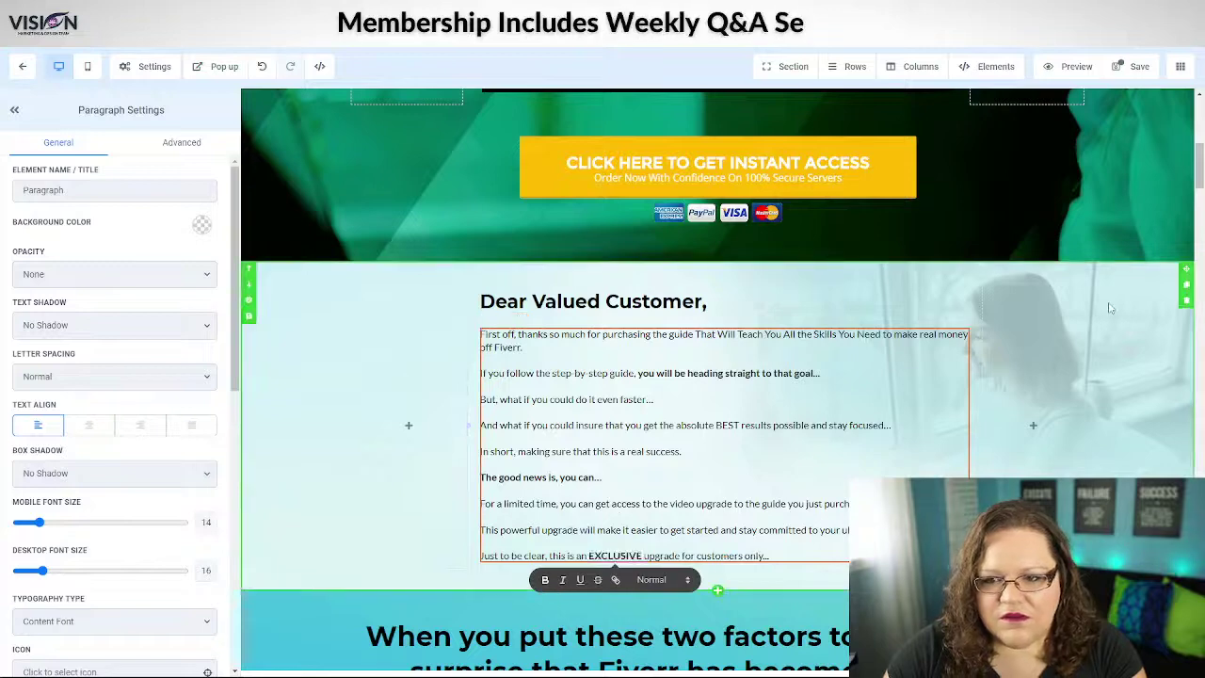
click(1134, 67)
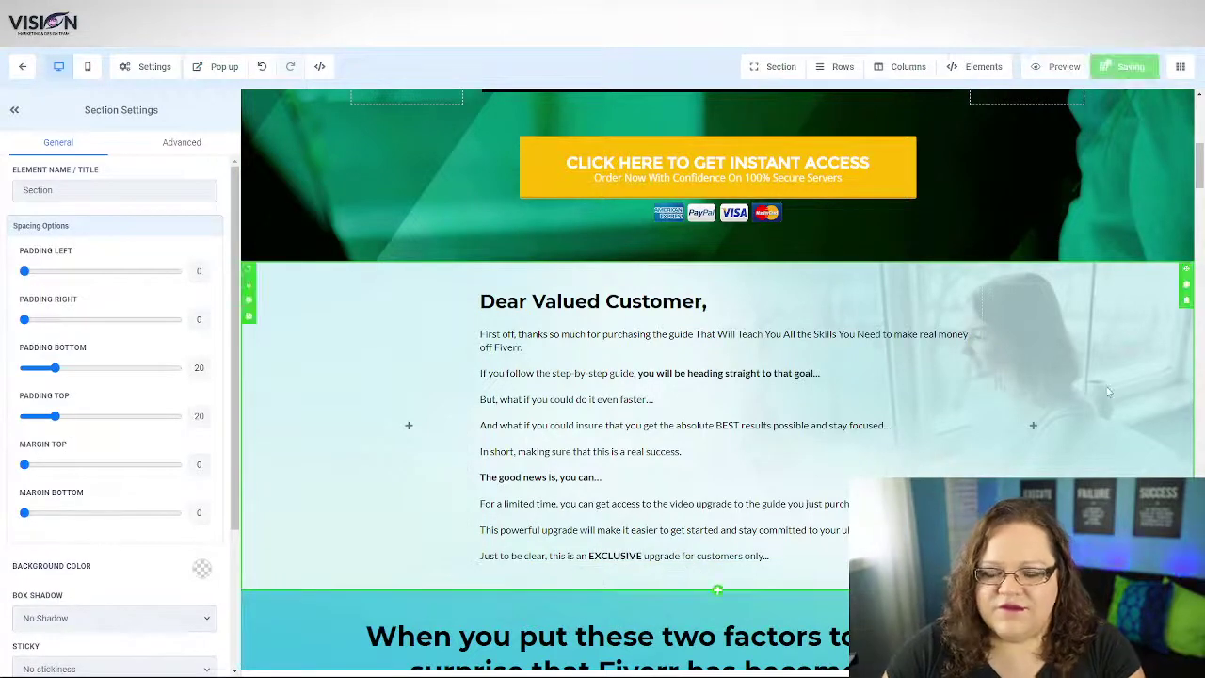
Set the top and bottom margins of the letter's three-column row to 30 each
click(608, 284)
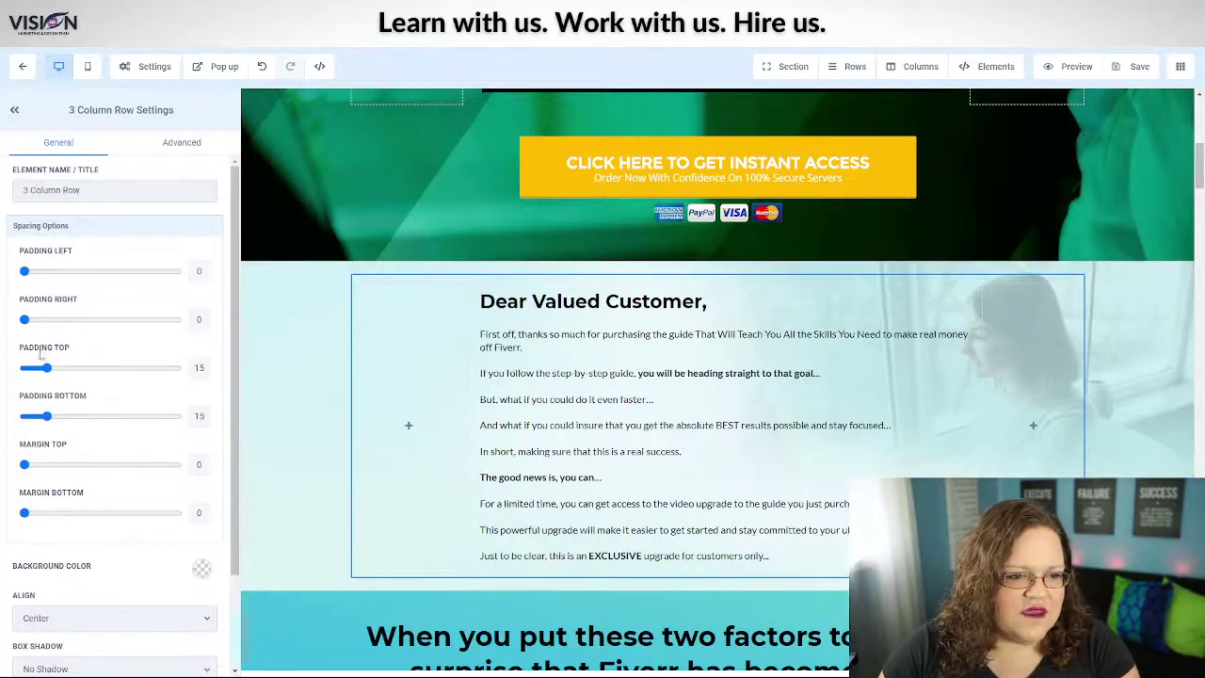
drag(25, 465, 71, 465)
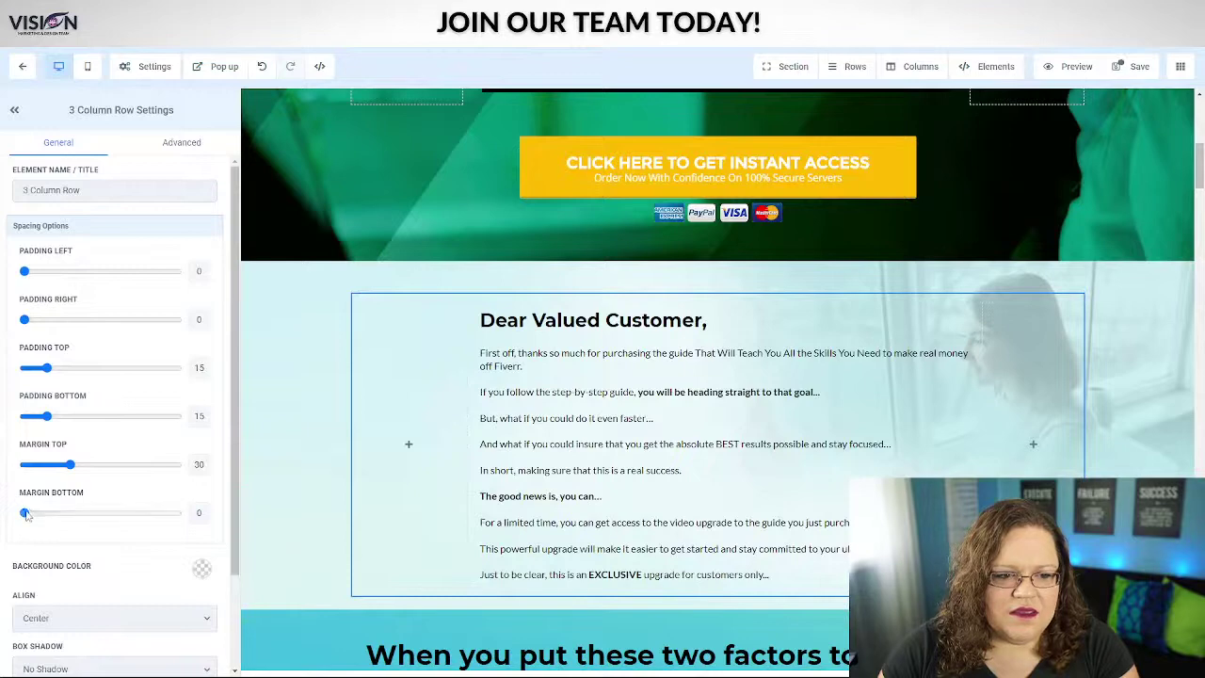
drag(25, 513, 71, 515)
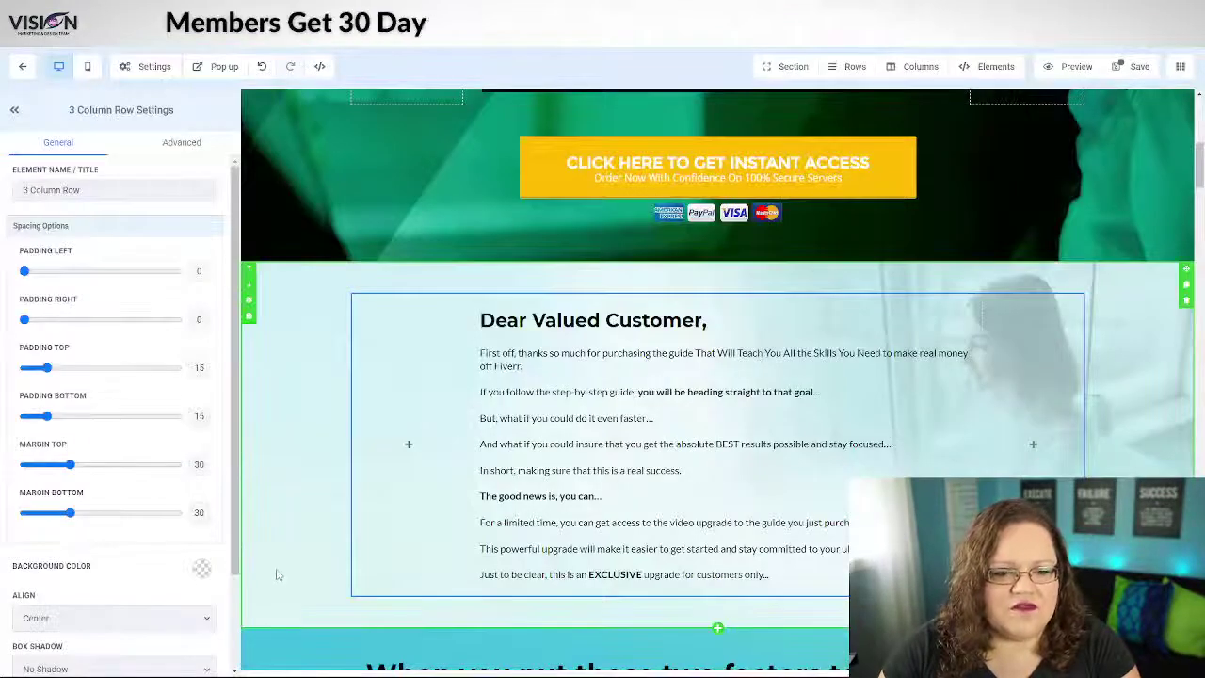
Remove the background image from the "Dear Valued Customer," section
click(278, 572)
scroll(101, 565, down, 3)
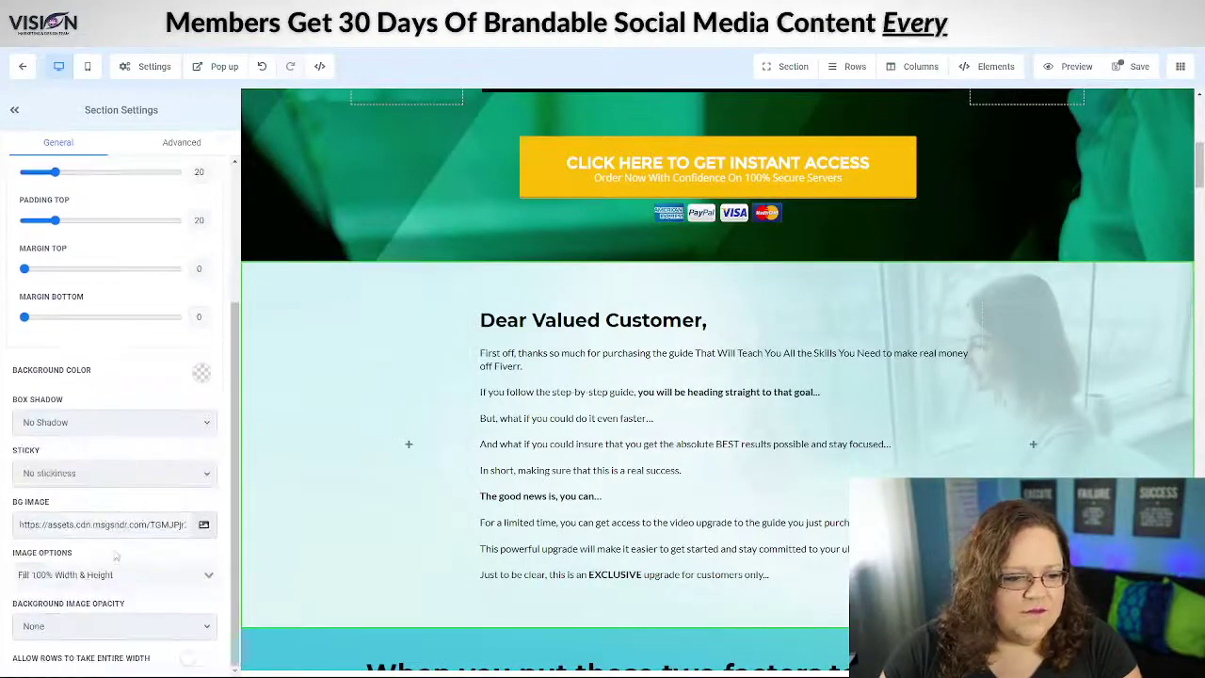
drag(16, 529, 237, 533)
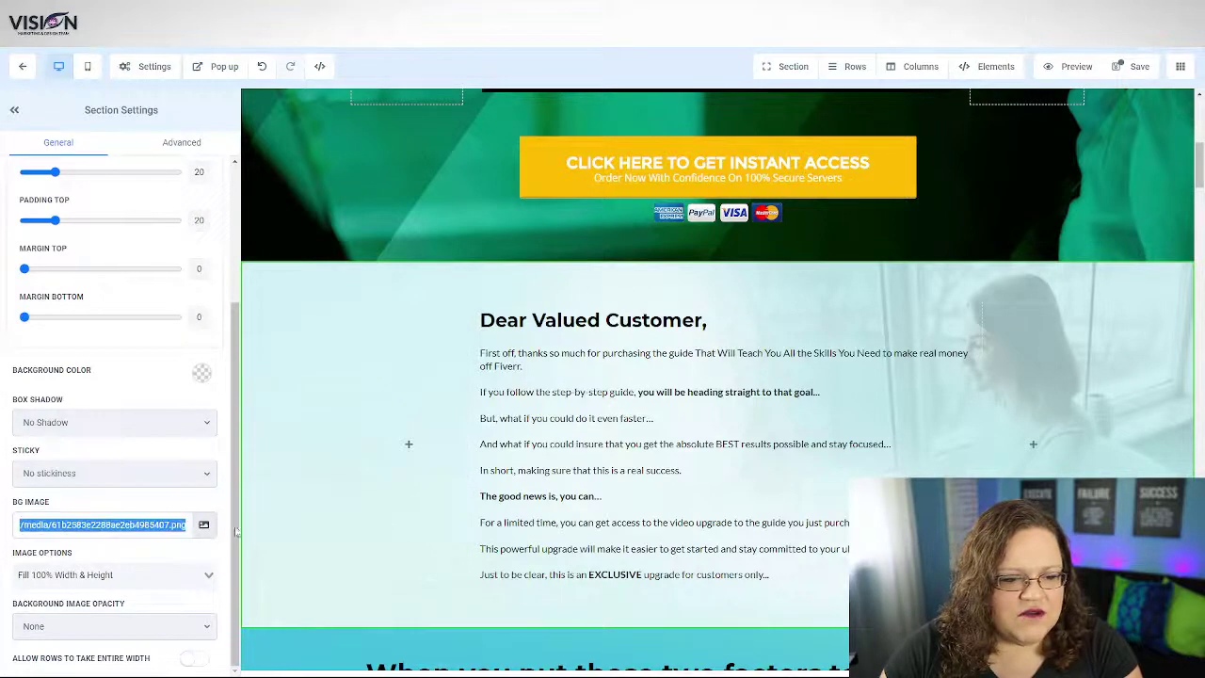
key(BackSpace)
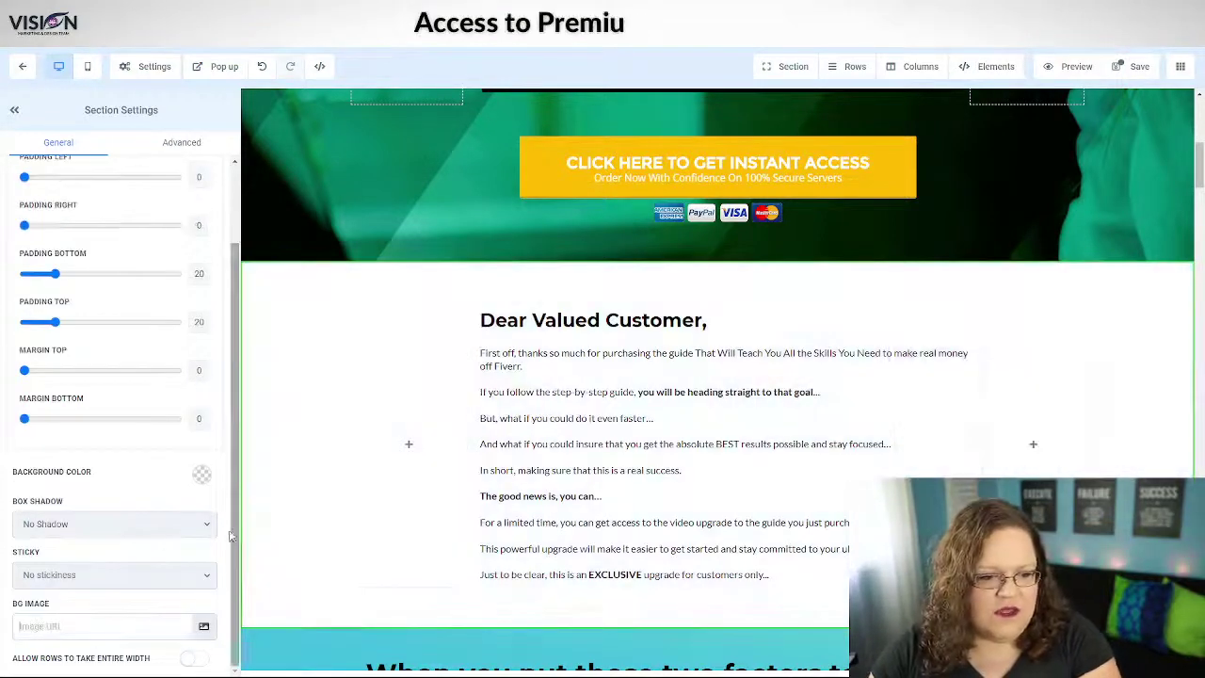
Set the letter section's background color to white and save the page
click(201, 479)
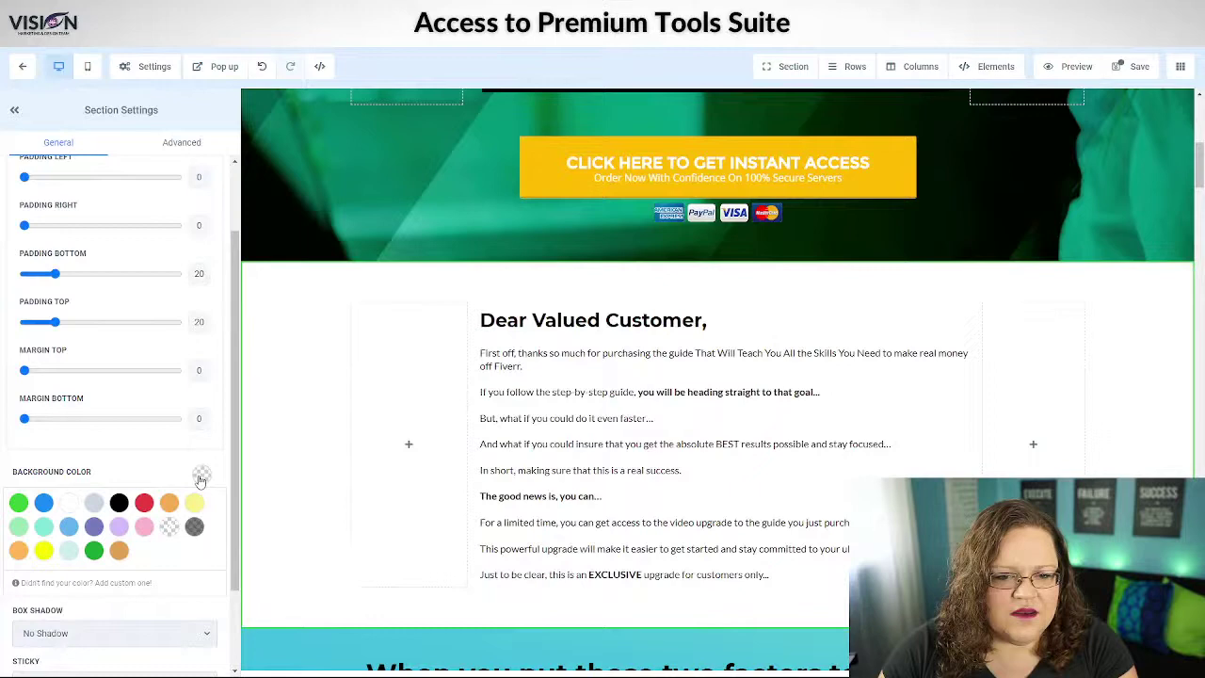
click(71, 504)
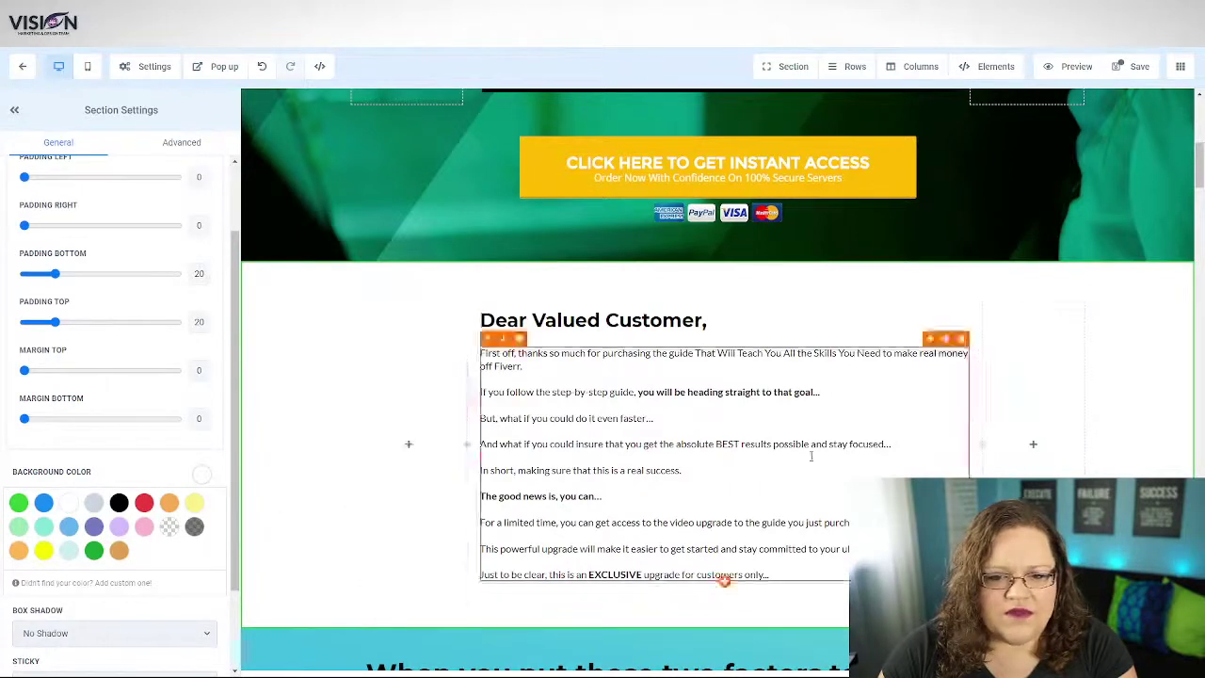
click(1123, 69)
scroll(680, 426, down, 1)
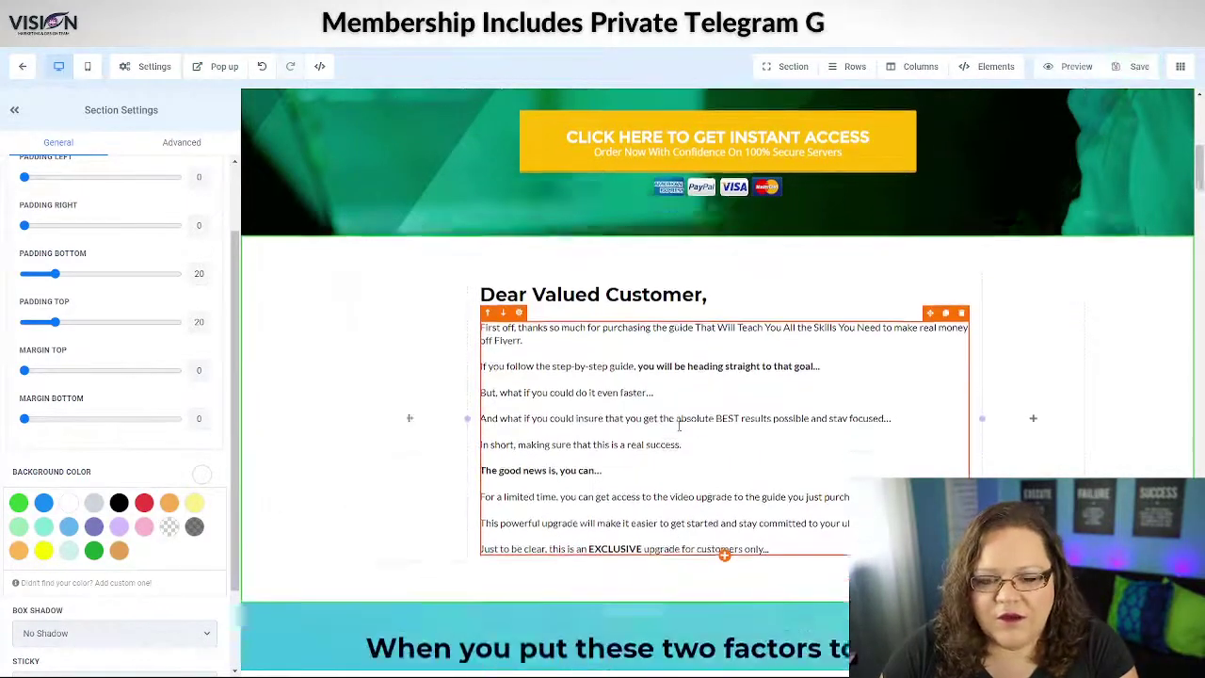
Add a sub-headline above the two-factors headline and fill it with "Why Do You Need To Upgrade To The Video Version Of The" copied from the reference
scroll(680, 426, down, 5)
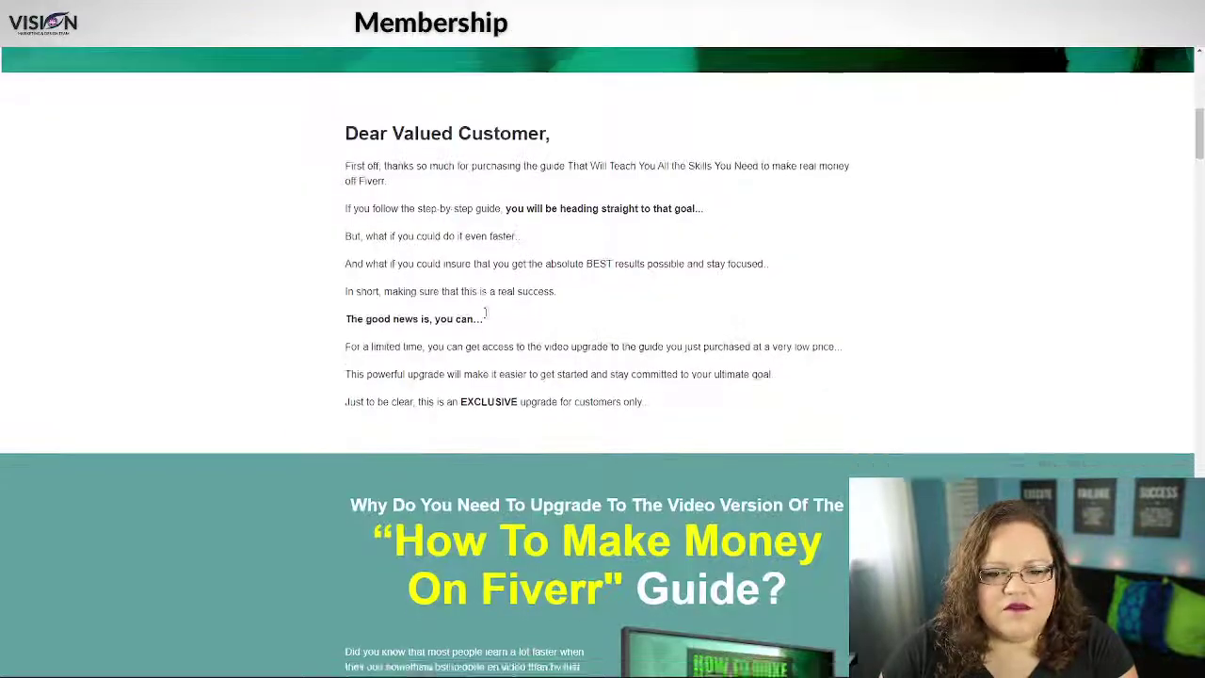
scroll(487, 321, down, 4)
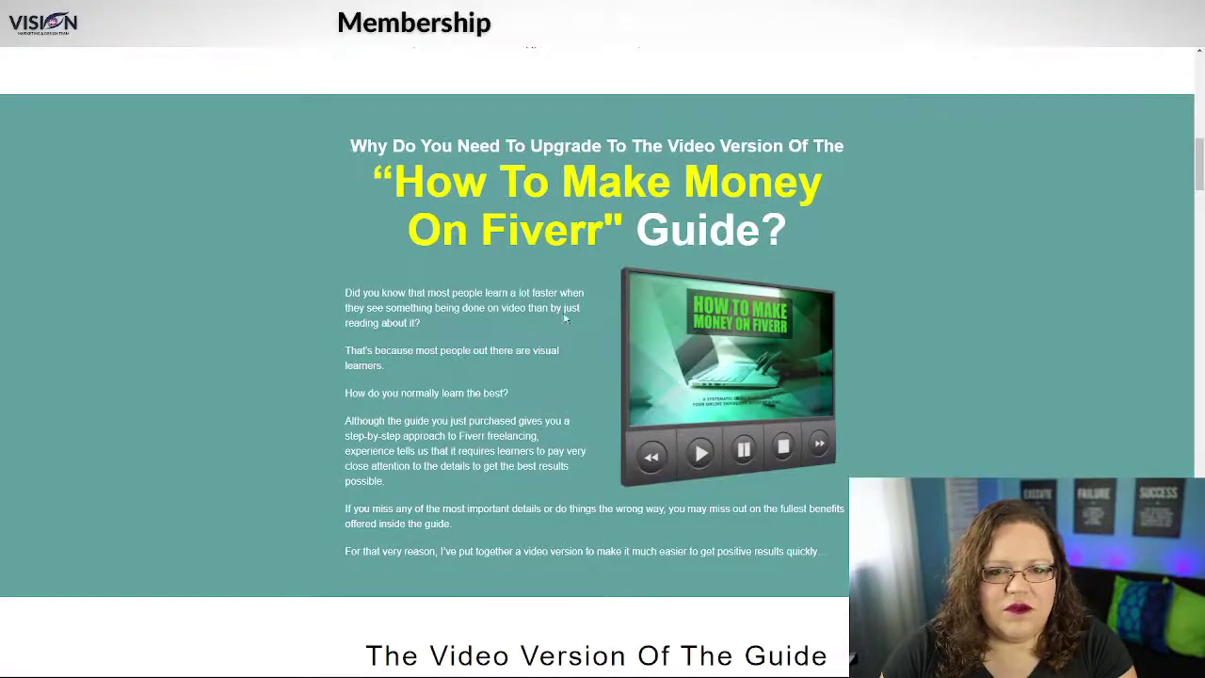
drag(356, 146, 870, 151)
right_click(808, 147)
click(848, 157)
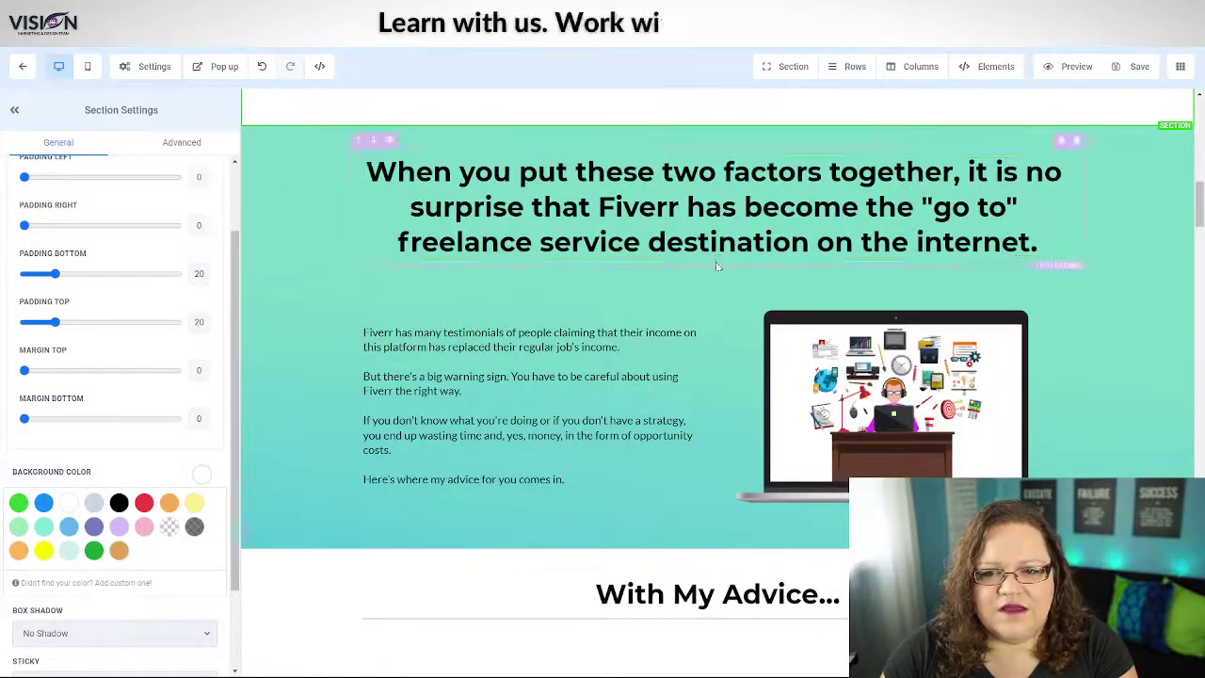
click(719, 264)
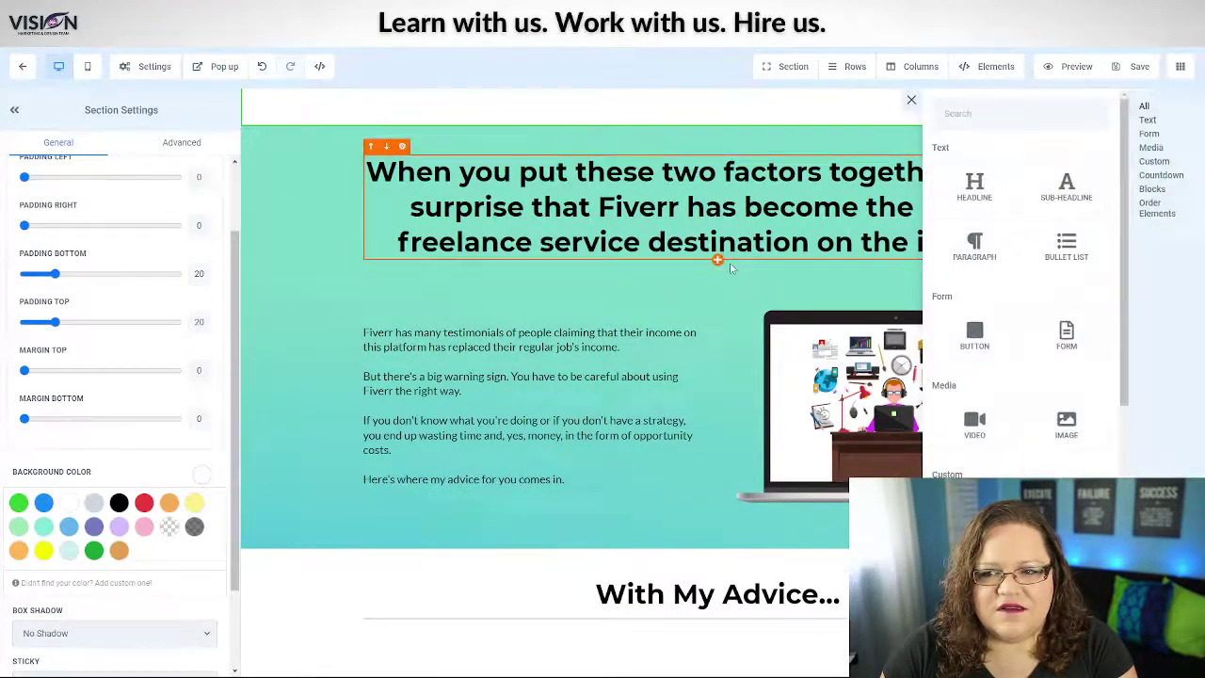
click(1064, 194)
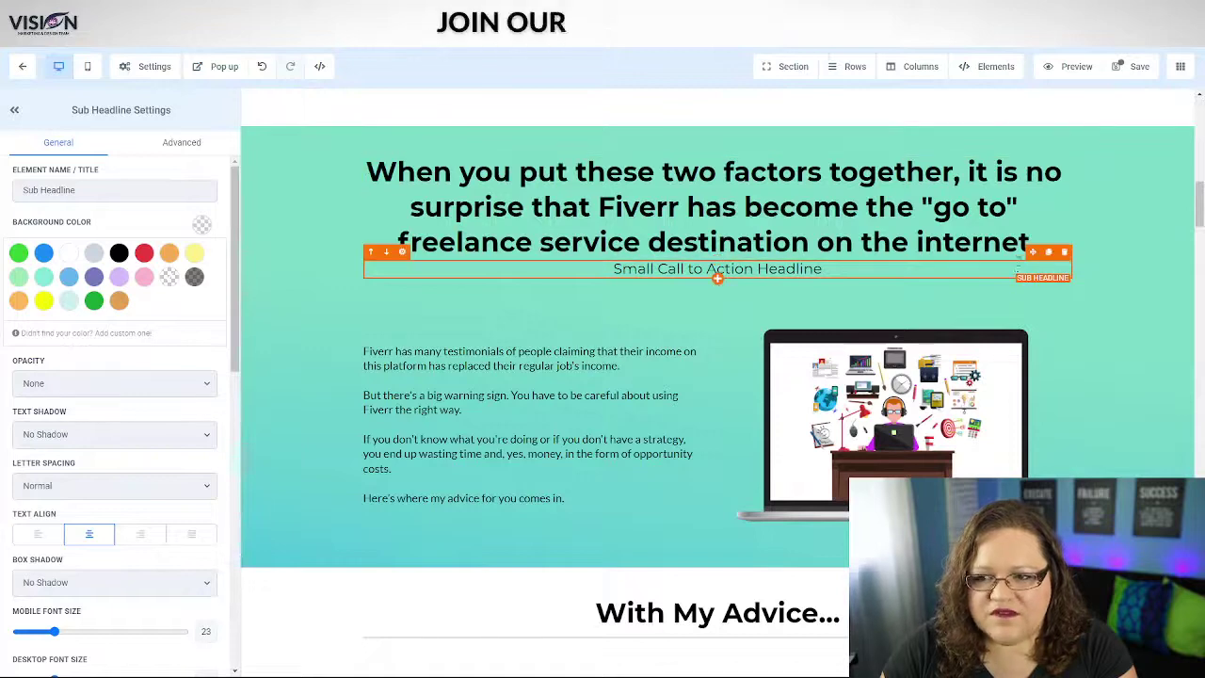
drag(1033, 254, 855, 171)
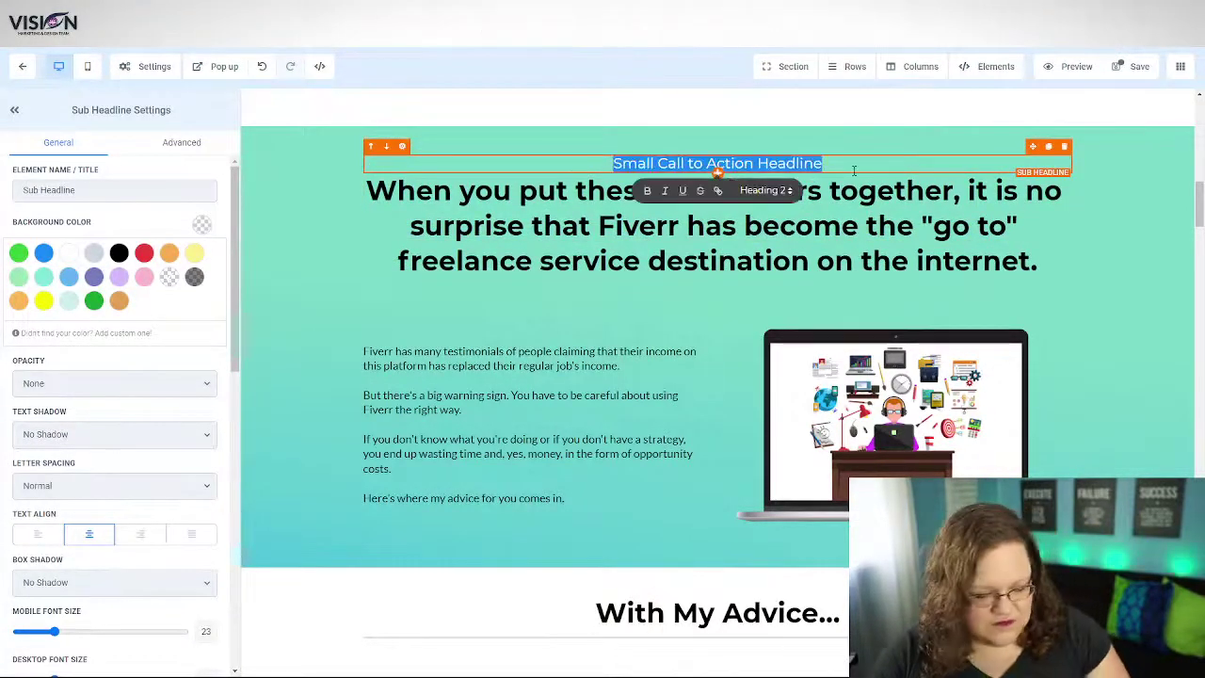
key(ctrl+v)
Replace the two-factors headline with the reference page's “How To Make Money On Fiverr" Guide? text
key(ctrl+Tab)
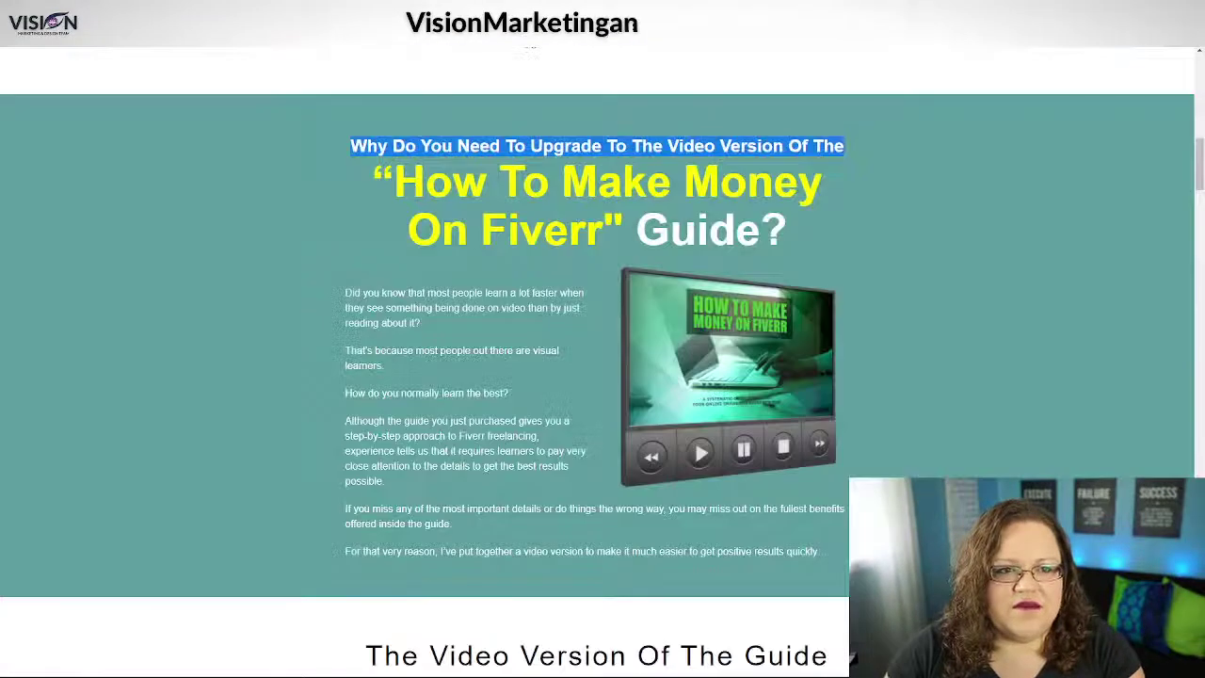
drag(373, 168, 844, 243)
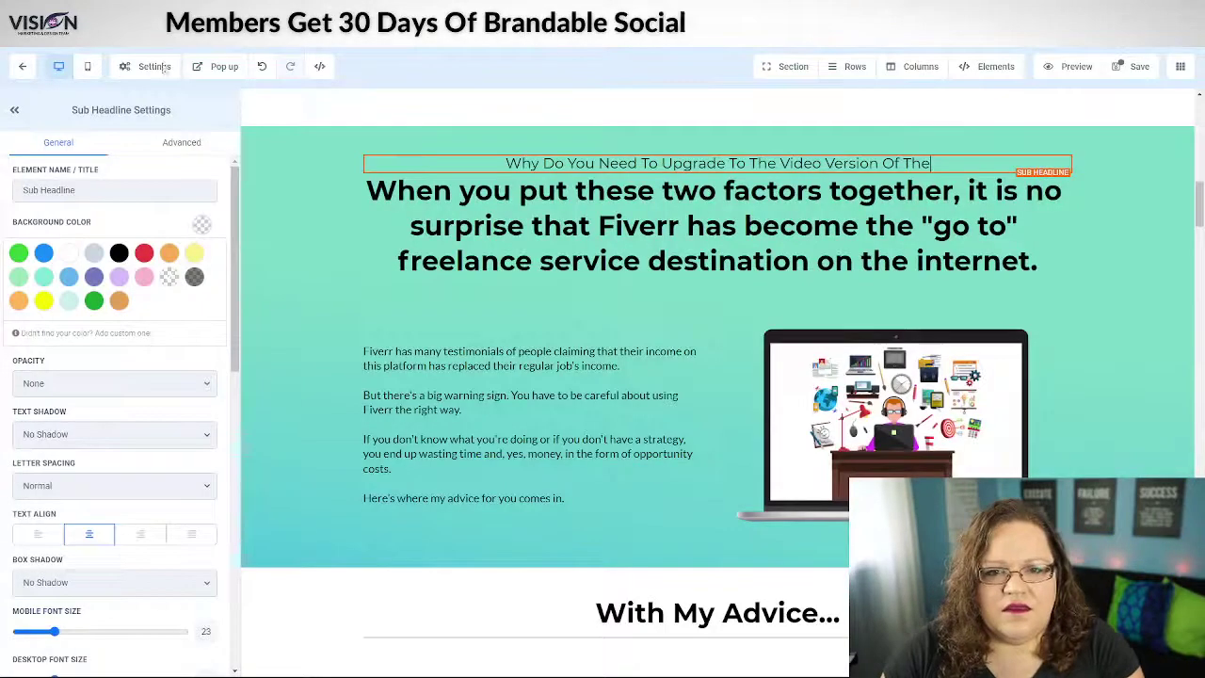
drag(367, 191, 1001, 262)
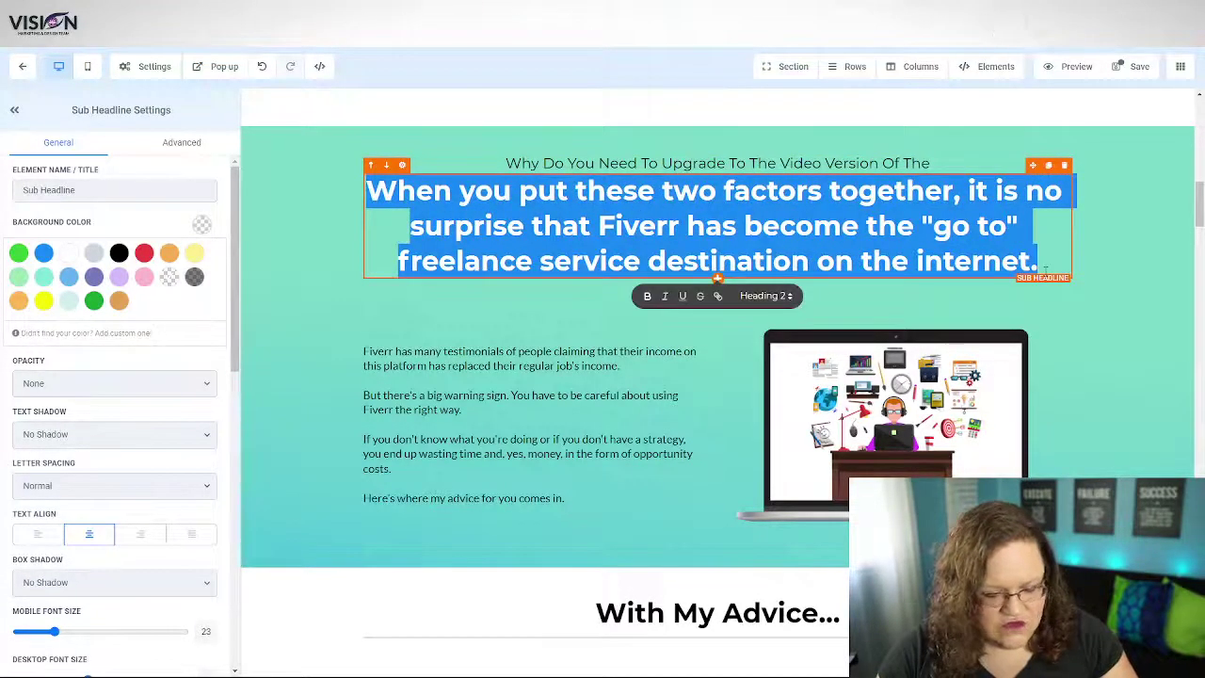
key(ctrl+v)
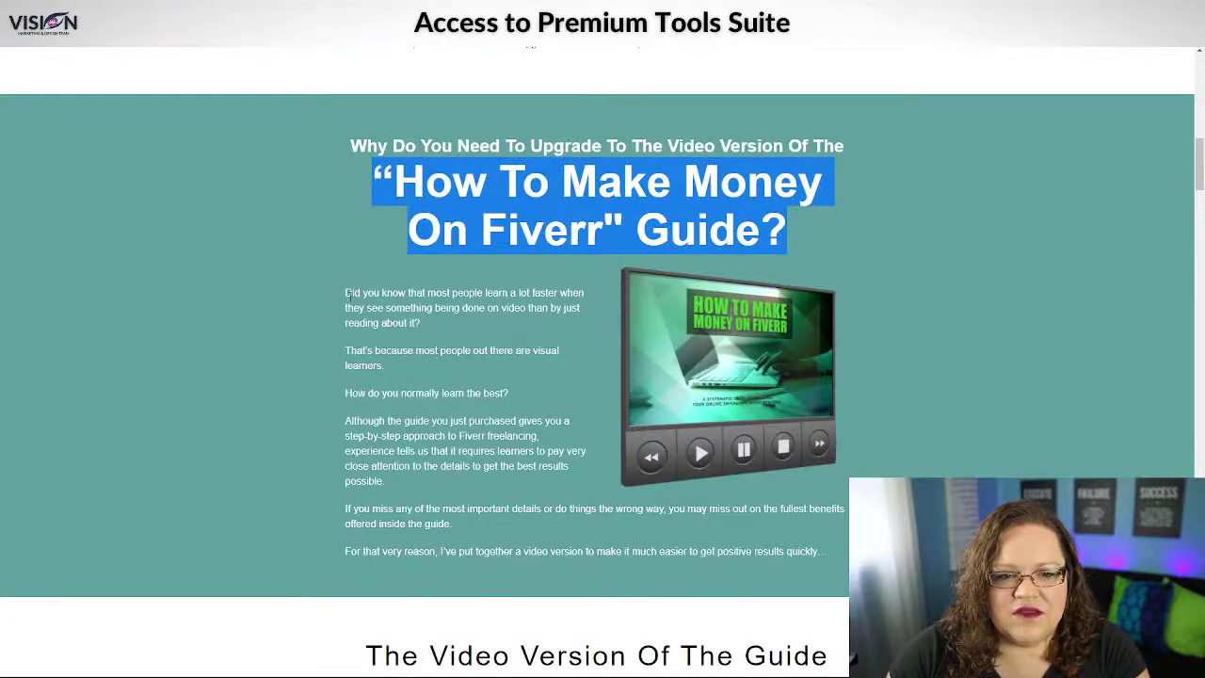
Replace the paragraph beside the laptop image with the reference text from "Did you know that most people learn" through "get positive results quickly…"
drag(346, 293, 833, 563)
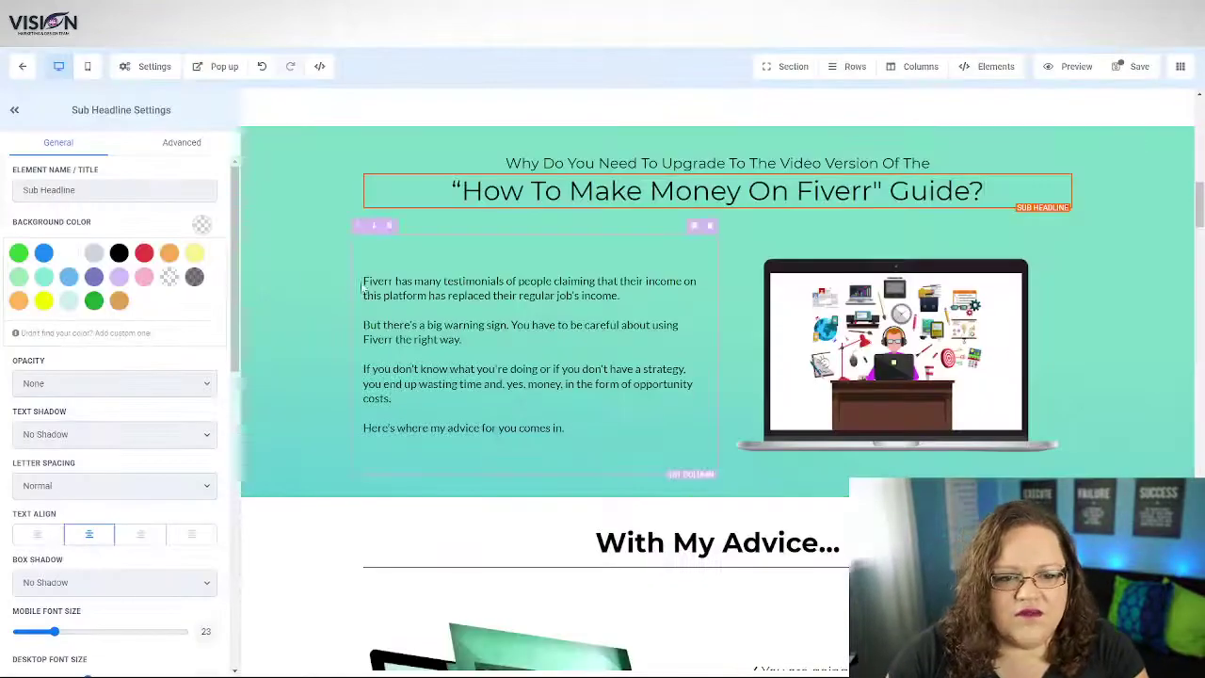
click(362, 288)
drag(364, 281, 610, 424)
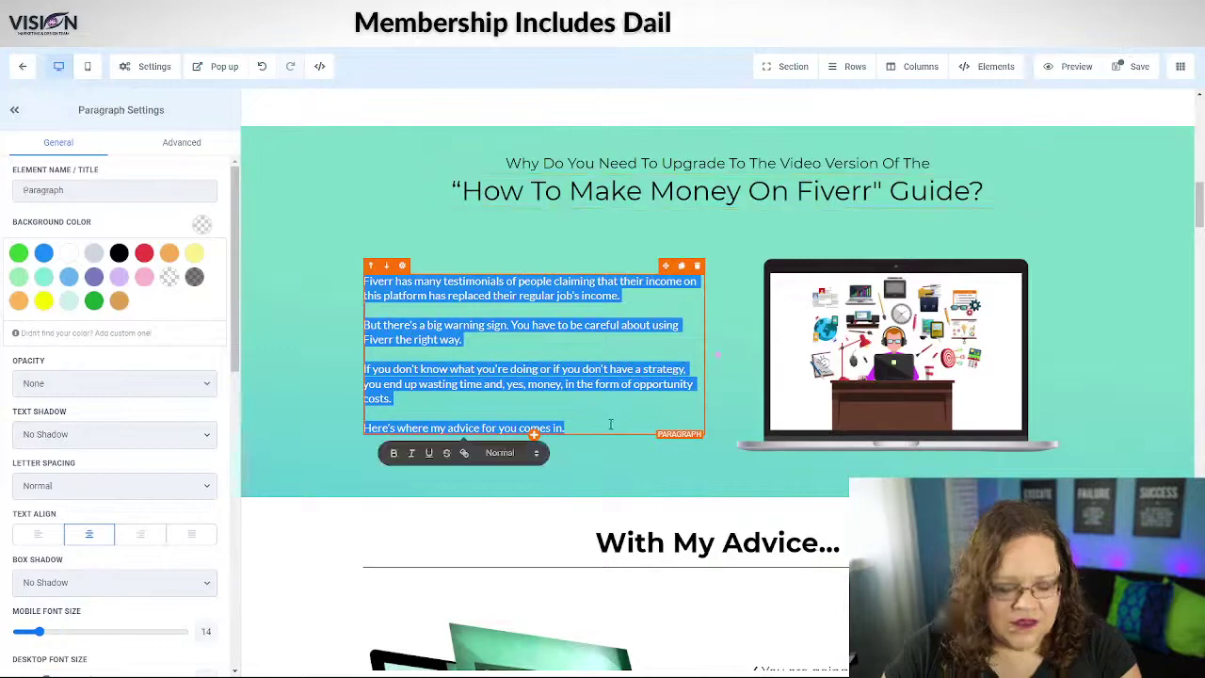
key(ctrl+v)
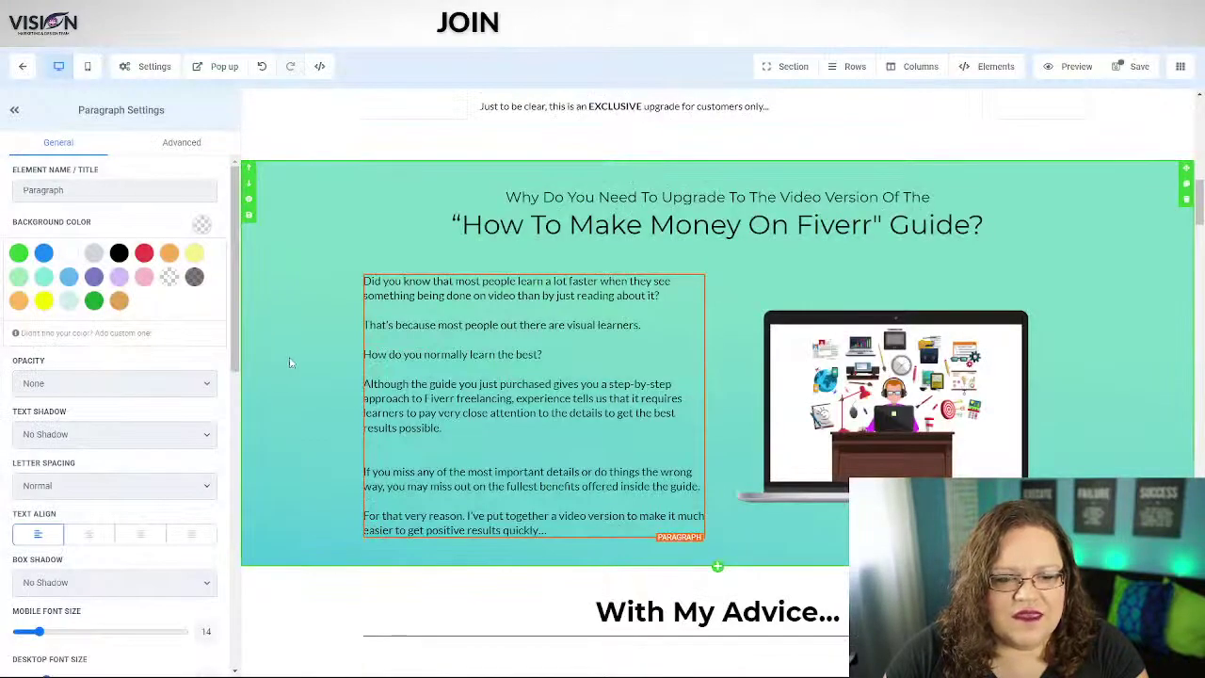
Remove the background image from the section containing the upgrade headlines
click(290, 363)
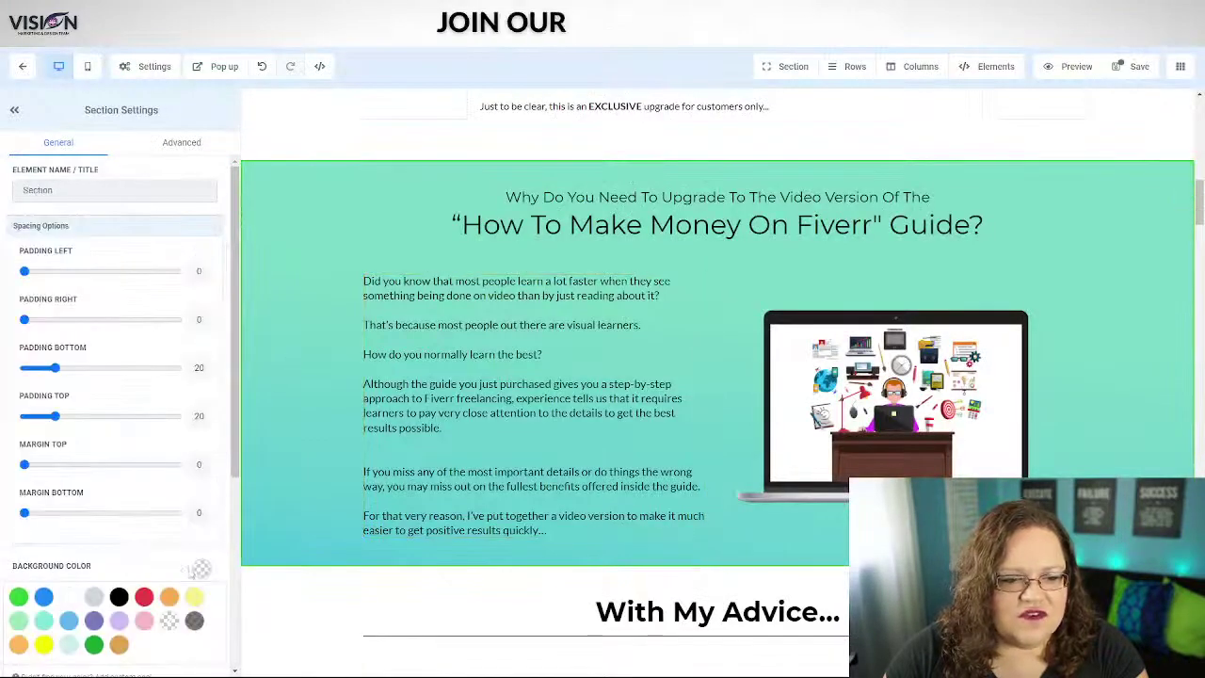
scroll(122, 576, down, 4)
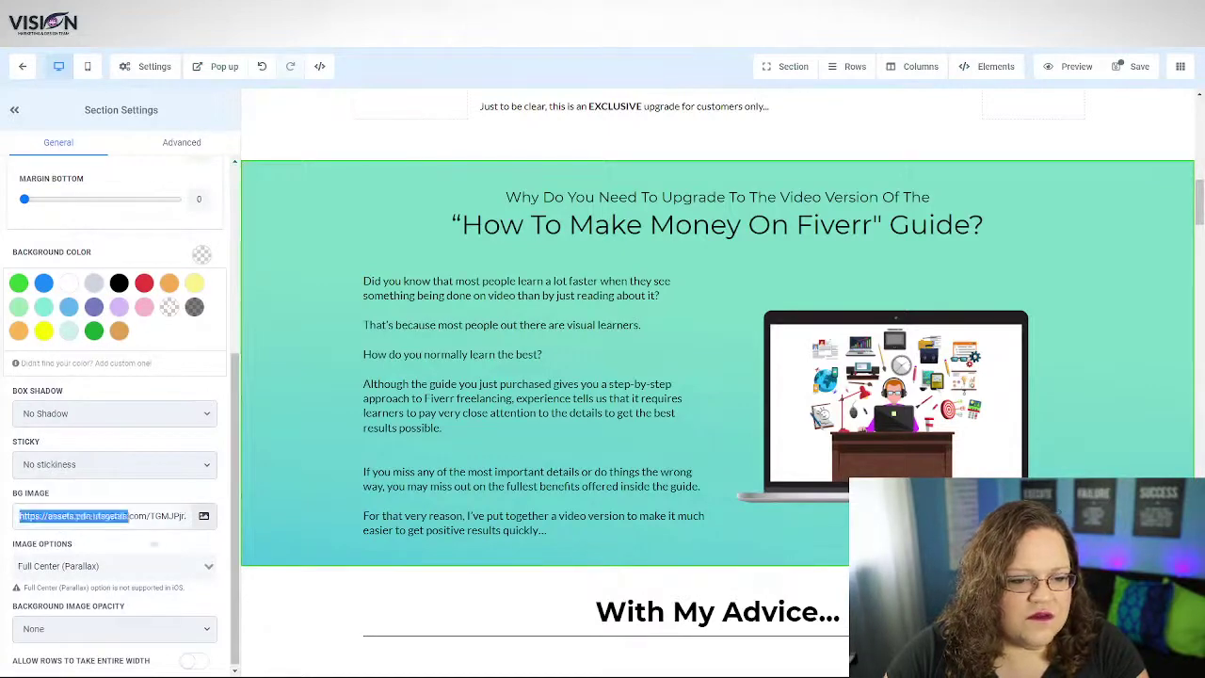
drag(128, 516, 193, 518)
key(BackSpace)
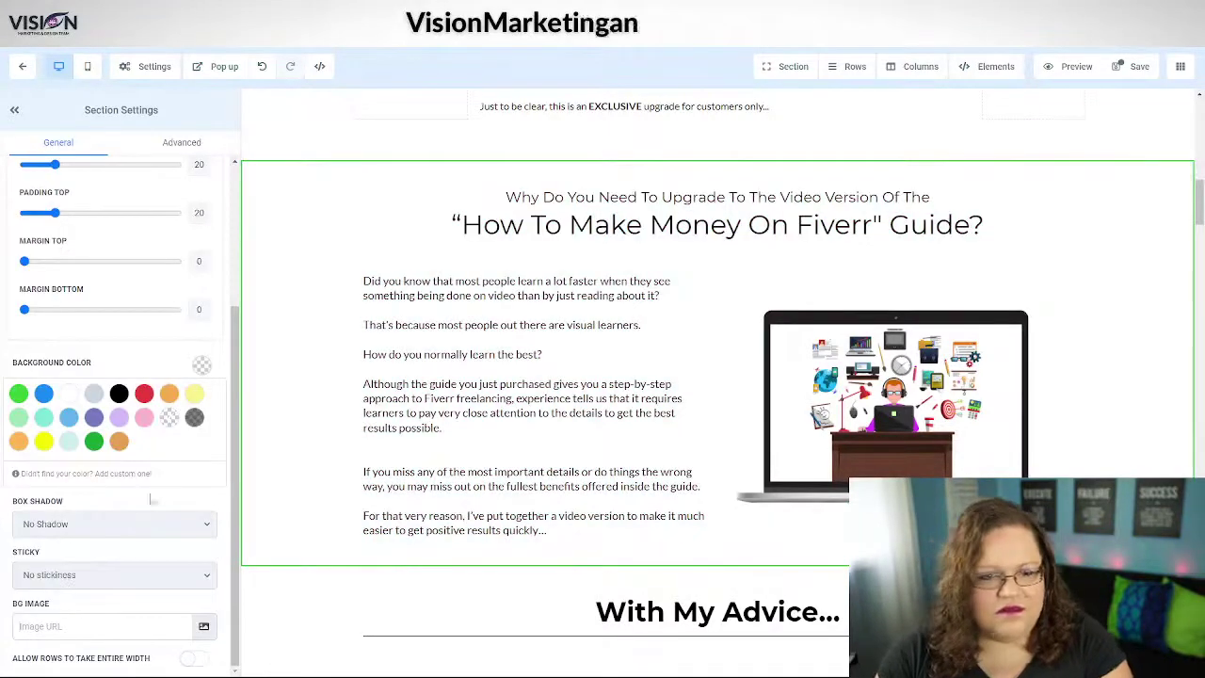
Create the custom teal color #01D3CA and use it as the upgrade section's background
click(67, 442)
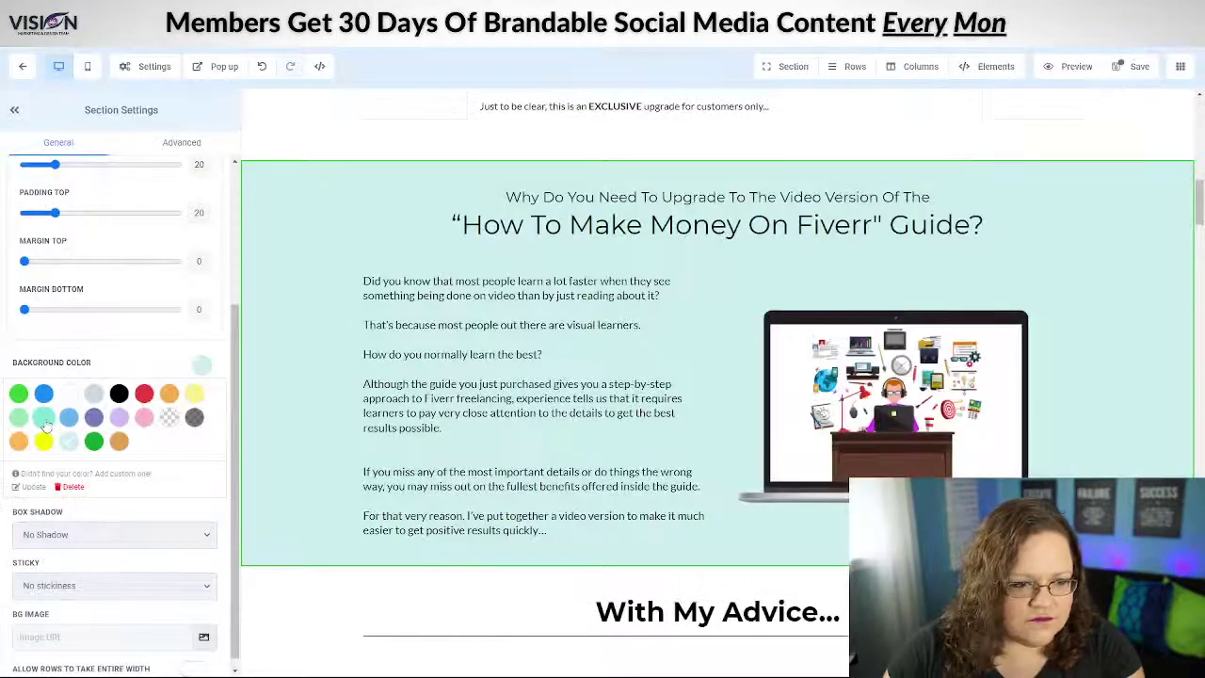
click(203, 368)
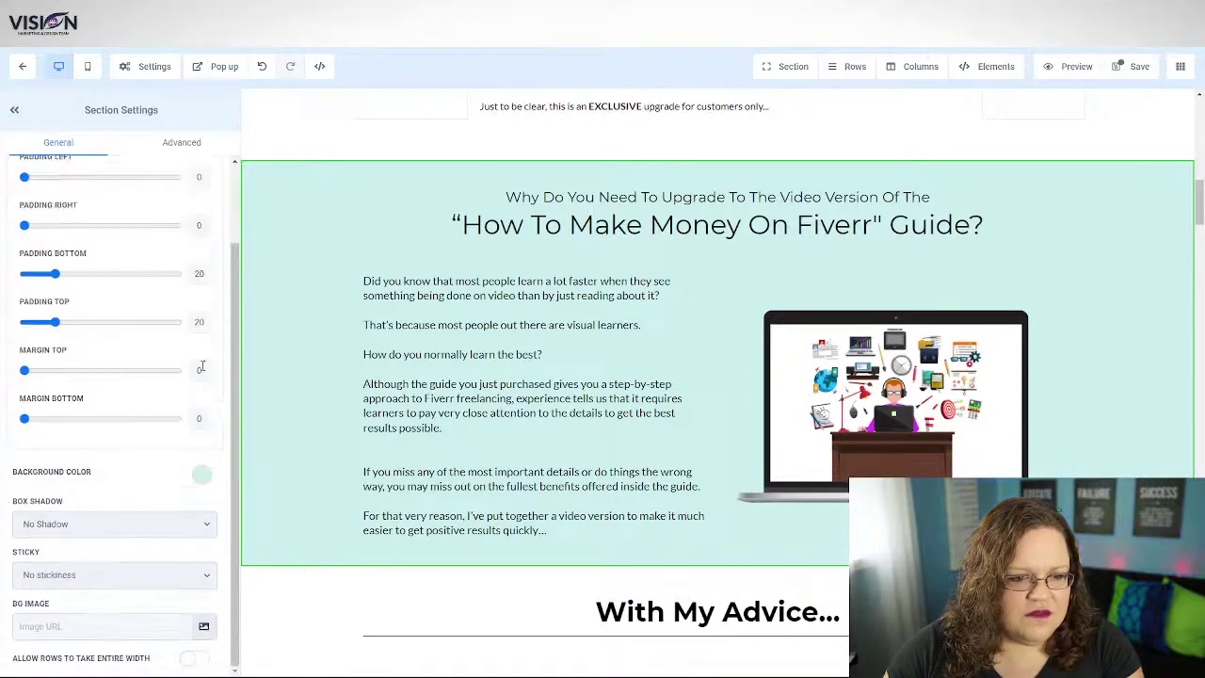
click(201, 474)
scroll(38, 467, down, 2)
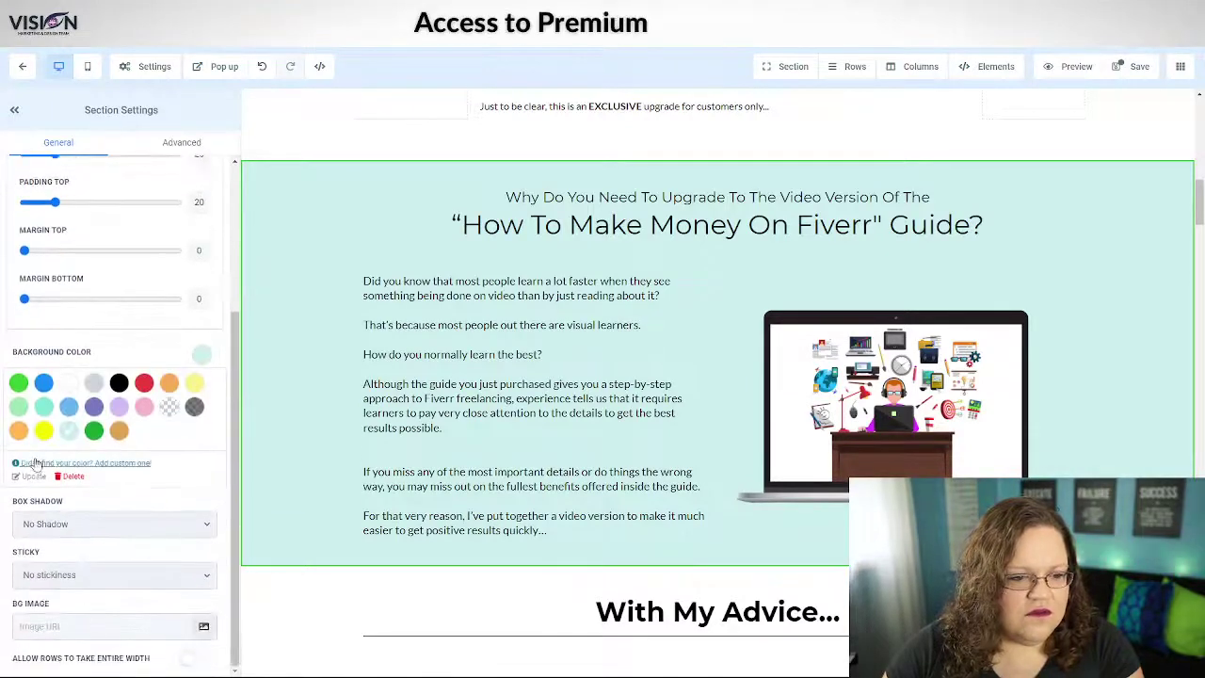
click(45, 463)
scroll(57, 471, down, 2)
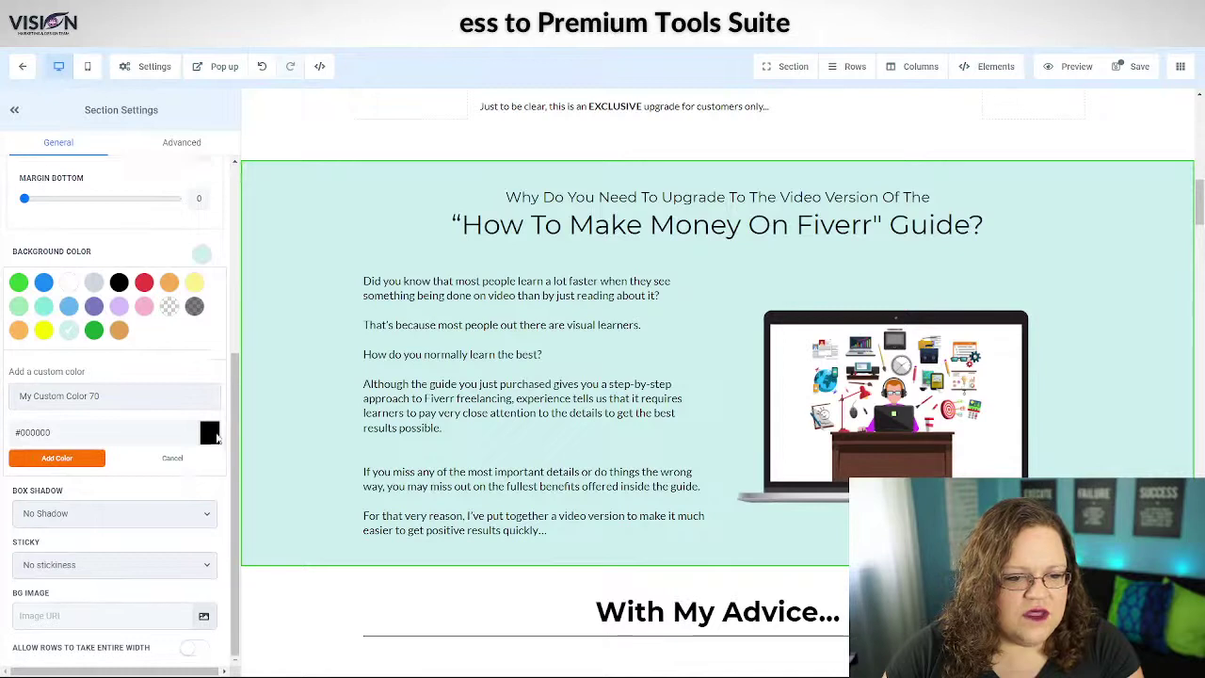
click(209, 432)
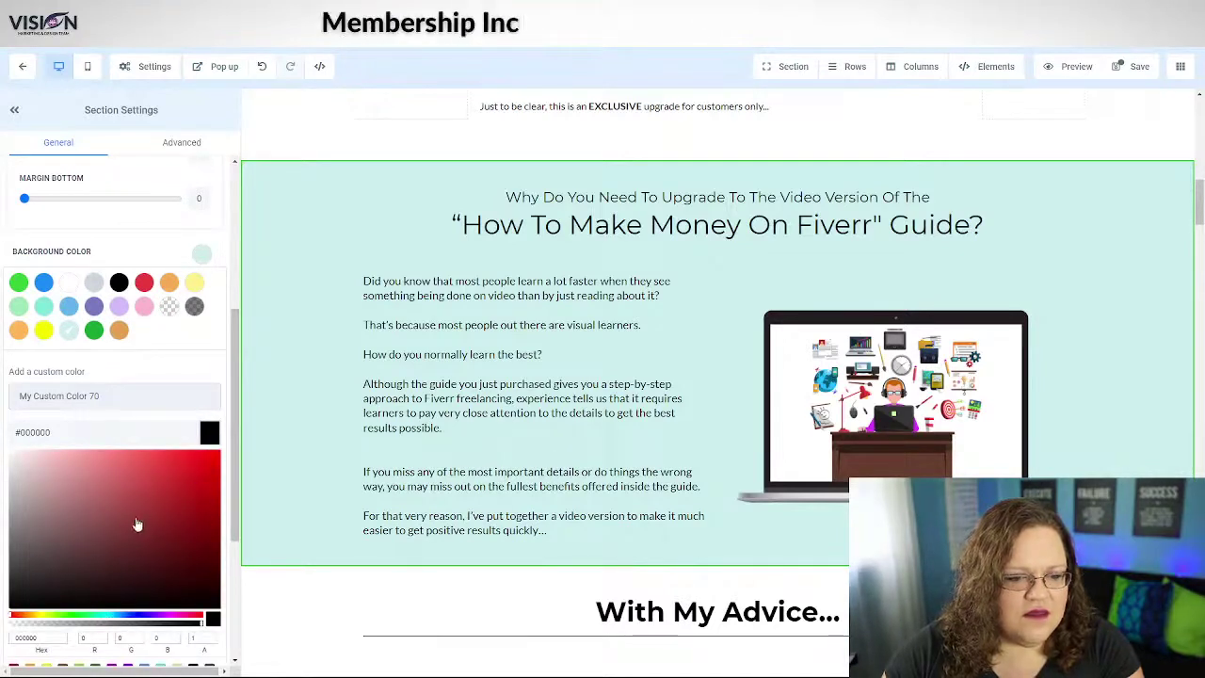
click(105, 618)
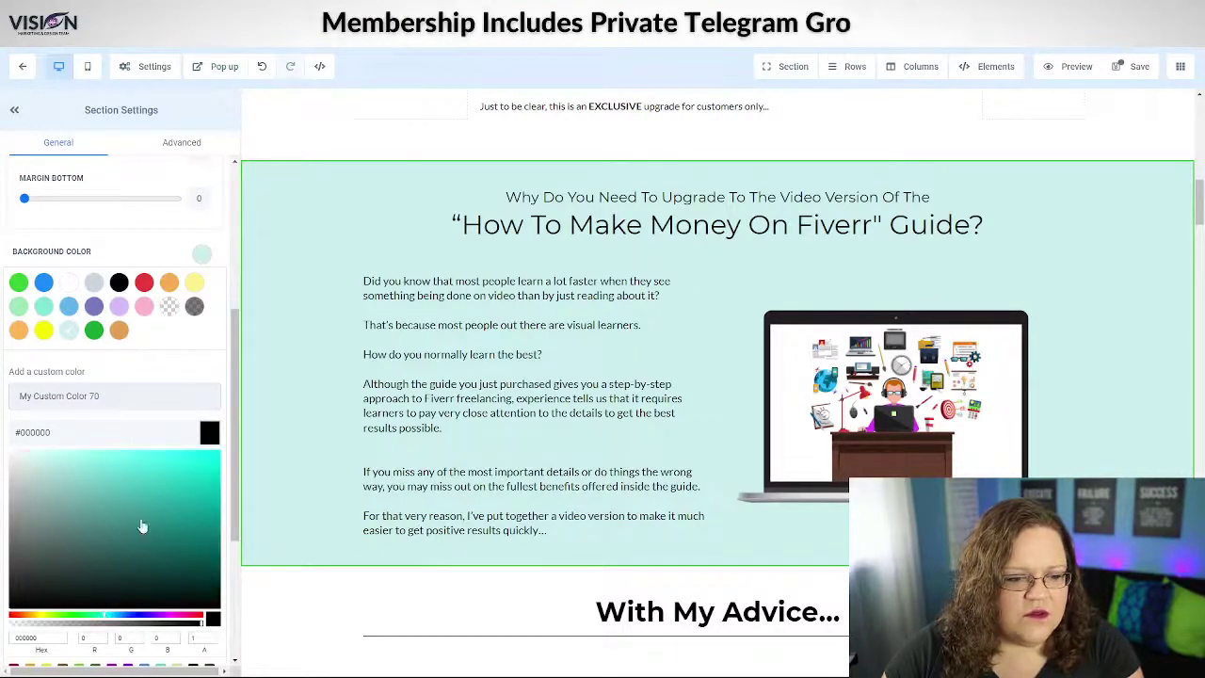
drag(158, 500, 214, 486)
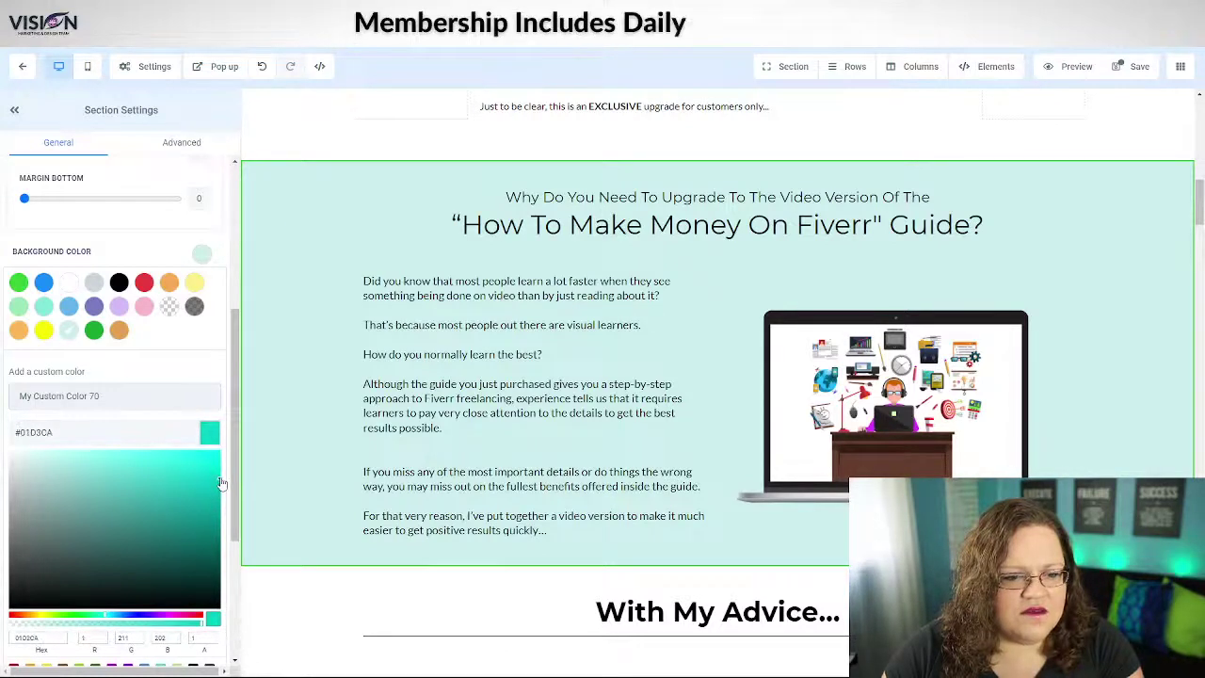
scroll(151, 487, down, 3)
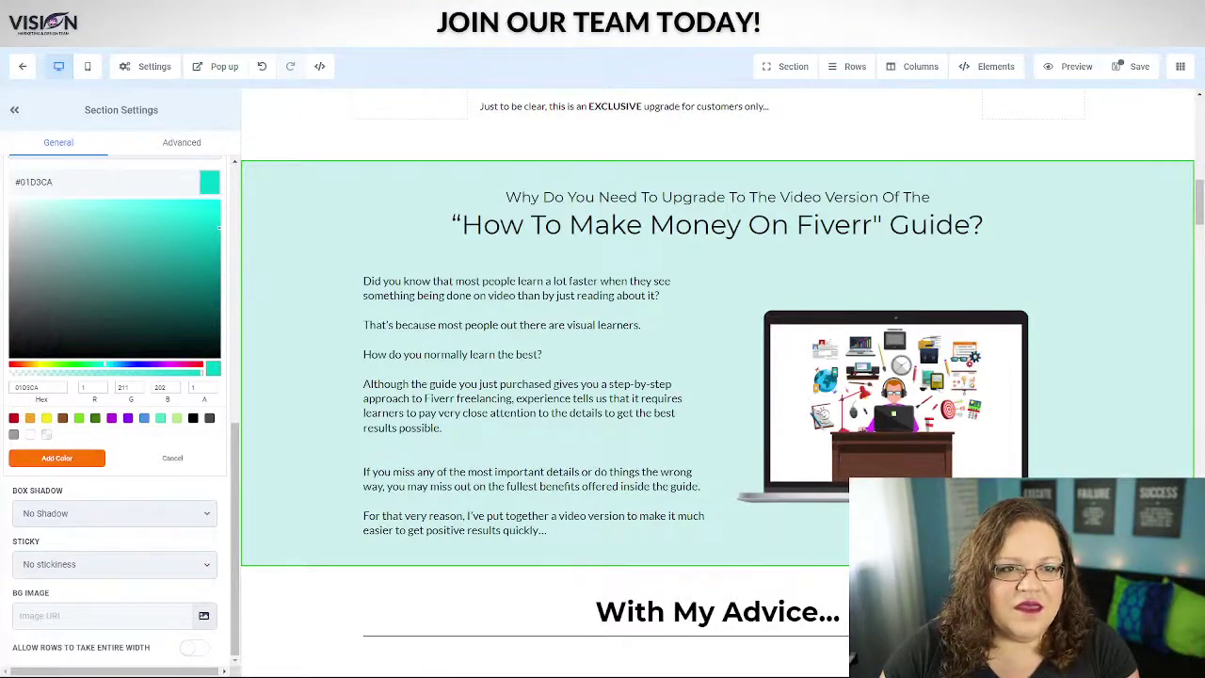
click(58, 458)
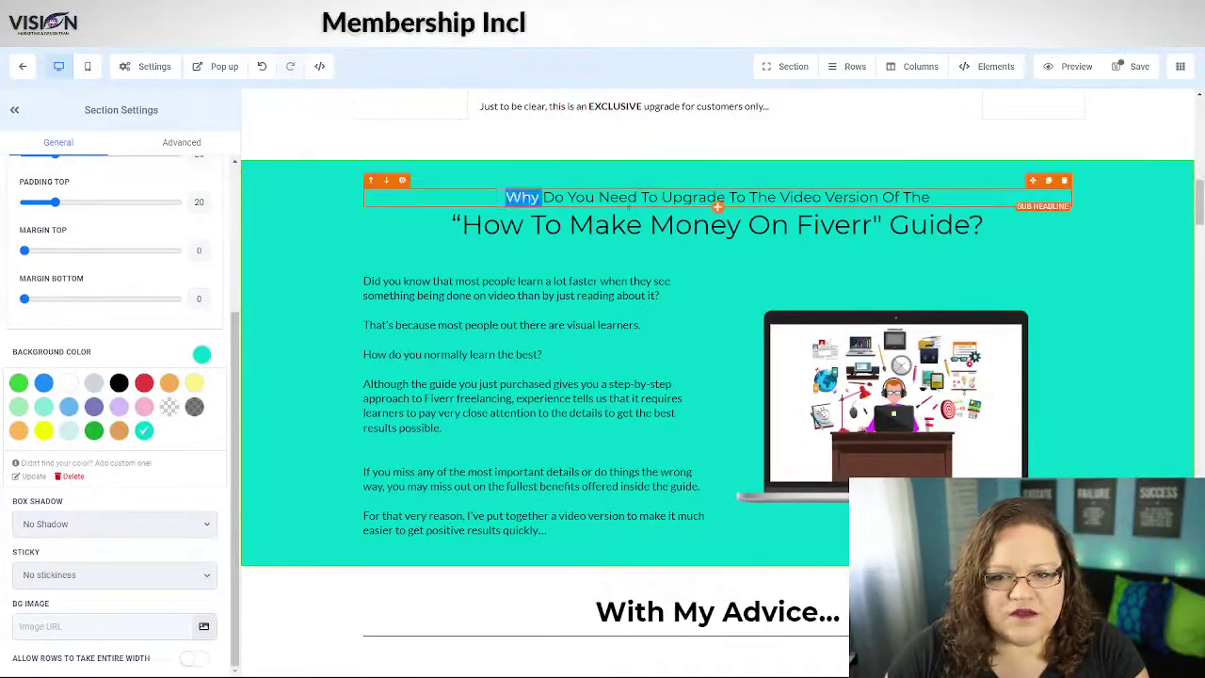
Make both the "Why Do You Need To Upgrade" and “How To Make Money On Fiverr" Guide? sub-headlines bold
drag(629, 205, 930, 200)
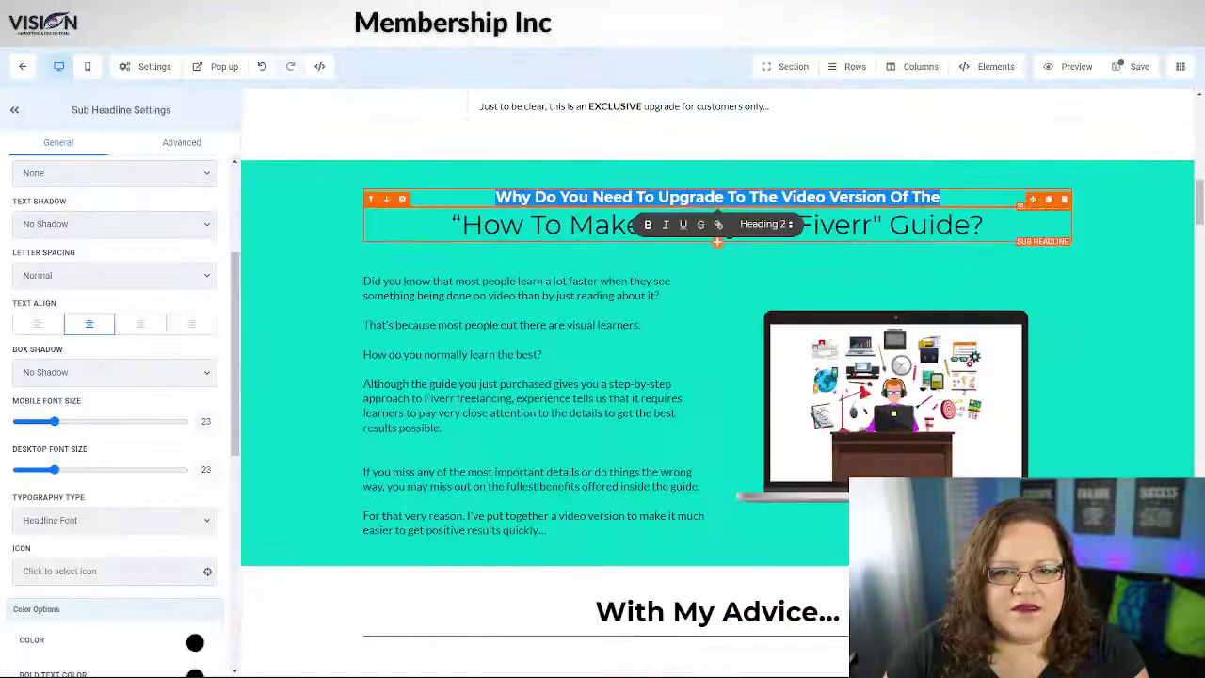
drag(452, 224, 985, 226)
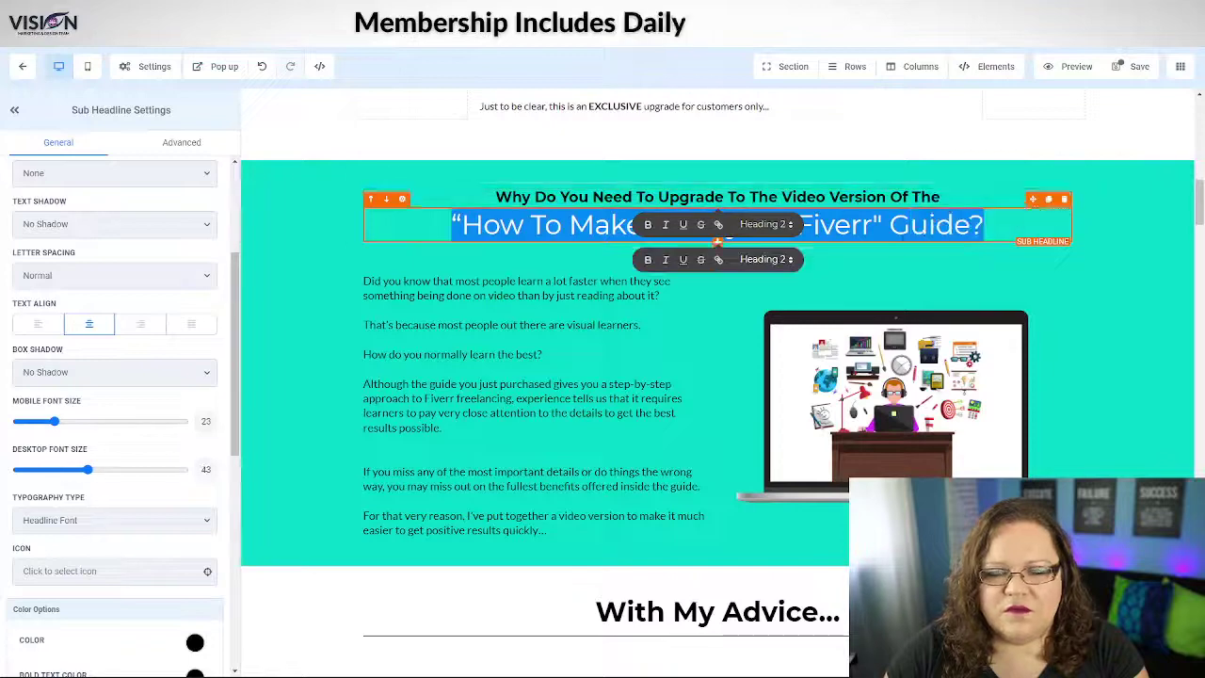
click(648, 226)
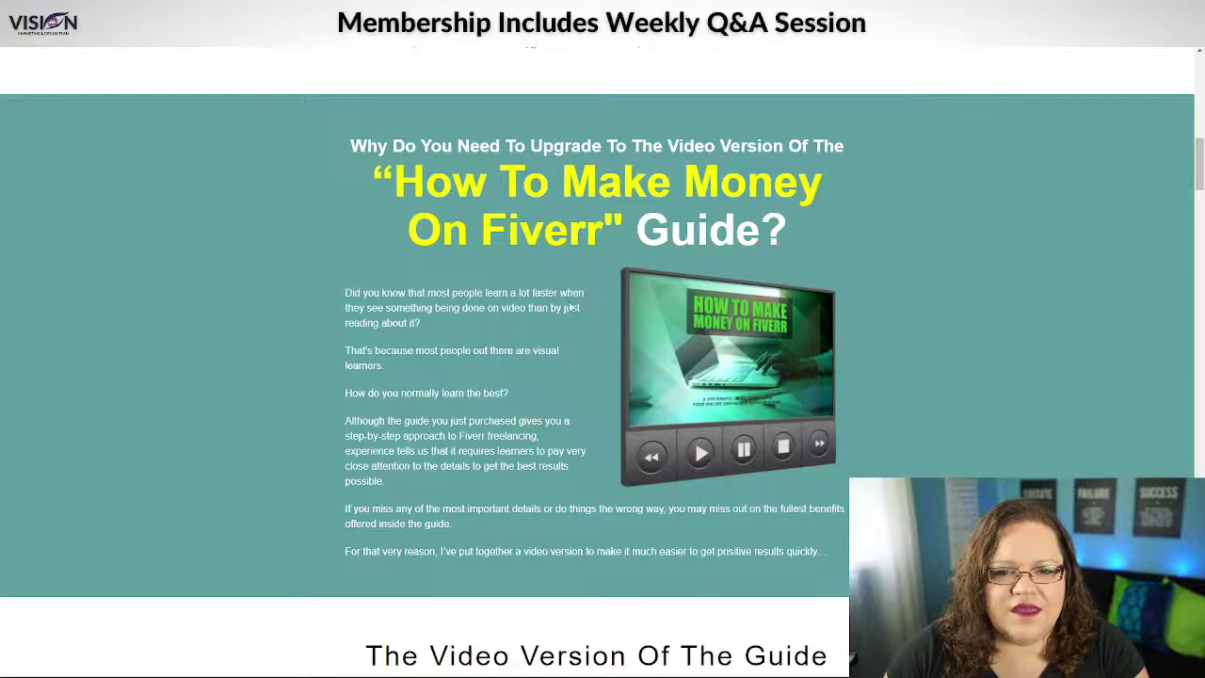
Compare with the reference layout and add a three-column row below the paragraph and laptop image in the teal section
scroll(592, 348, up, 1)
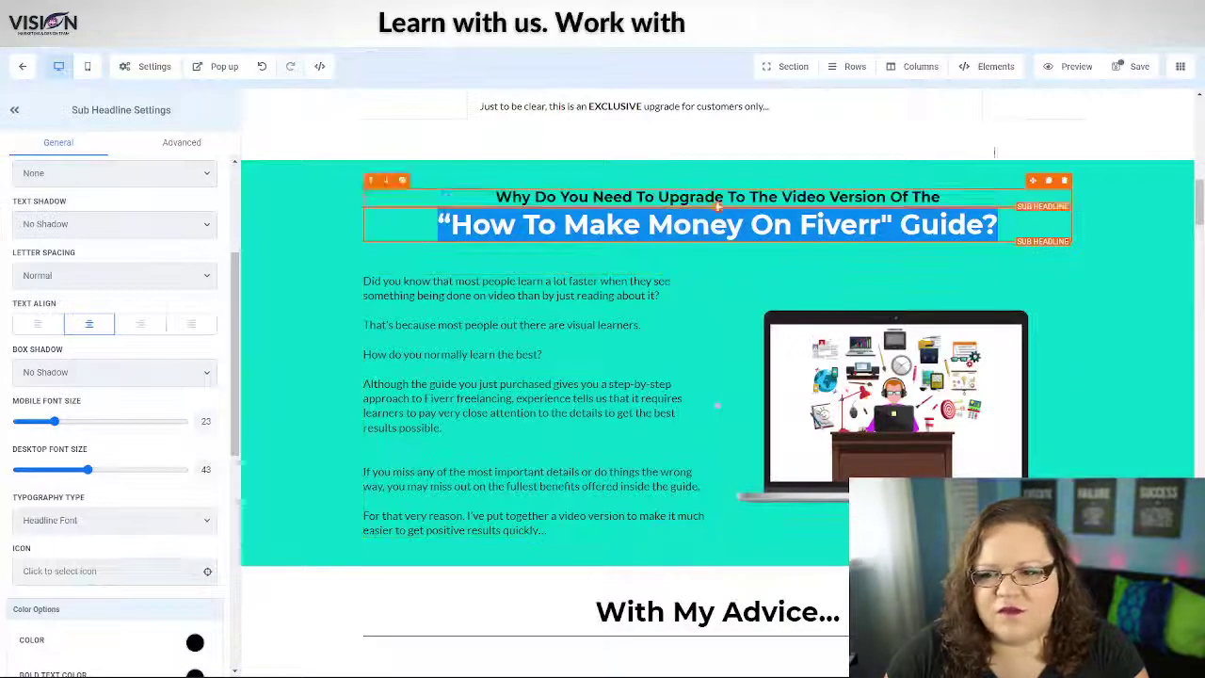
click(719, 556)
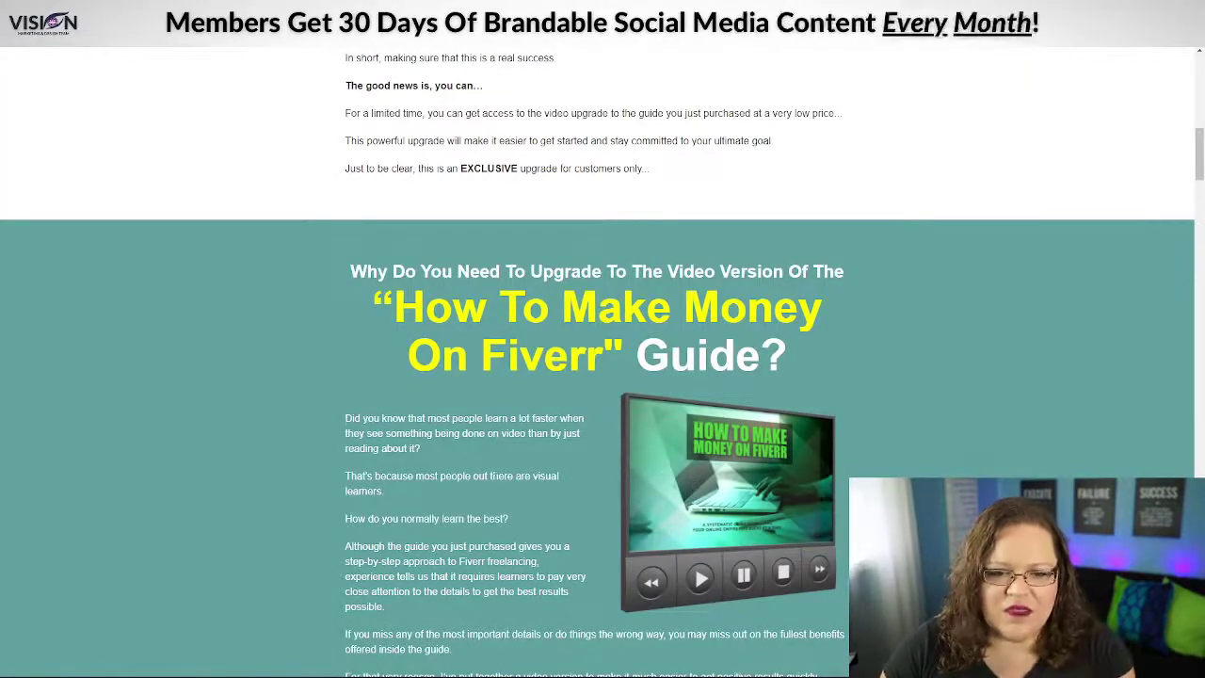
scroll(426, 471, down, 3)
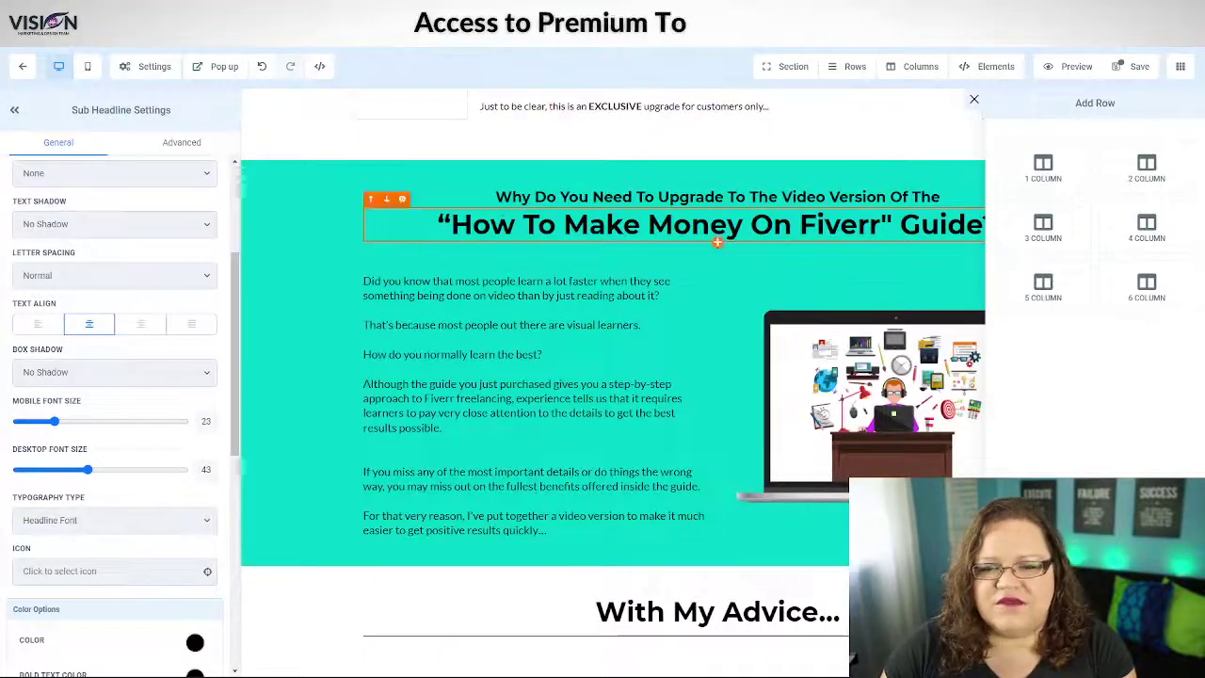
click(1043, 234)
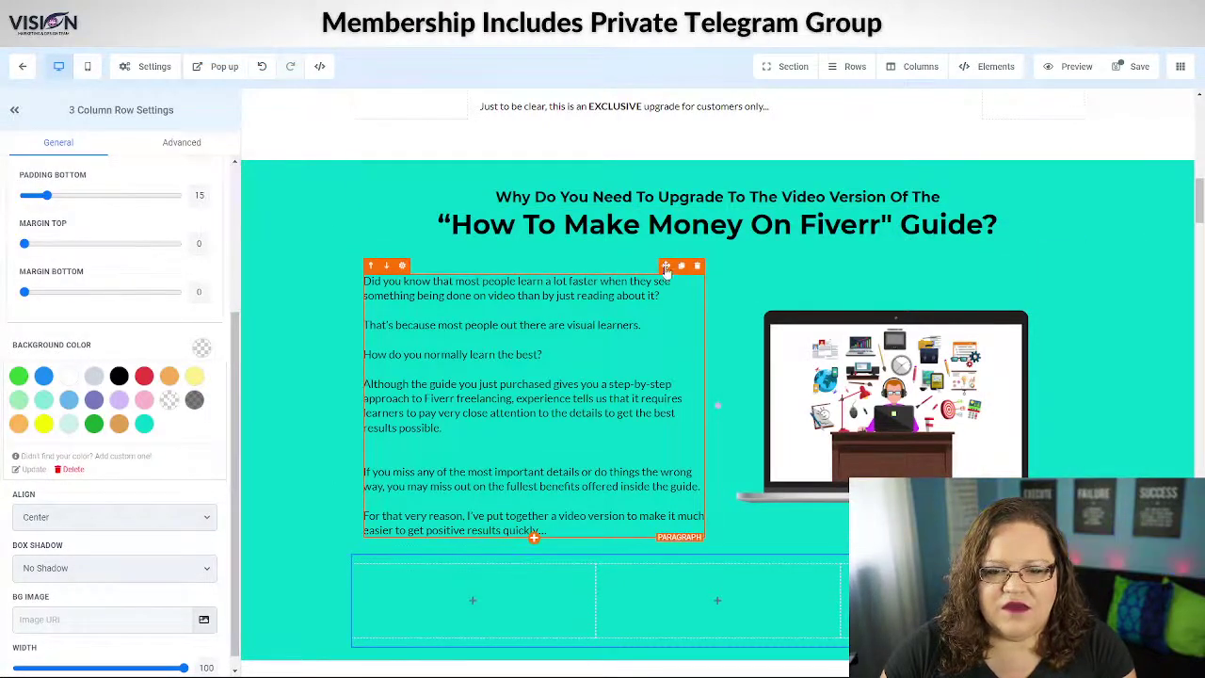
Move the paragraph into the new row's middle column and place the “How To Make Money On Fiverr" Guide? headline above it
drag(590, 494, 558, 621)
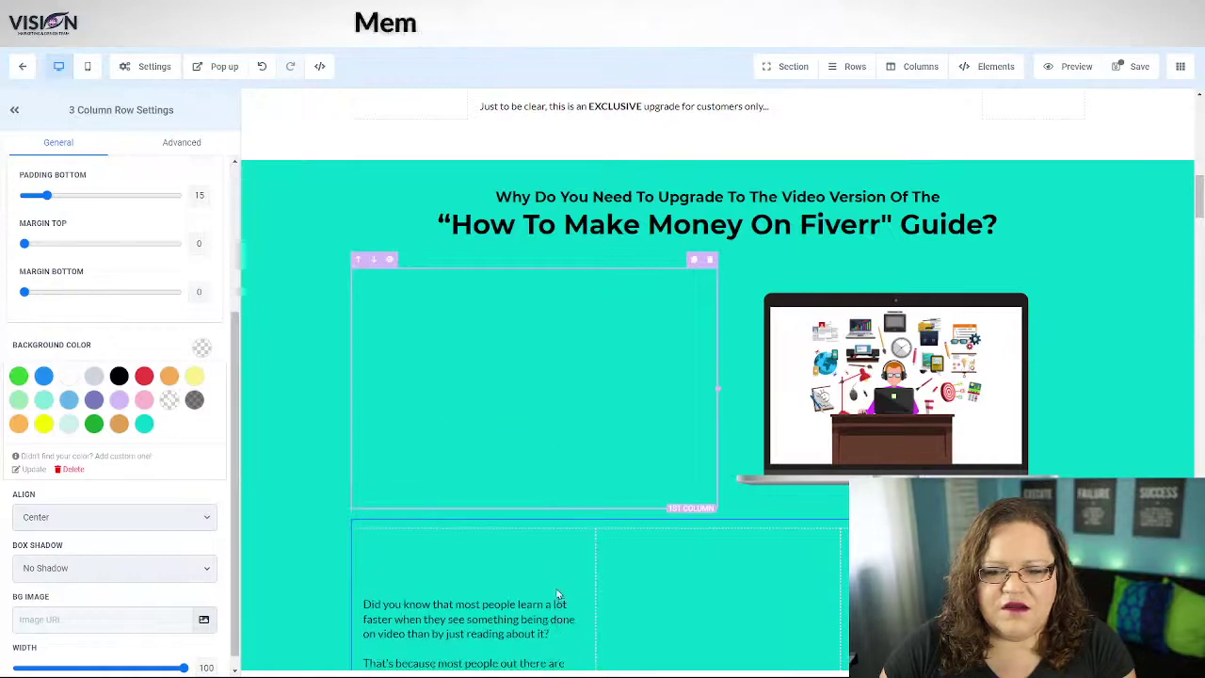
drag(563, 571, 706, 569)
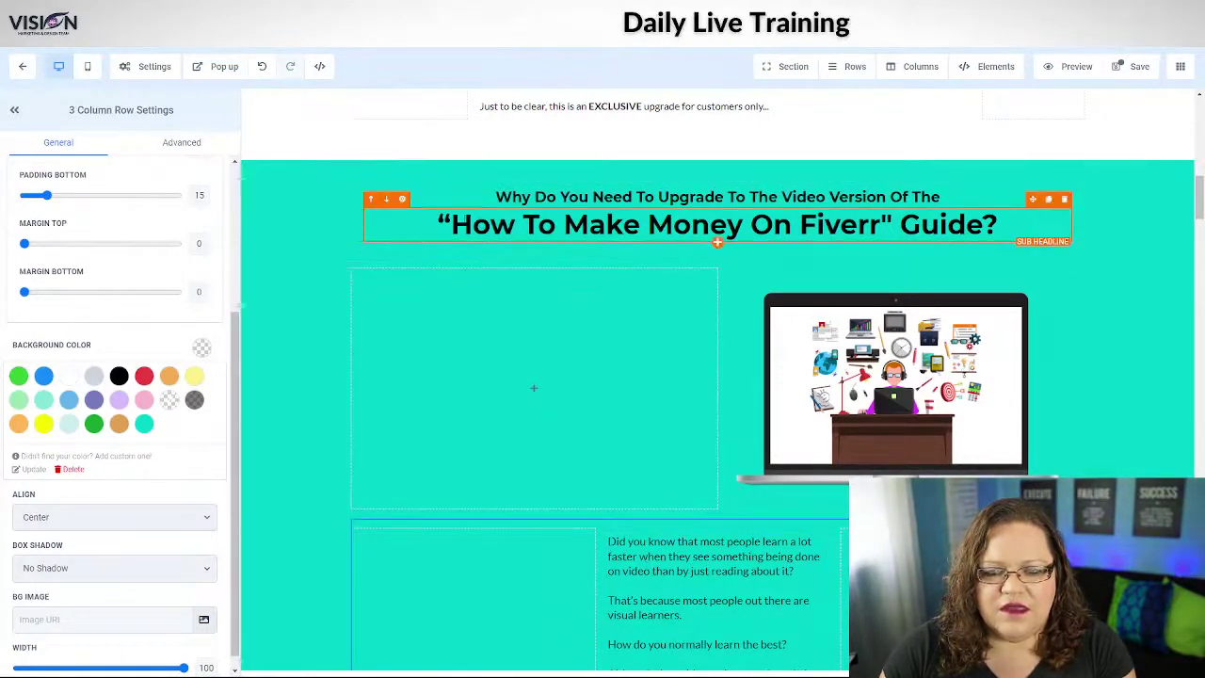
drag(1034, 201, 716, 527)
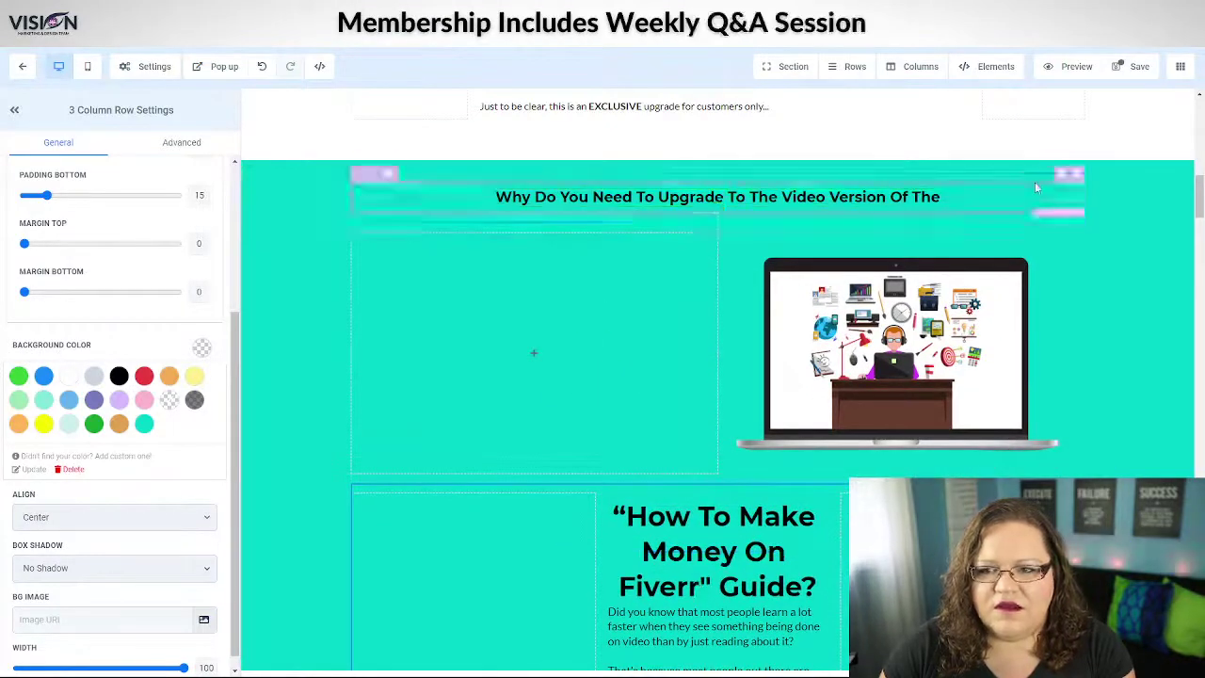
Move the "Why Do You Need To Upgrade" sub-headline and the laptop image into the three-column row and delete the two emptied rows
drag(716, 197, 732, 520)
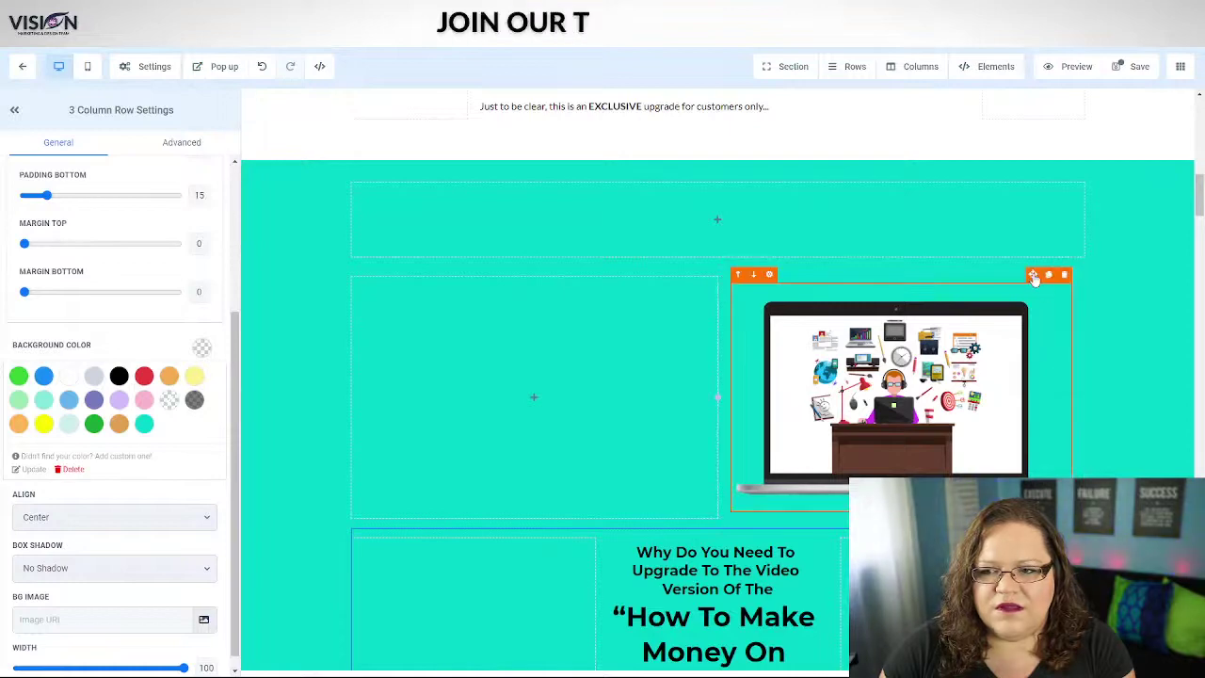
drag(1033, 275, 1043, 537)
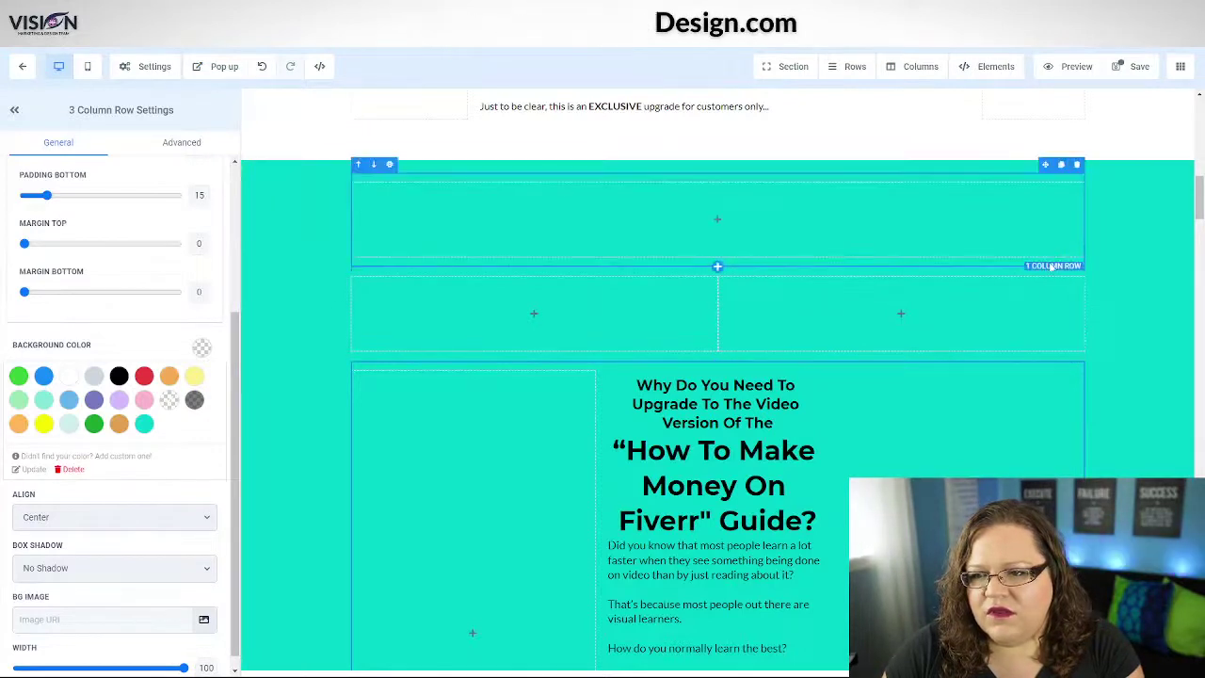
click(1078, 165)
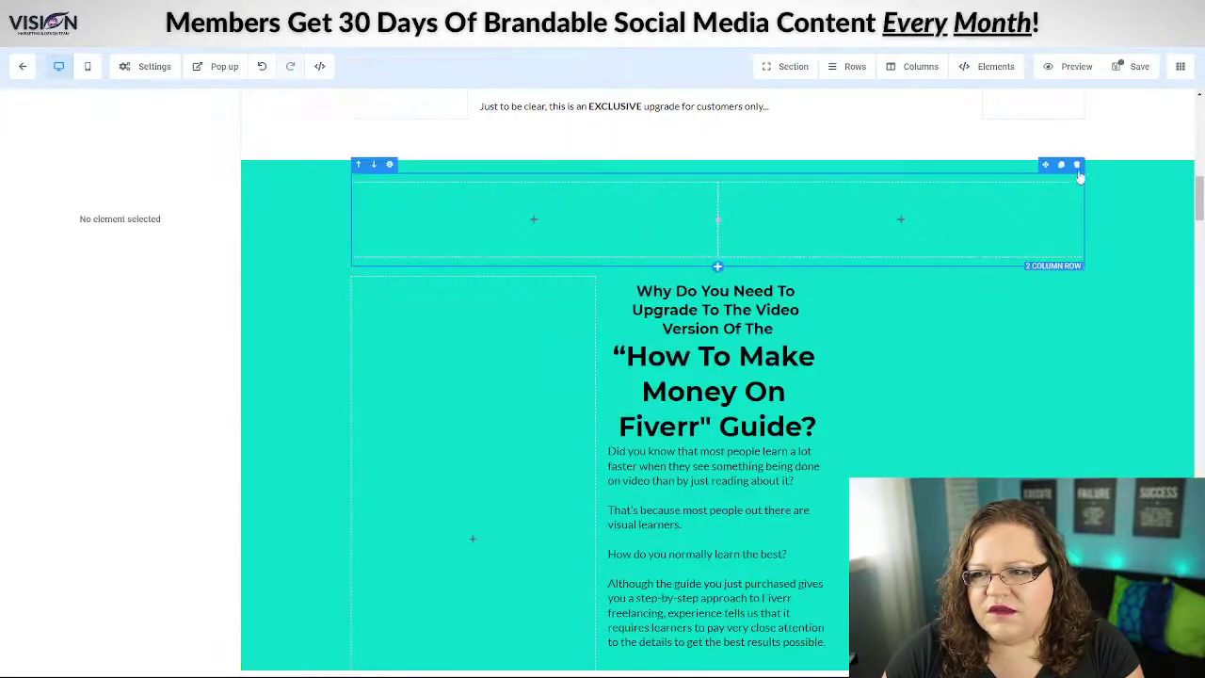
click(1079, 166)
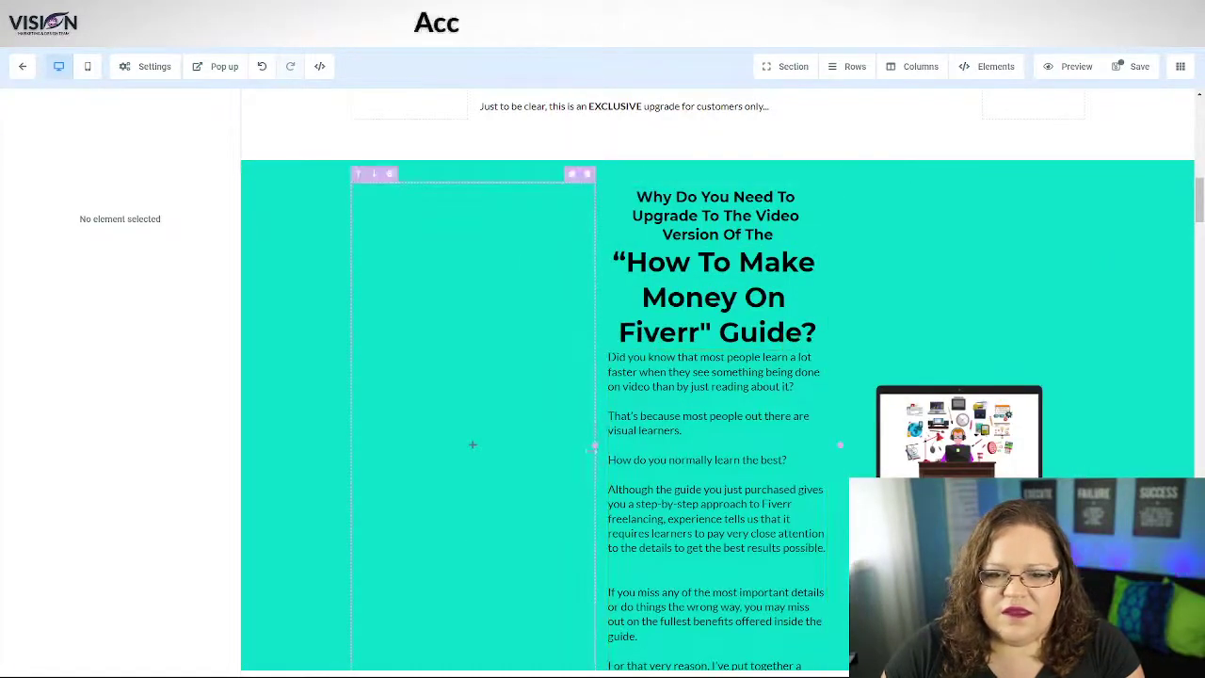
Narrow the three-column row's empty first column and try to reposition the laptop image beside the paragraph
click(535, 430)
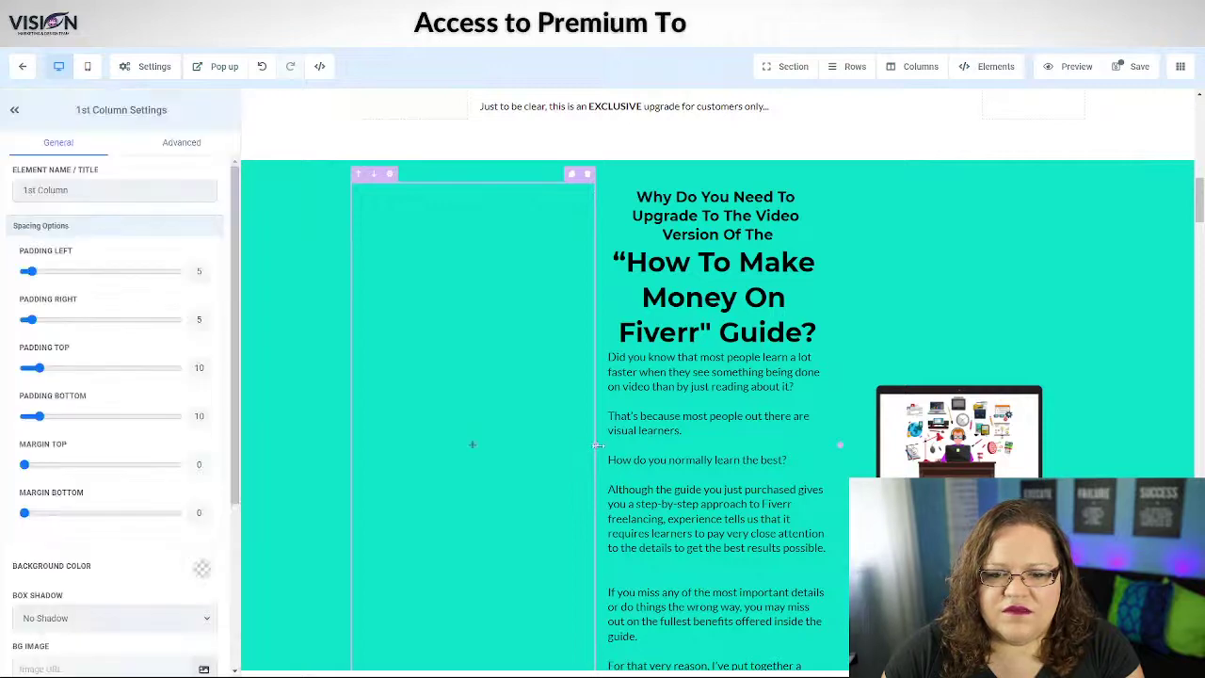
drag(564, 445, 459, 398)
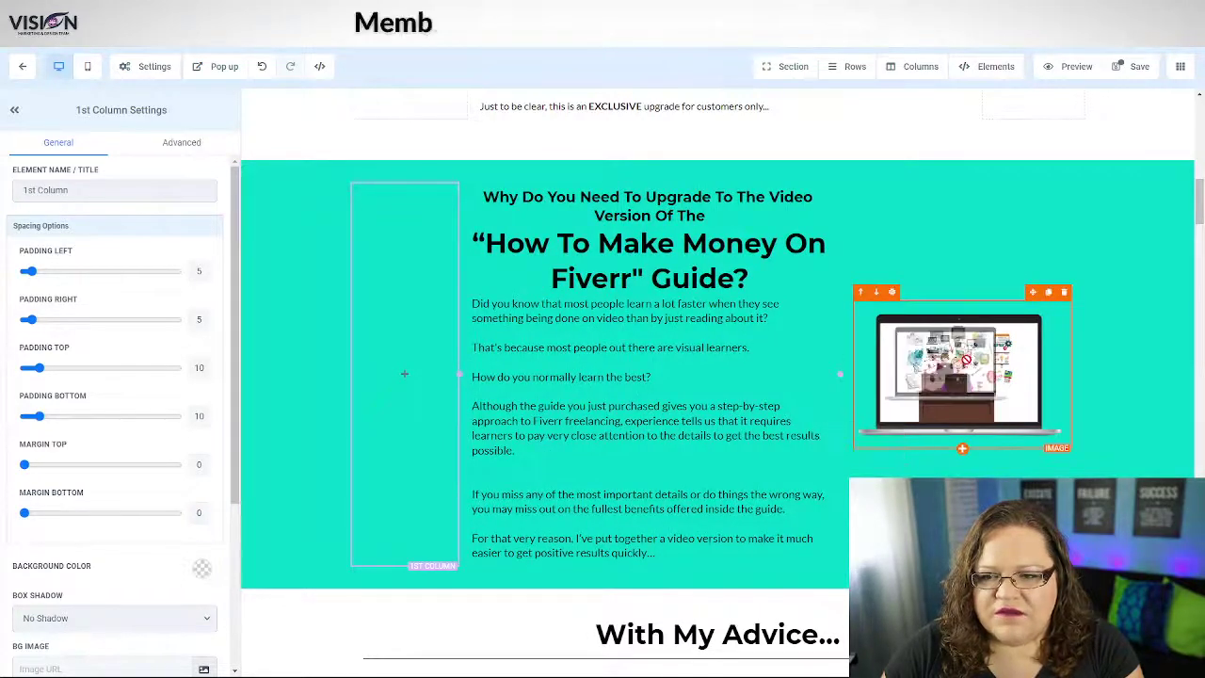
drag(1040, 291, 835, 508)
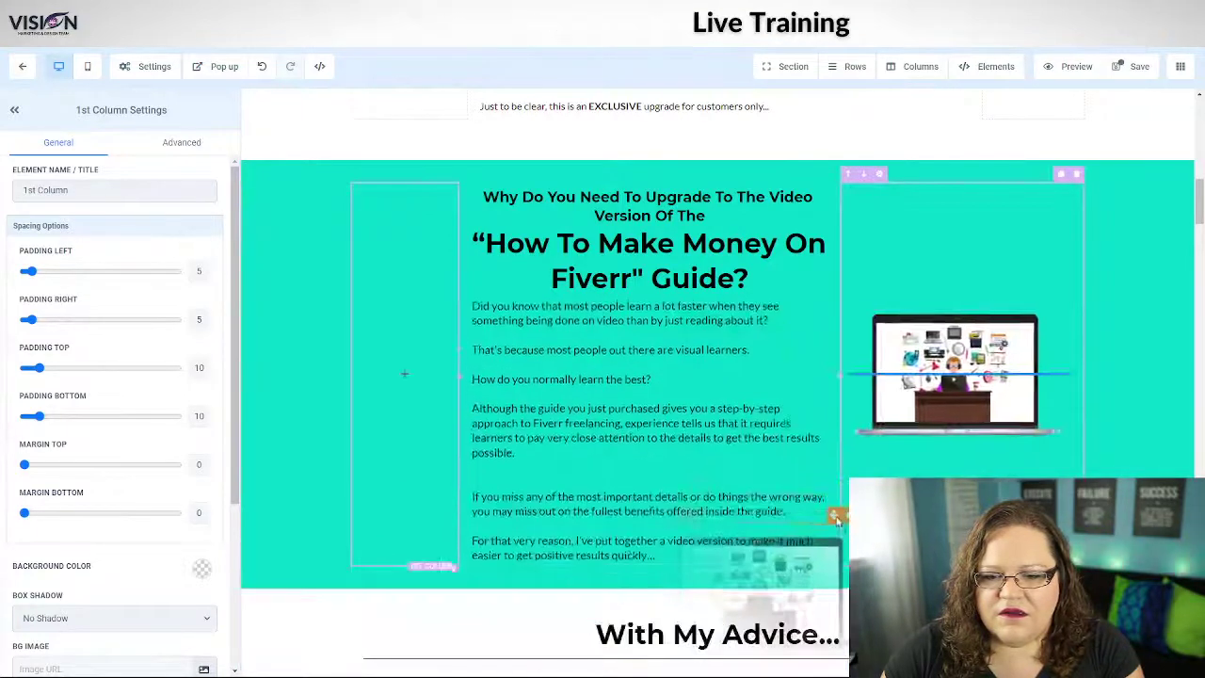
drag(774, 449, 1024, 347)
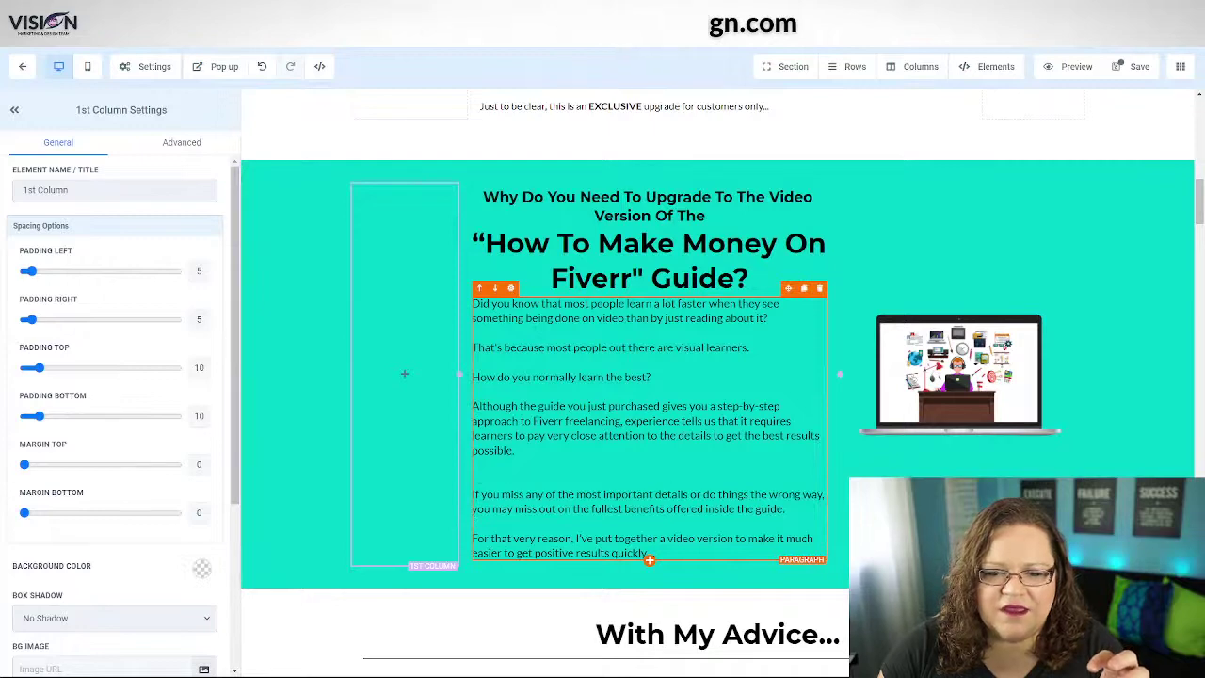
Duplicate the paragraph in the teal section's middle column and delete the duplicate
click(802, 289)
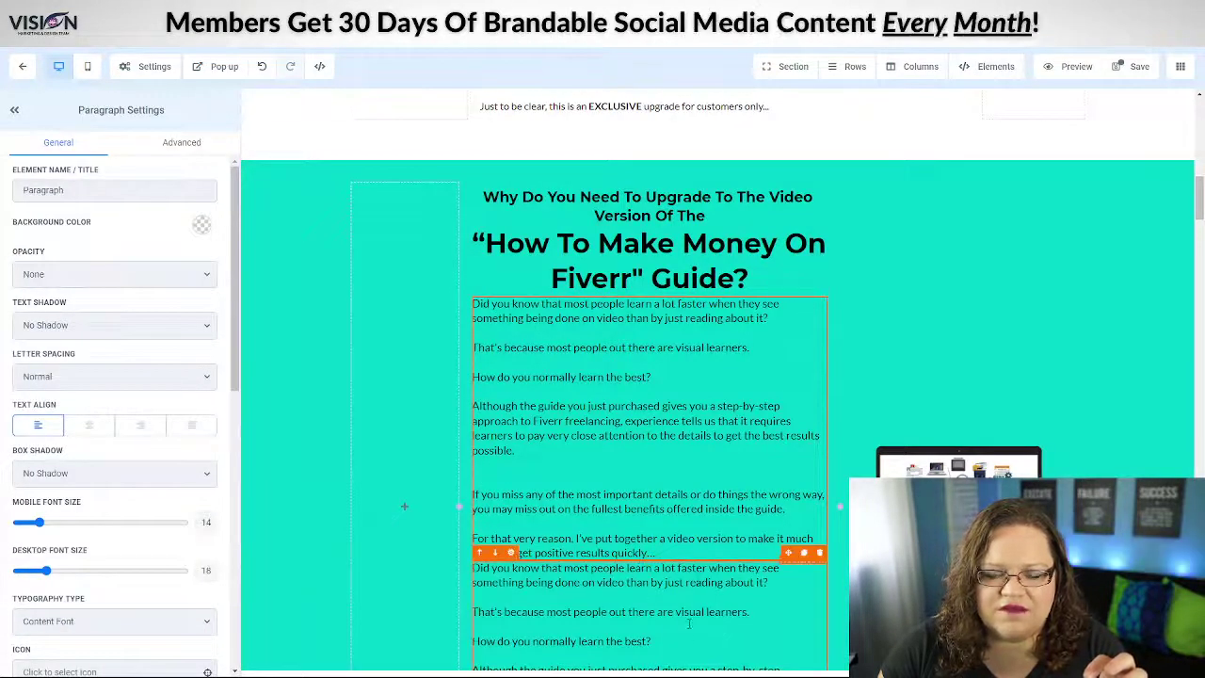
scroll(649, 376, down, 3)
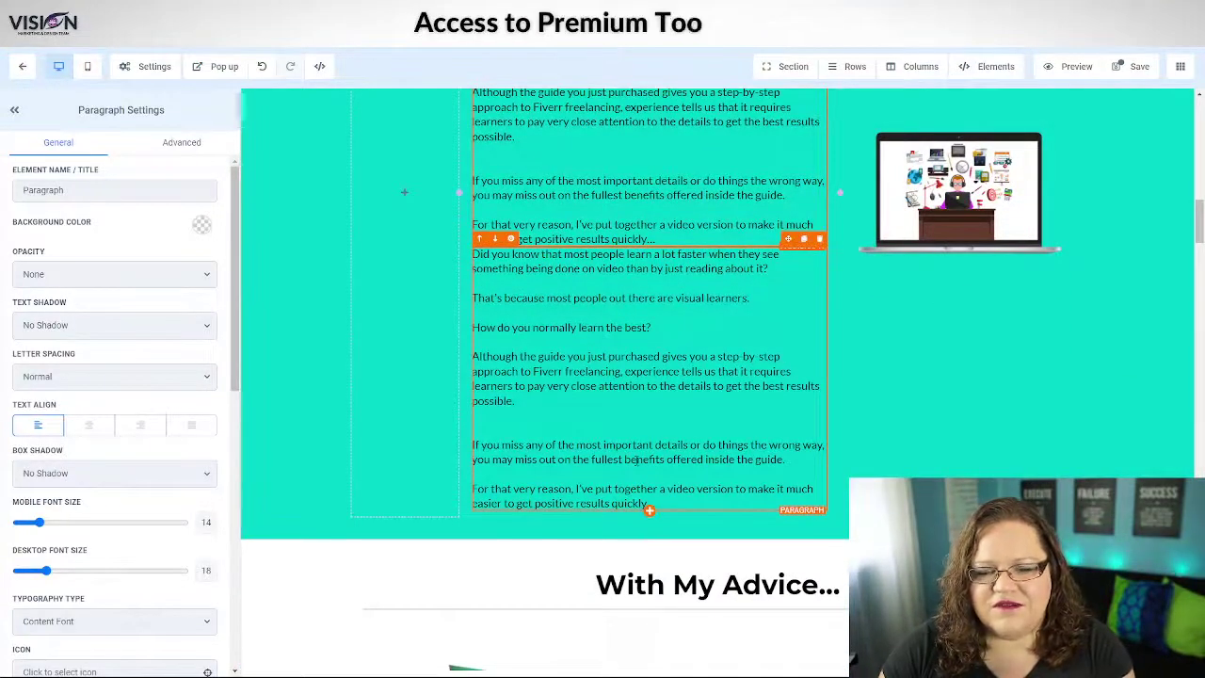
scroll(761, 558, up, 3)
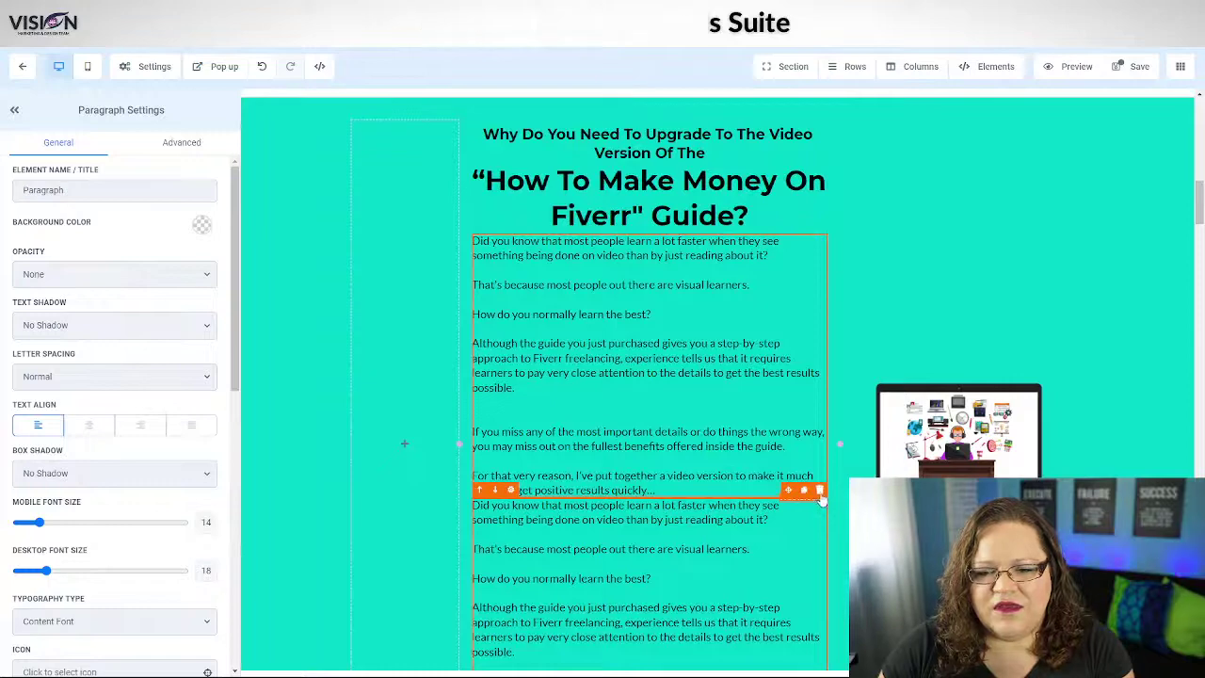
click(819, 491)
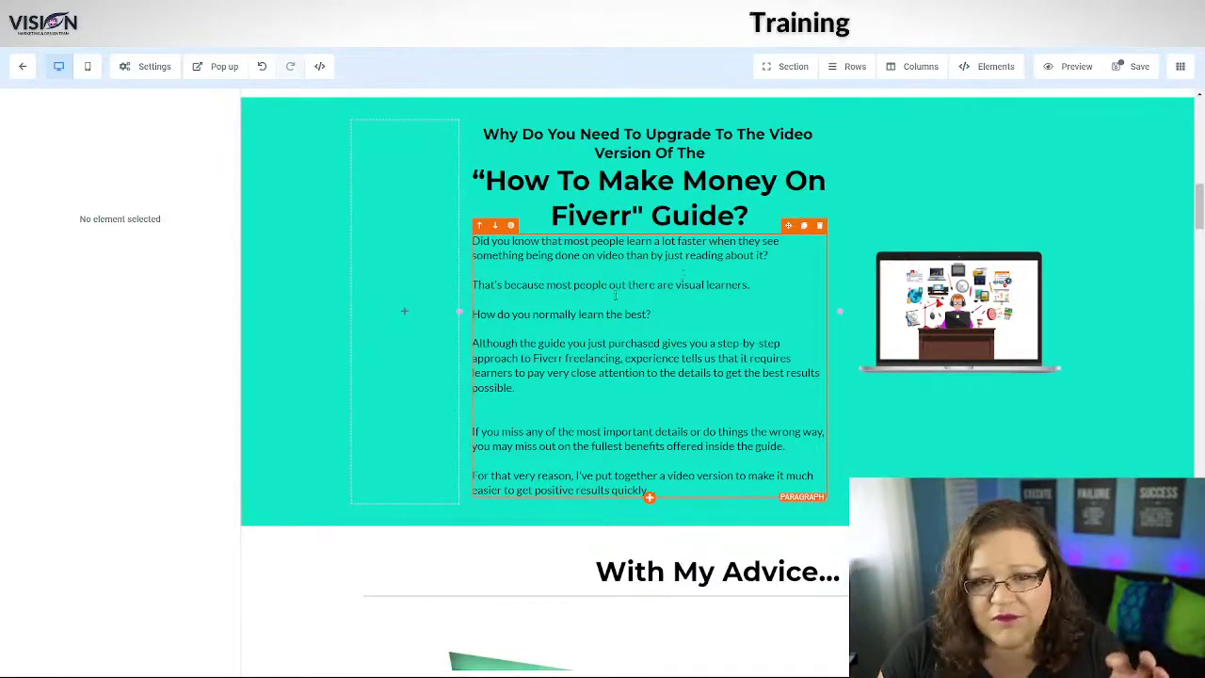
Undo the teal section's layout changes back to the original headline row and two-column row, without the added three-column row
click(262, 69)
click(261, 67)
click(262, 68)
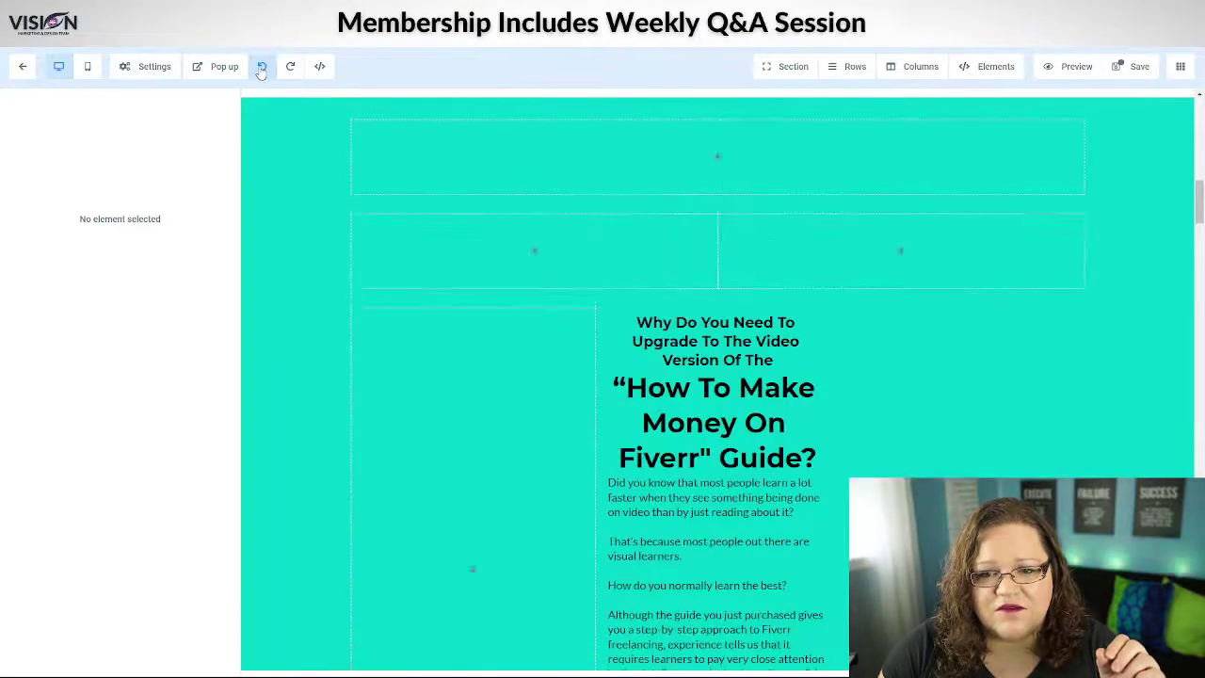
click(262, 68)
click(262, 70)
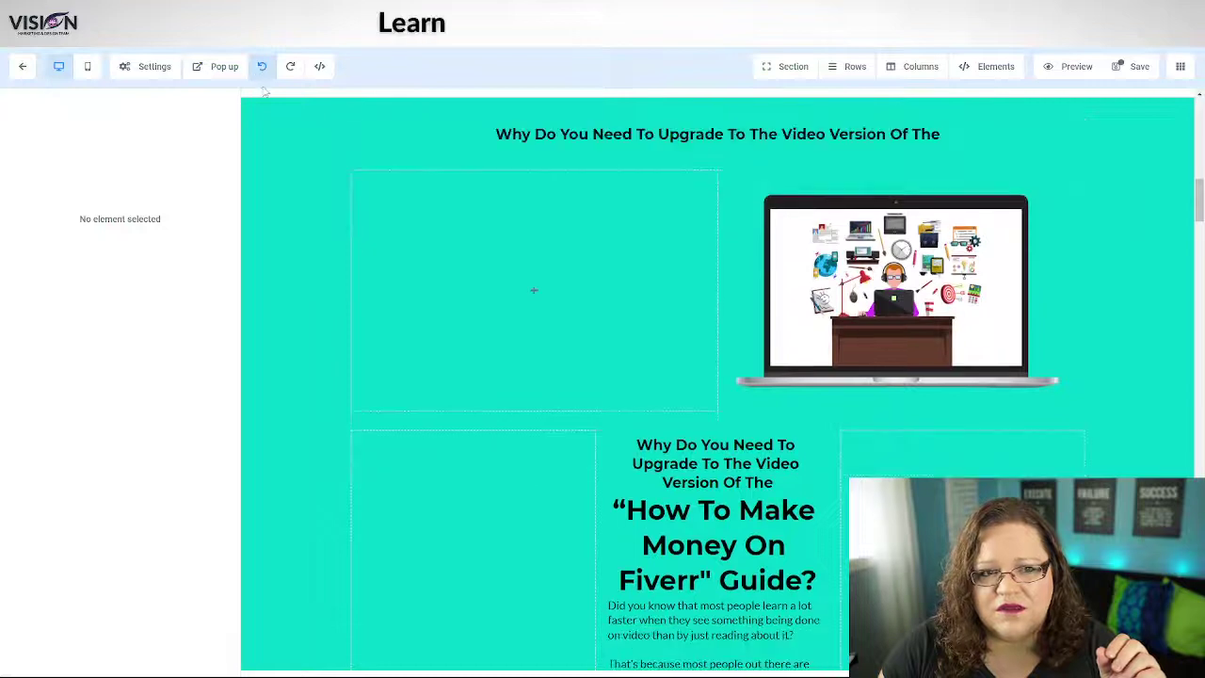
click(262, 70)
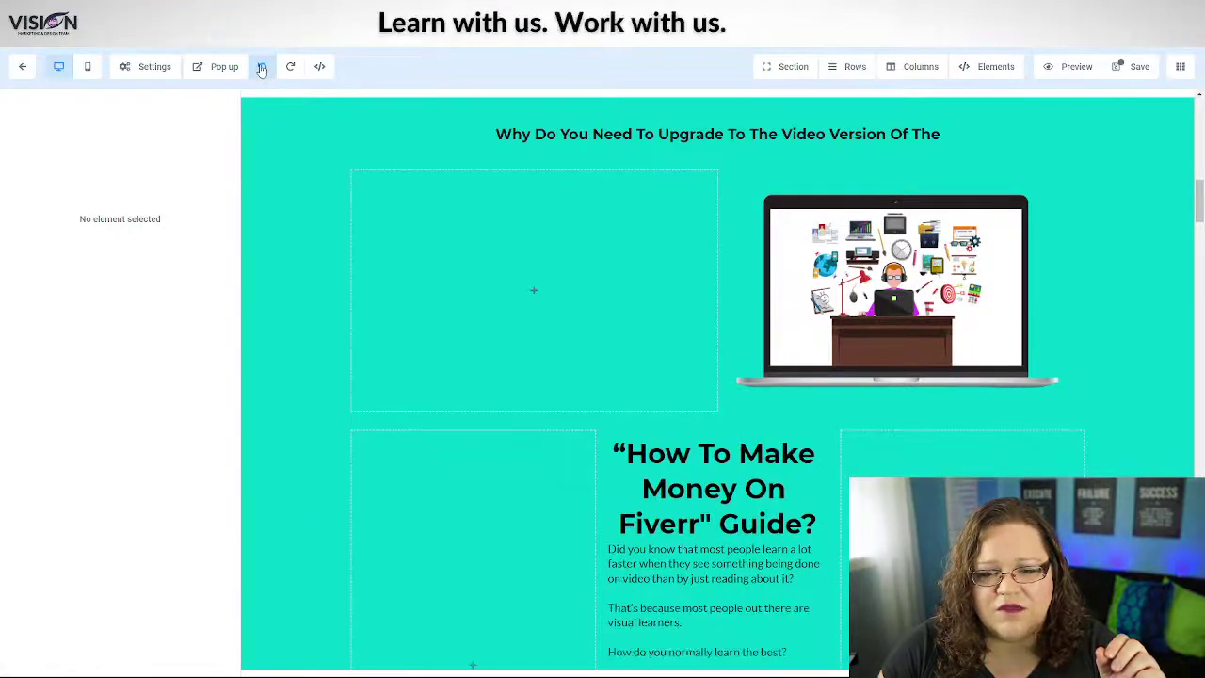
click(262, 69)
click(262, 70)
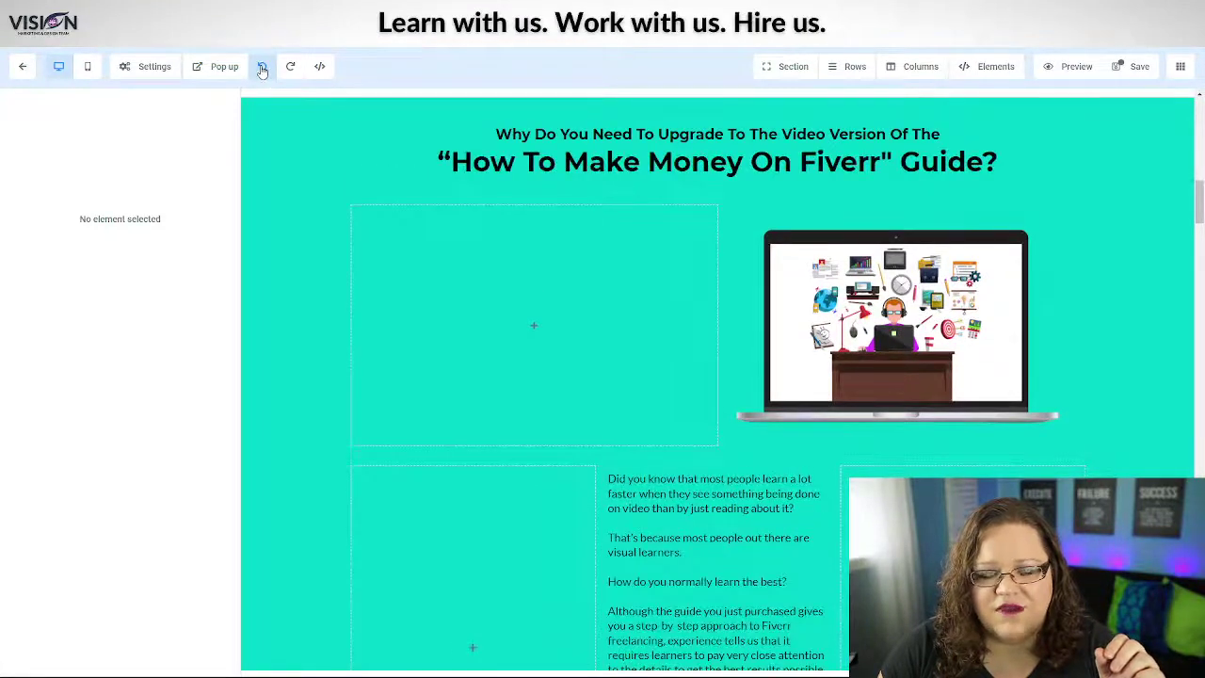
click(262, 69)
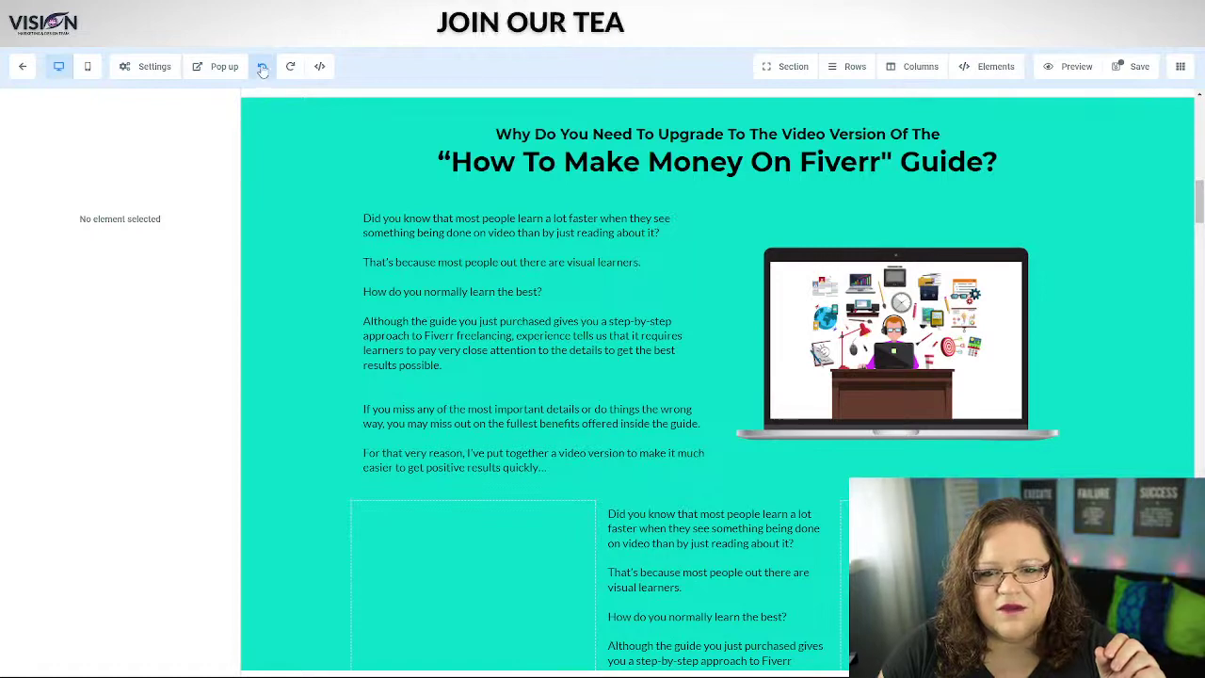
click(261, 70)
click(261, 69)
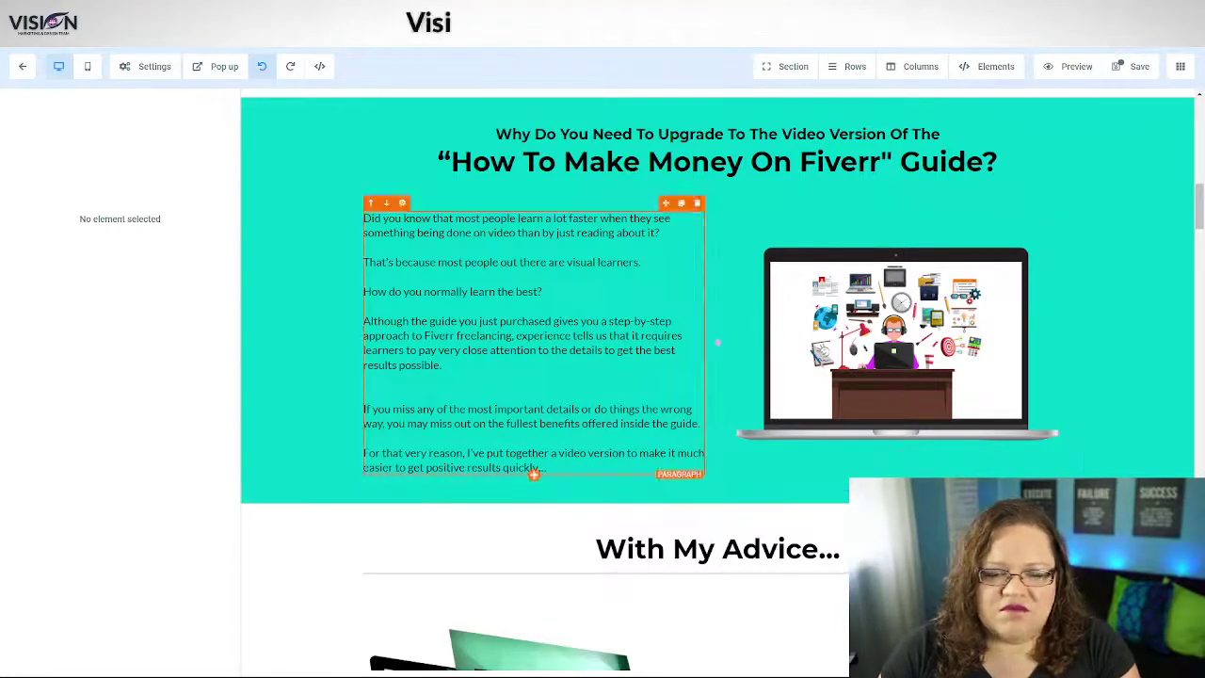
Following the reference, set the bold text color of “How To Make Money On Fiverr" Guide? to yellow and of the sub-headline above it to white
scroll(532, 471, up, 1)
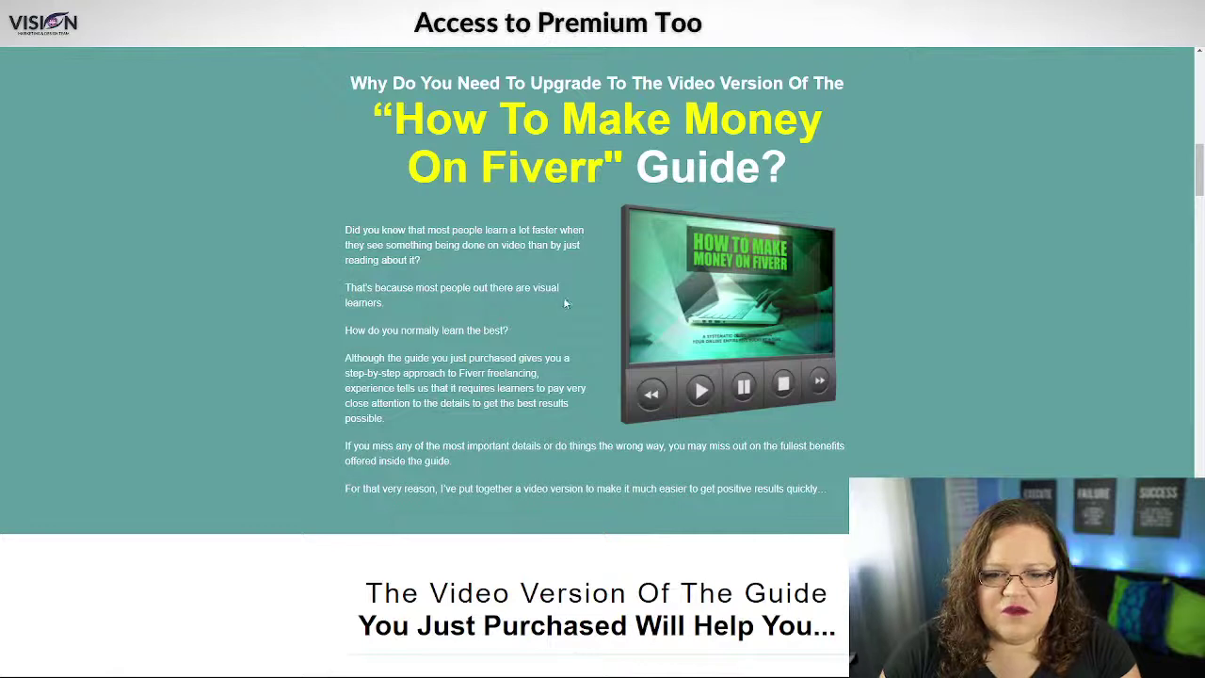
drag(328, 443, 827, 490)
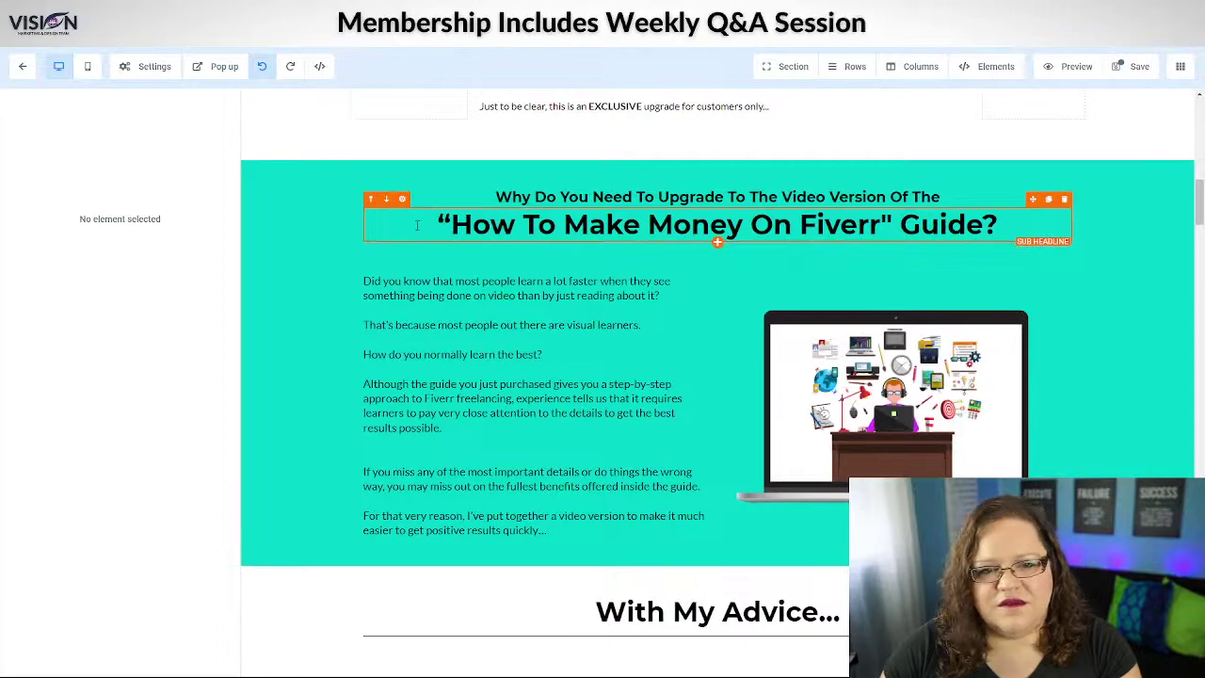
drag(417, 226, 998, 226)
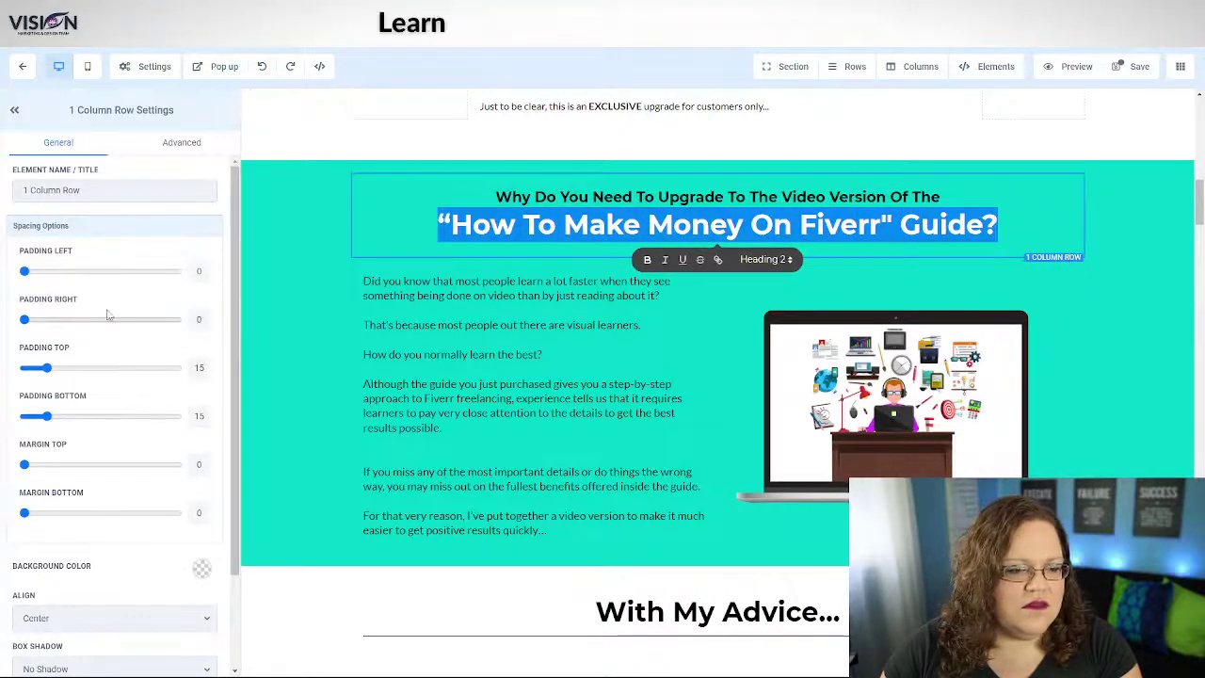
scroll(108, 316, down, 2)
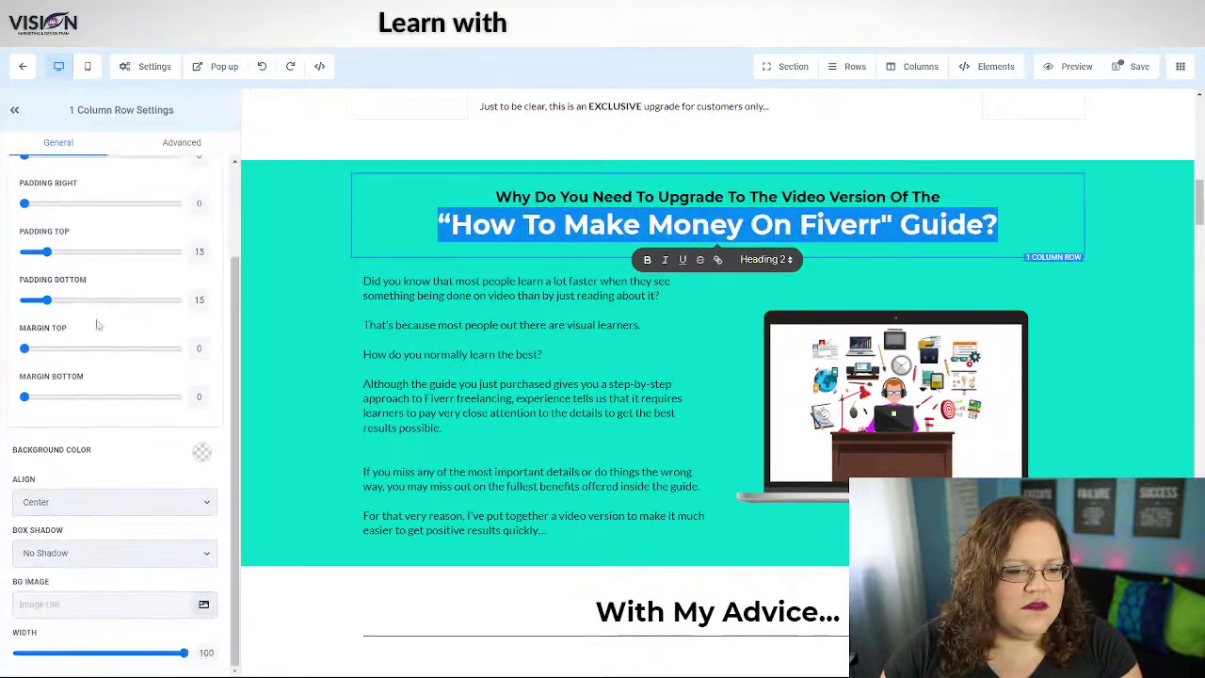
click(540, 226)
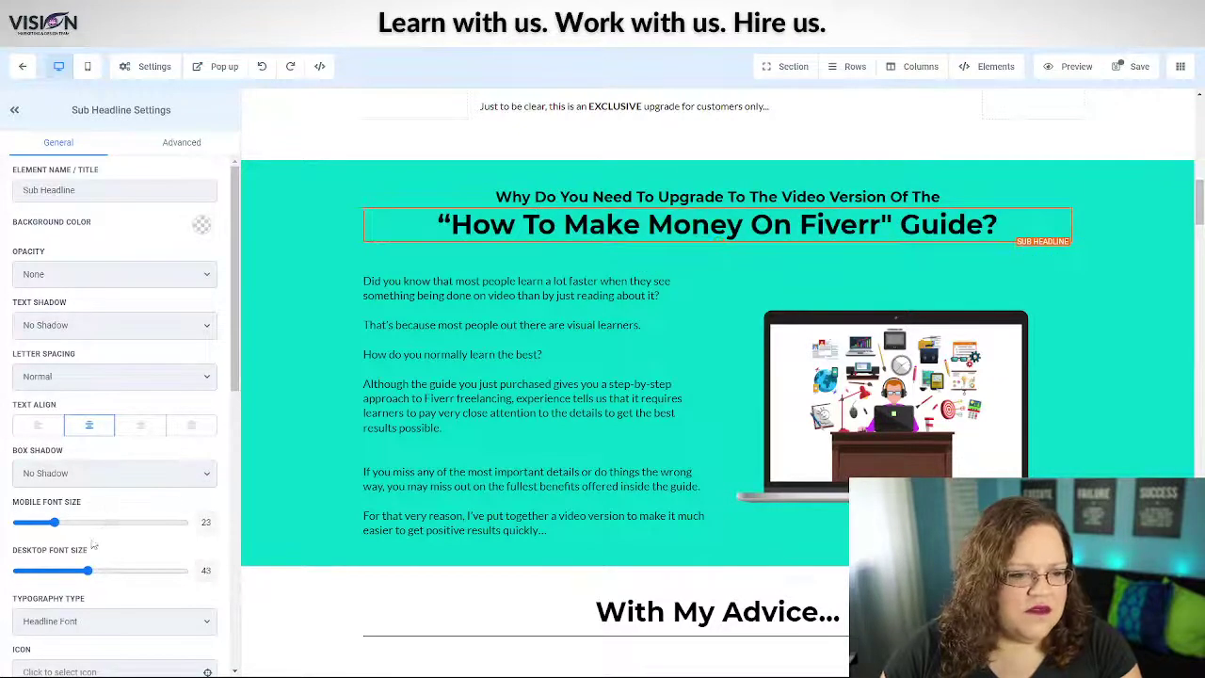
scroll(109, 513, down, 10)
scroll(124, 520, up, 6)
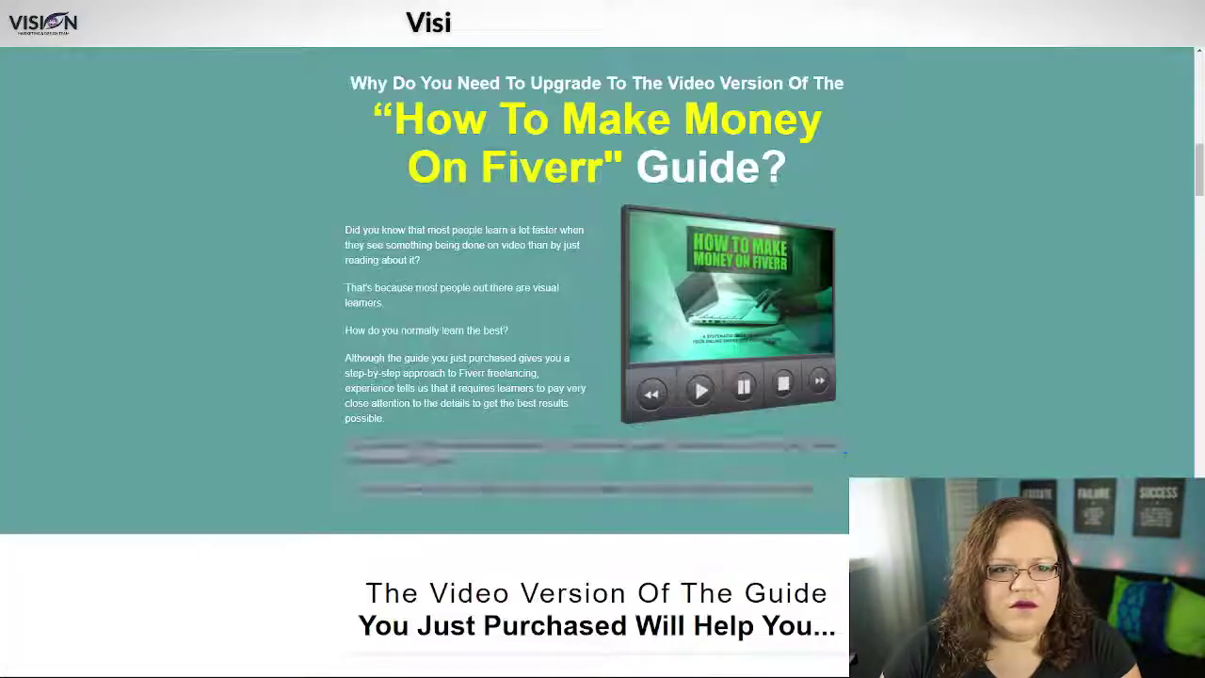
key(ctrl+a)
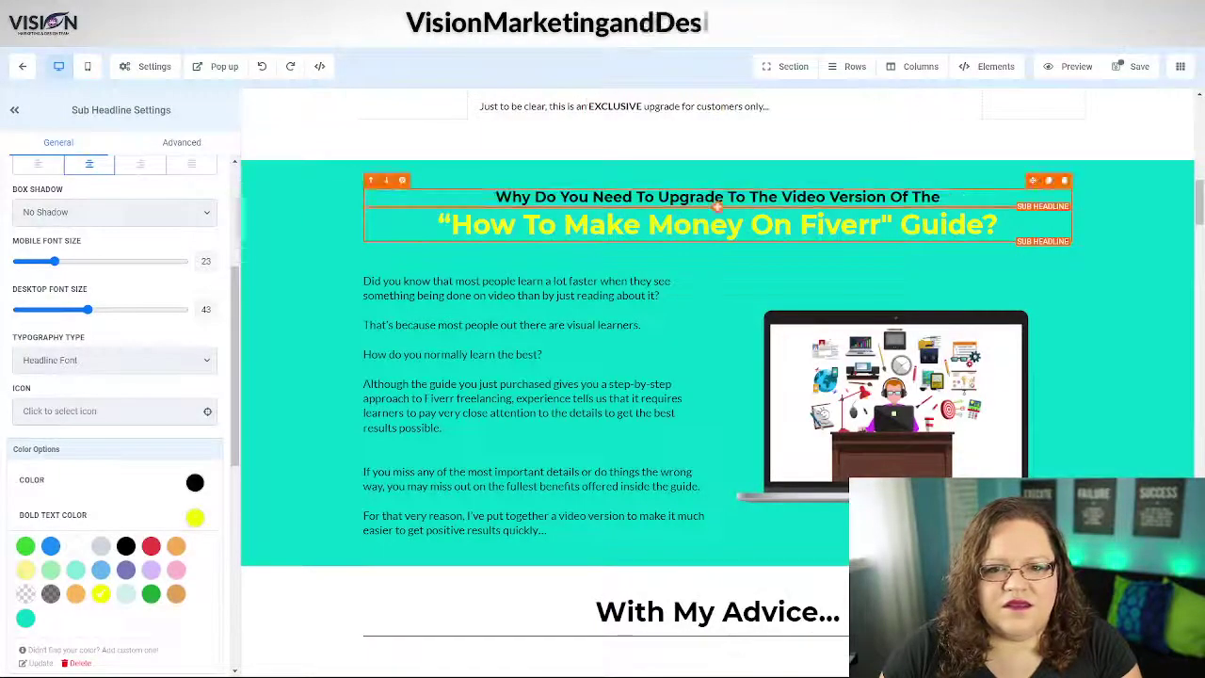
drag(482, 196, 940, 198)
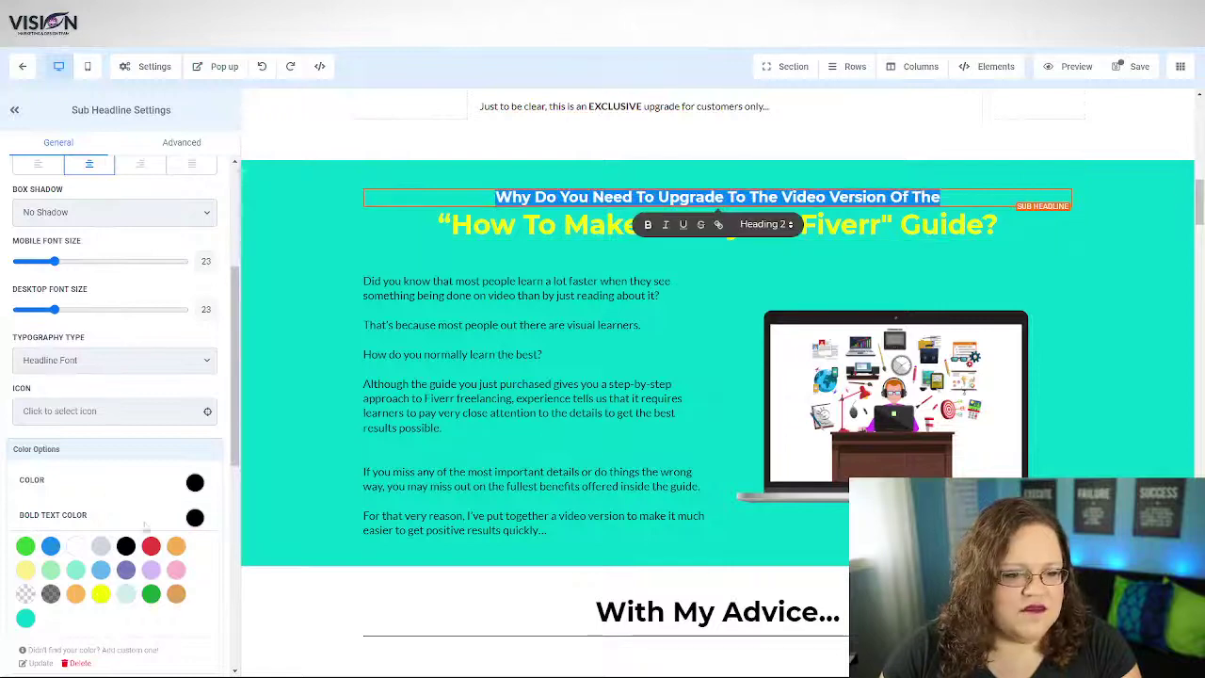
click(77, 547)
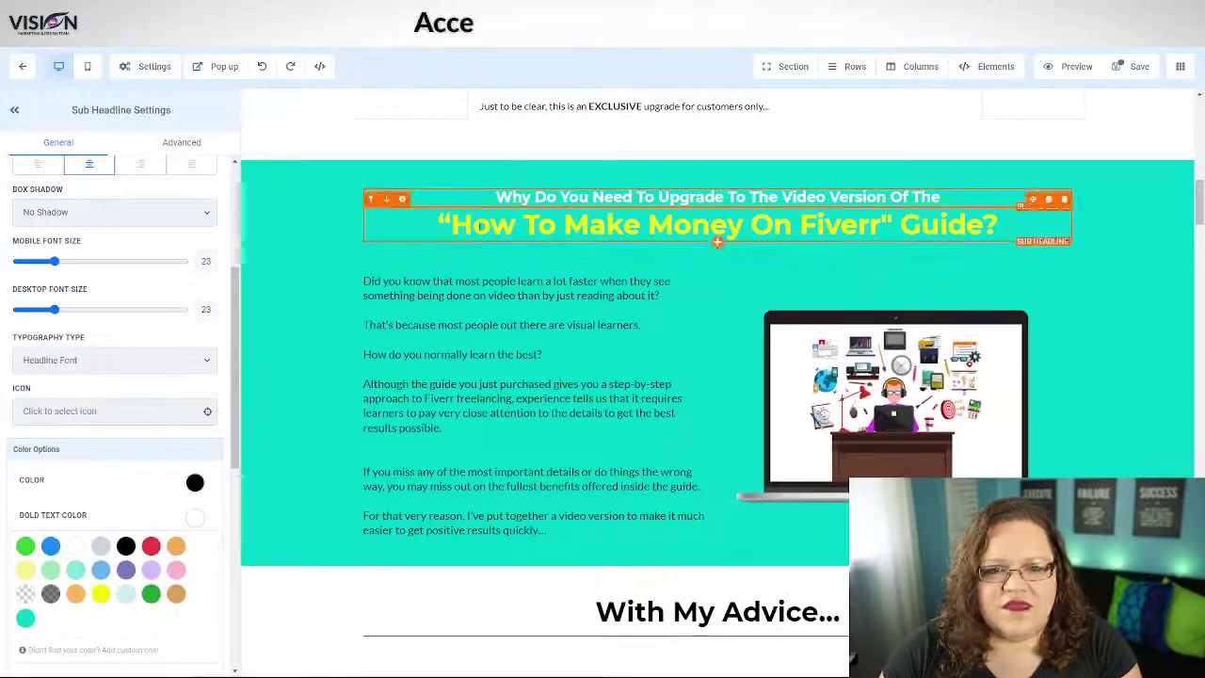
Set the yellow sub-headline's desktop font size to 65 and its left and right padding to 50
drag(88, 309, 104, 311)
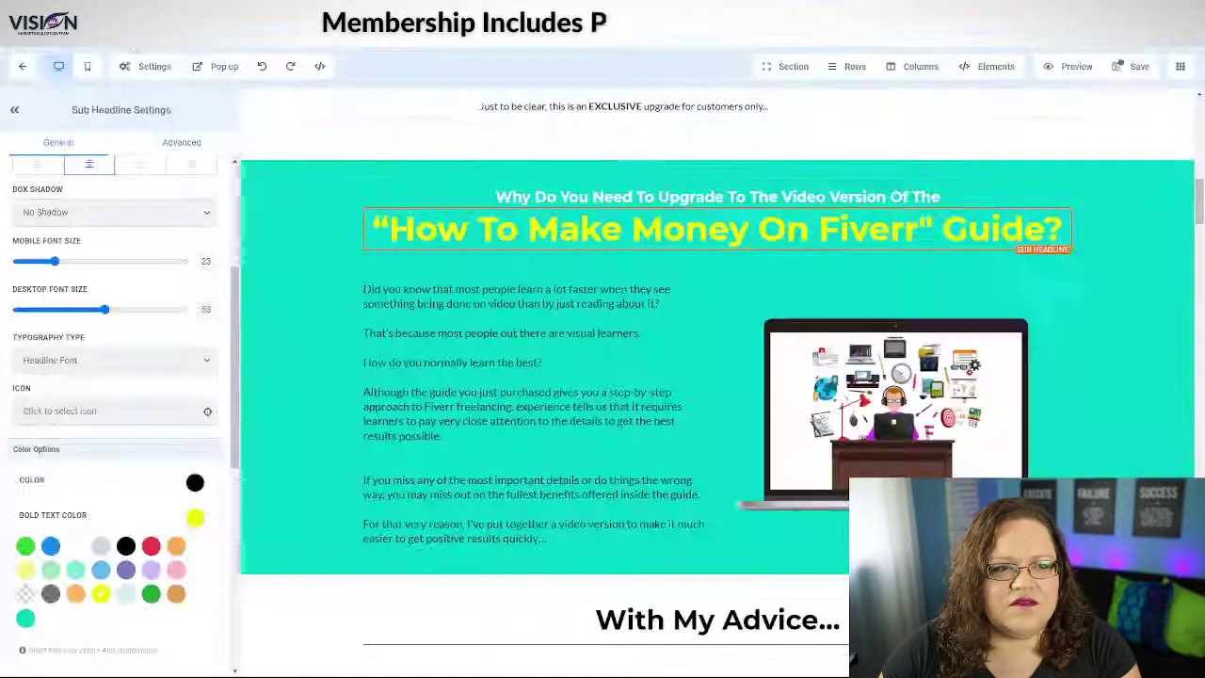
mouse_move(118, 320)
mouse_down()
mouse_move(161, 324)
mouse_move(127, 310)
mouse_up()
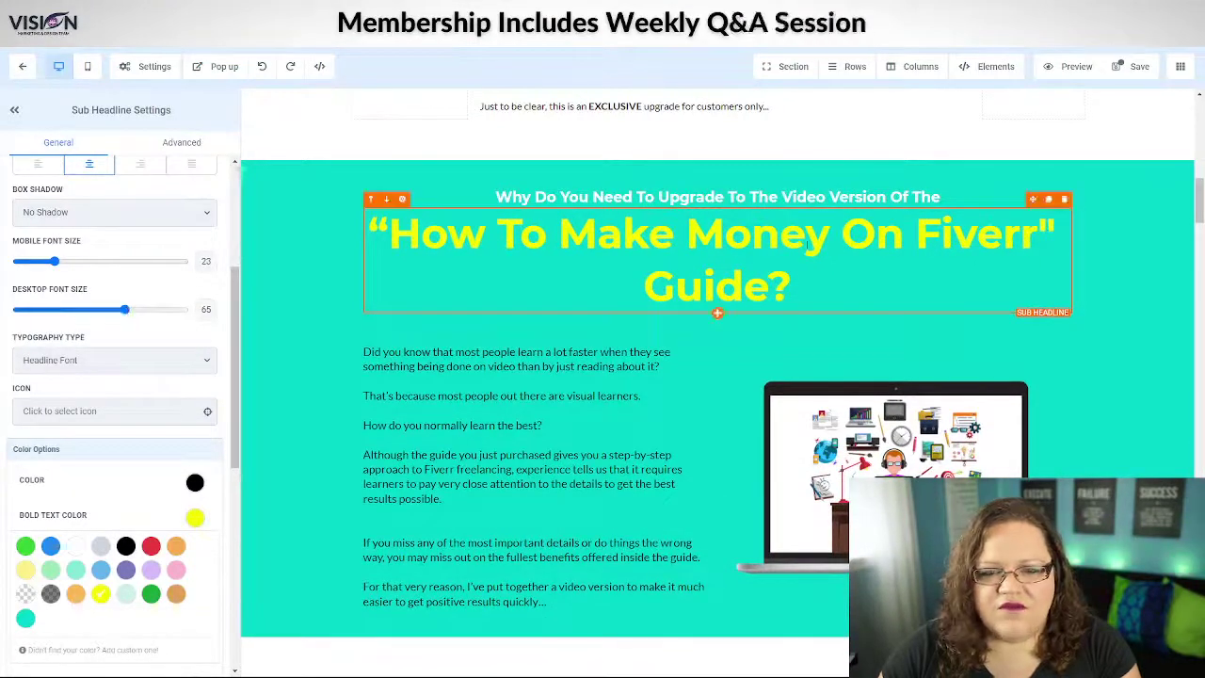
scroll(141, 273, up, 5)
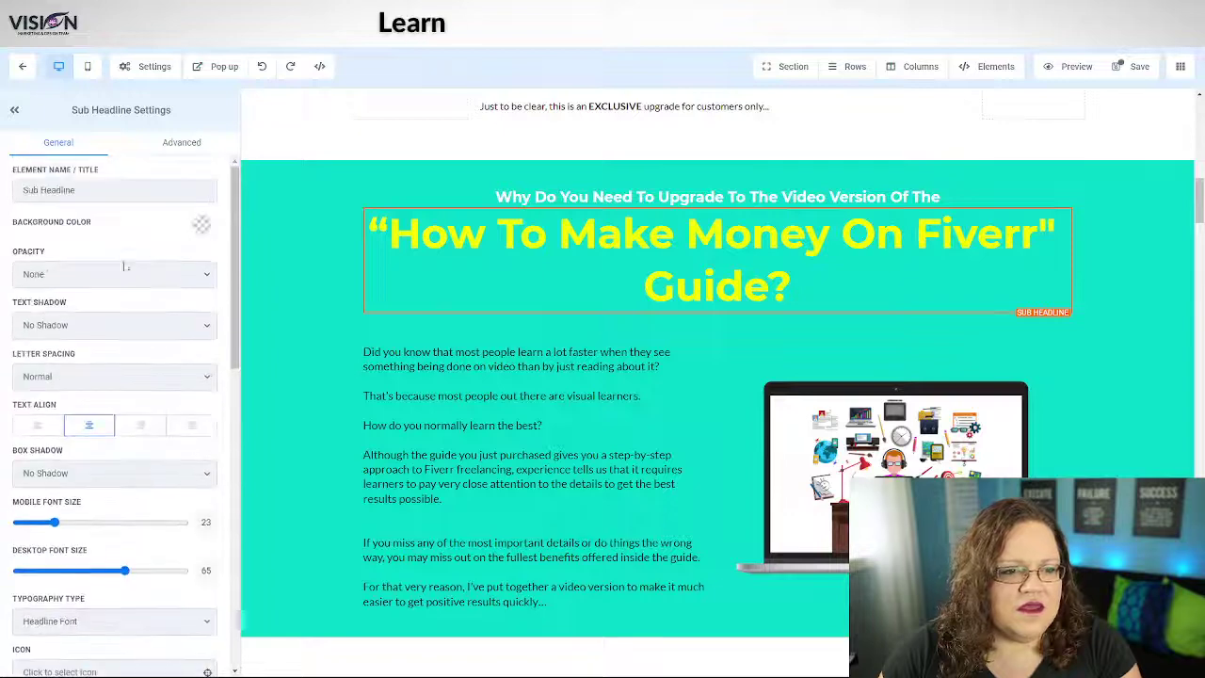
scroll(95, 290, down, 15)
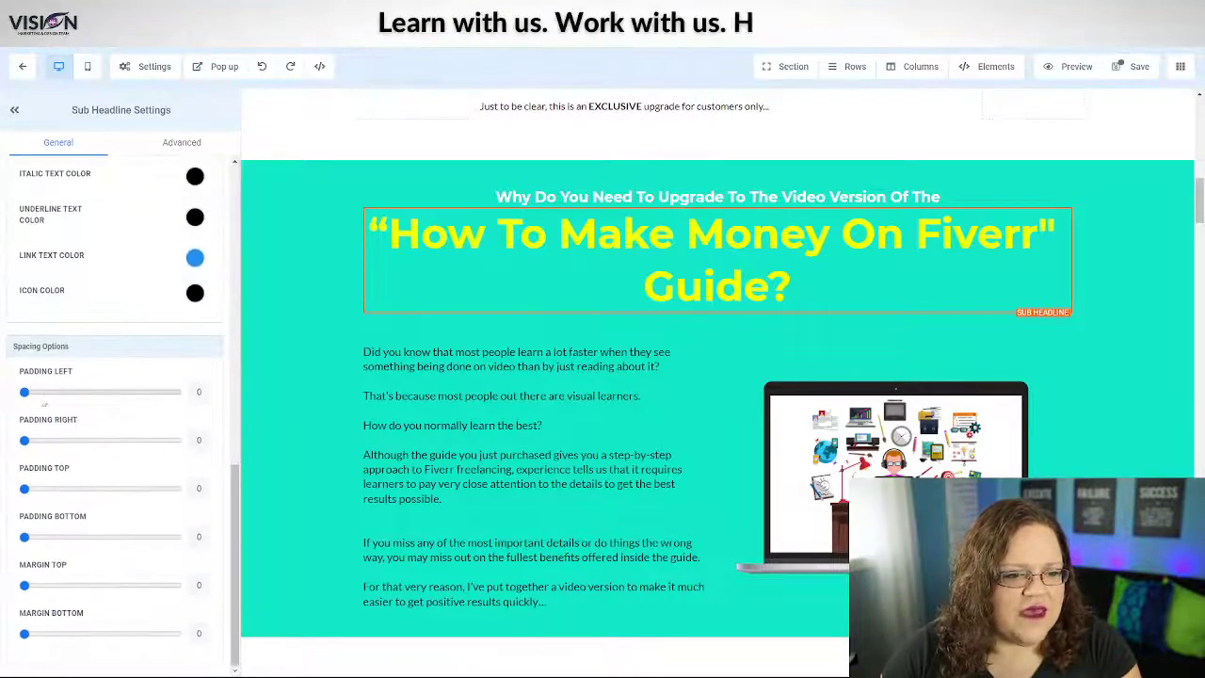
drag(43, 392, 104, 397)
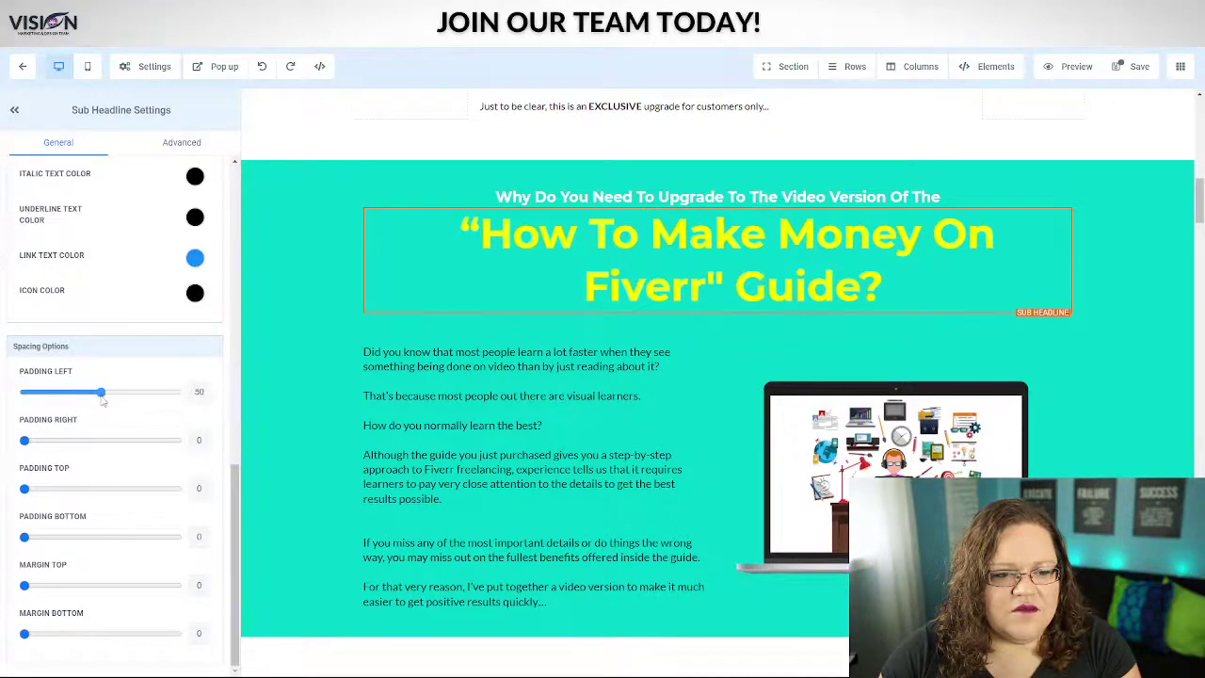
drag(77, 445, 101, 441)
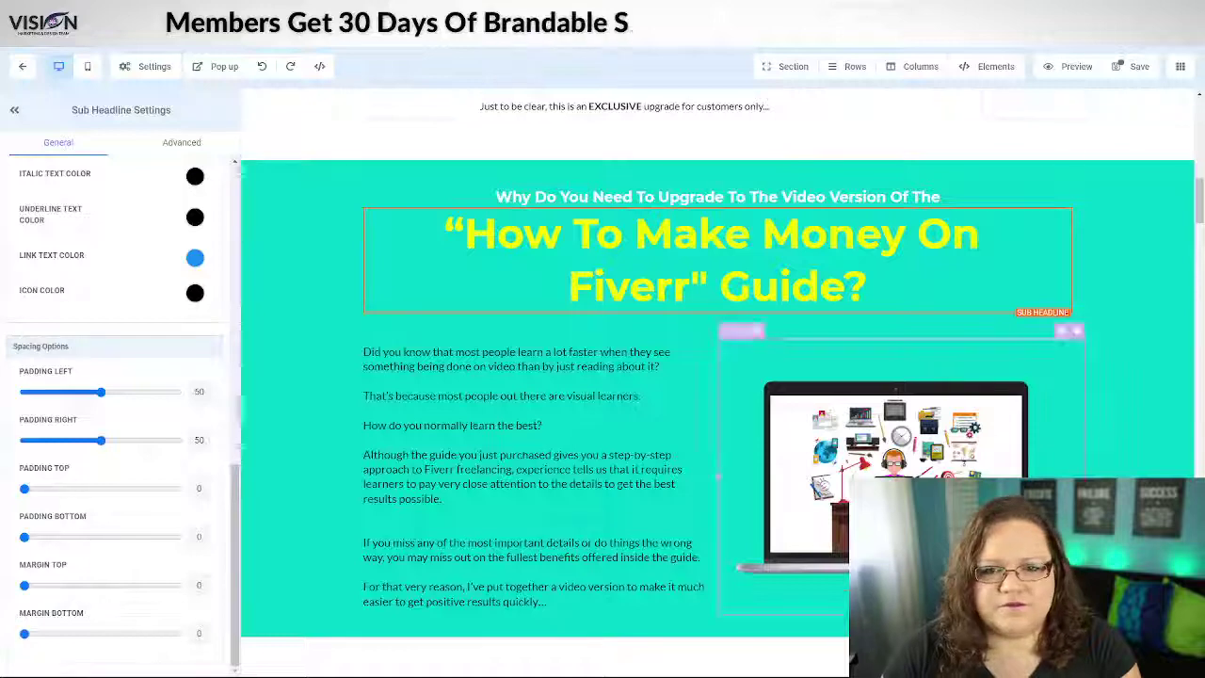
Set the bottom margin of the teal section's two-column row to 31
scroll(660, 404, down, 2)
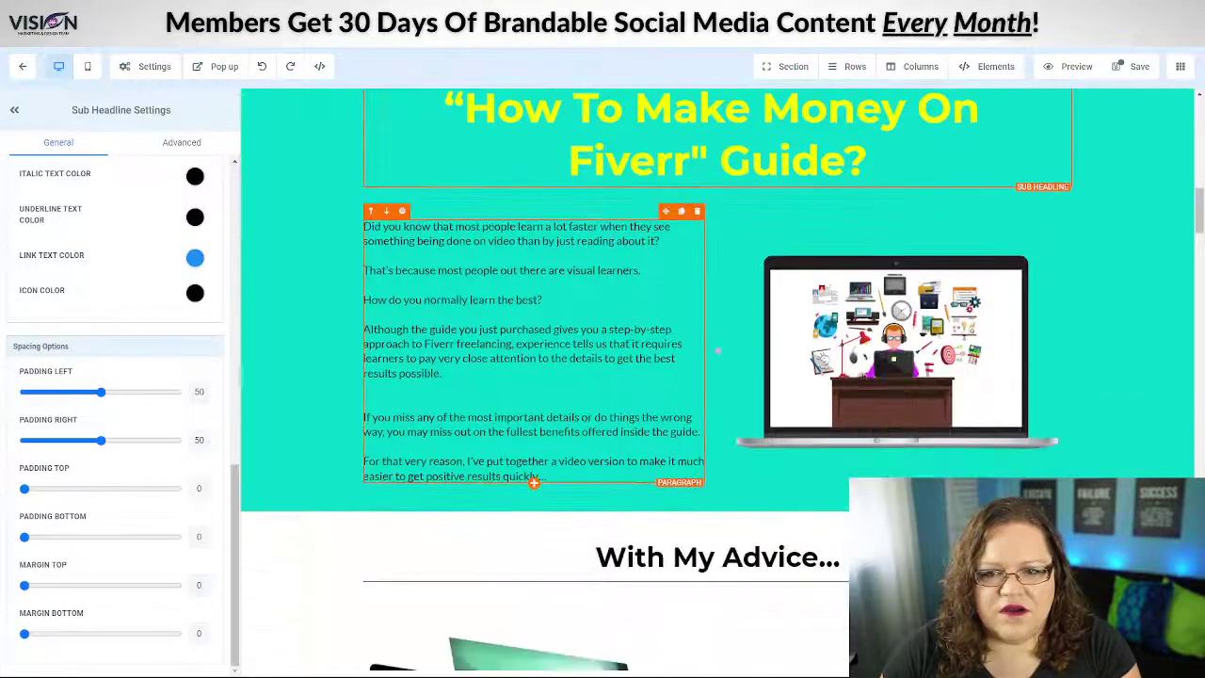
click(834, 378)
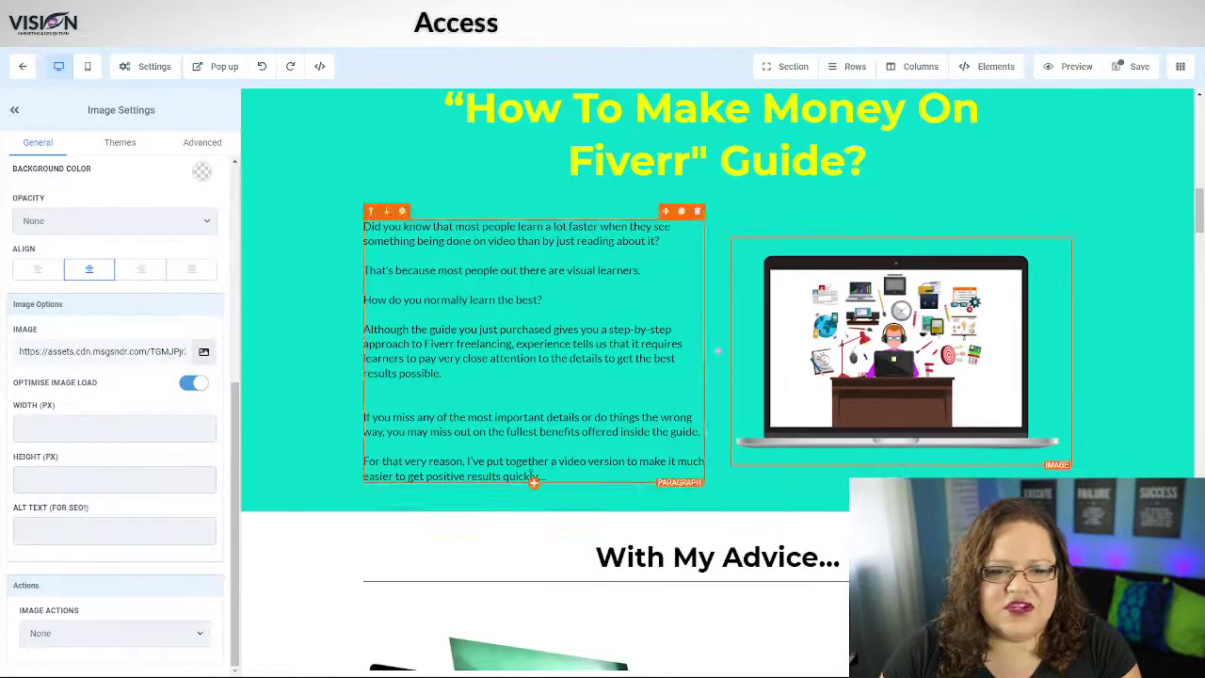
click(746, 490)
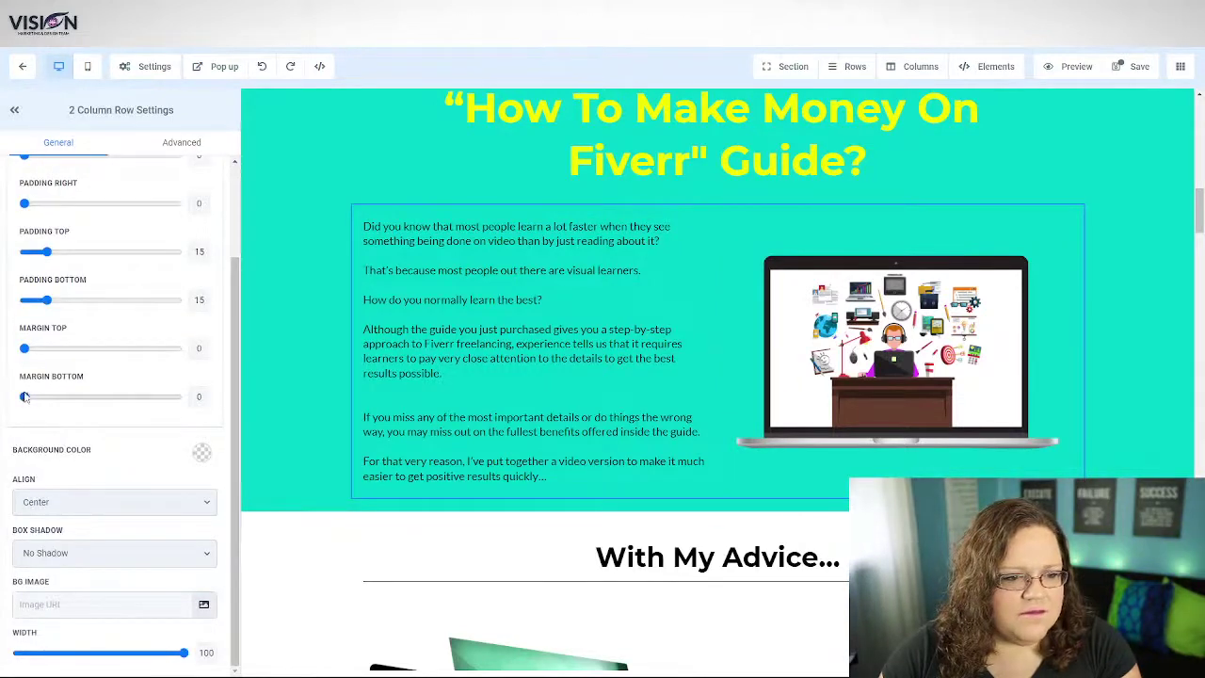
drag(25, 397, 74, 402)
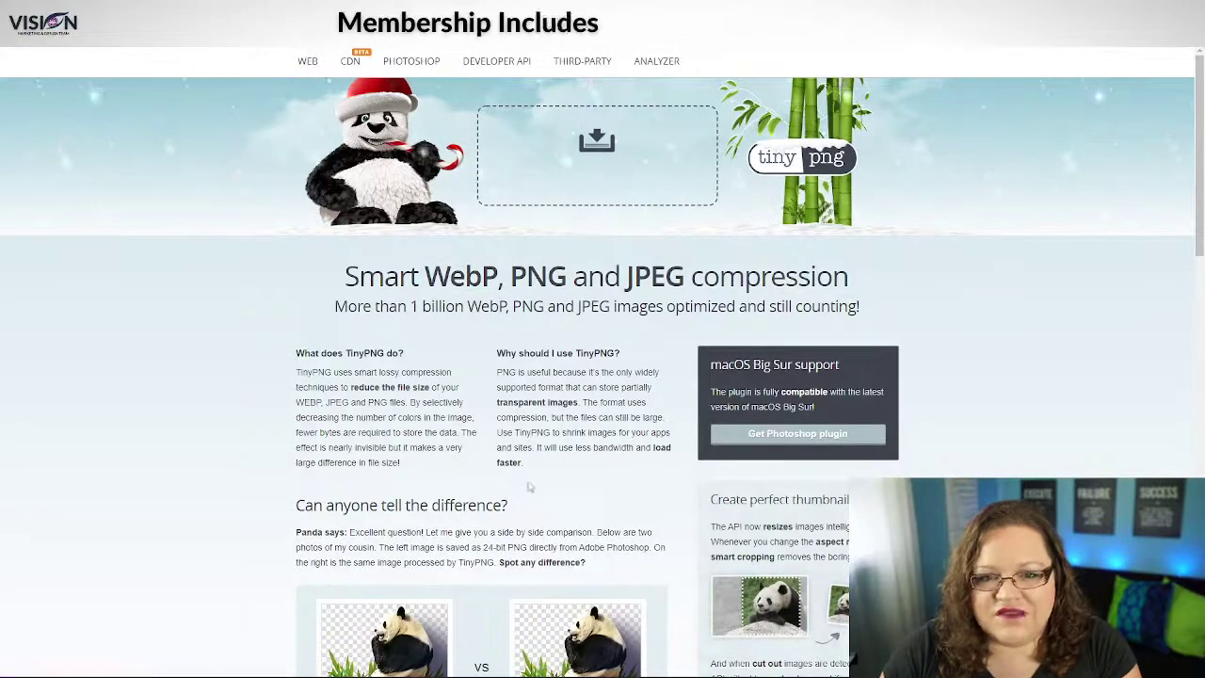
Open the Upsell images folder in File Explorer and size its window so the TinyPNG drop area stays reachable
click(451, 663)
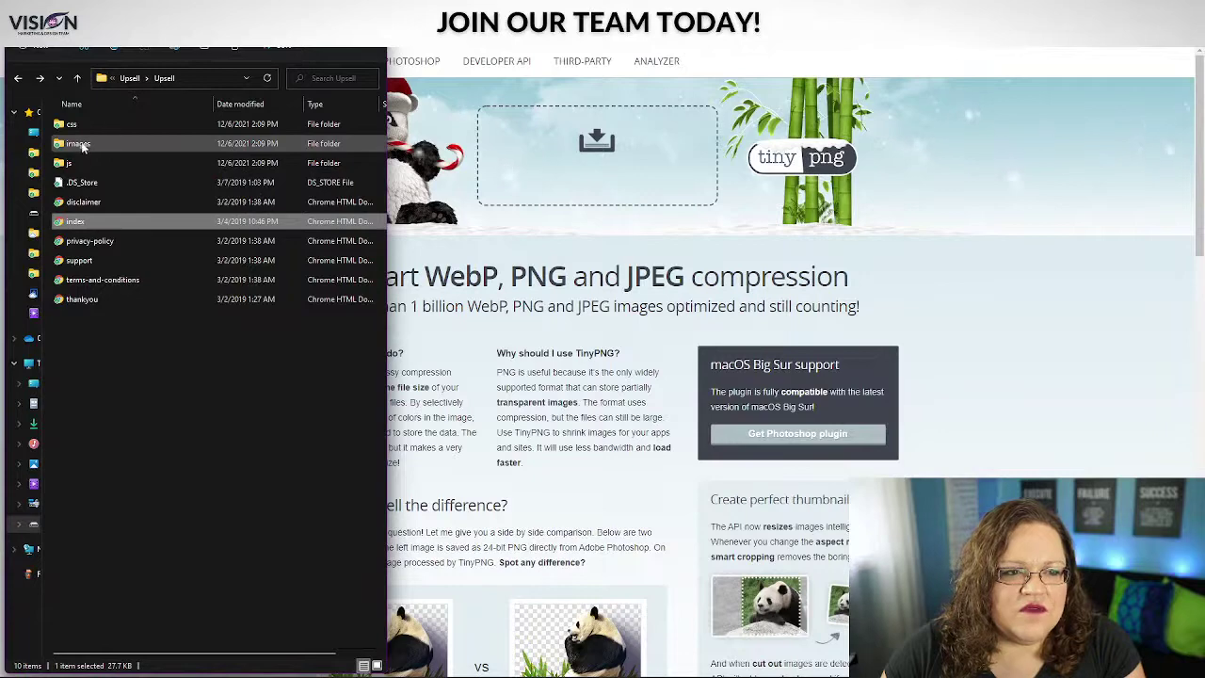
double_click(79, 144)
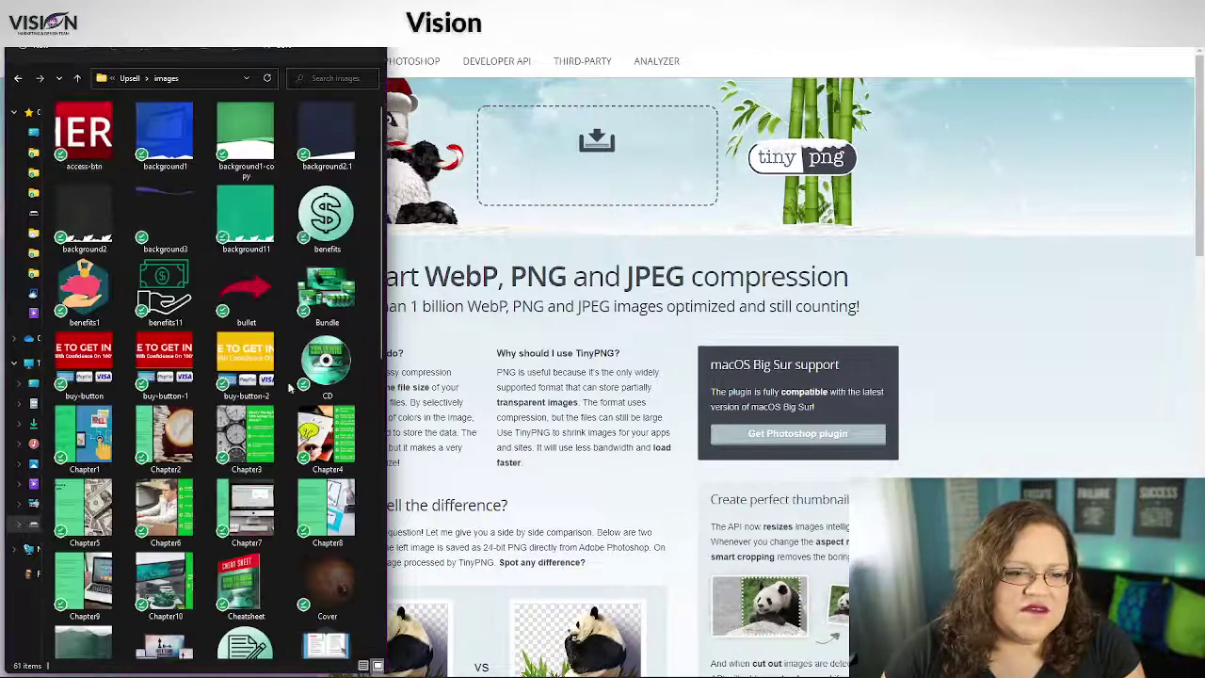
drag(386, 360, 701, 367)
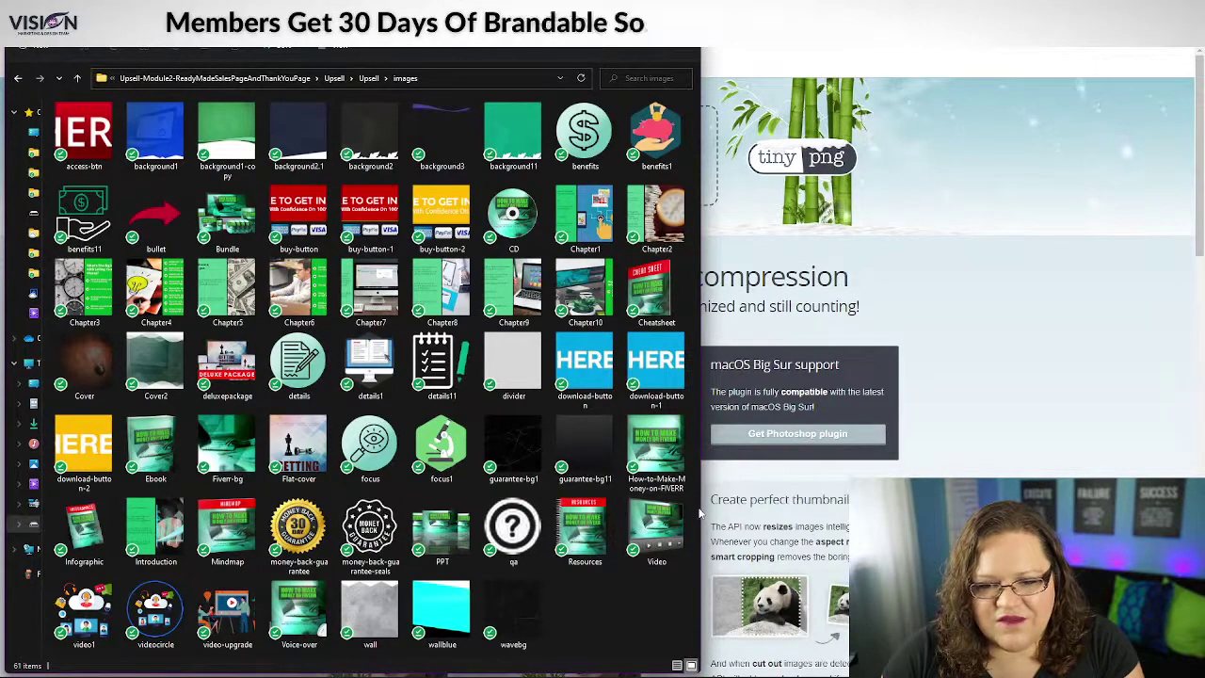
drag(701, 509, 407, 509)
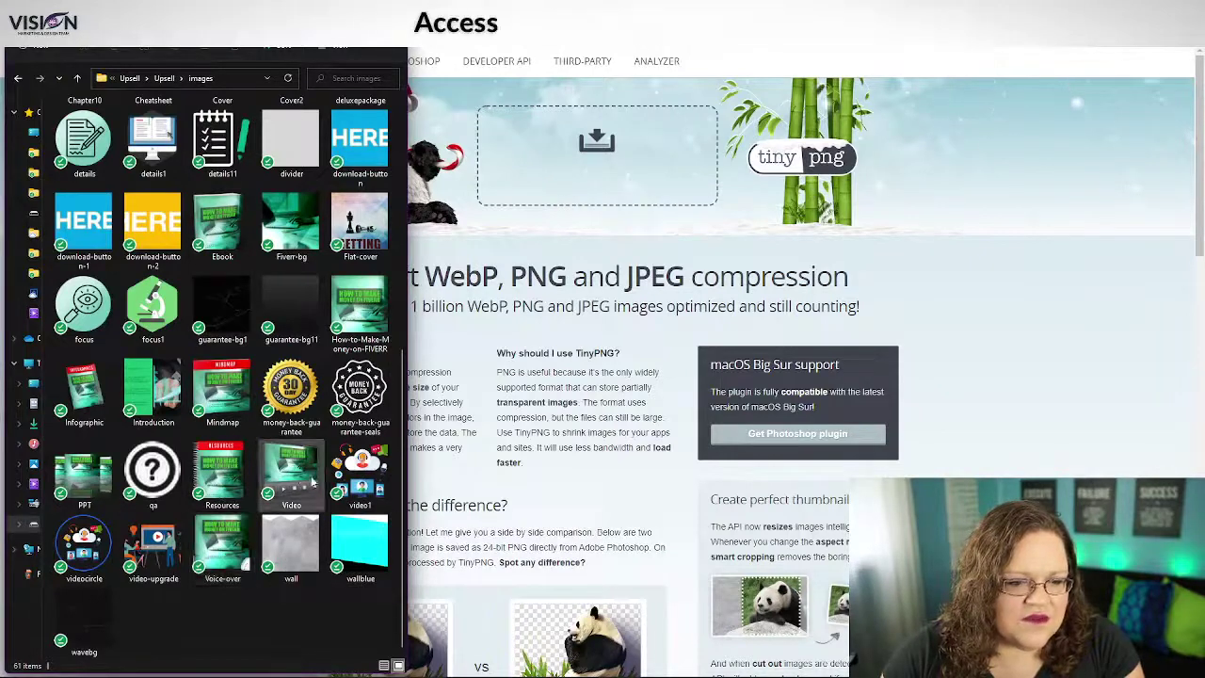
Compress Video.png from the images folder with TinyPNG and download the compressed file
drag(279, 484, 589, 186)
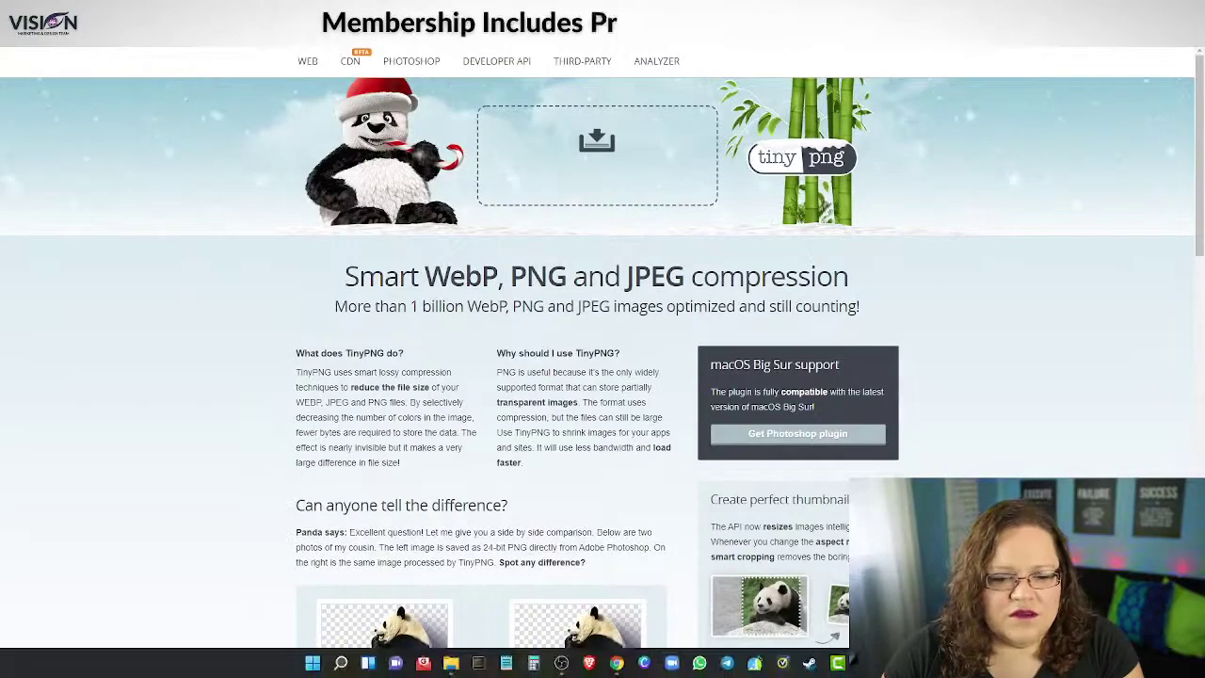
click(452, 665)
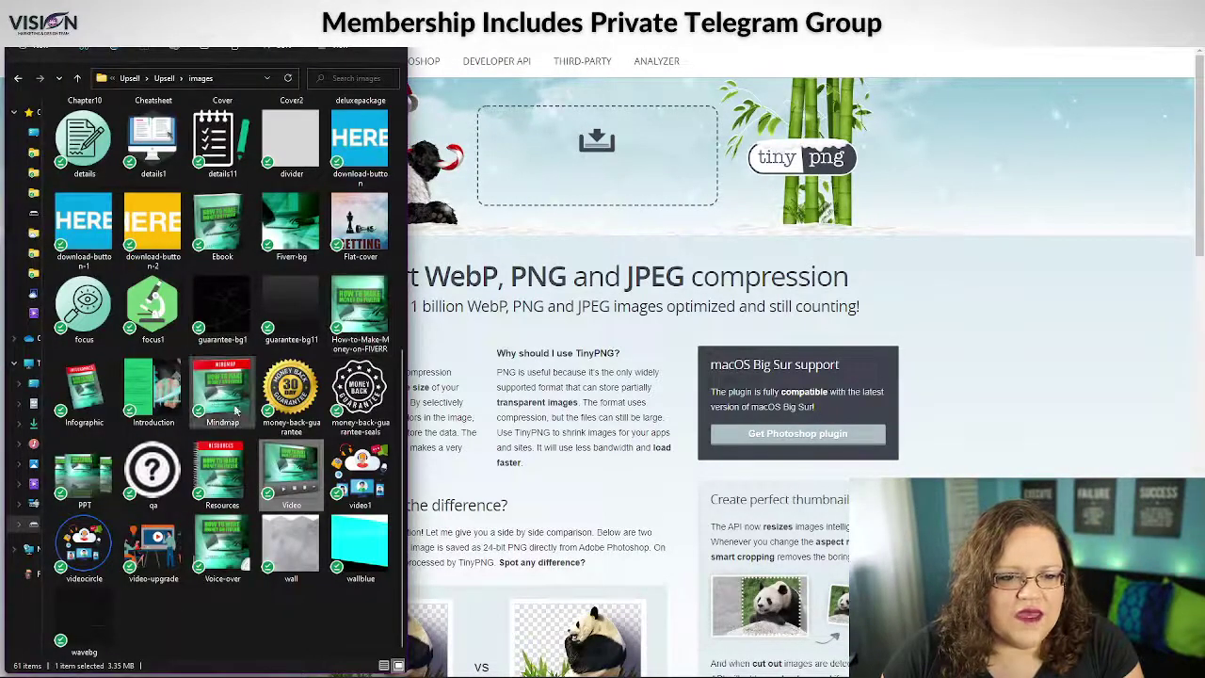
drag(292, 471, 610, 185)
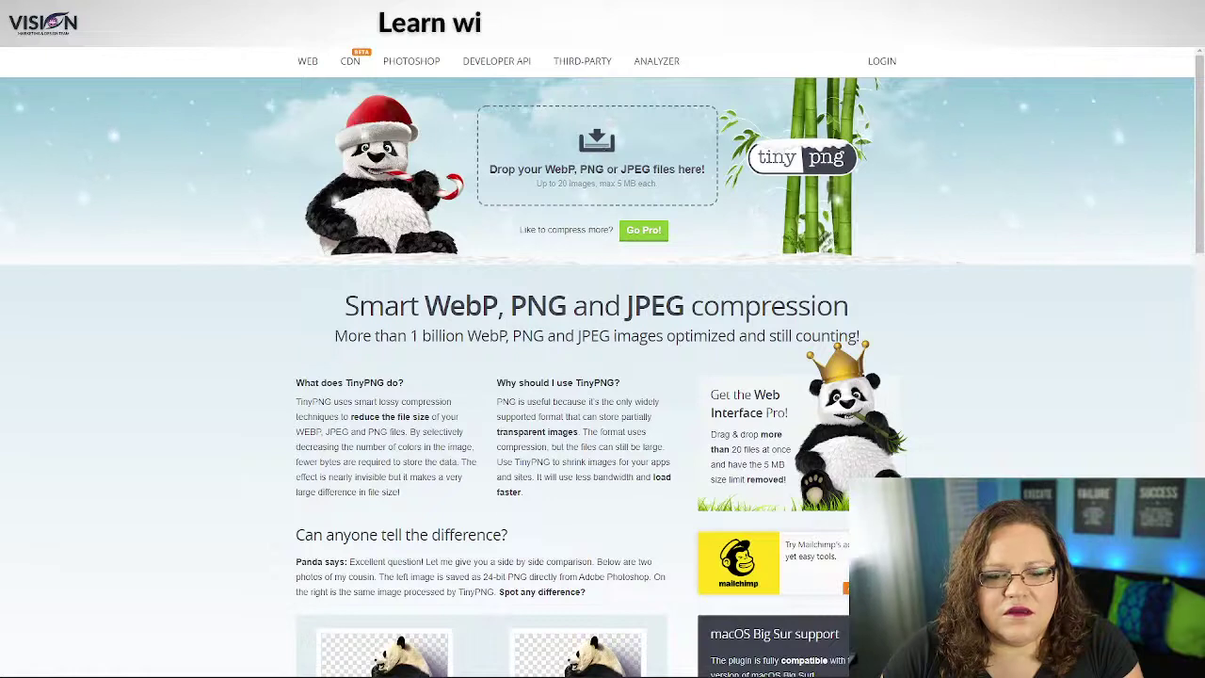
click(451, 660)
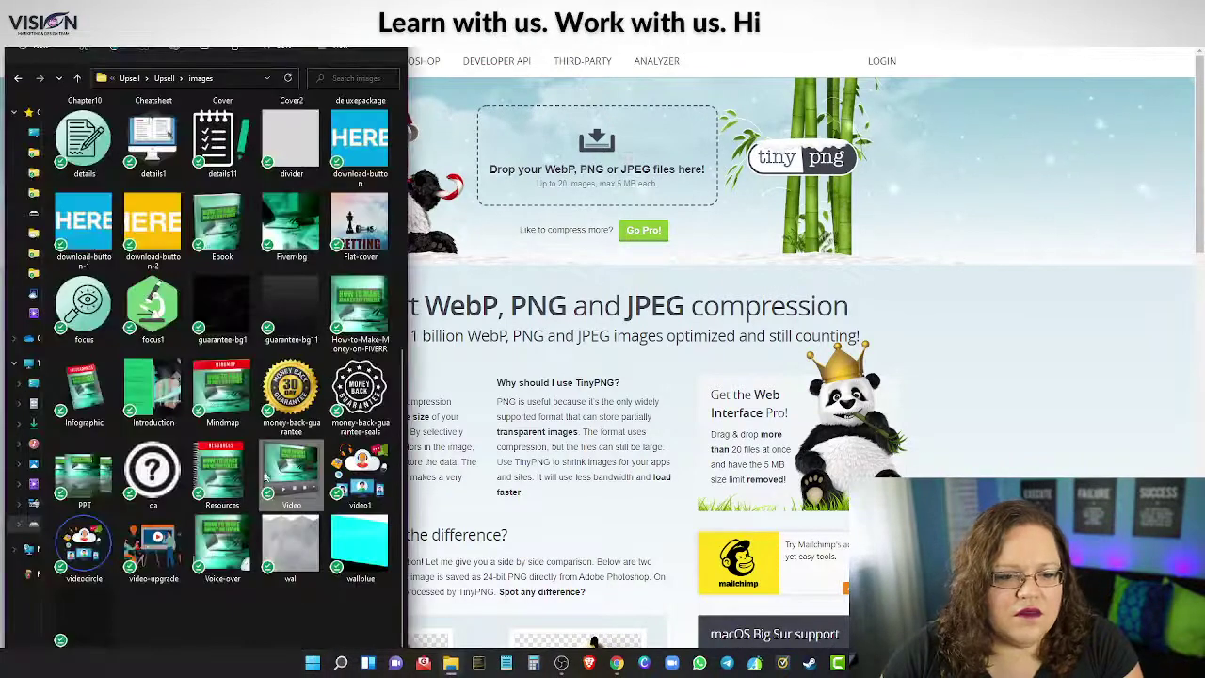
drag(292, 467, 642, 193)
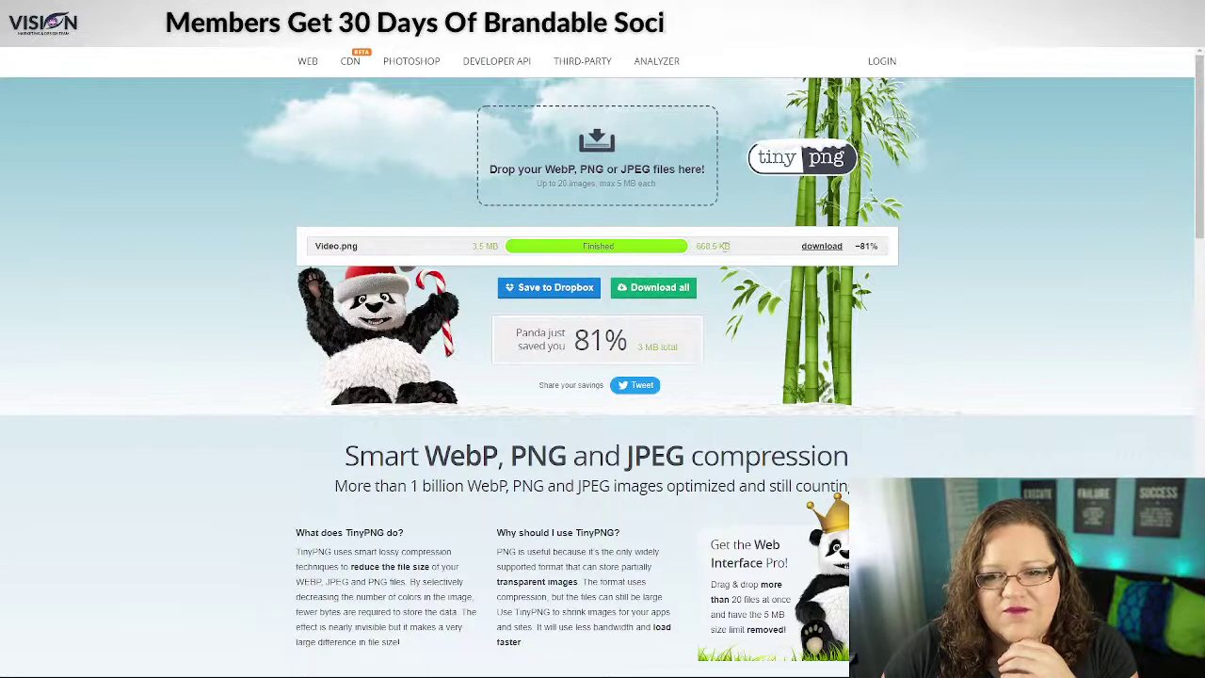
click(823, 247)
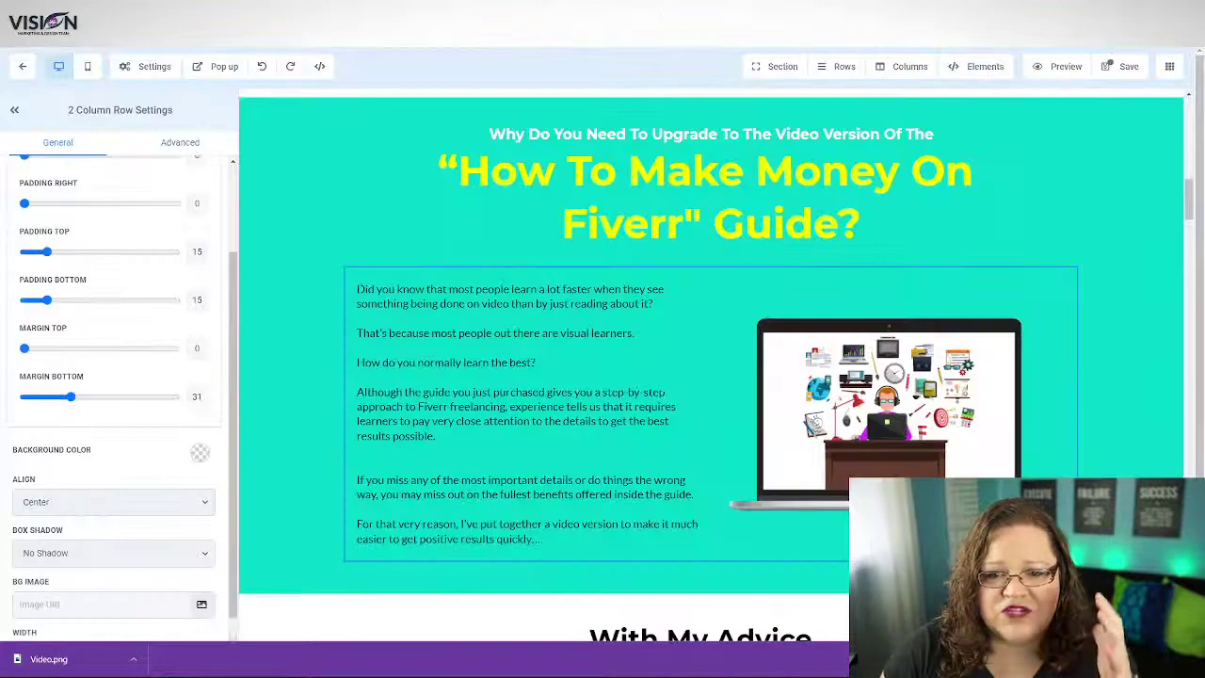
Replace the teal section's laptop image with the compressed Video.png, uploading it to the Fiverr Funnel media folder
click(938, 413)
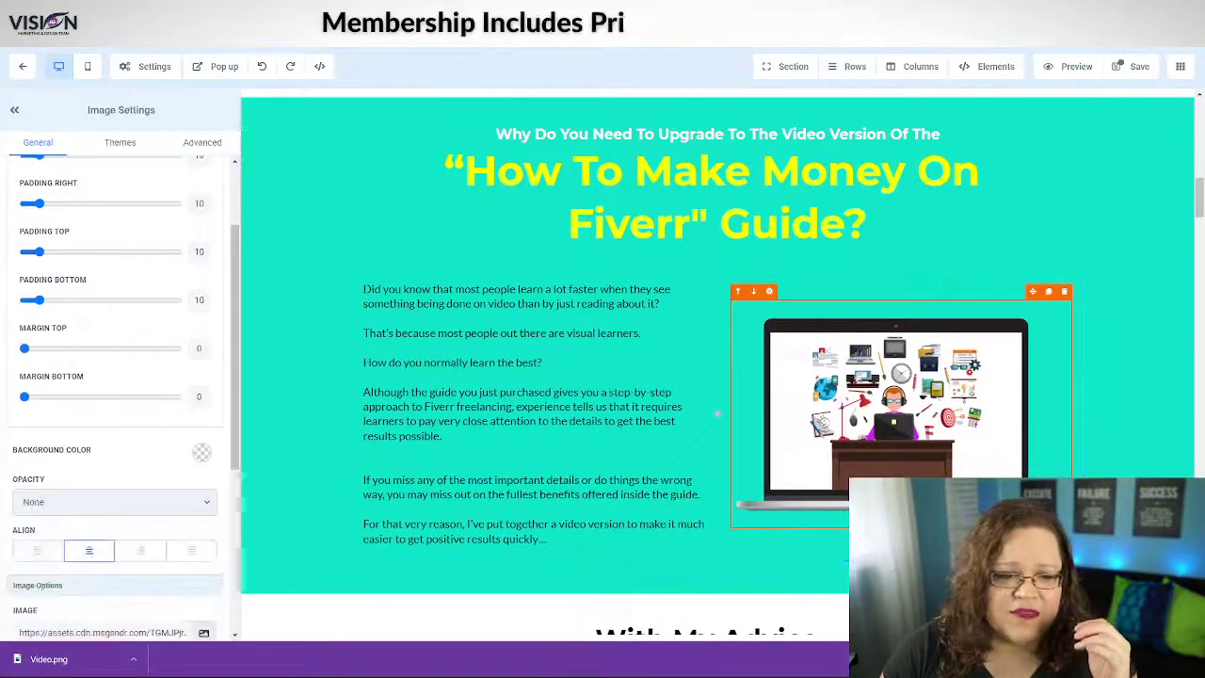
scroll(125, 508, down, 3)
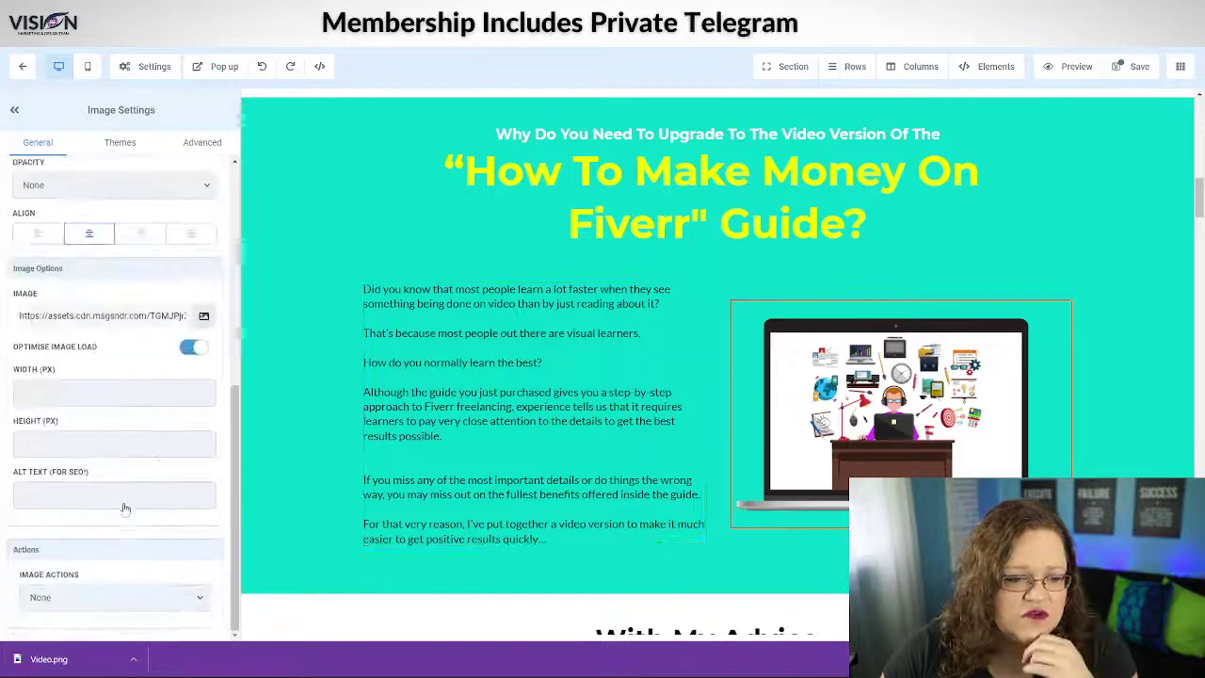
click(204, 317)
double_click(66, 184)
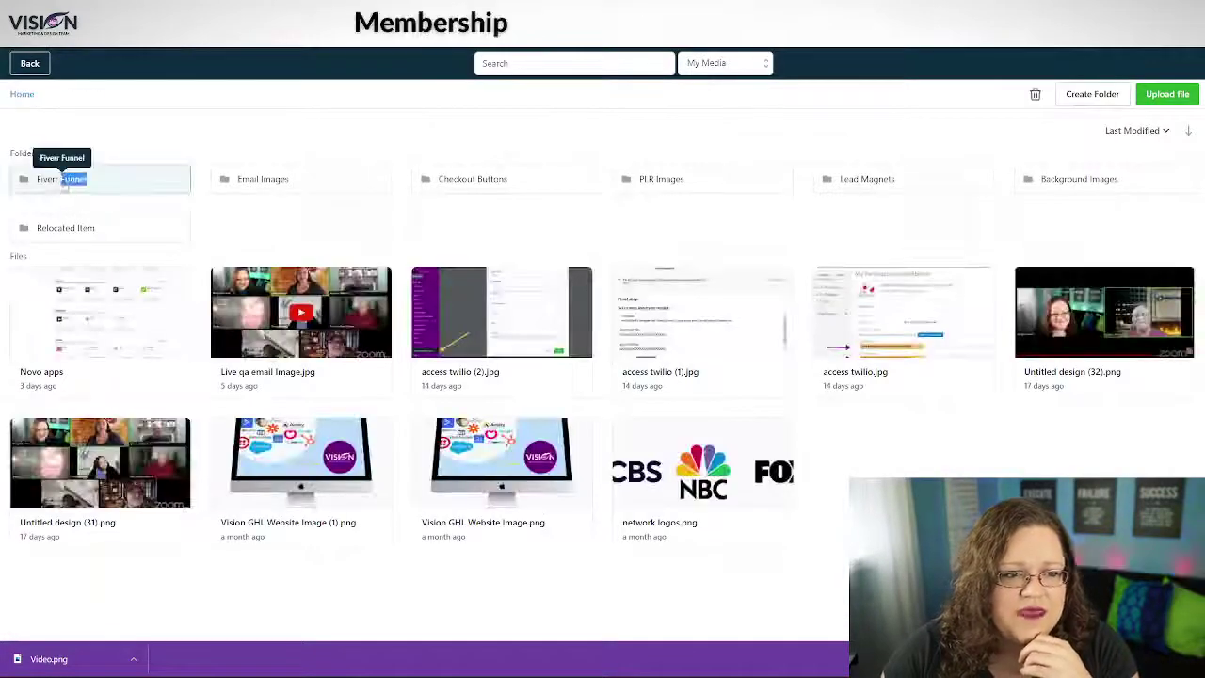
scroll(275, 484, down, 2)
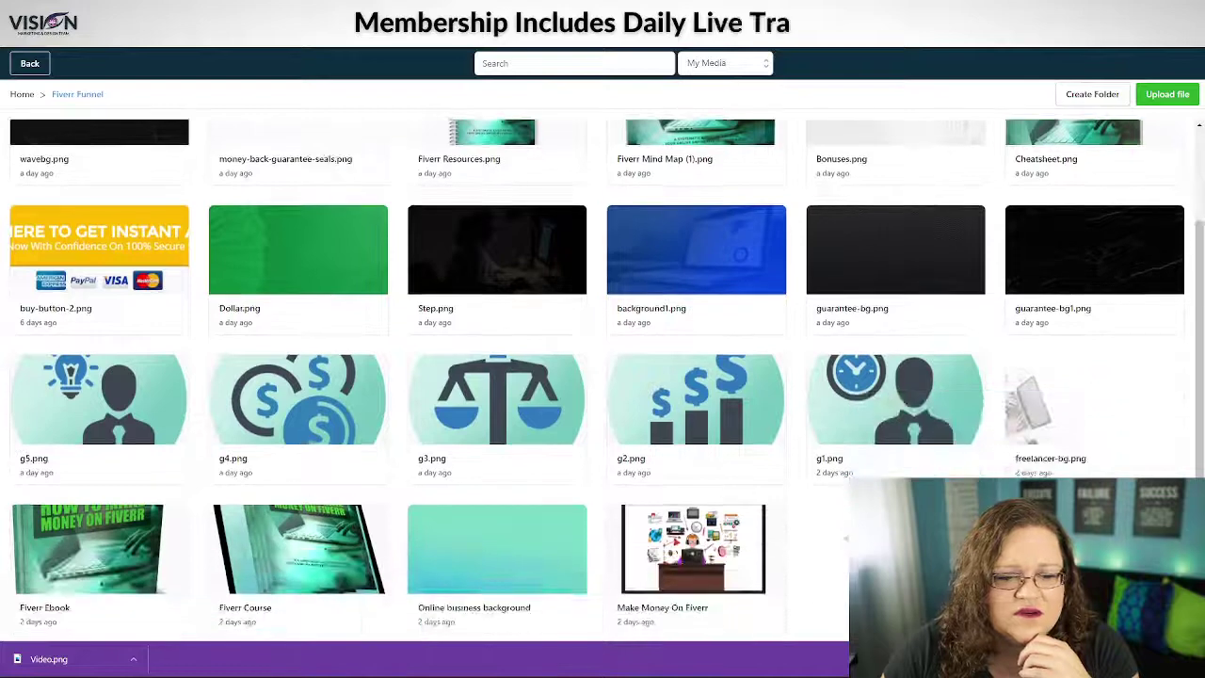
drag(38, 659, 794, 534)
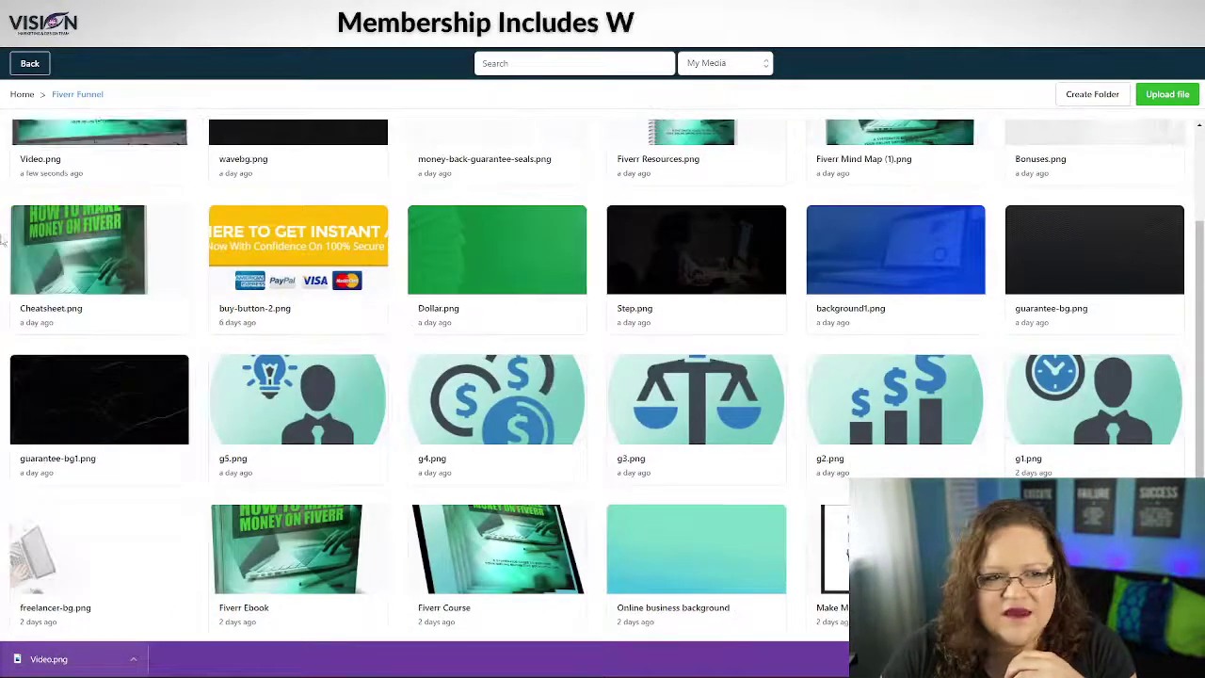
scroll(107, 386, up, 2)
click(105, 230)
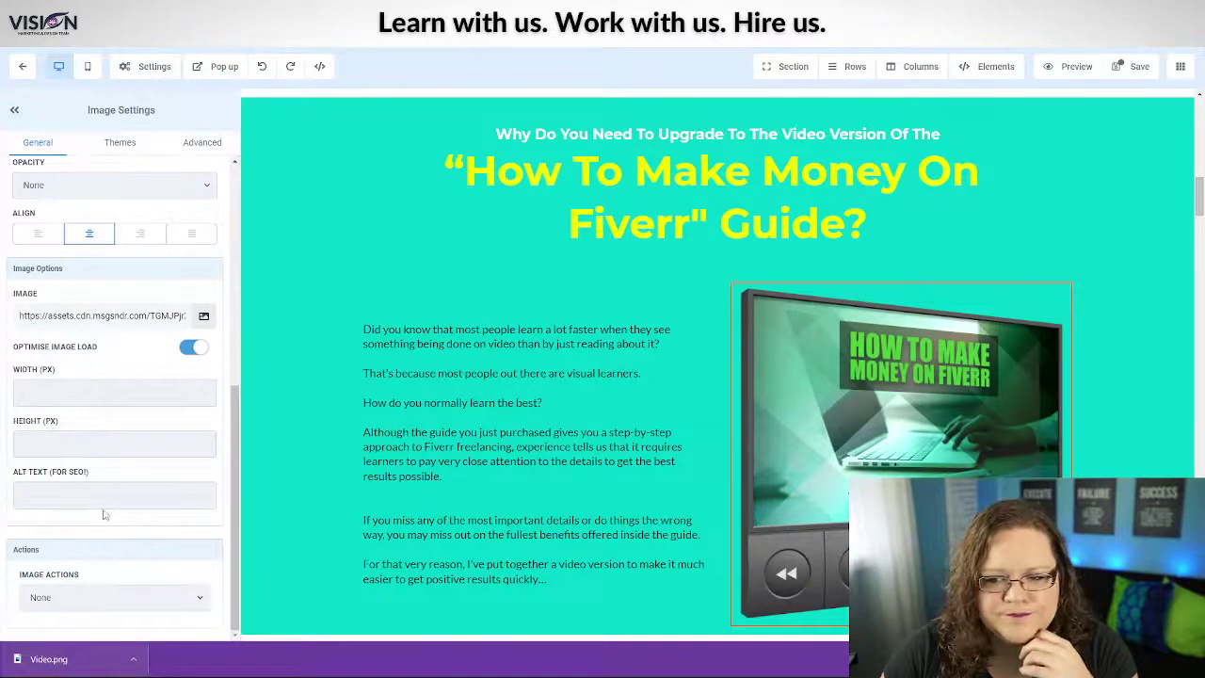
Set the right padding of the teal section's video image to 100
scroll(104, 514, up, 5)
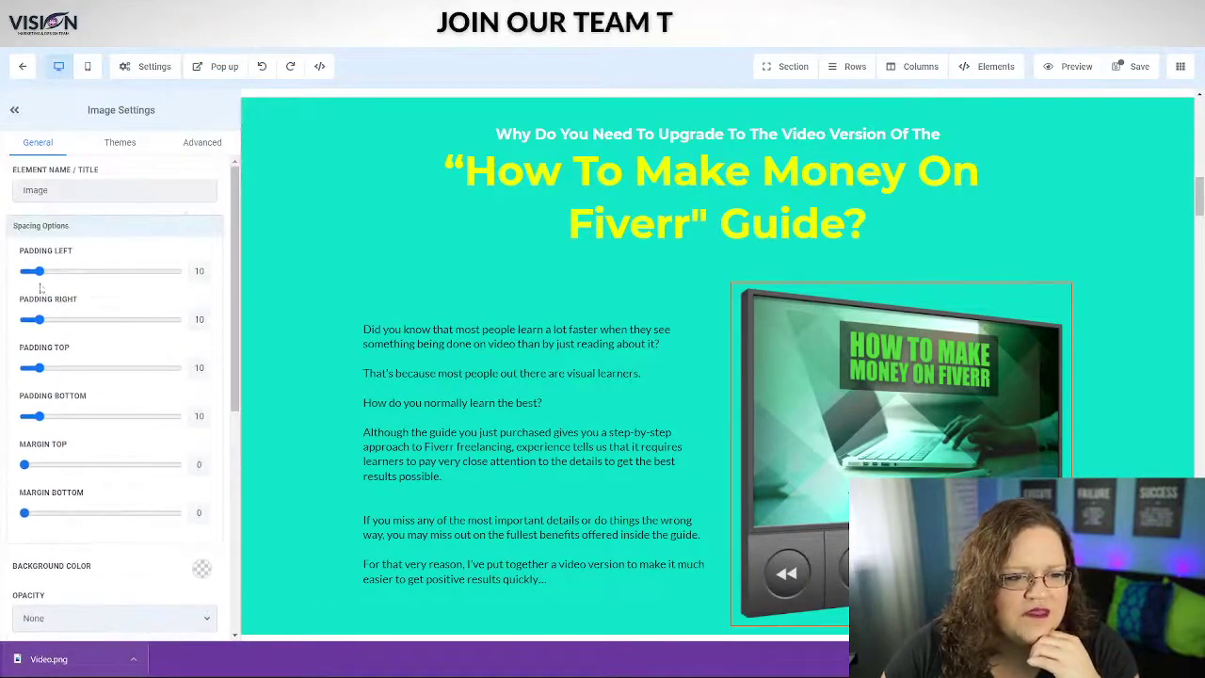
drag(40, 272, 41, 274)
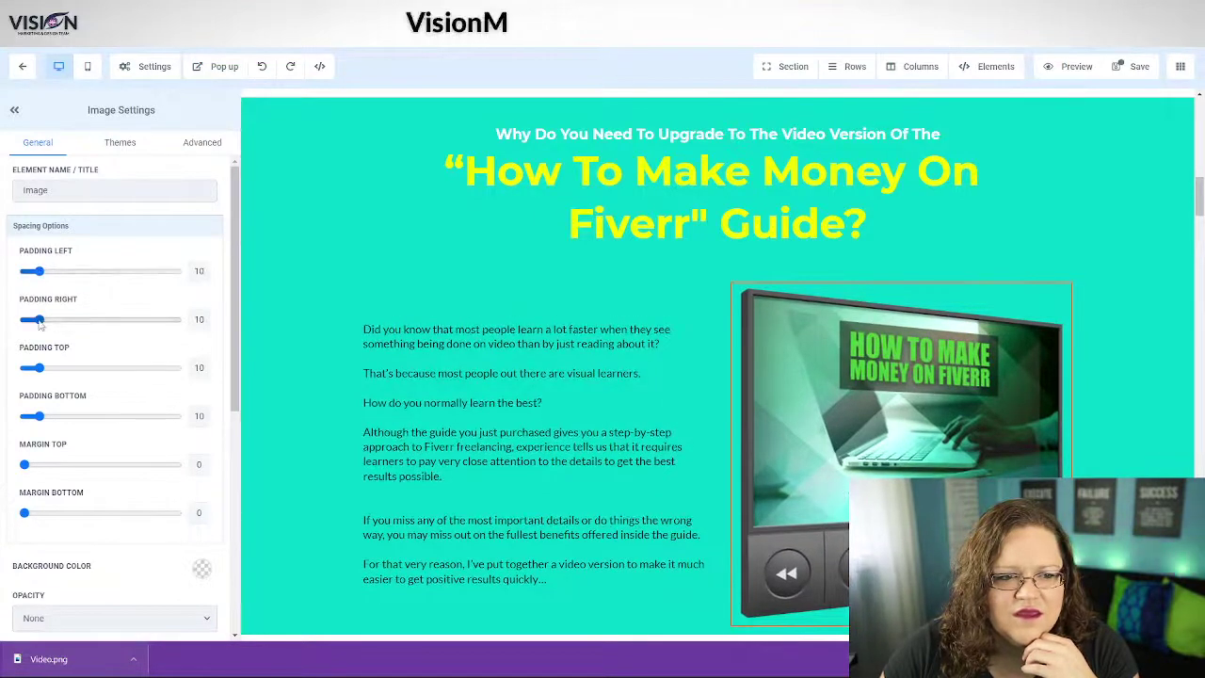
drag(40, 323, 179, 321)
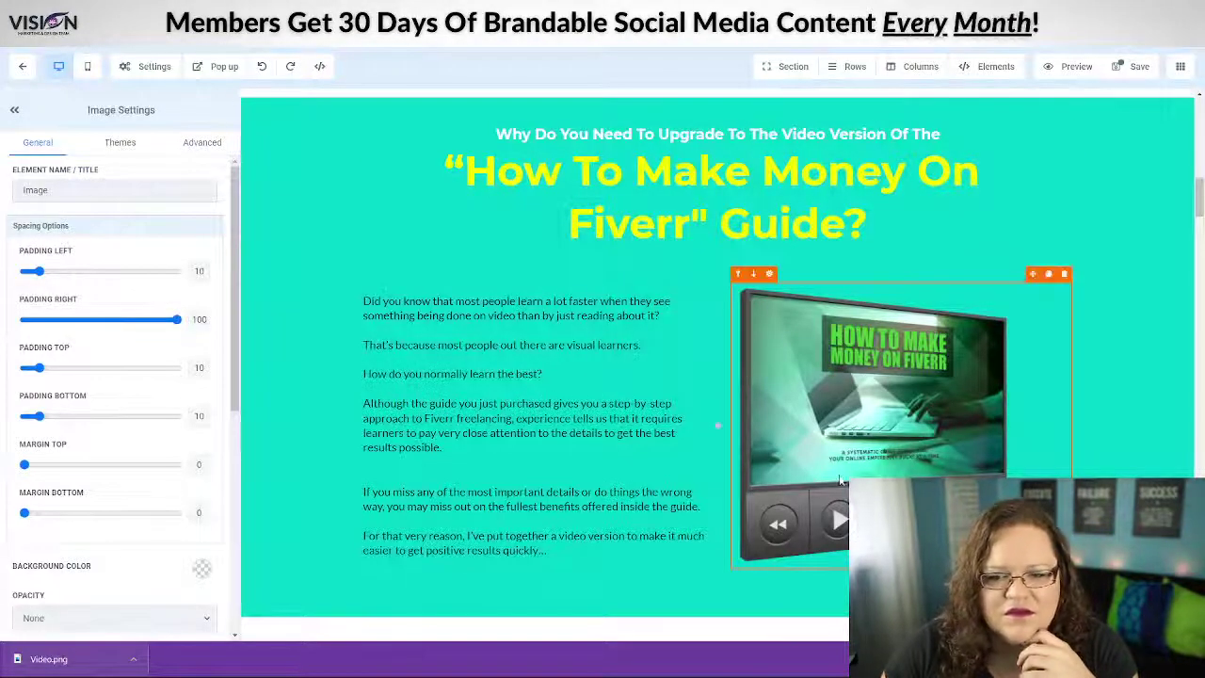
Set the width and height of the teal section's video image to 400 px each
scroll(140, 454, down, 5)
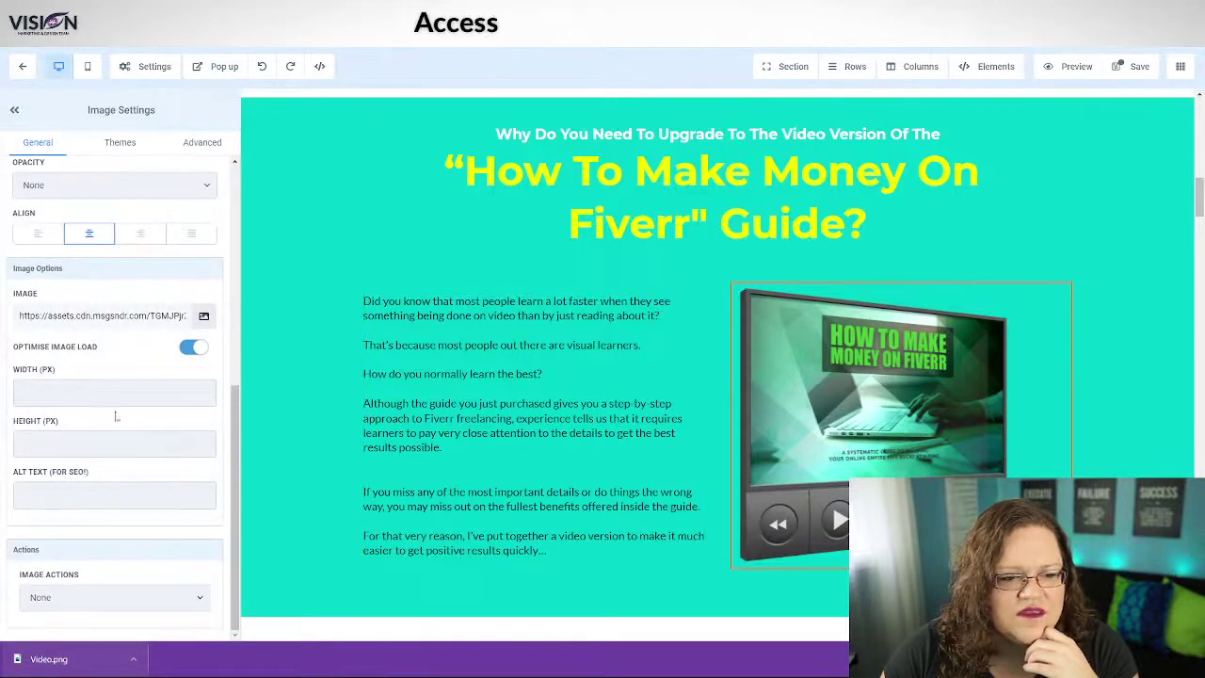
click(56, 392)
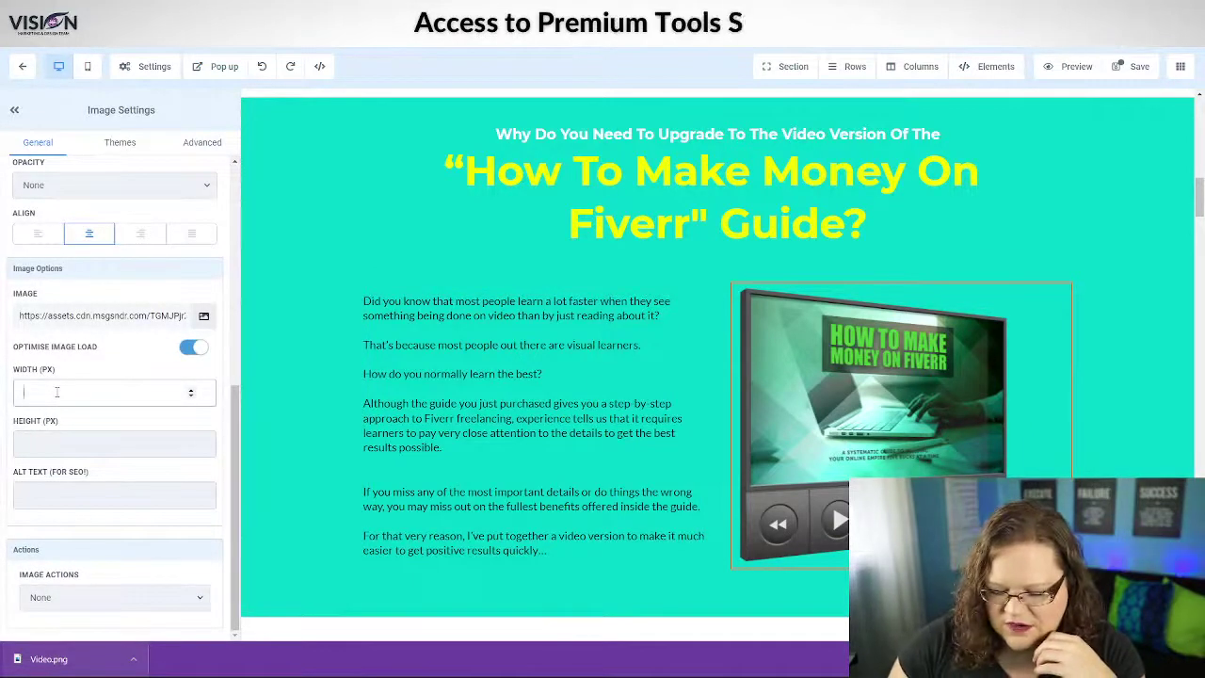
text(400)
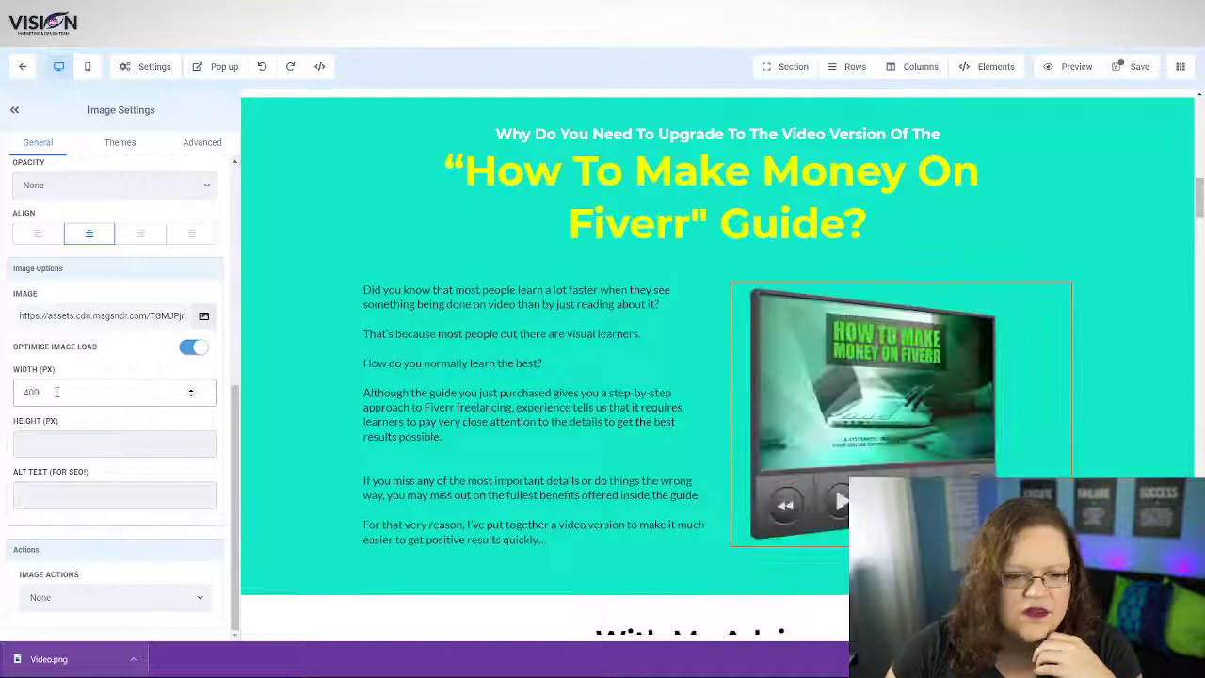
click(34, 435)
text(400)
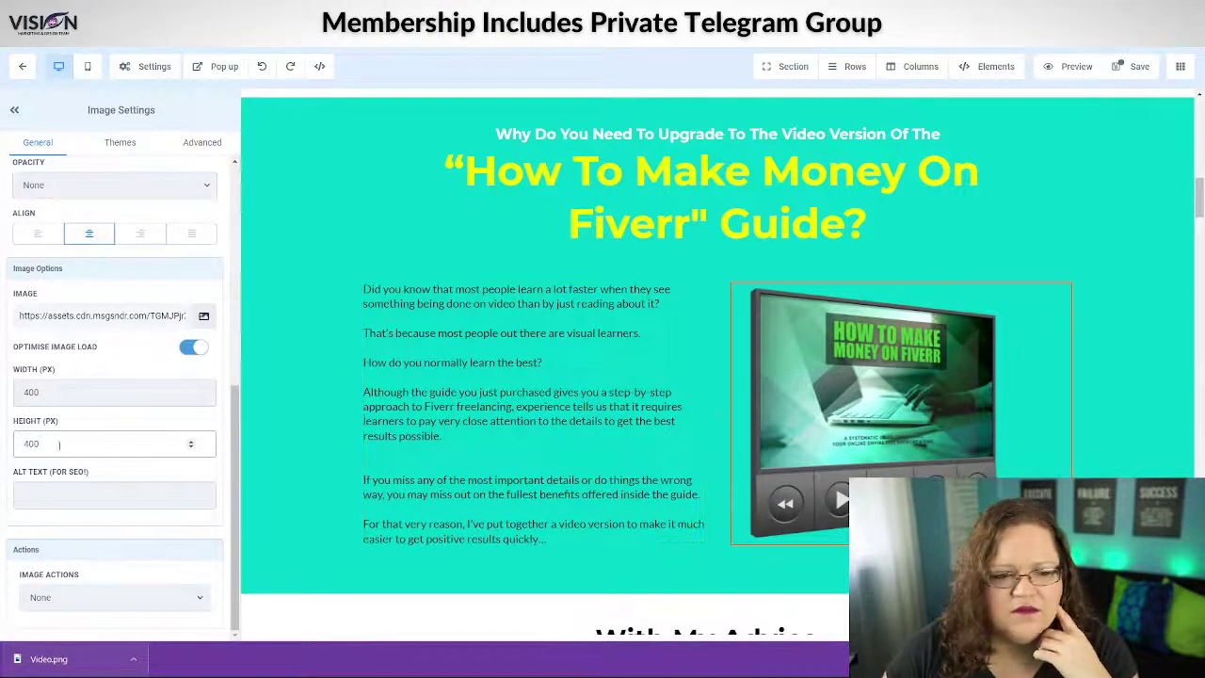
click(1139, 248)
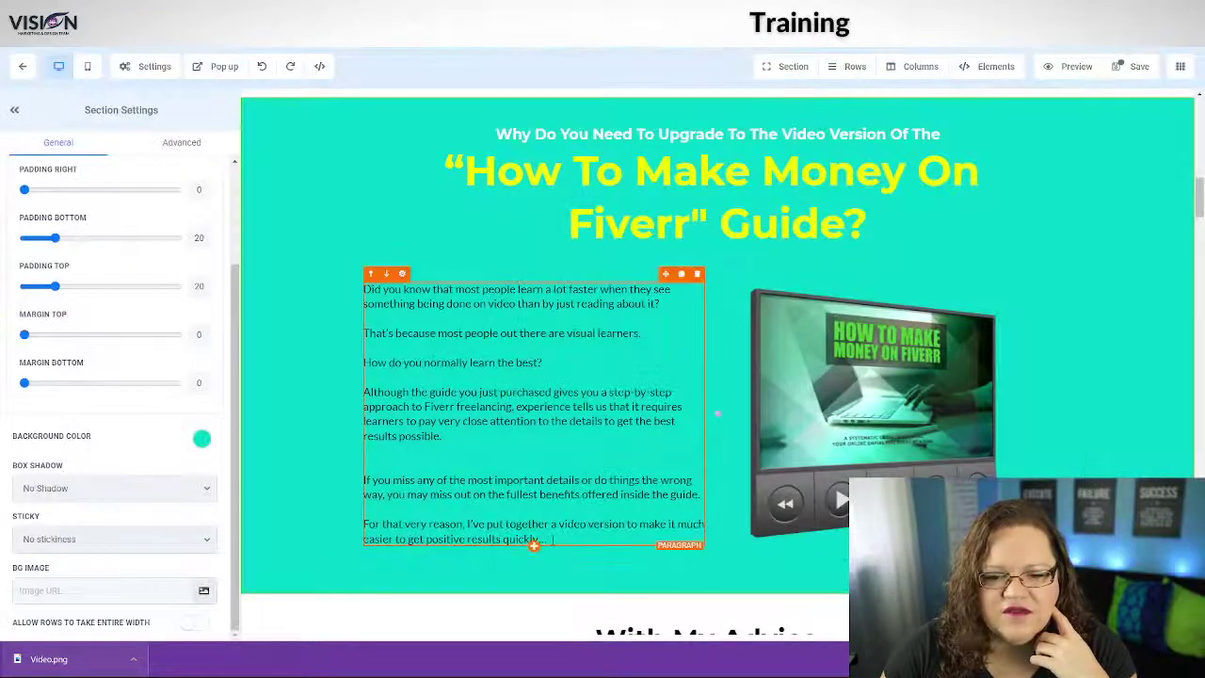
Set the text color of the teal section's paragraph beside the video image to white
drag(553, 538, 334, 255)
click(483, 466)
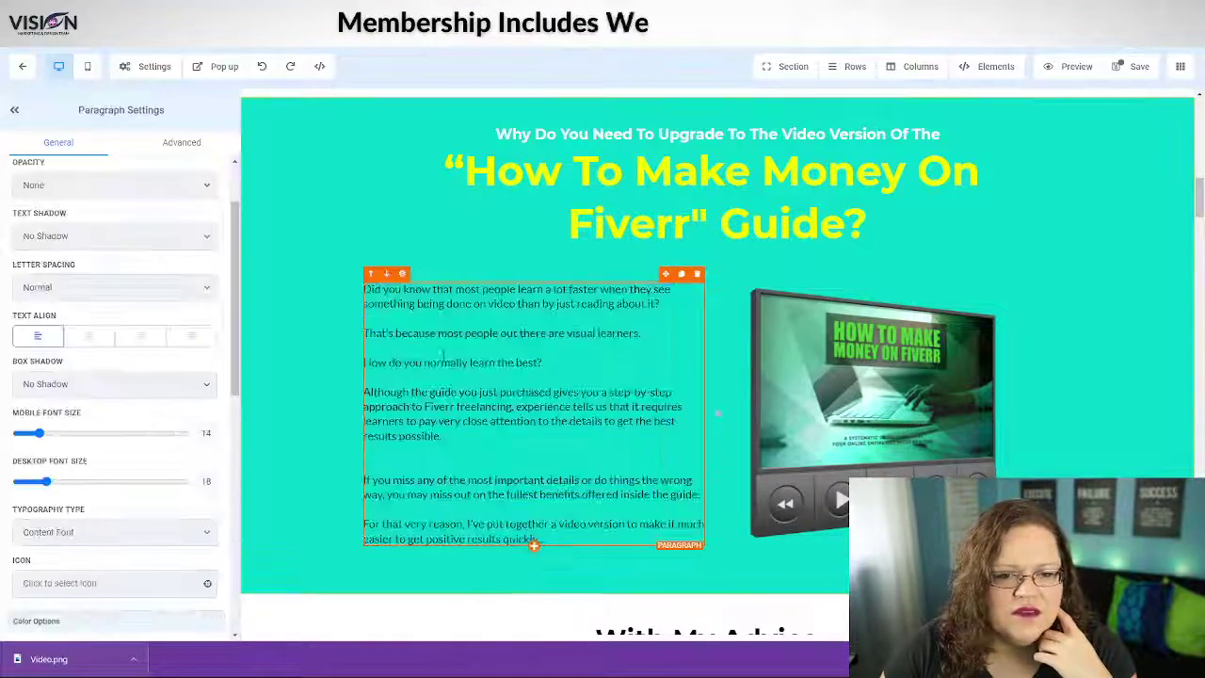
scroll(109, 569, up, 2)
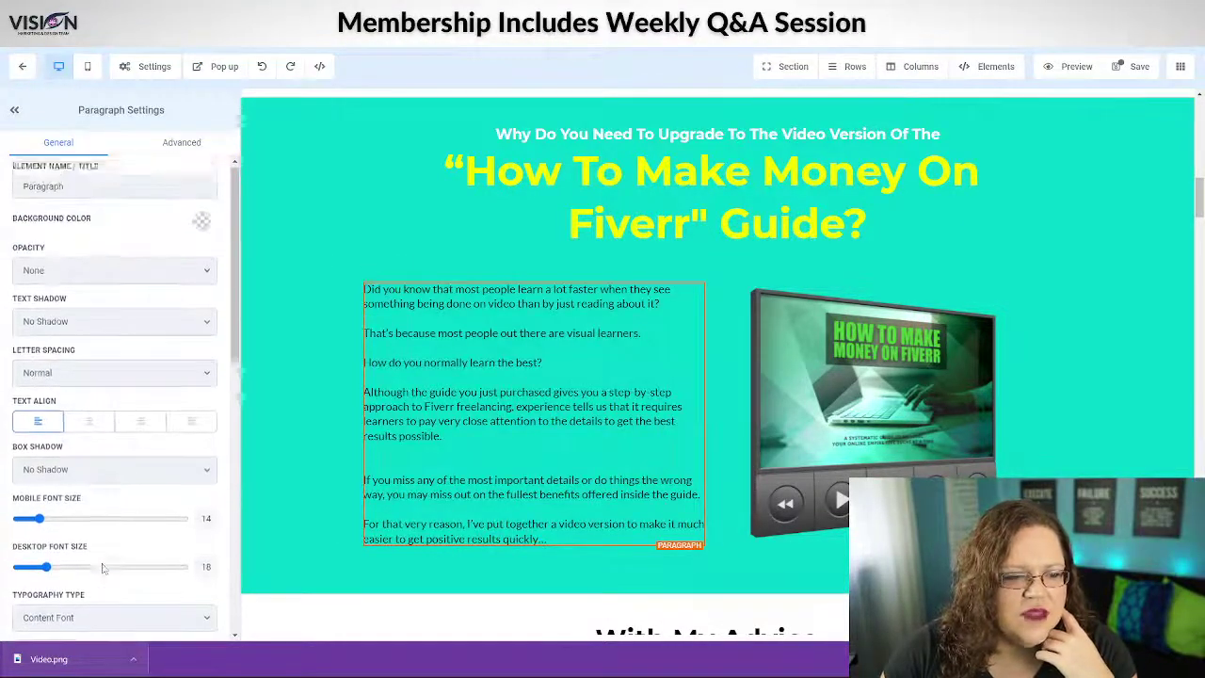
scroll(135, 332, down, 6)
scroll(143, 301, up, 2)
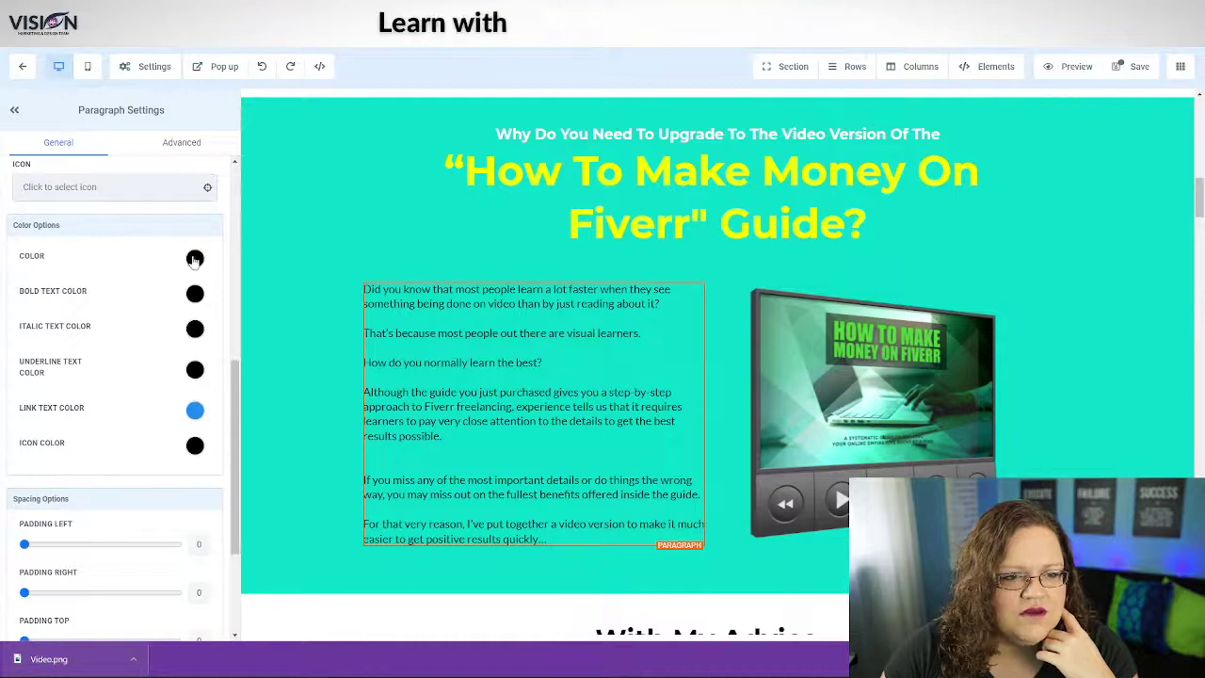
click(195, 259)
click(76, 287)
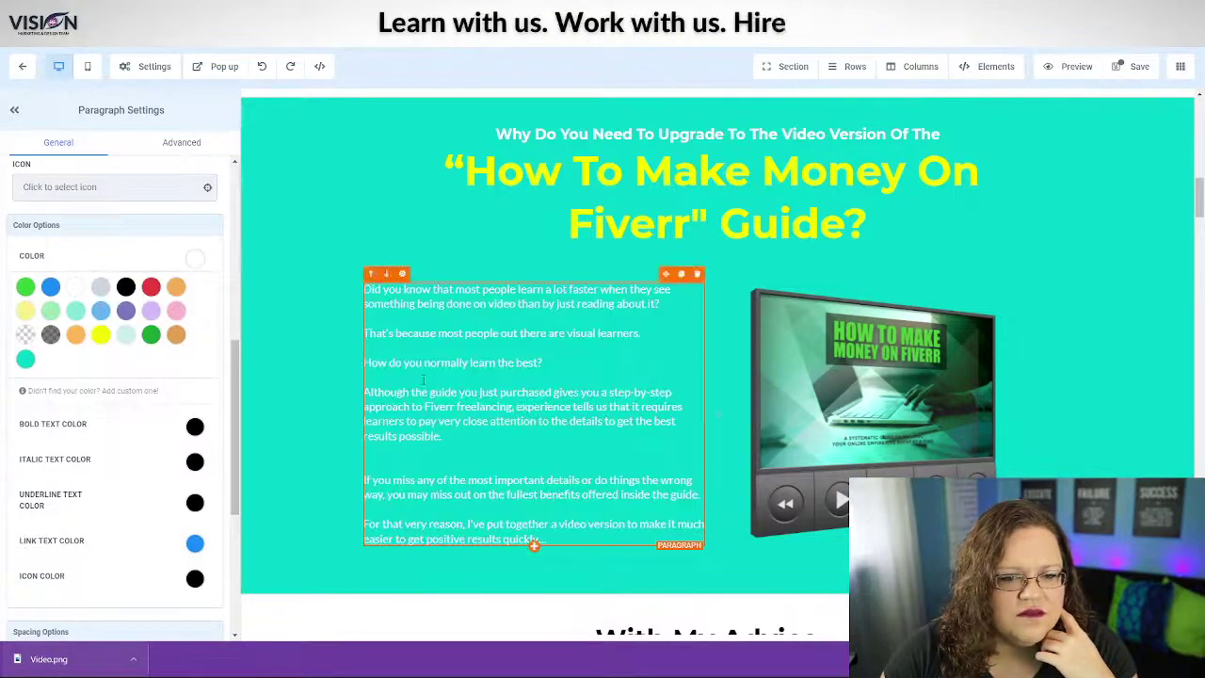
scroll(142, 517, down, 4)
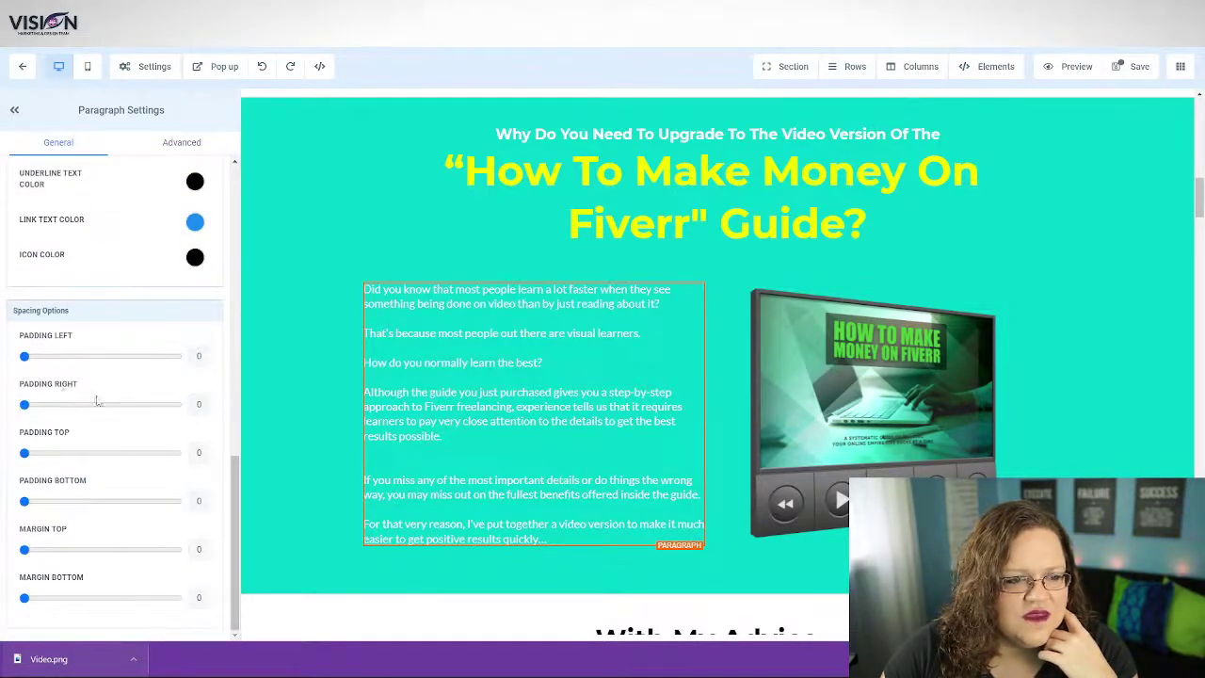
scroll(91, 401, up, 6)
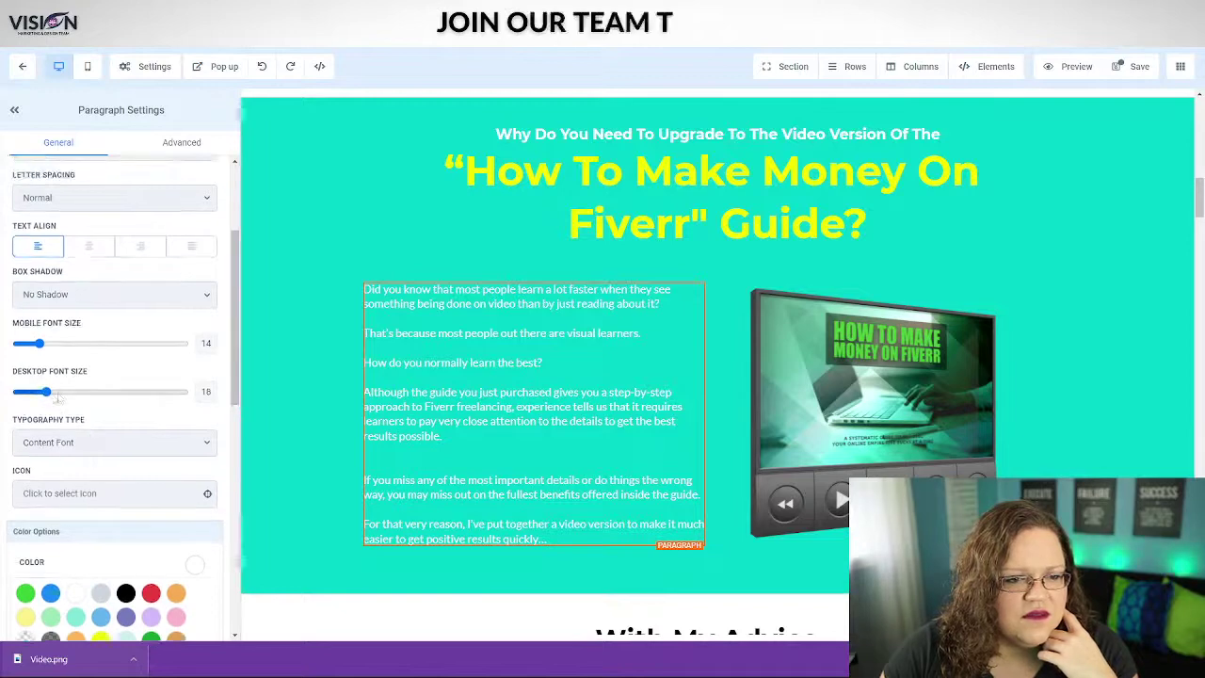
click(1111, 255)
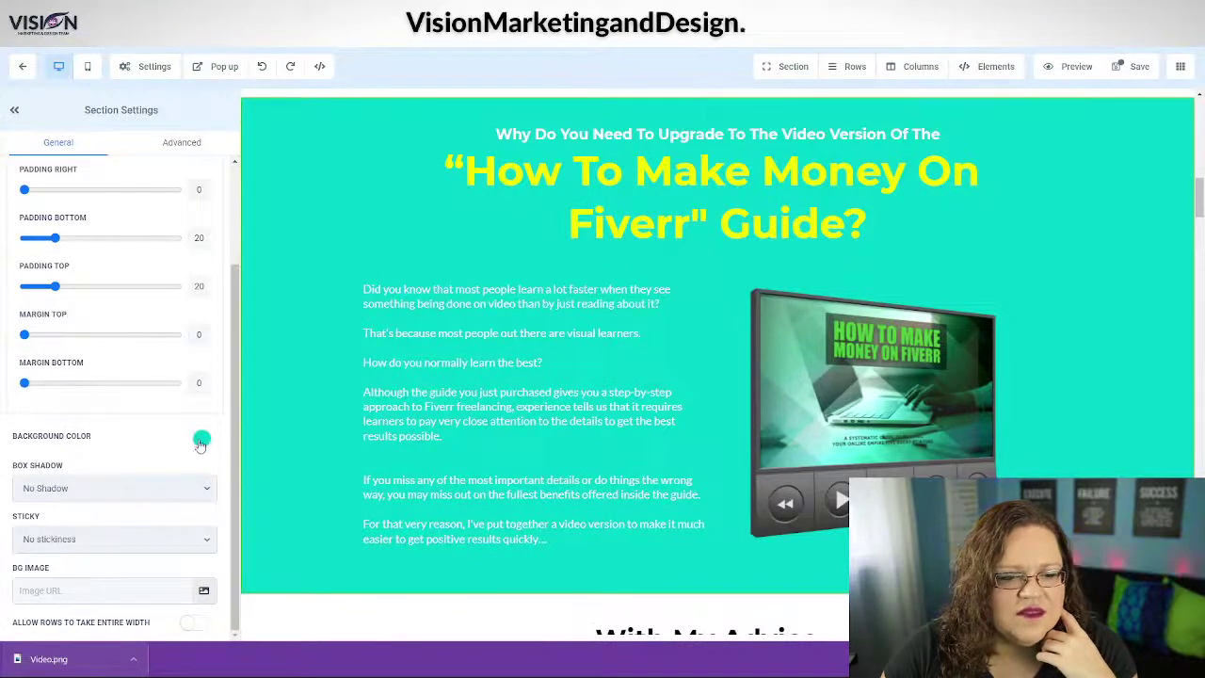
Set the background color of the "How To Make Money On Fiverr" Guide section to a darker custom teal and save the page
click(201, 442)
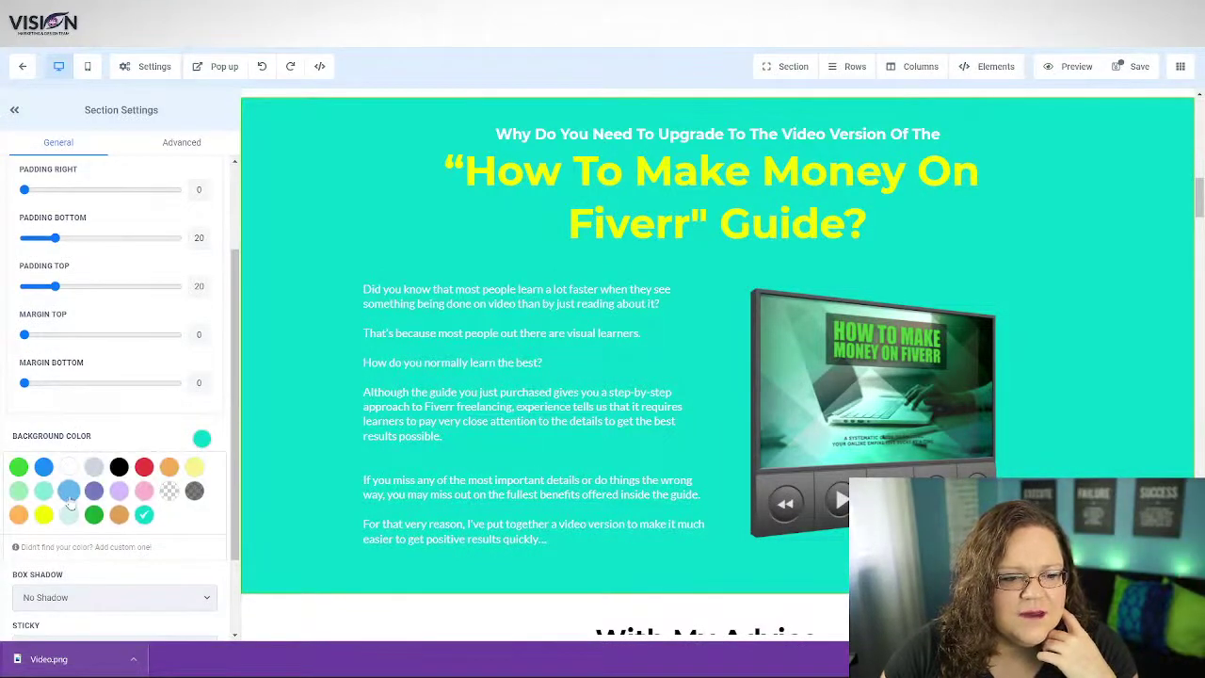
scroll(218, 549, down, 2)
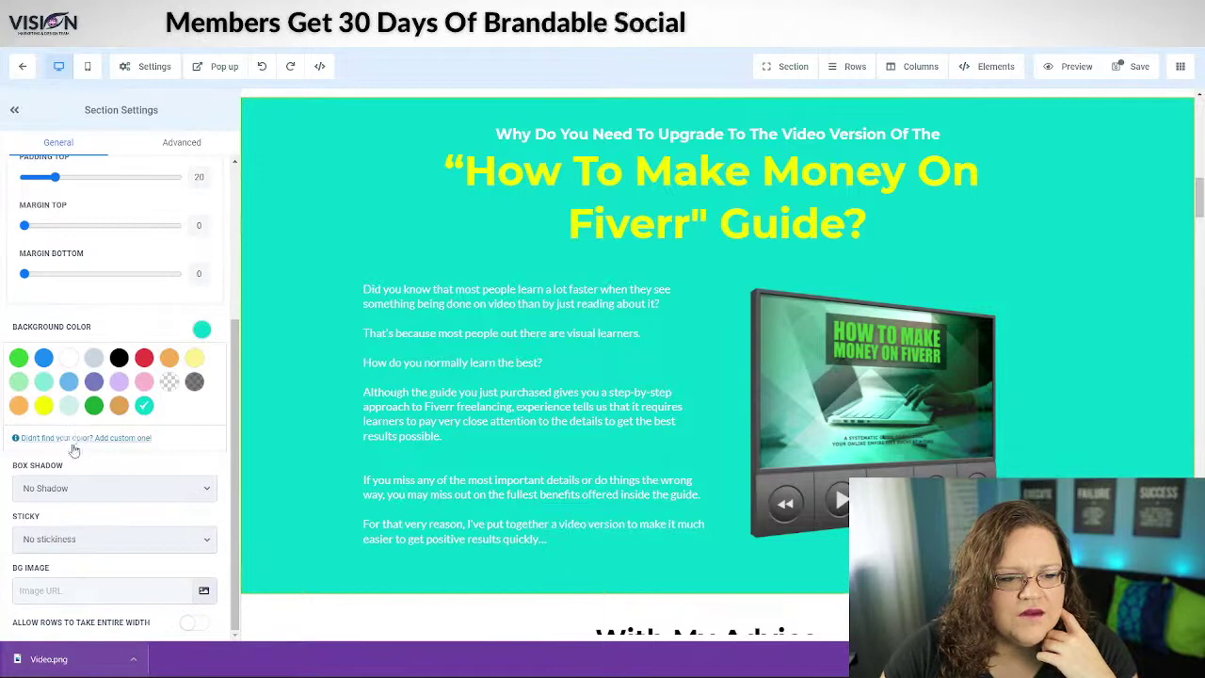
click(76, 439)
click(209, 509)
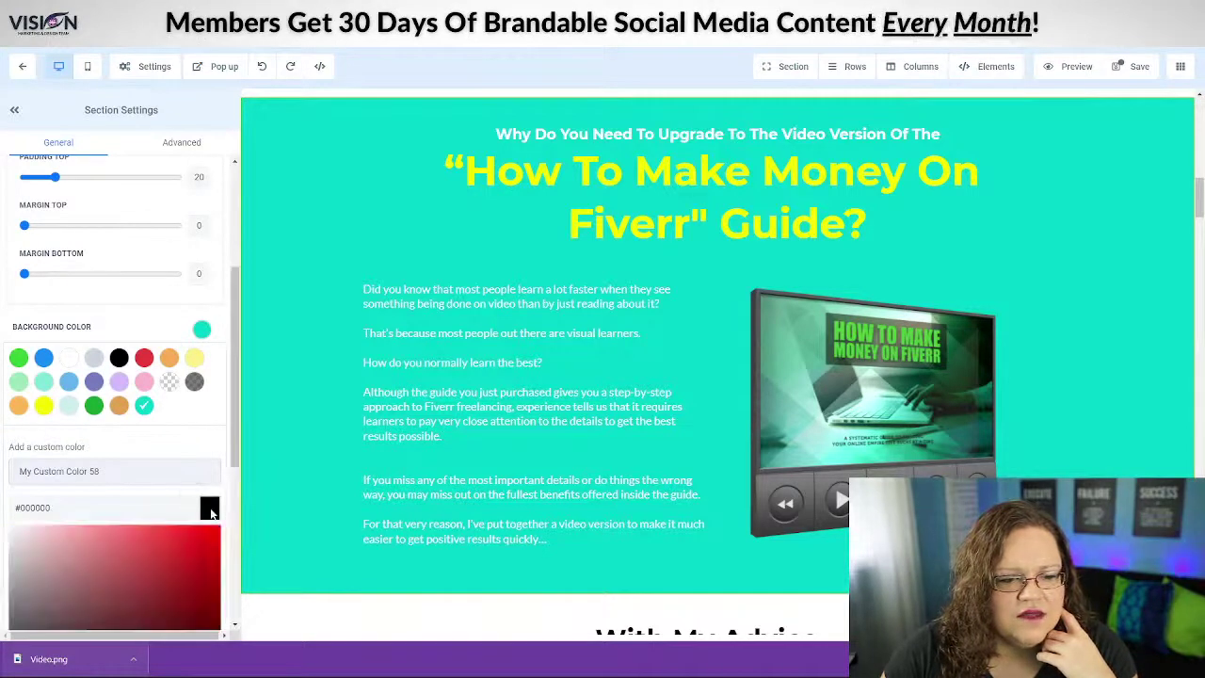
scroll(137, 523, down, 1)
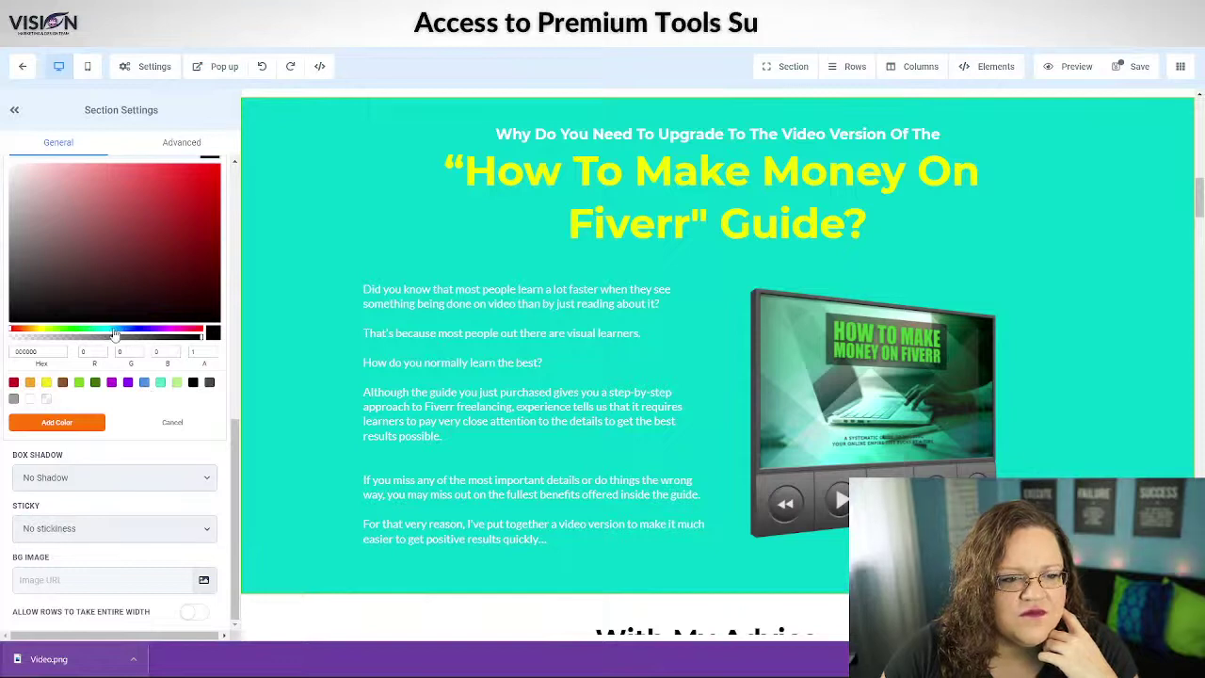
drag(119, 334, 109, 334)
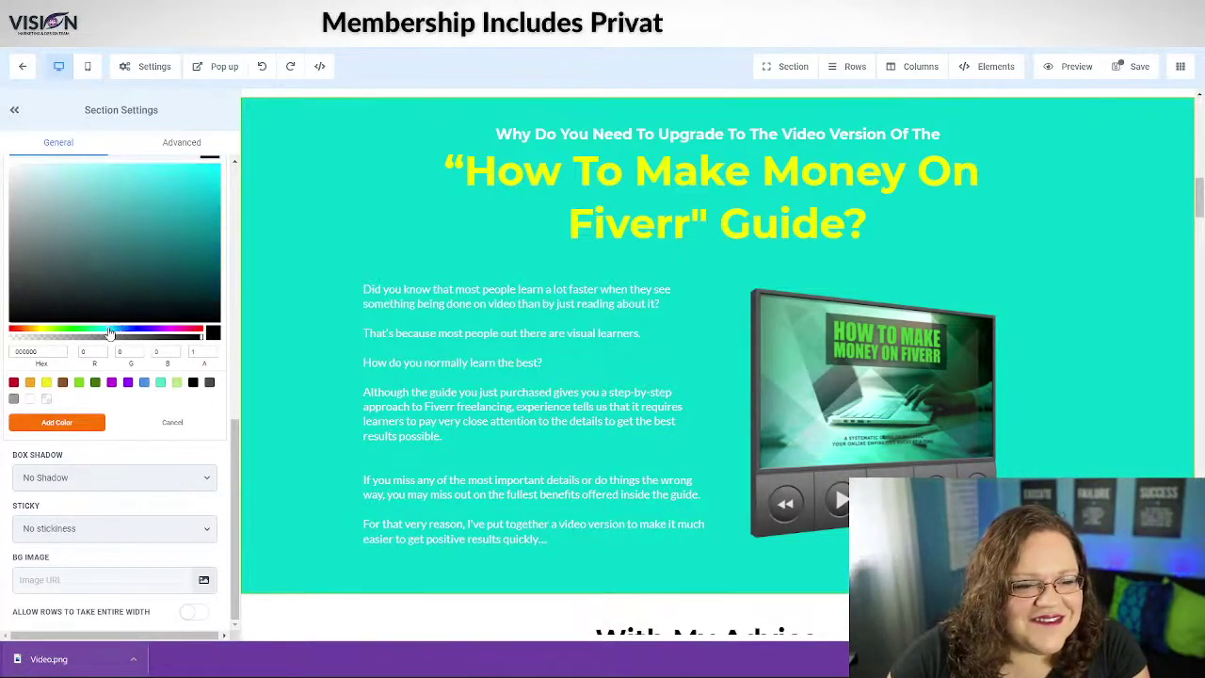
drag(167, 209, 224, 227)
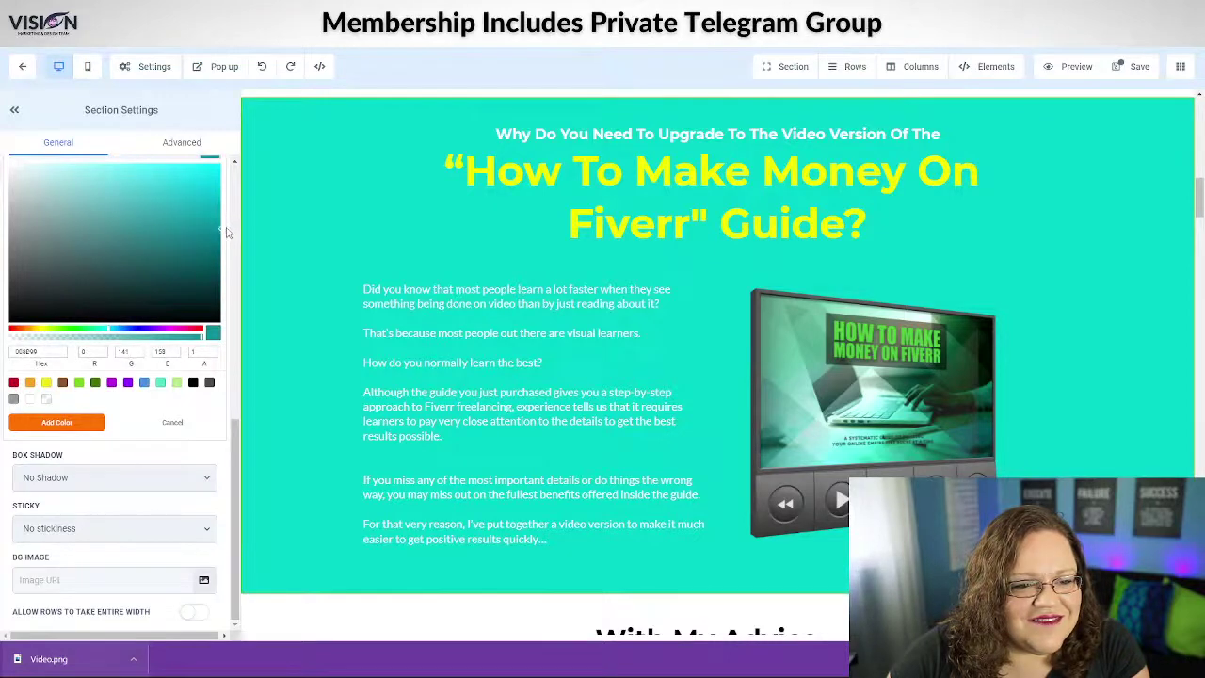
click(59, 422)
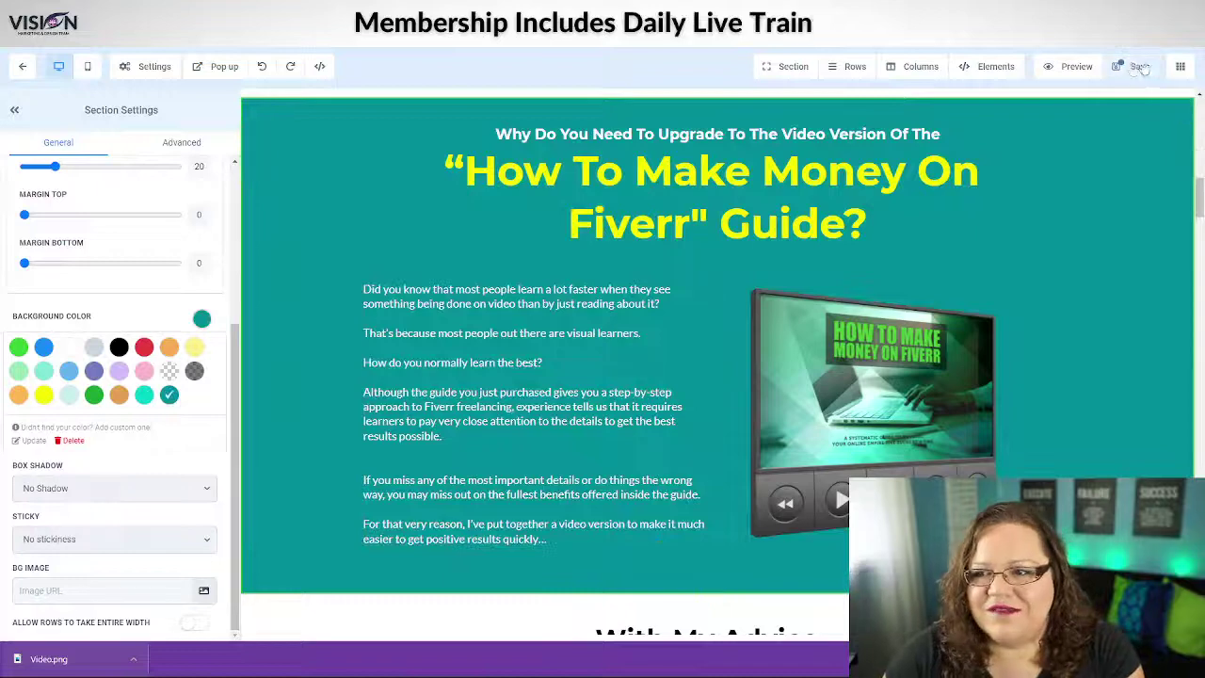
click(1140, 67)
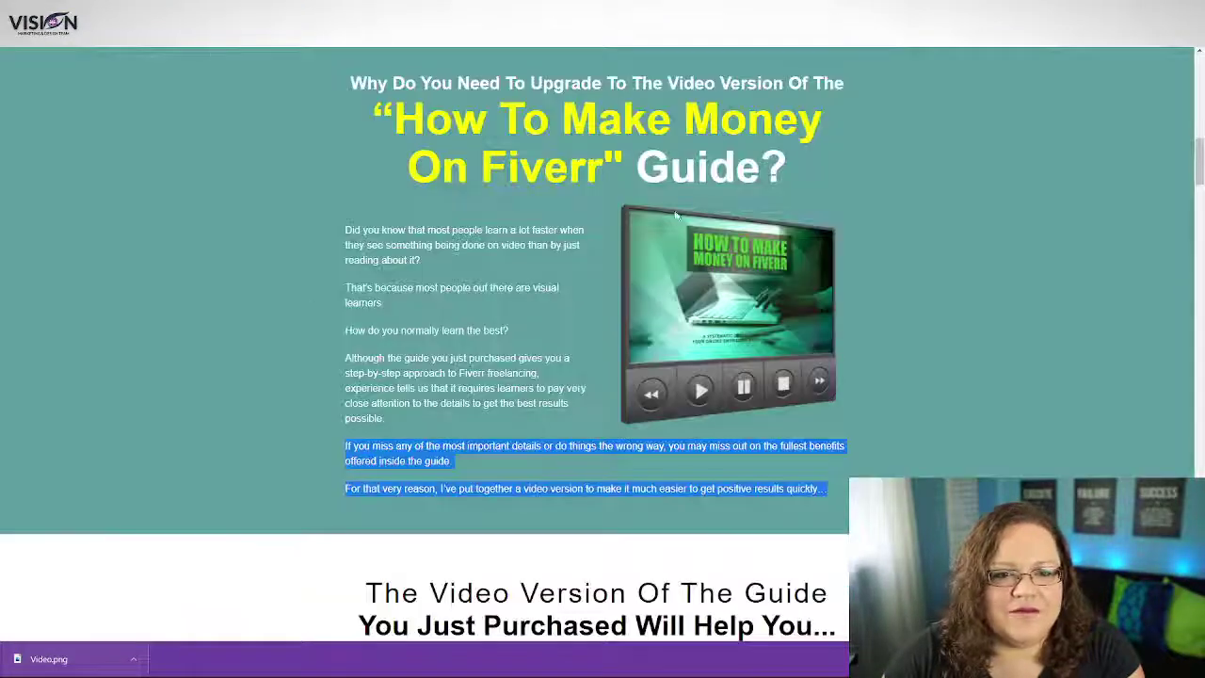
Compress details.png, focus.png and benefits.png from the Upsell images folder in TinyPNG and download the compressed files
scroll(675, 216, down, 5)
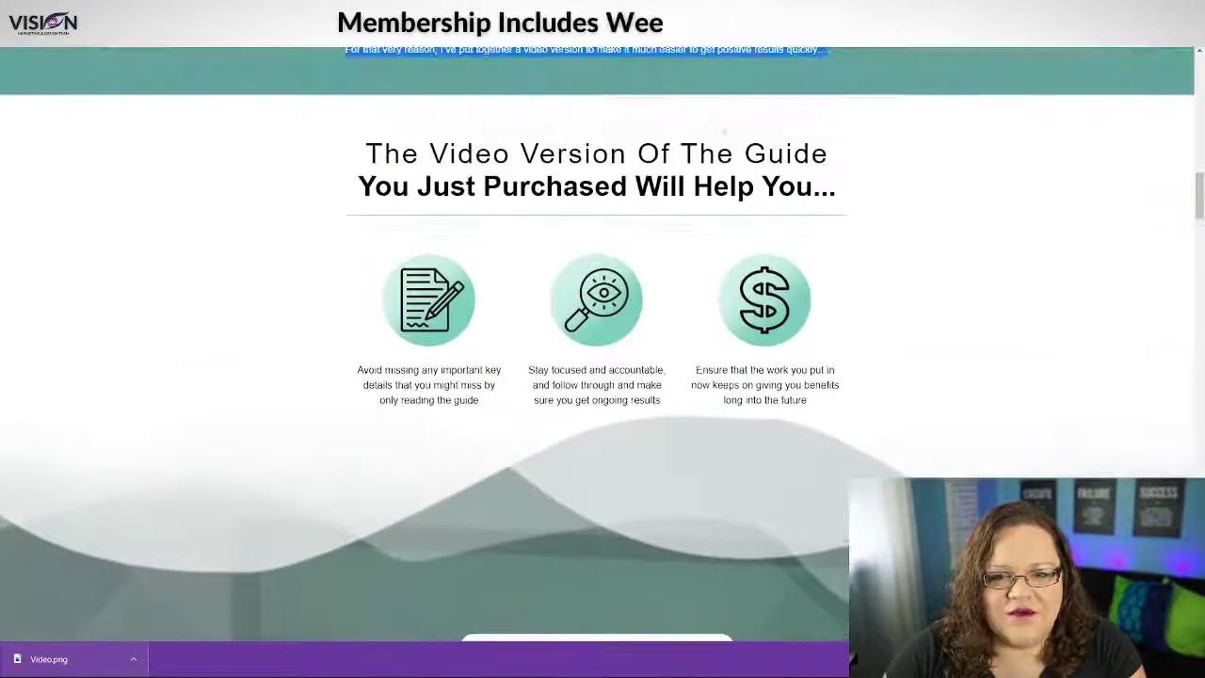
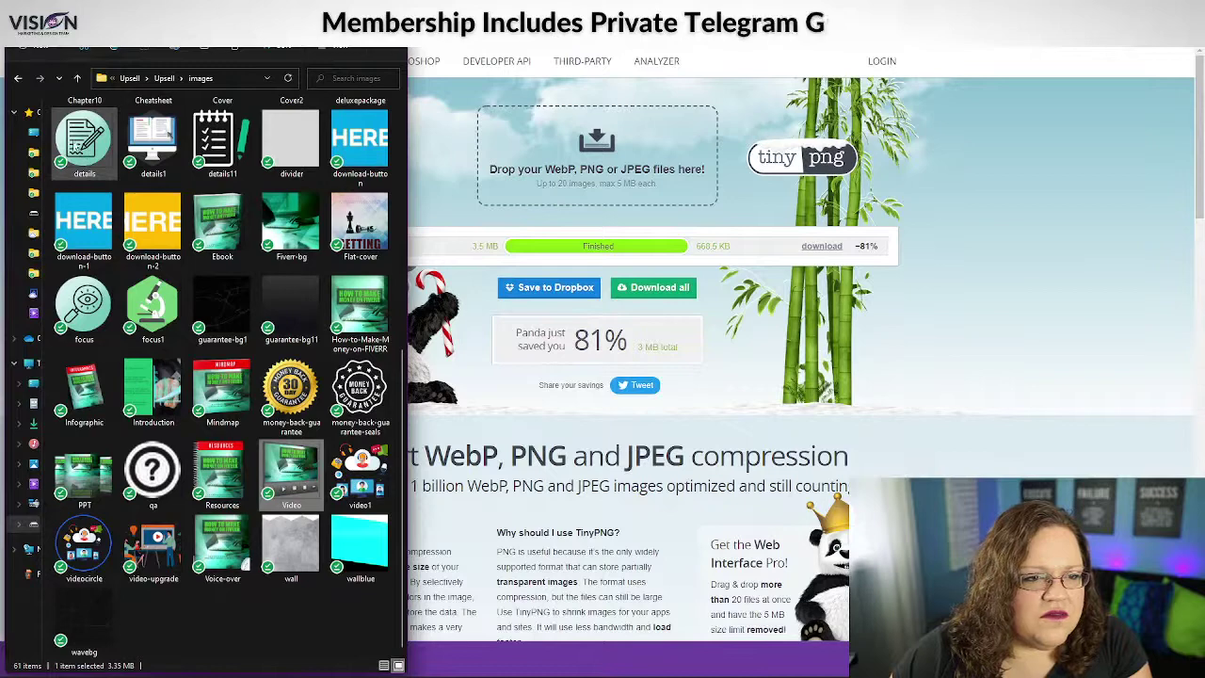
drag(84, 142, 602, 151)
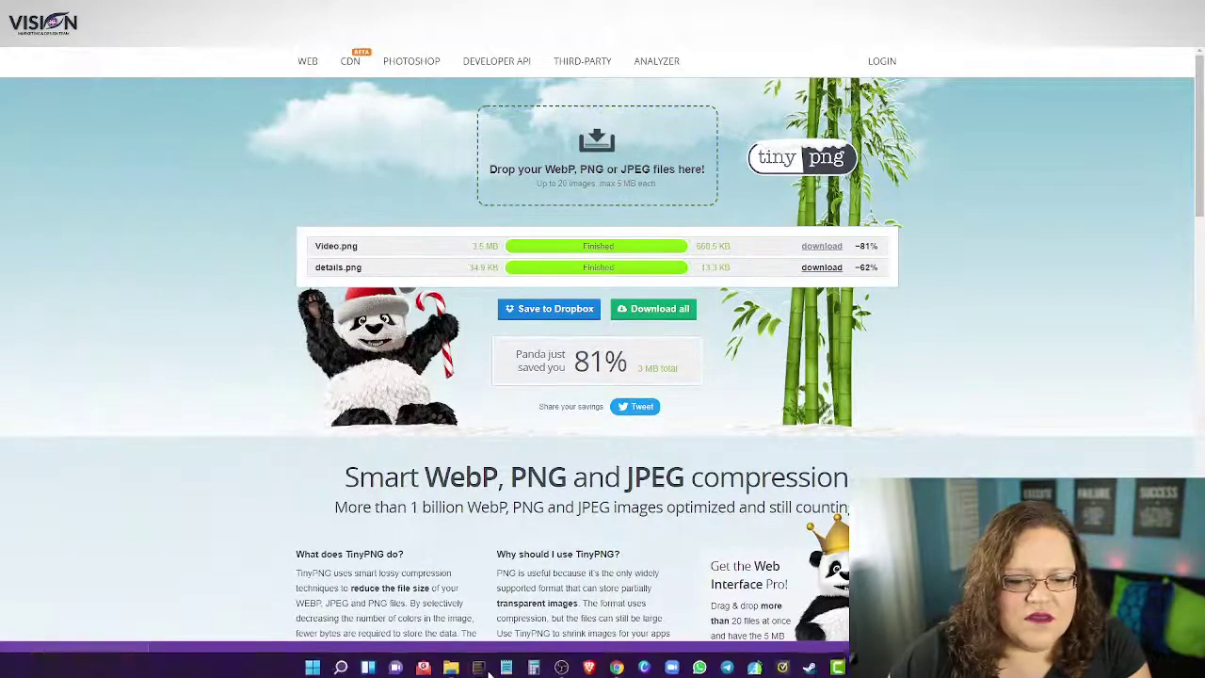
click(451, 666)
drag(84, 306, 644, 125)
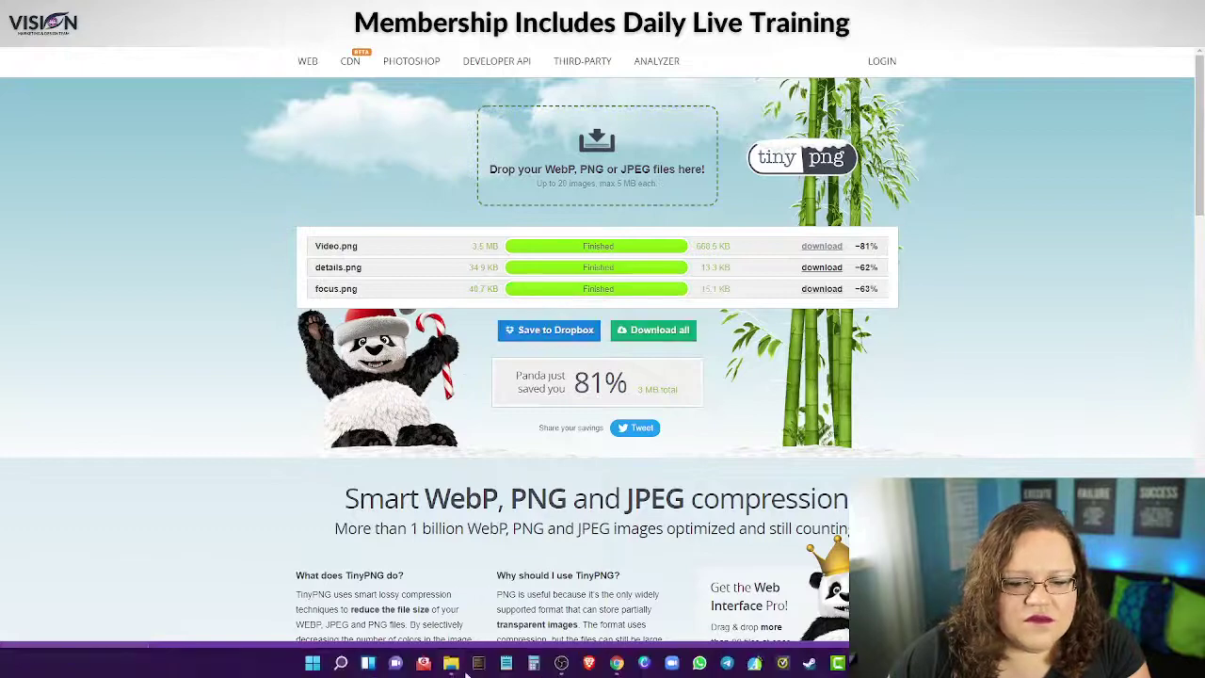
click(453, 665)
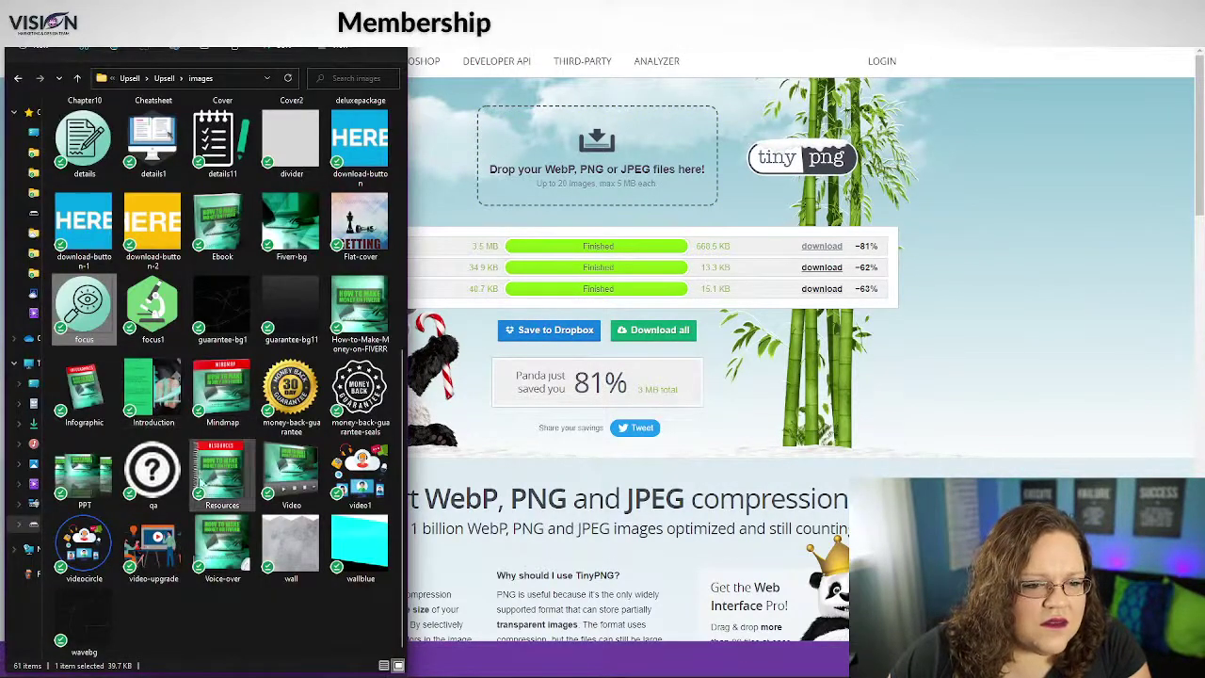
scroll(200, 475, up, 5)
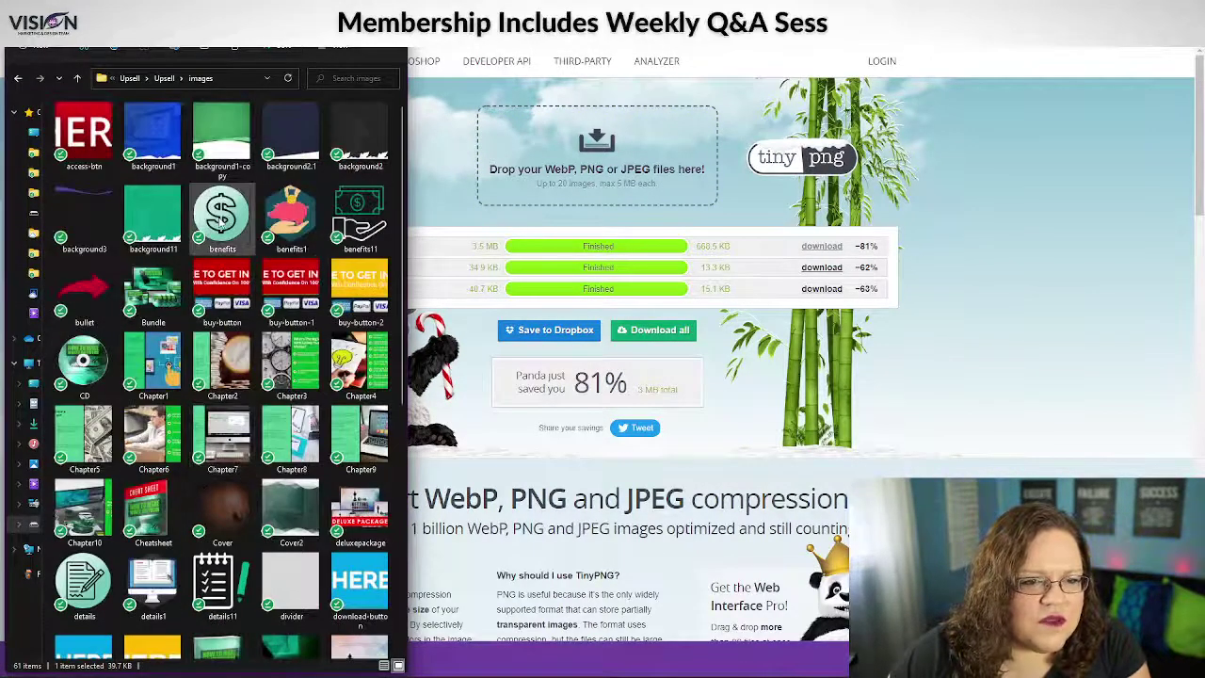
drag(220, 221, 650, 143)
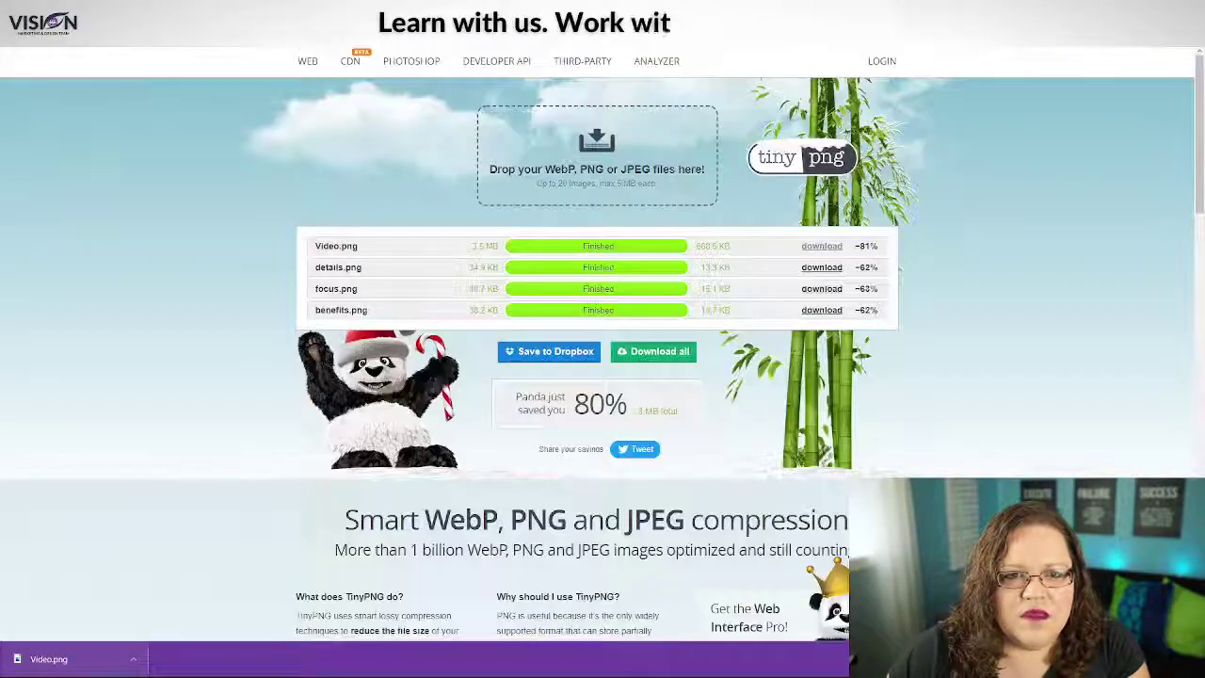
click(815, 268)
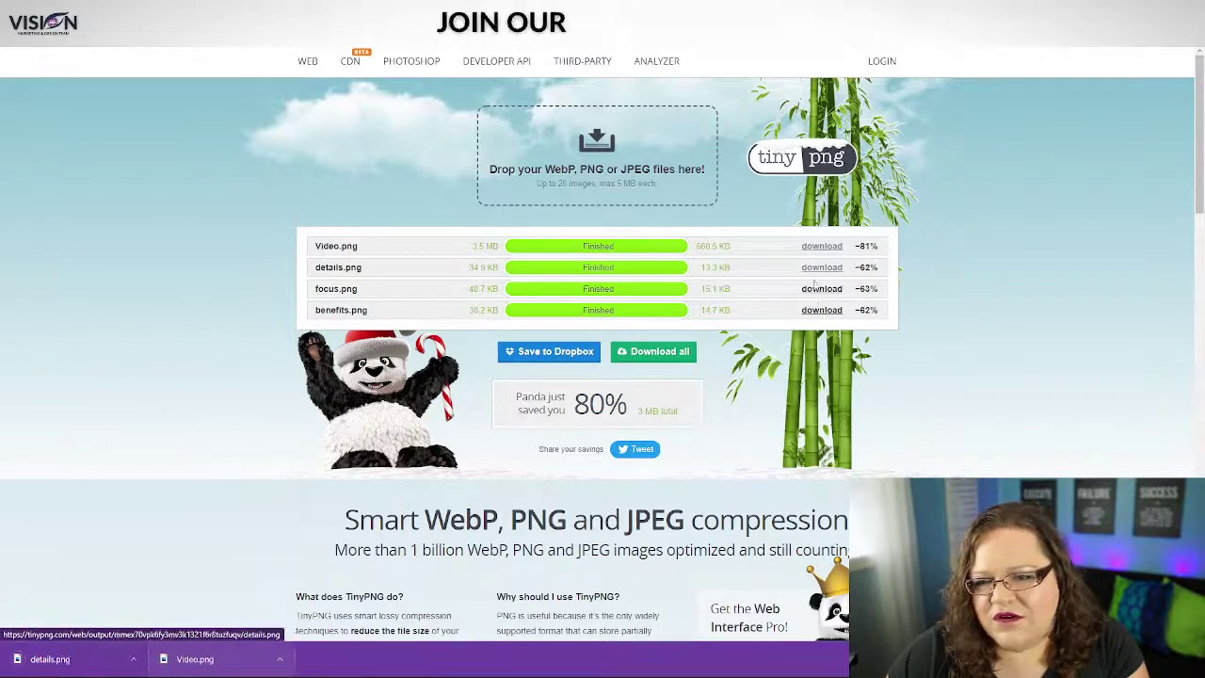
click(815, 288)
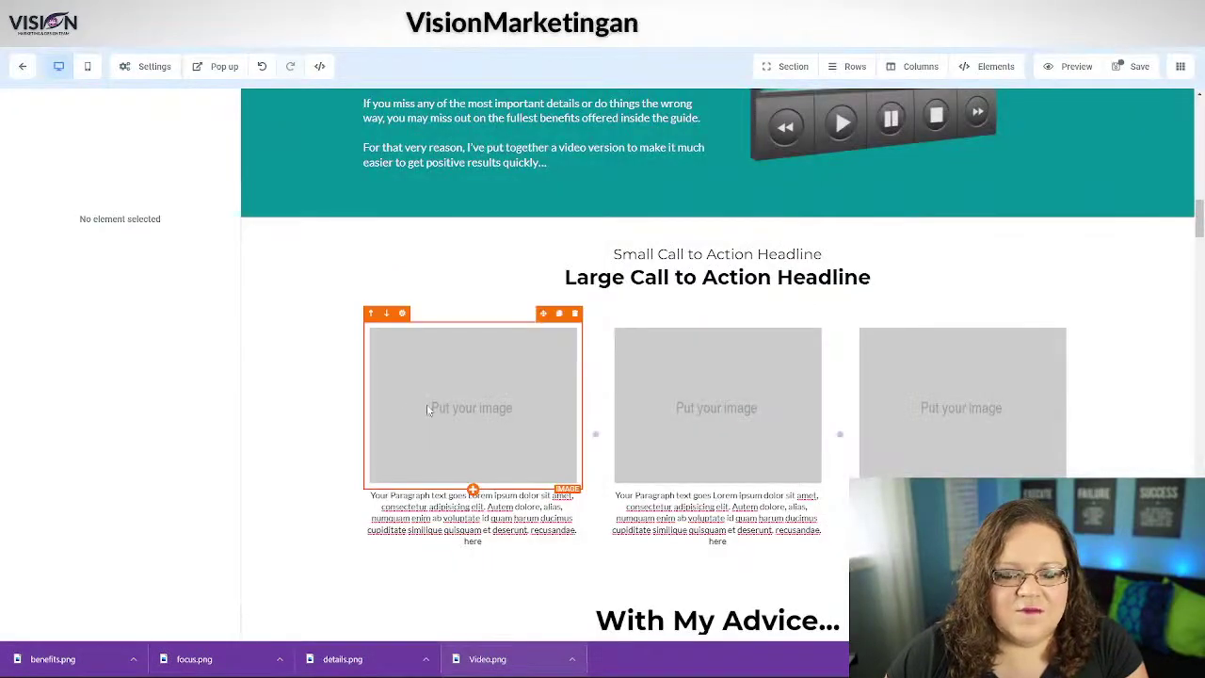
Upload benefits.png, focus.png and details.png to the Fiverr Funnel media folder and replace the first column's placeholder image with details.png
click(427, 407)
scroll(103, 560, down, 5)
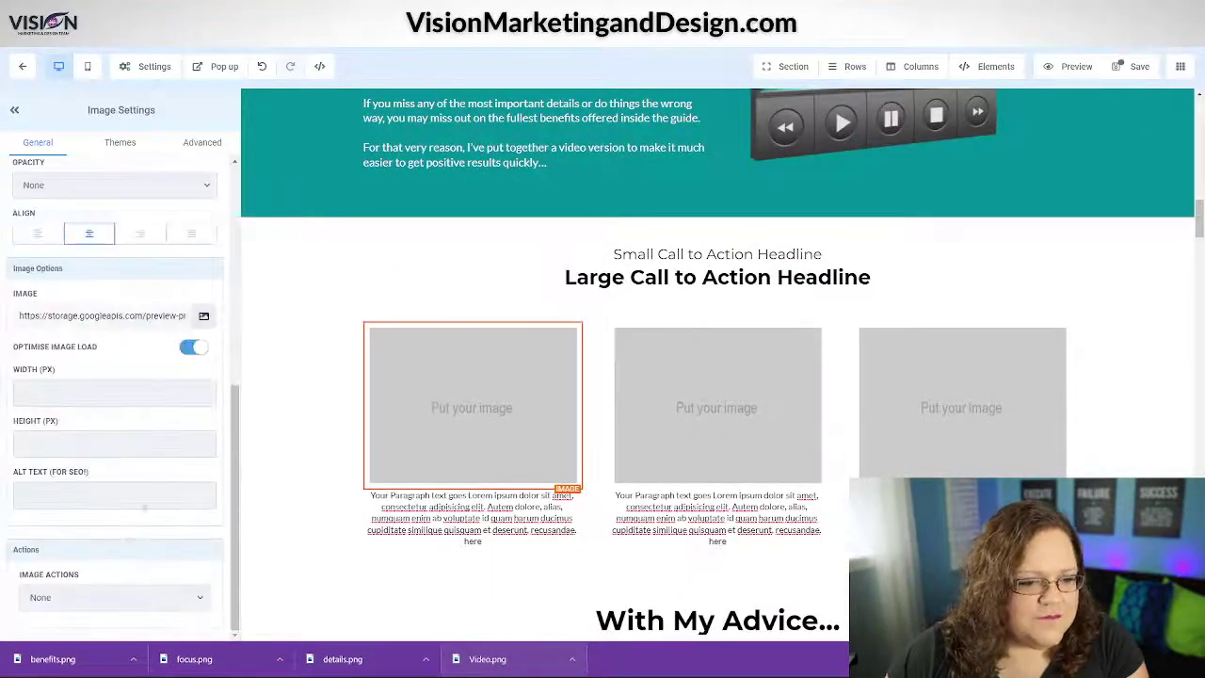
click(203, 320)
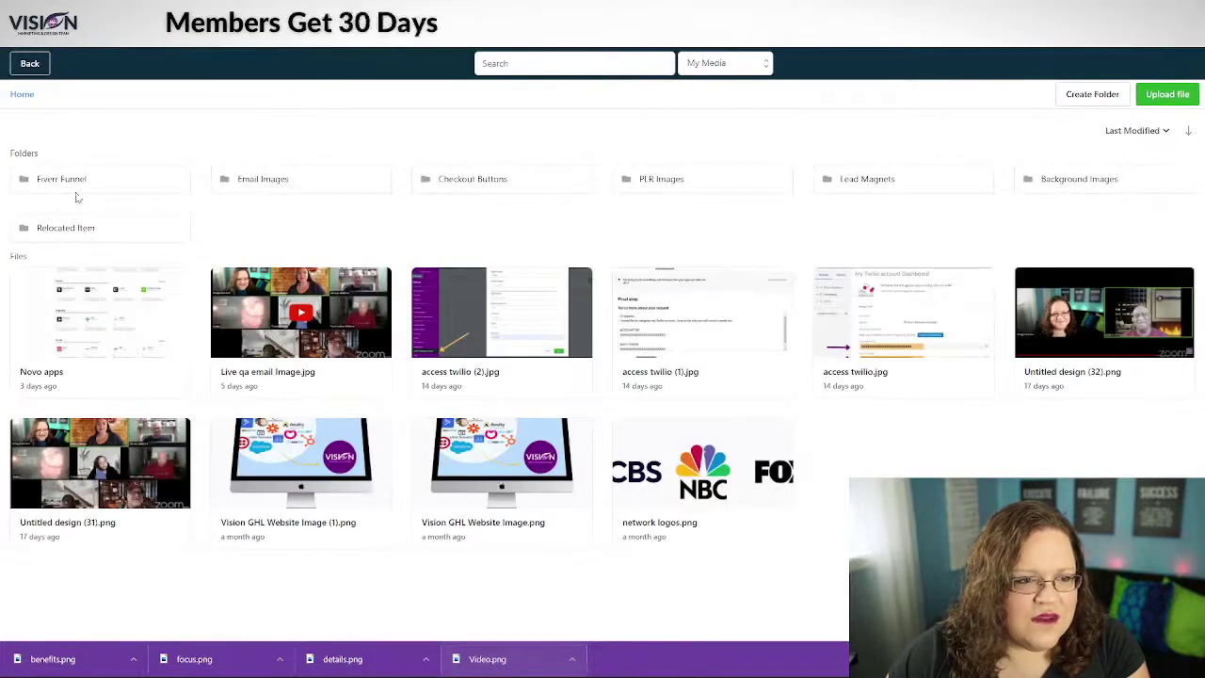
click(73, 181)
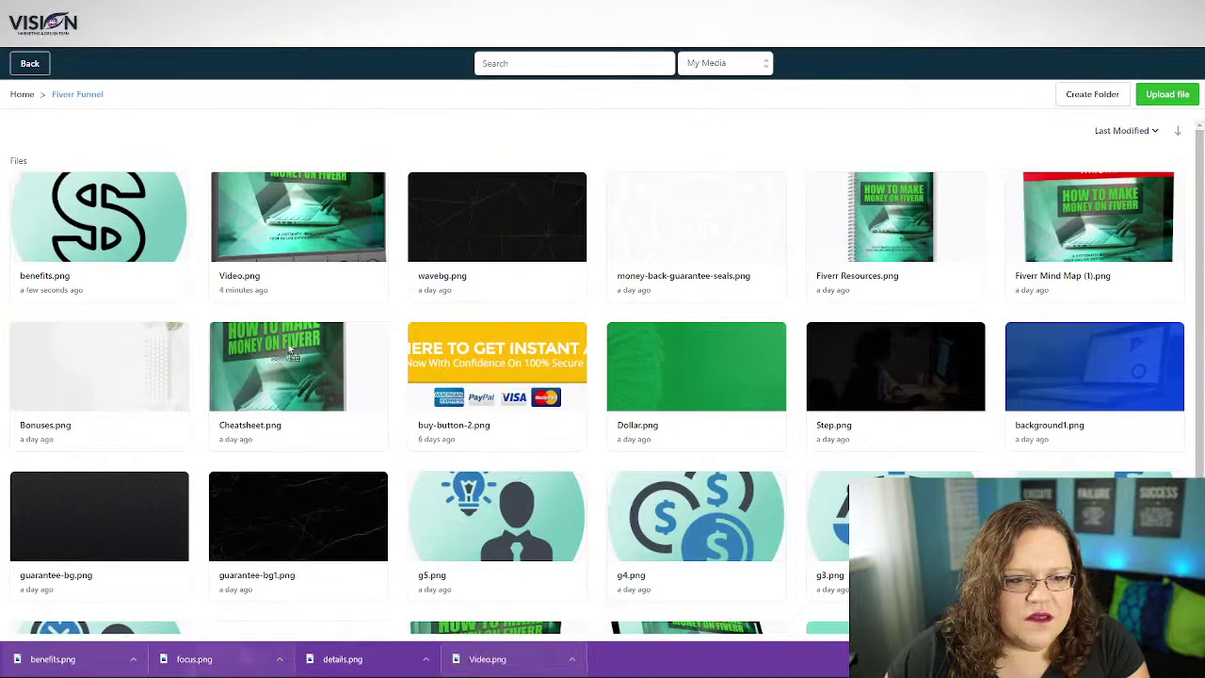
drag(290, 350, 290, 257)
drag(356, 667, 209, 184)
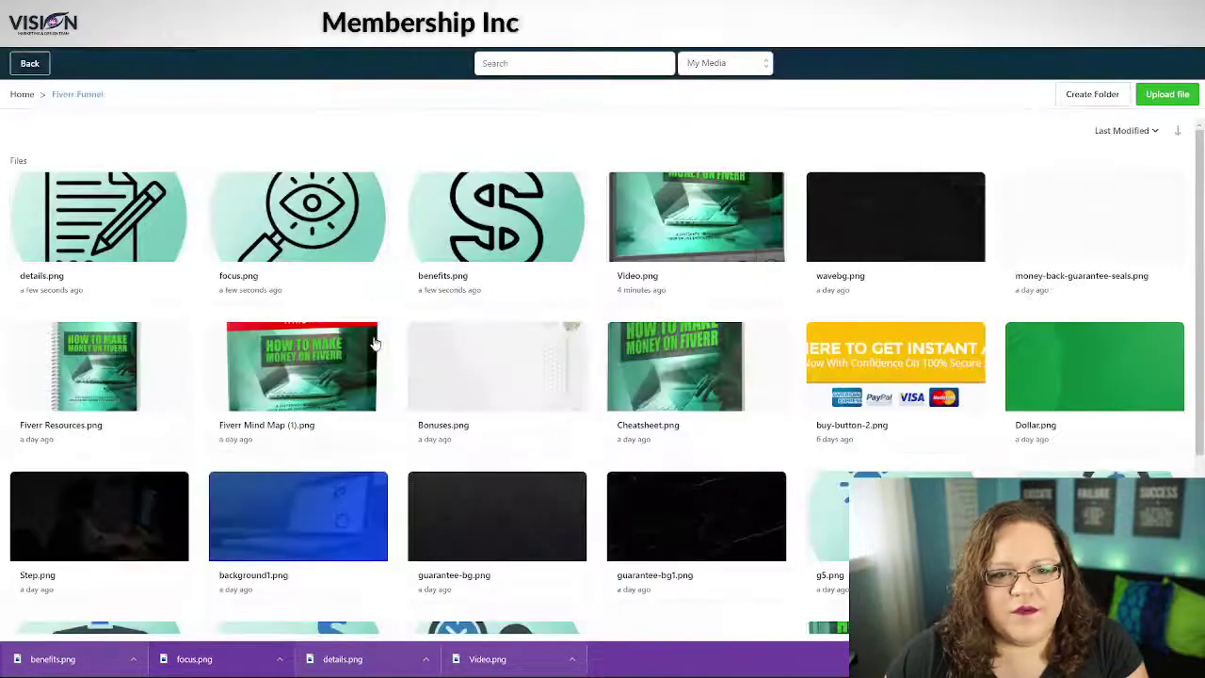
click(121, 219)
Replace the second column's placeholder image with focus.png and the third column's with benefits.png from the Fiverr Funnel media folder
click(659, 403)
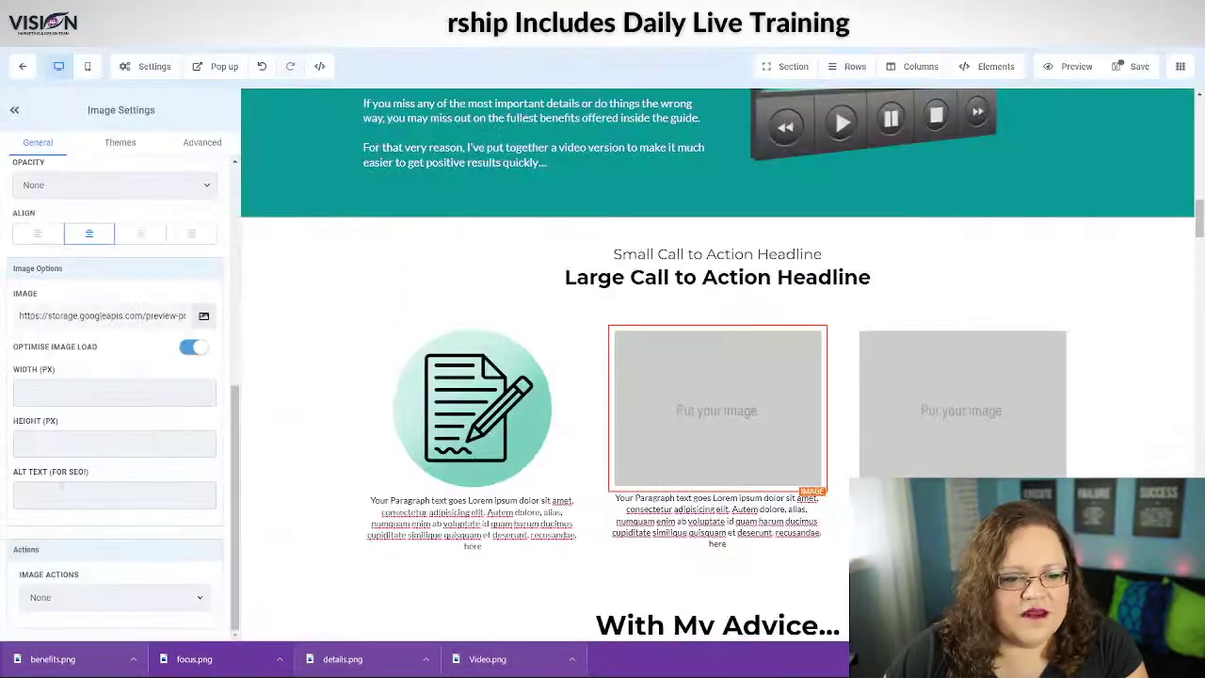
click(203, 318)
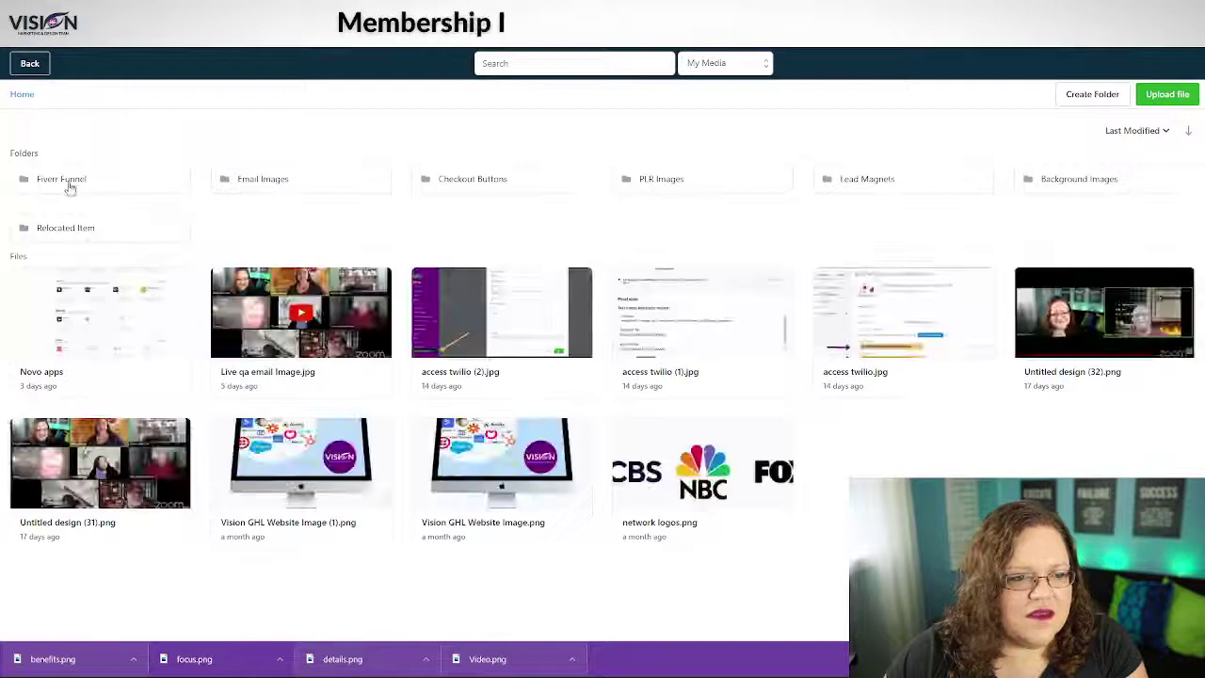
click(66, 179)
click(315, 224)
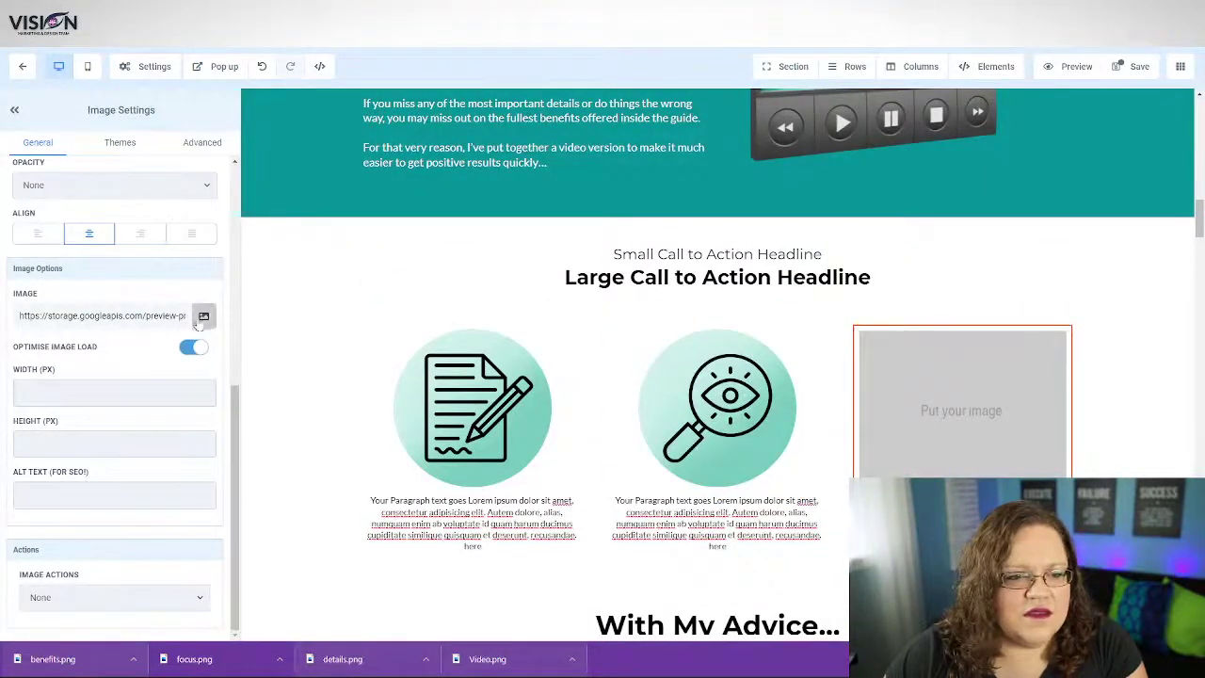
click(203, 318)
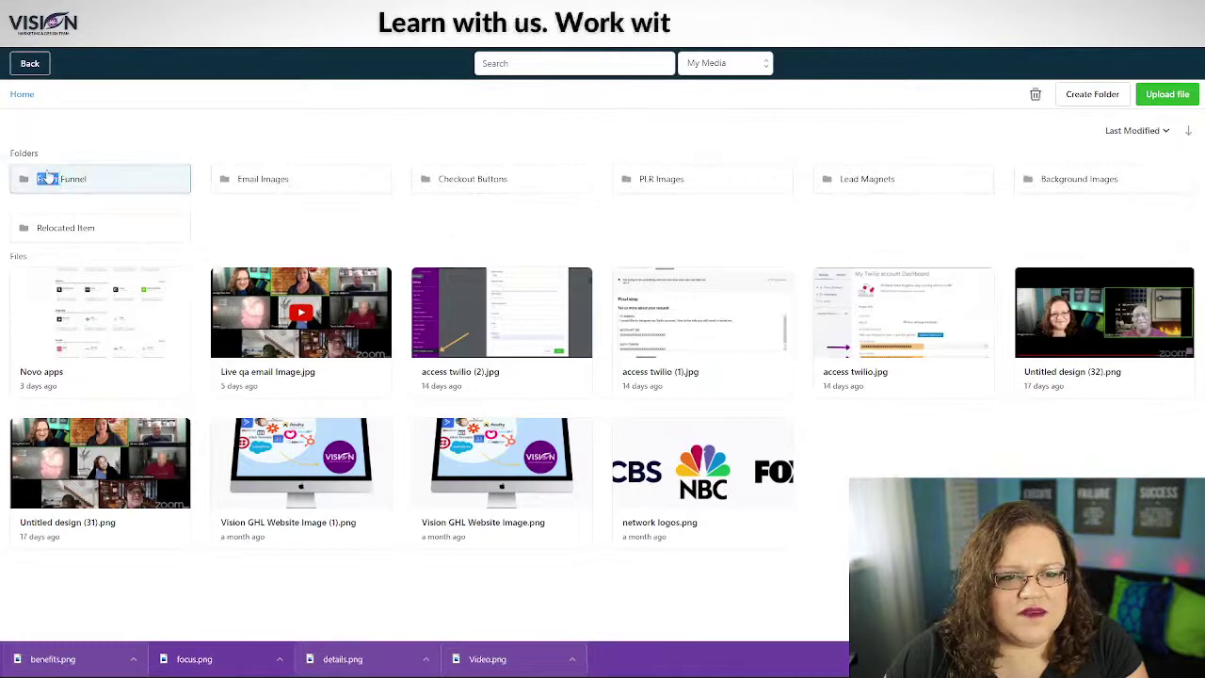
click(47, 179)
click(495, 224)
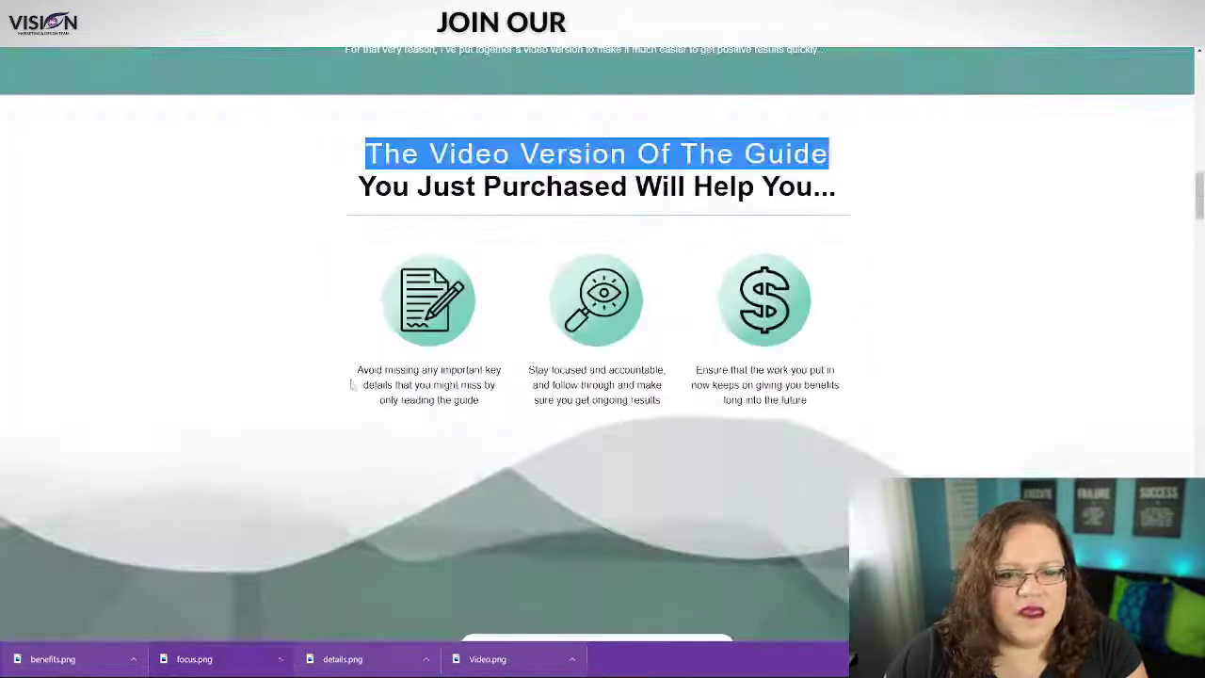
Replace the first column's paragraph with the reference text "Avoid missing any important key details that you might miss by only reading the guide"
drag(359, 370, 498, 405)
key(ctrl+c)
right_click(469, 387)
click(499, 403)
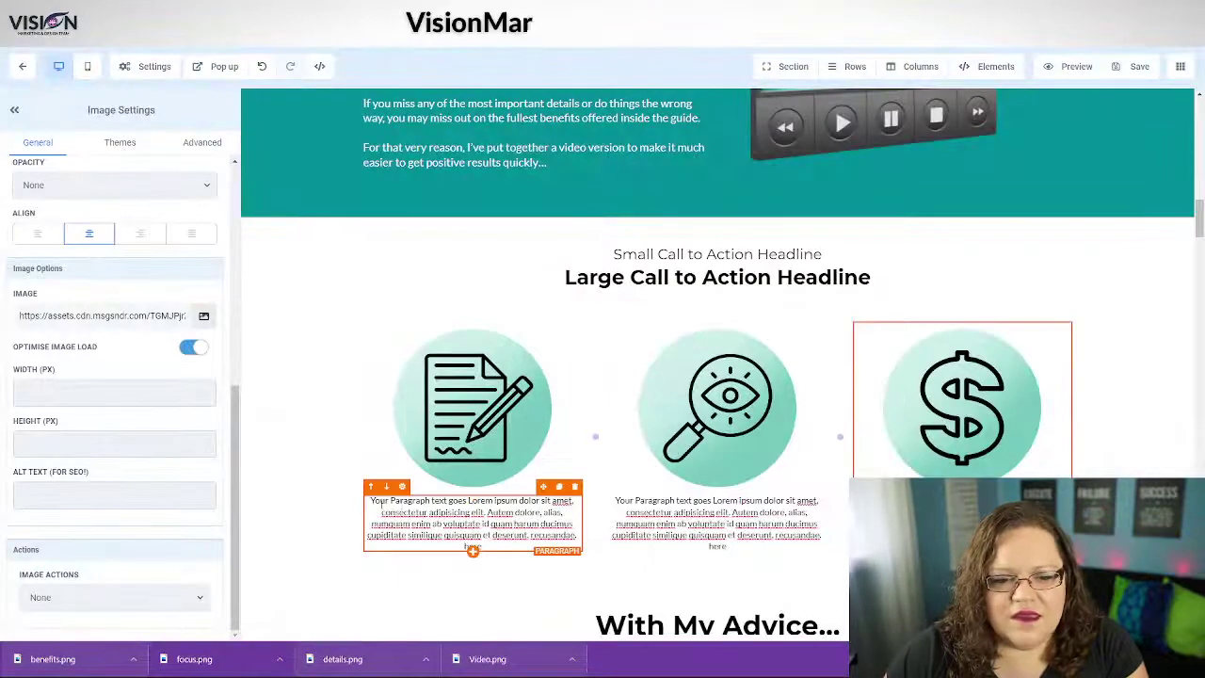
drag(369, 500, 577, 536)
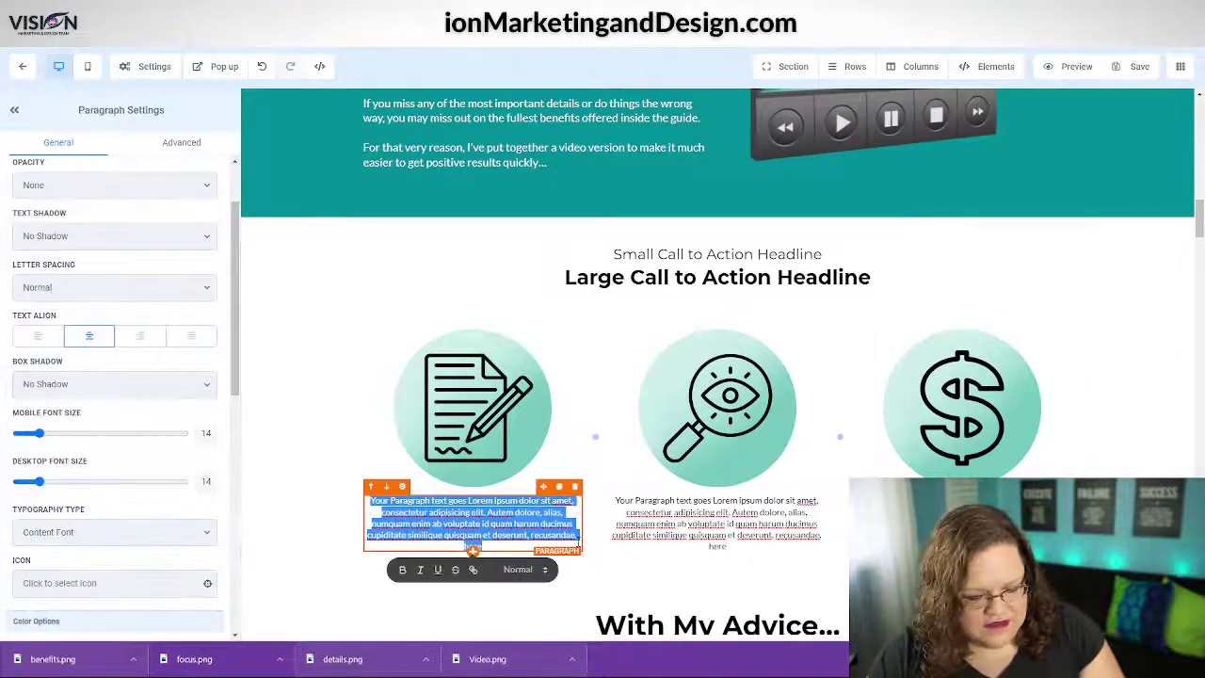
key(ctrl+v)
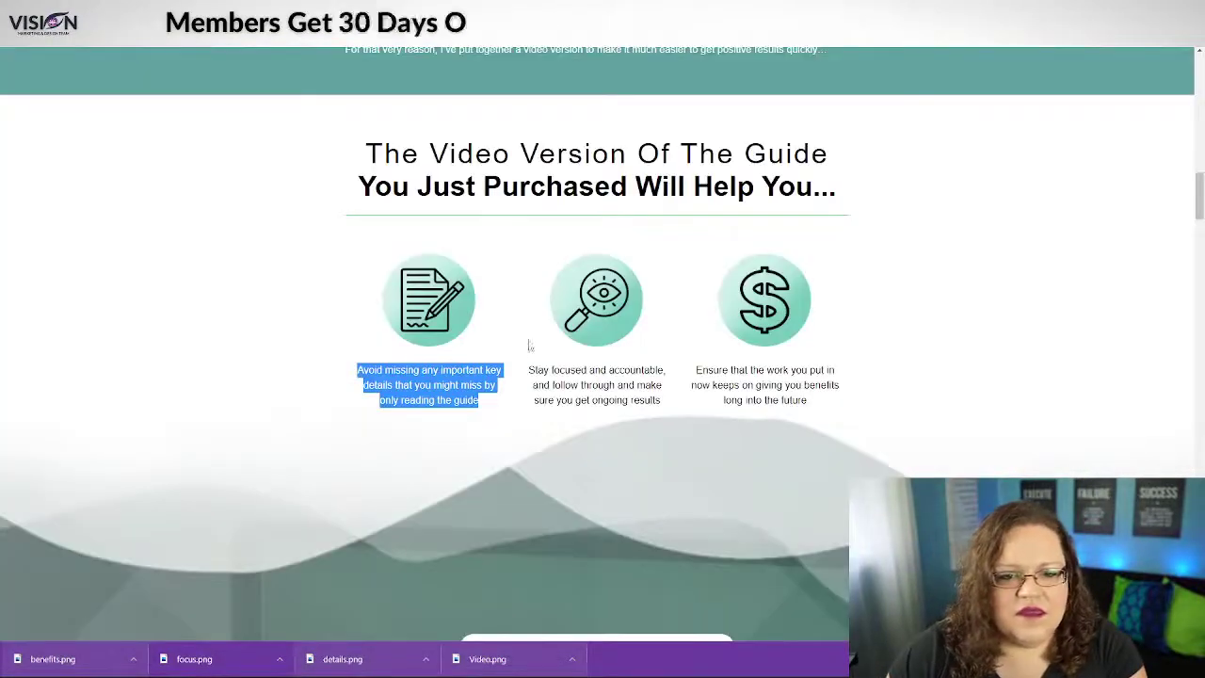
Replace the second column's paragraph with the reference text "Stay focused and accountable, and follow through and make sure you get ongoing results"
drag(528, 368, 665, 402)
key(ctrl+c)
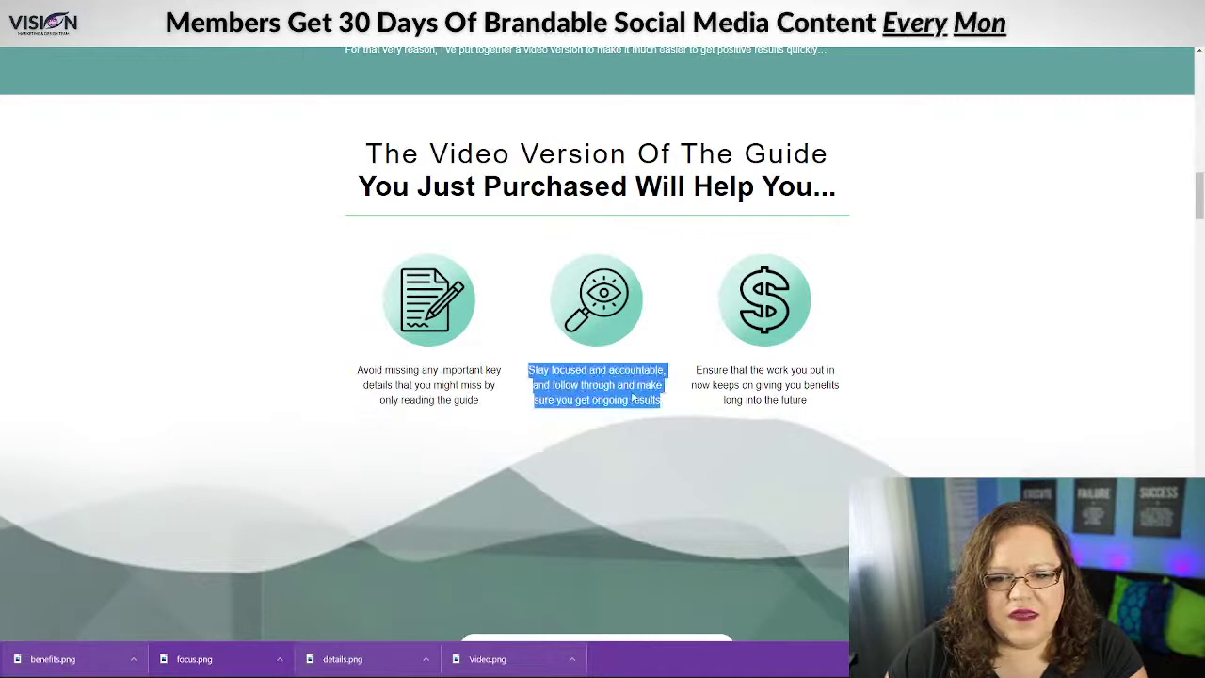
right_click(633, 399)
click(650, 407)
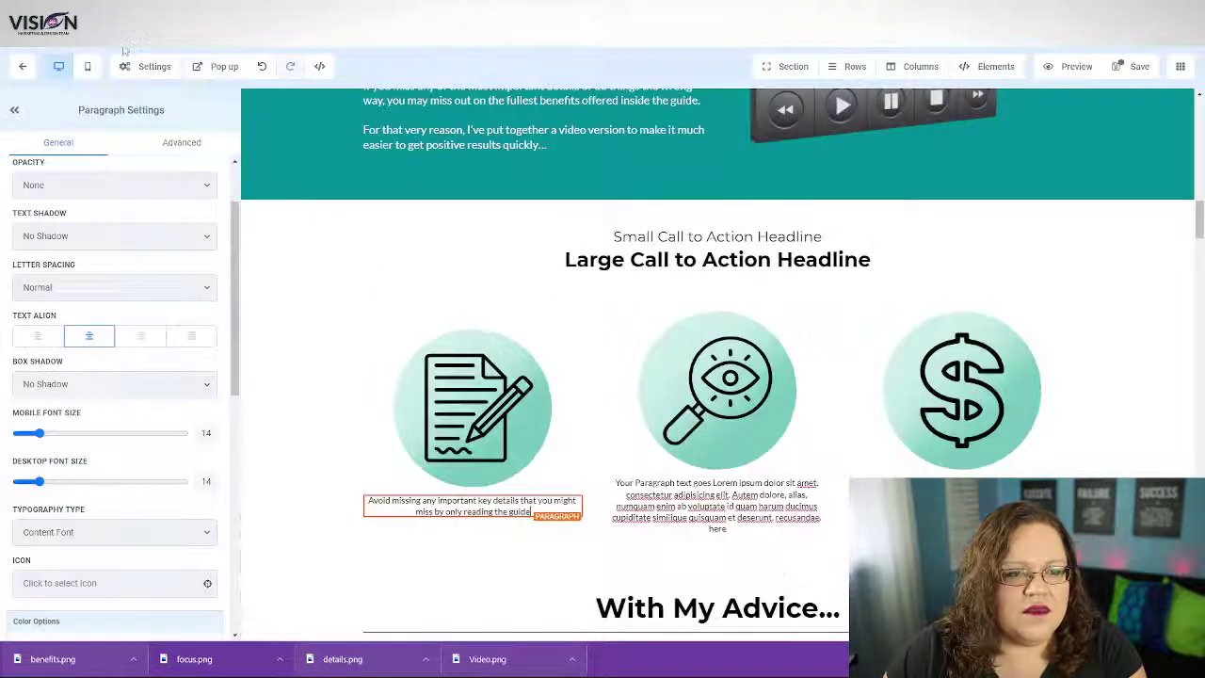
click(718, 525)
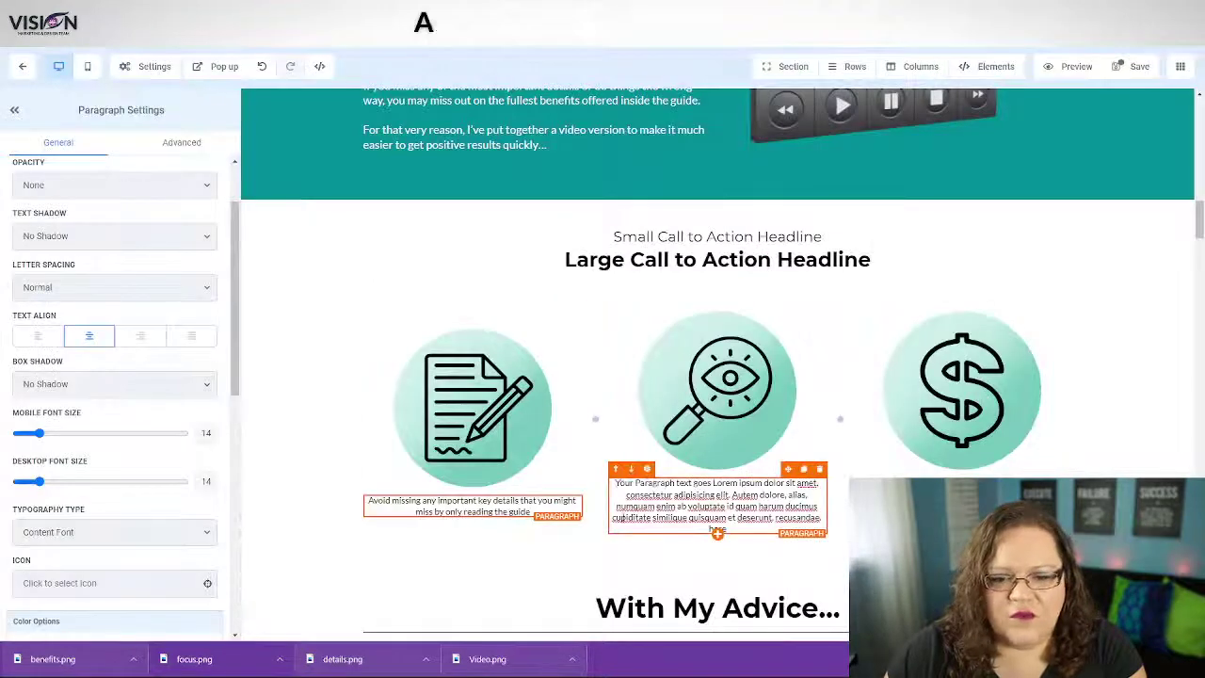
key(ctrl+a)
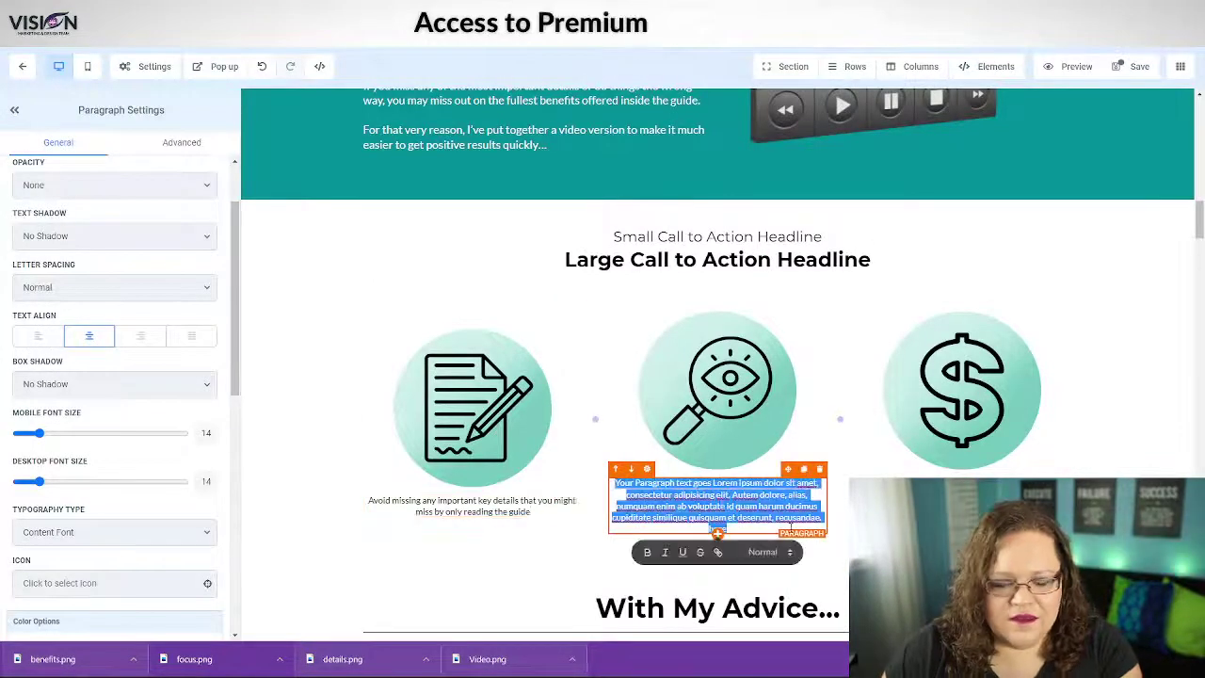
key(ctrl+v)
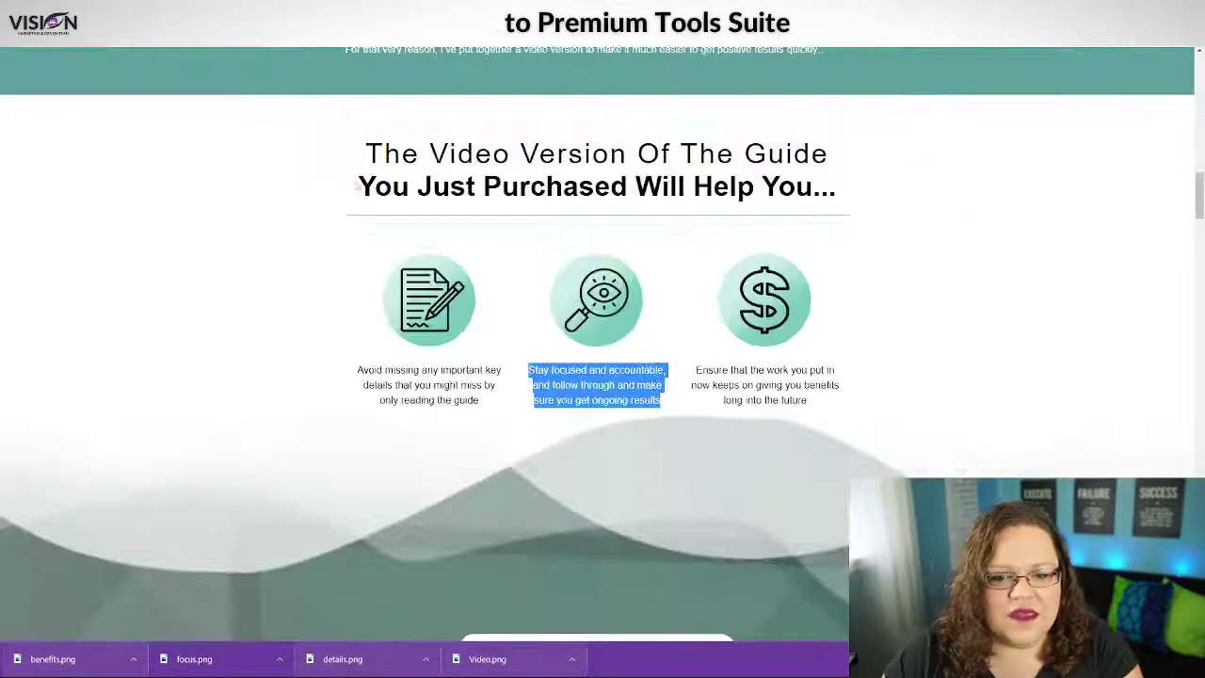
Replace the third column's paragraph with the reference text "Ensure that the work you put in now keeps on giving you benefits long into the future" and save the page
drag(698, 372, 829, 423)
key(ctrl+c)
right_click(788, 380)
click(812, 390)
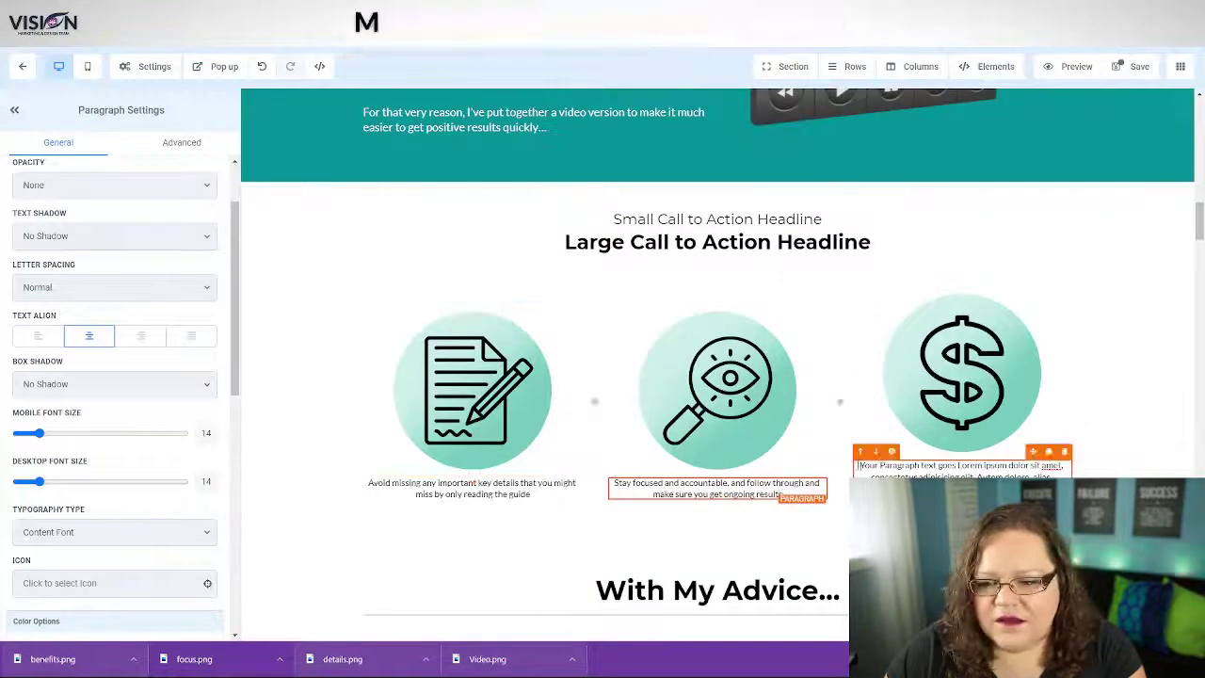
drag(859, 466, 1072, 514)
key(ctrl+v)
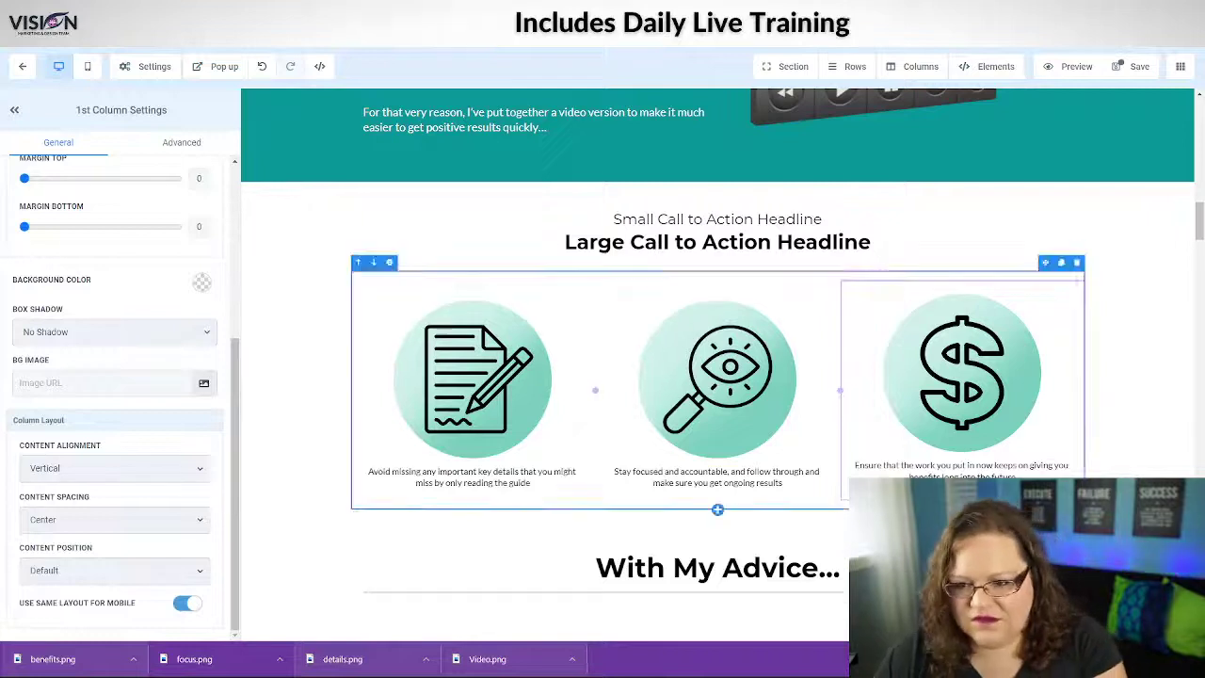
key(BackSpace)
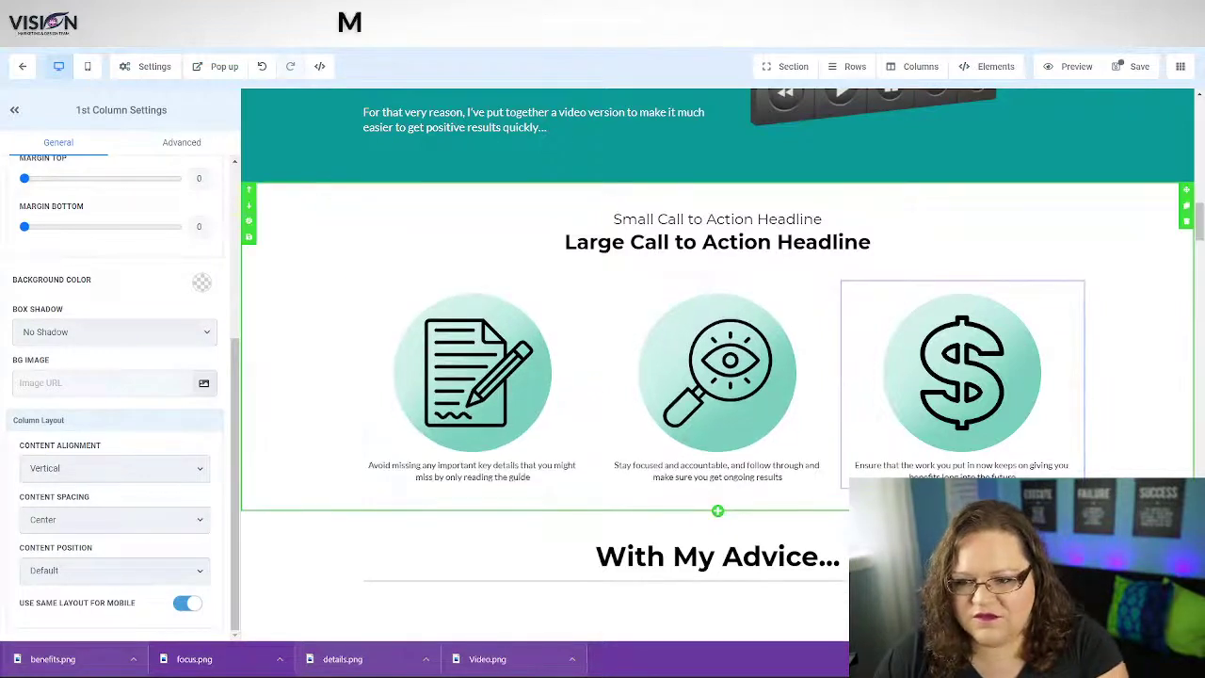
click(1130, 72)
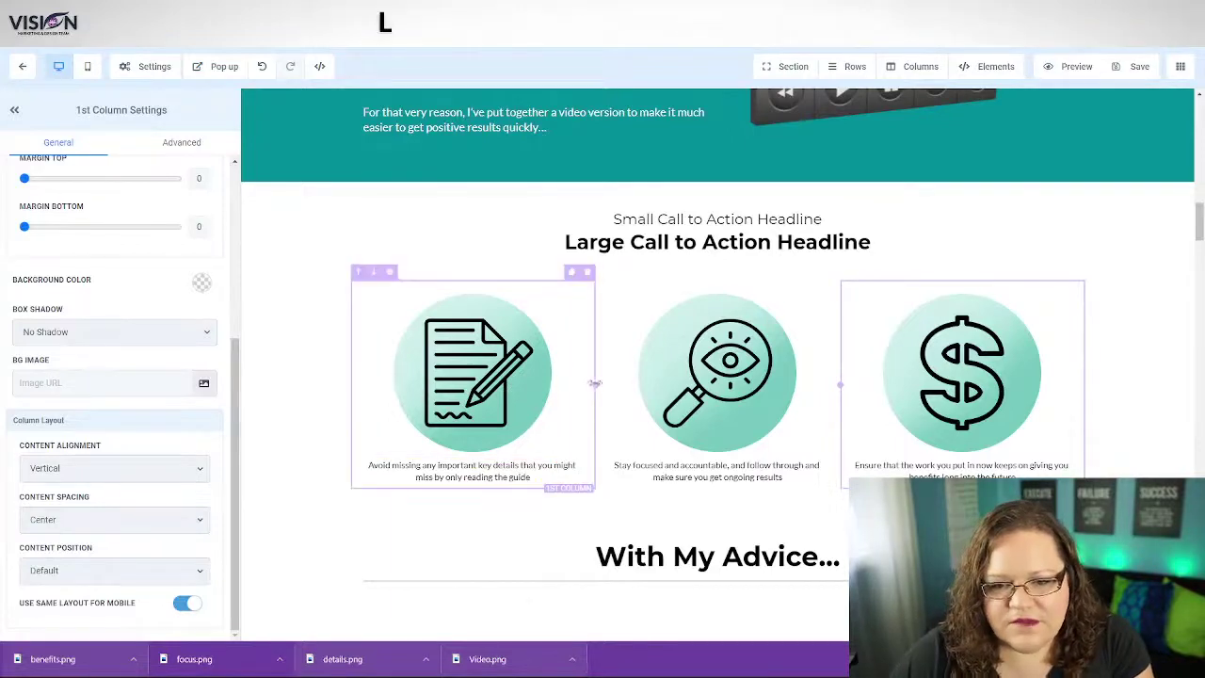
Add a divider beneath the "Large Call to Action Headline" and set its width to 75 Percent
click(462, 351)
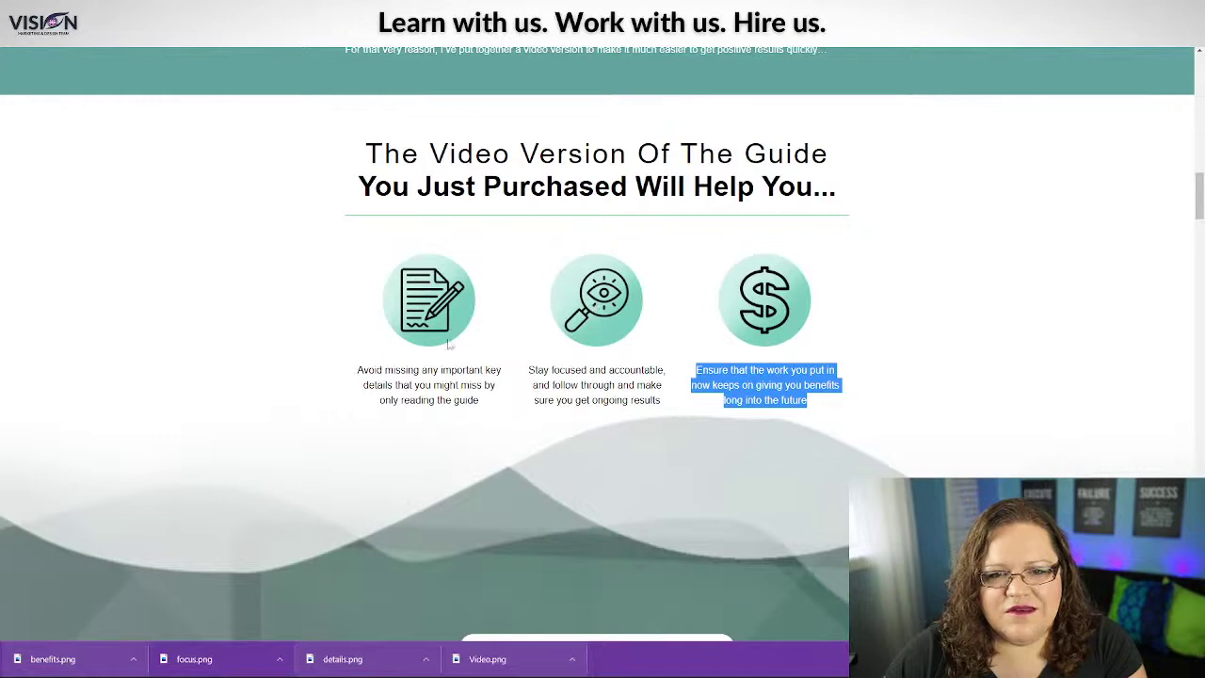
click(514, 139)
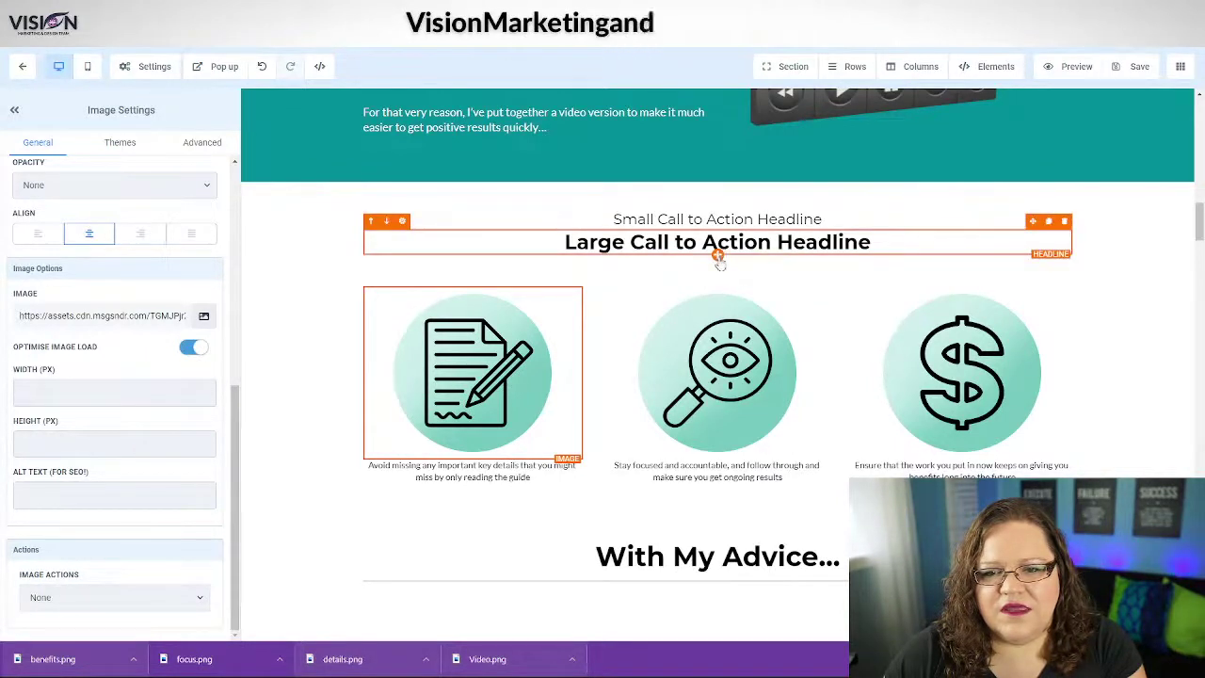
click(718, 272)
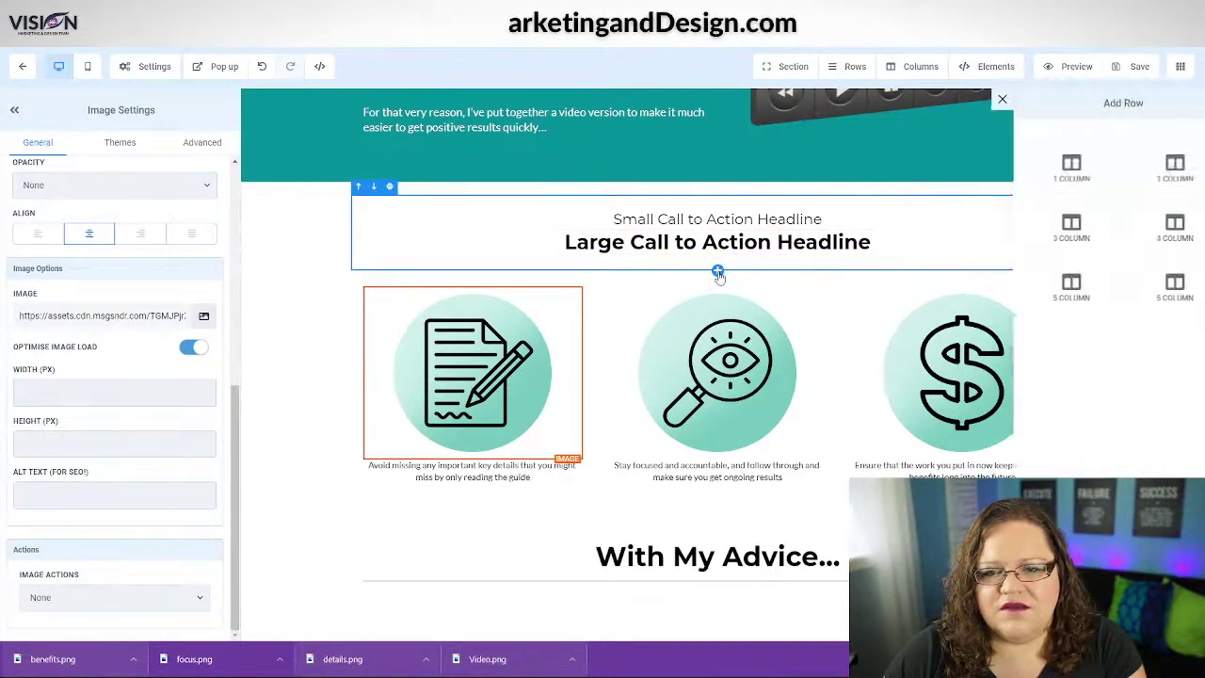
click(718, 256)
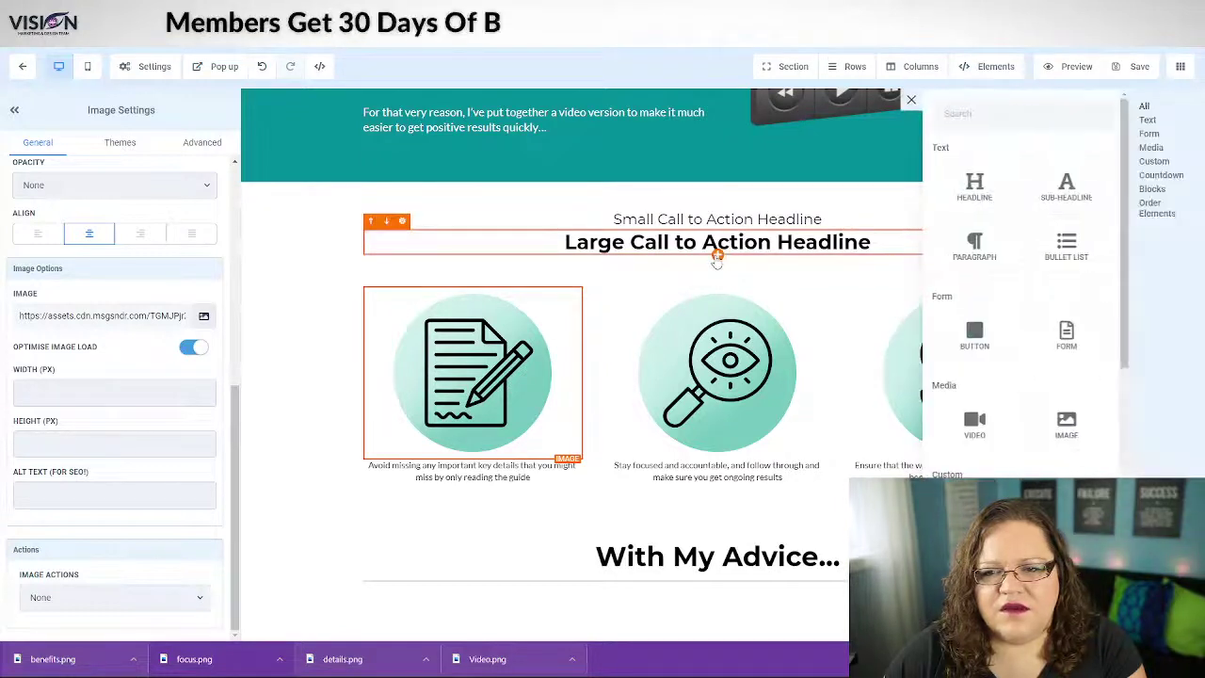
scroll(1022, 283, down, 3)
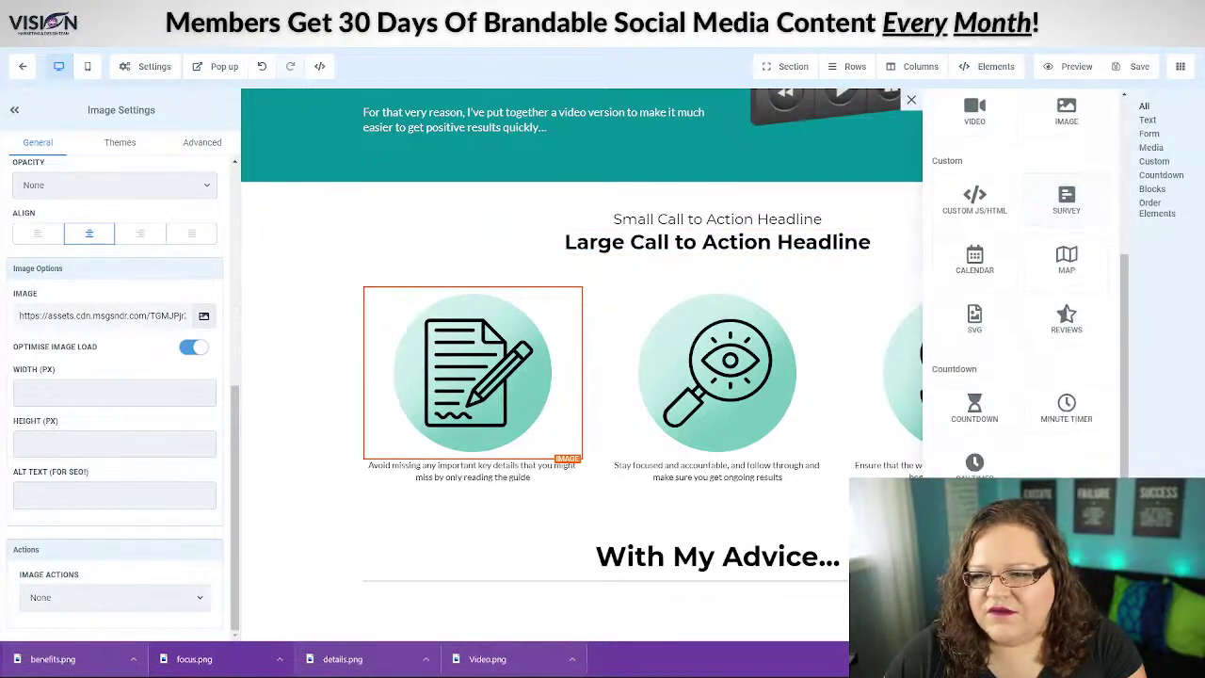
drag(975, 325, 646, 264)
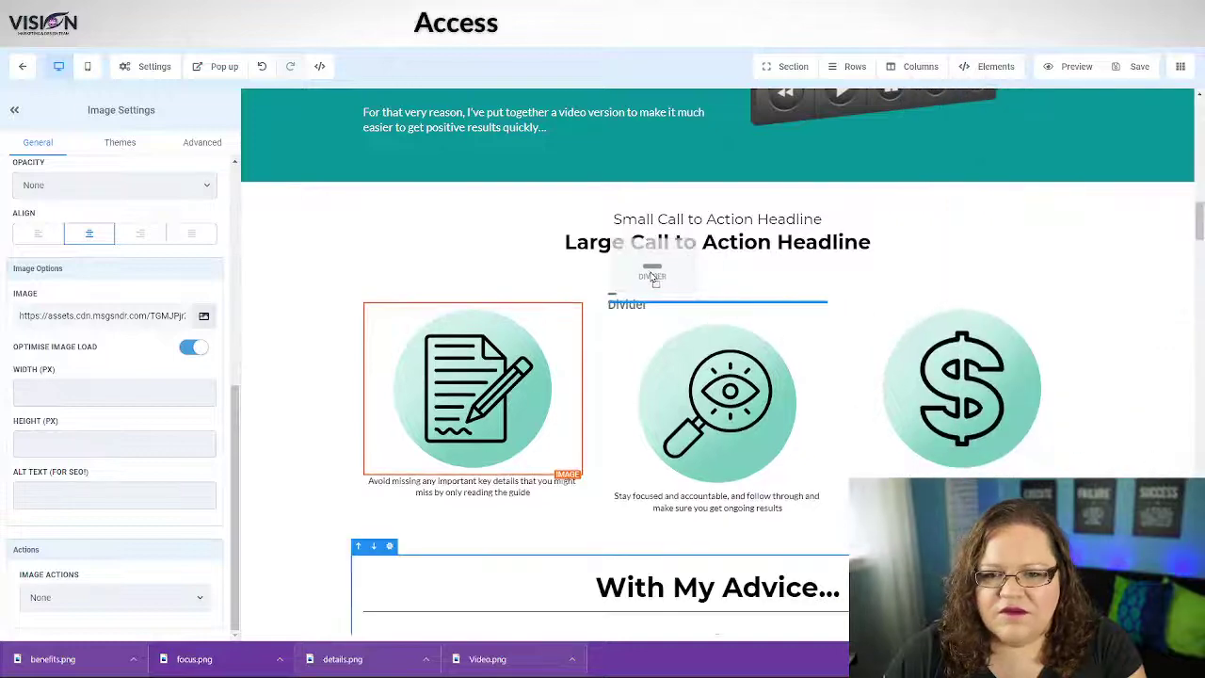
click(646, 267)
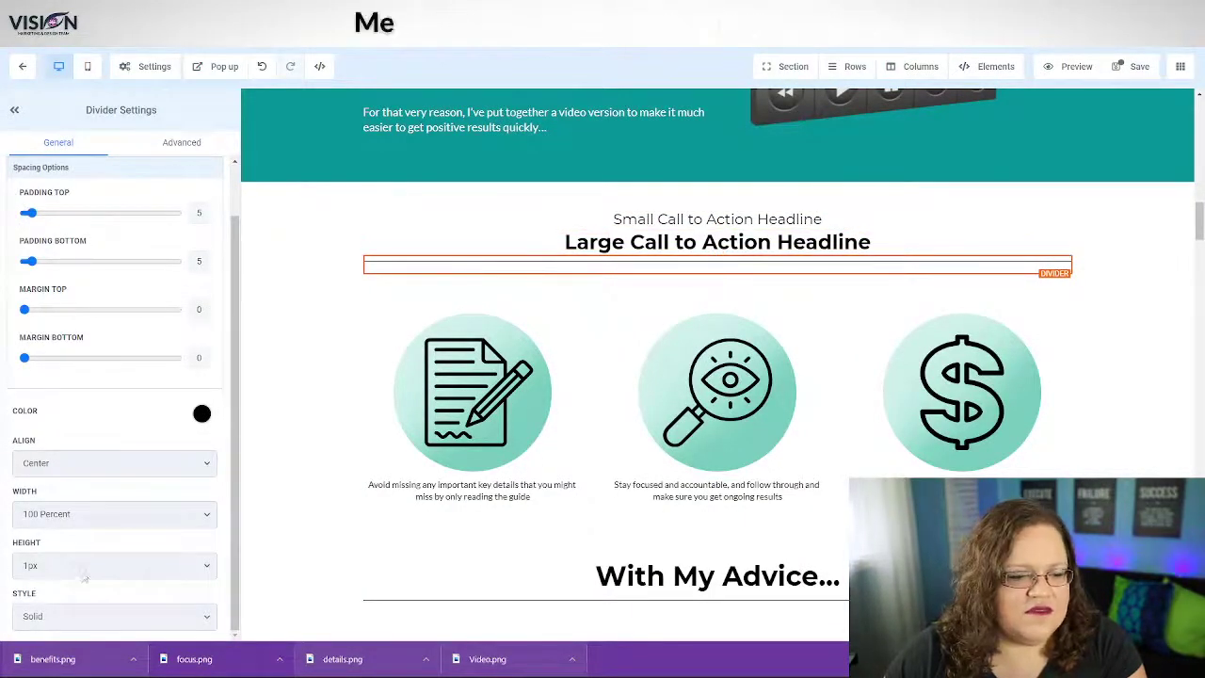
click(74, 532)
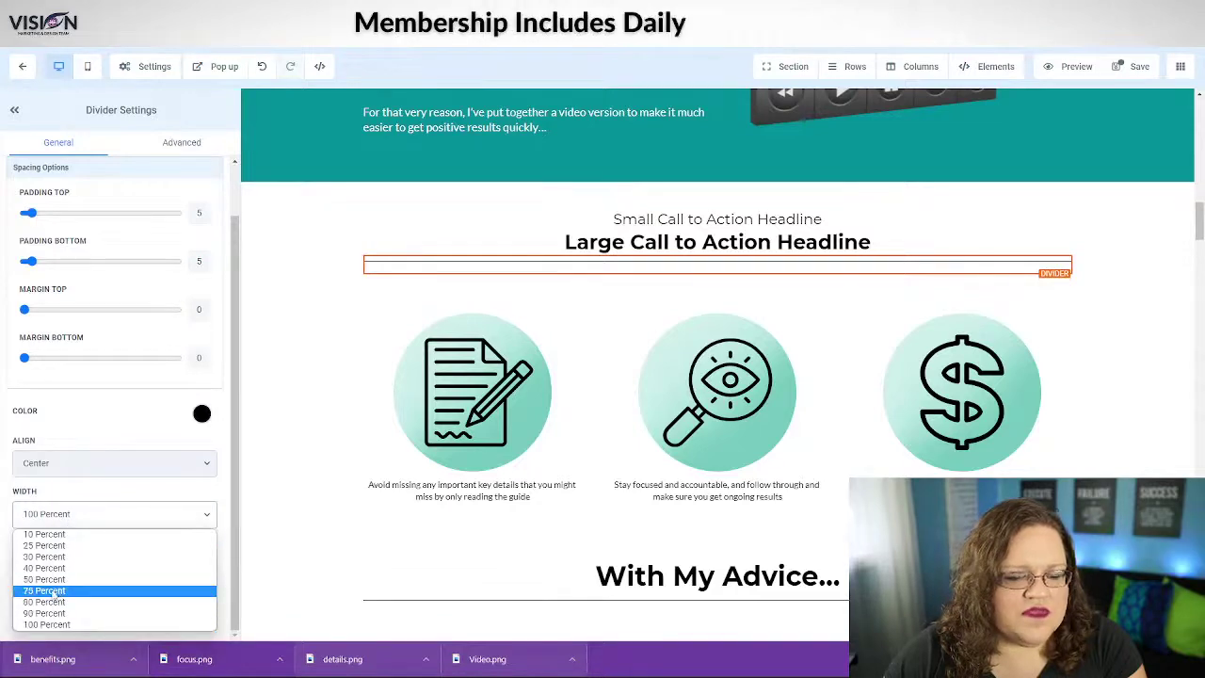
click(57, 590)
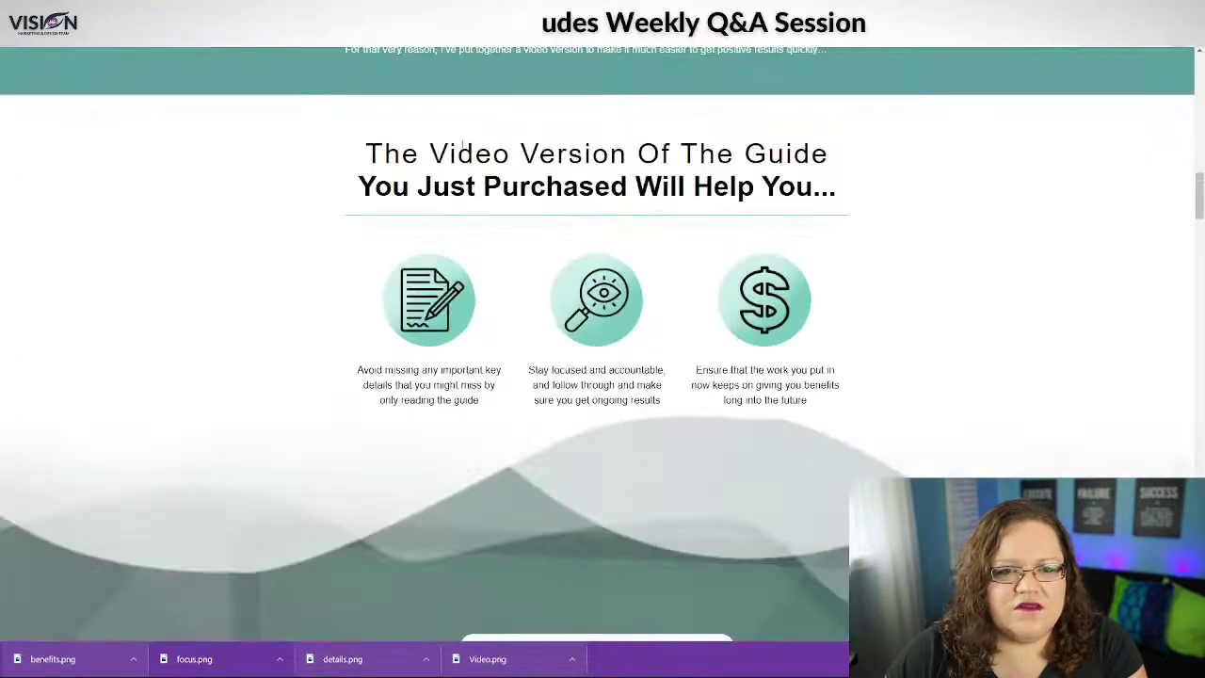
Replace the "Small Call to Action Headline" text with the reference line "The Video Version Of The Guide"
drag(363, 154, 845, 161)
right_click(783, 159)
click(801, 164)
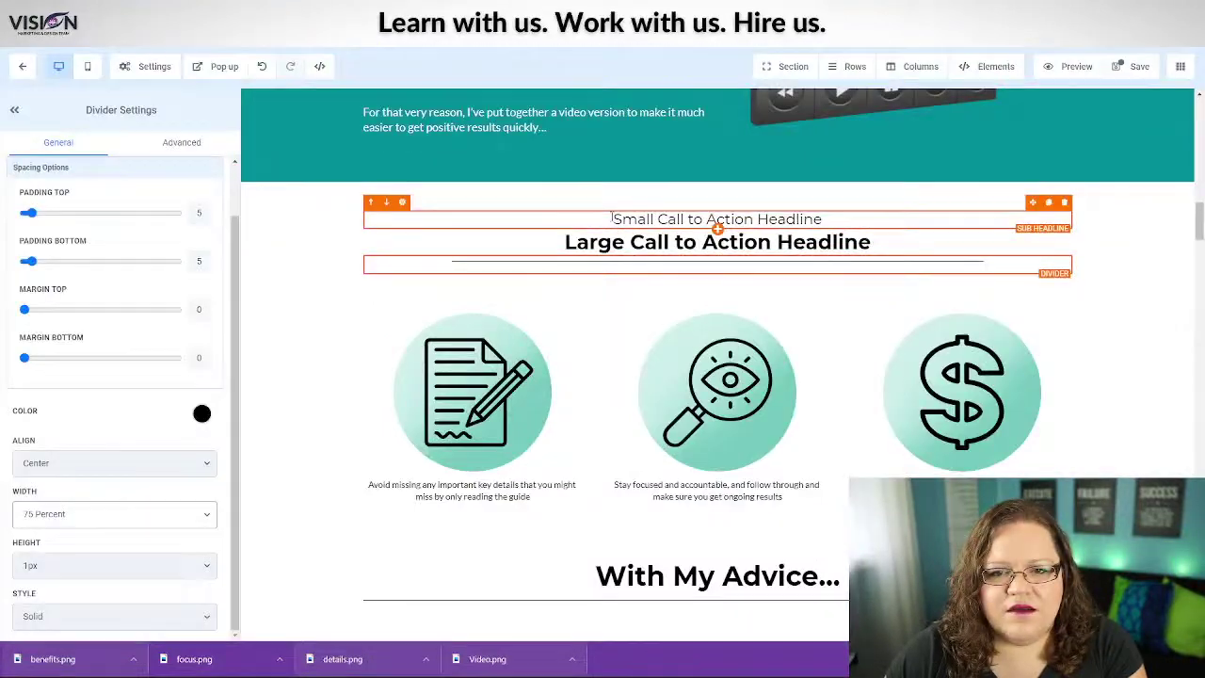
drag(612, 218, 825, 222)
key(ctrl+v)
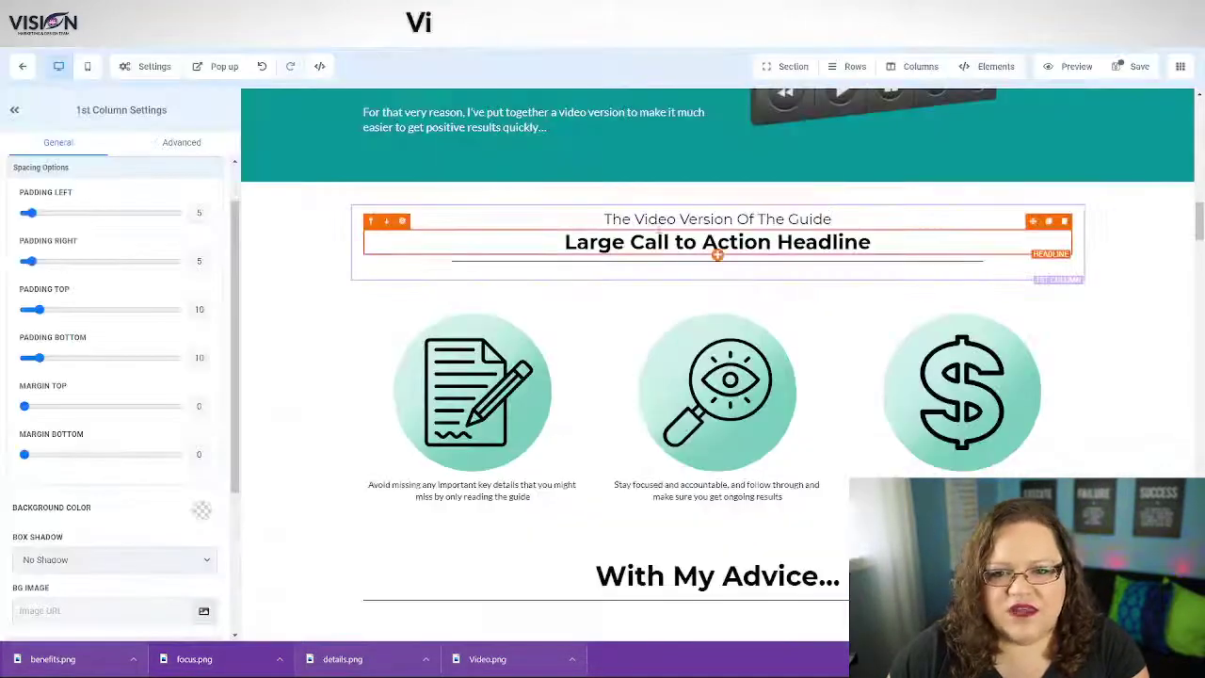
Set the sub-headline's letter spacing to 3px and enlarge its desktop font size to about 34
click(582, 218)
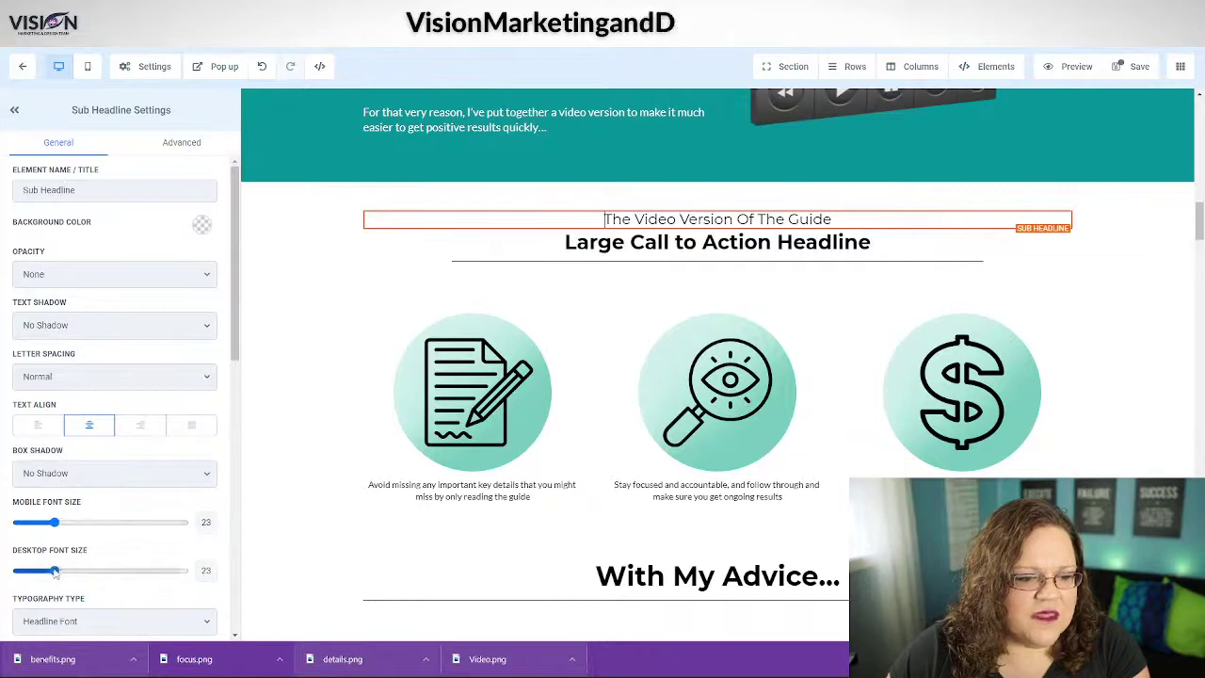
drag(55, 572, 68, 573)
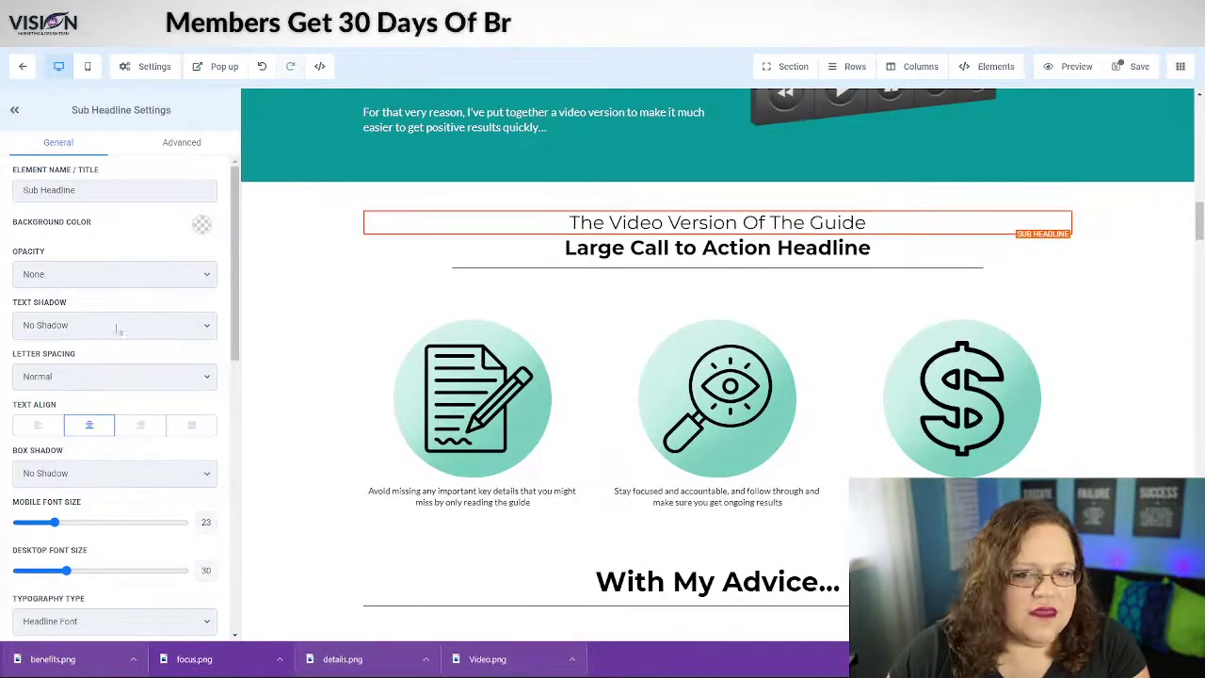
click(69, 377)
click(56, 428)
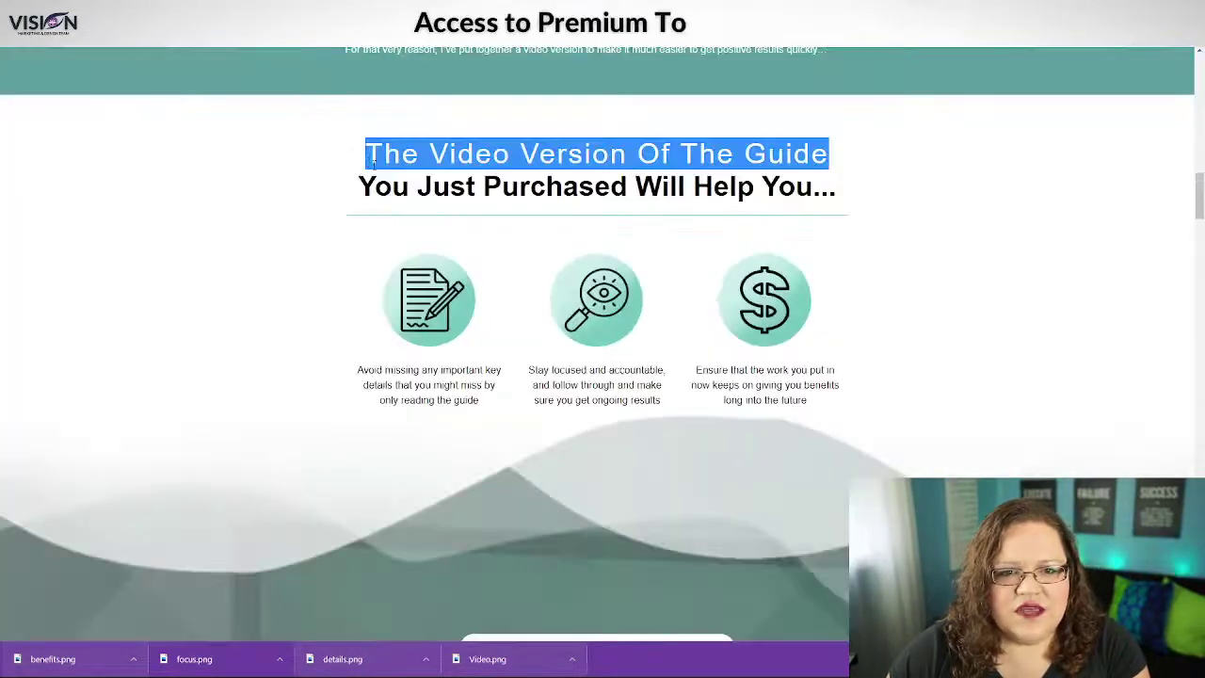
drag(364, 191, 692, 219)
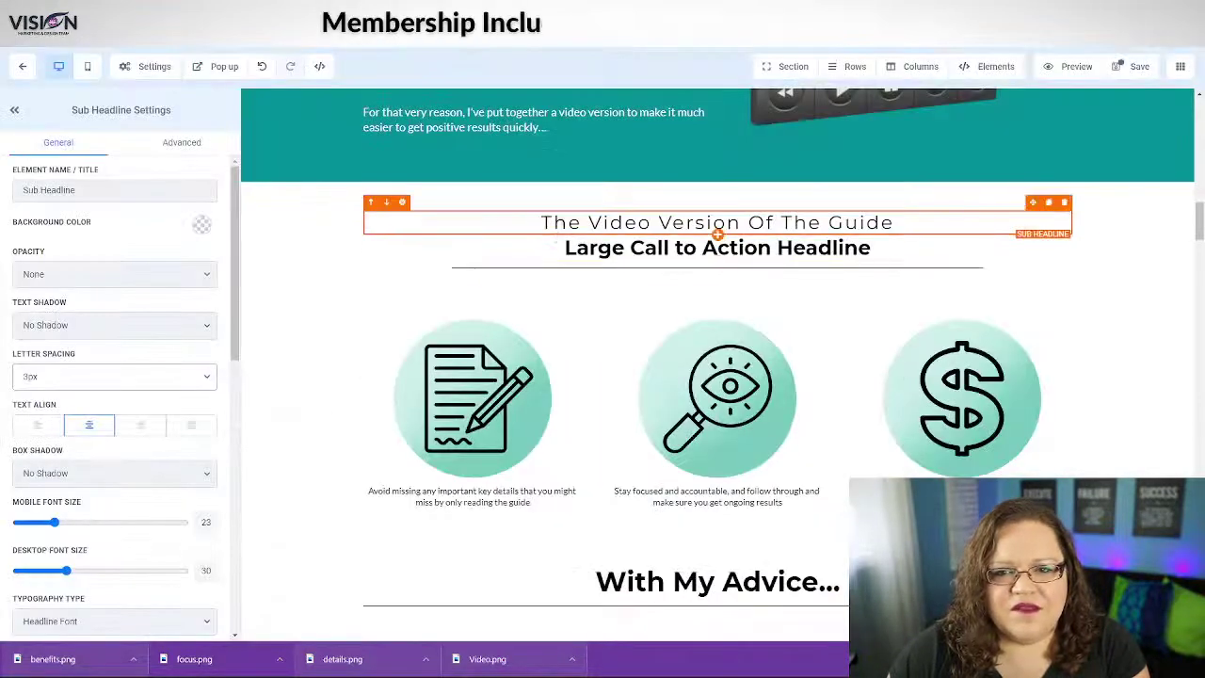
click(580, 223)
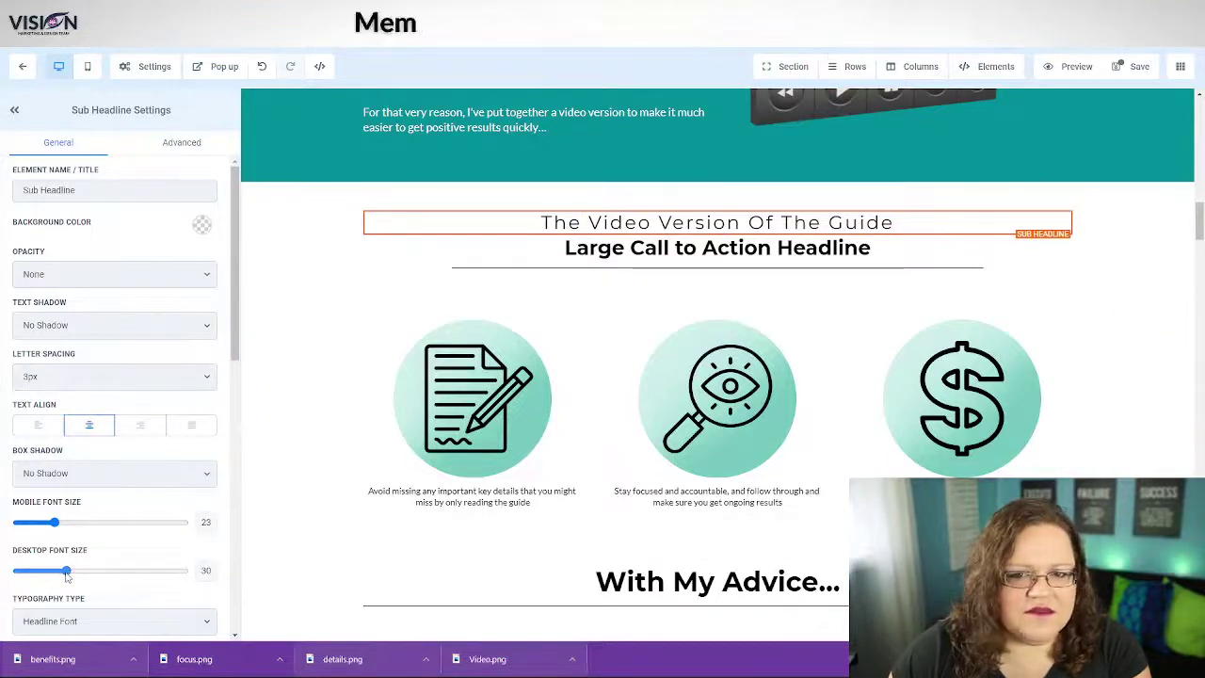
drag(70, 577, 74, 576)
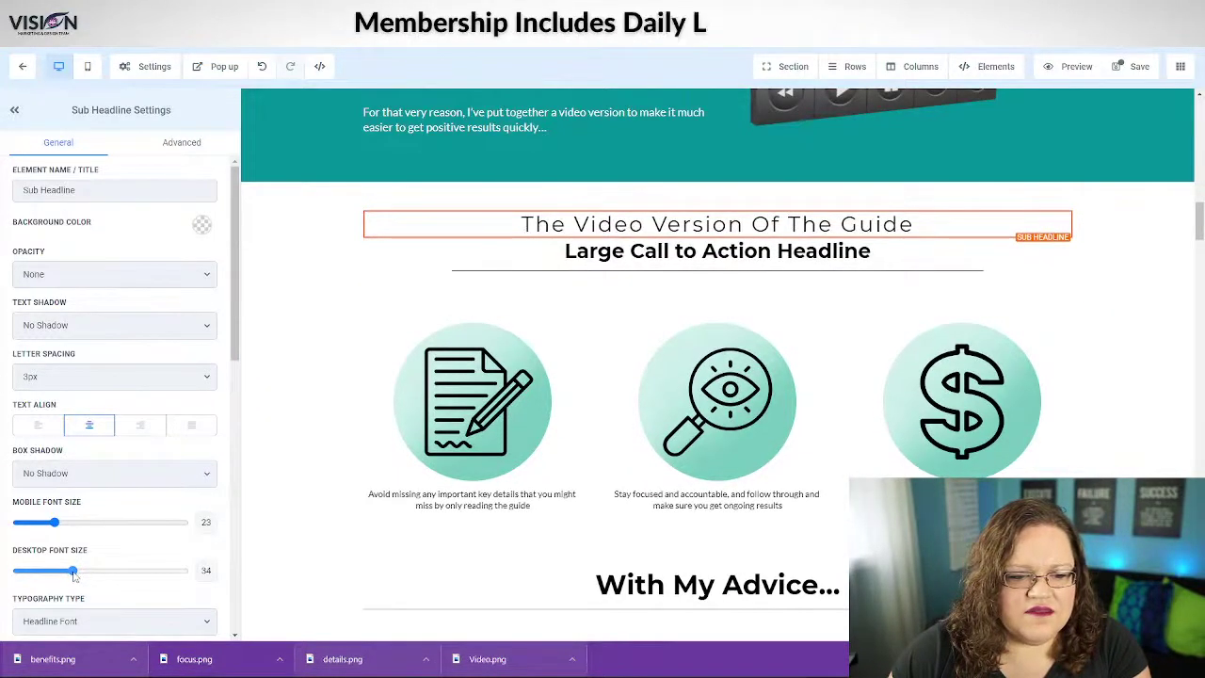
Enlarge the large headline's desktop font size to 43 and replace its text with the reference line "You Just Purchased Will Help You..."
click(592, 250)
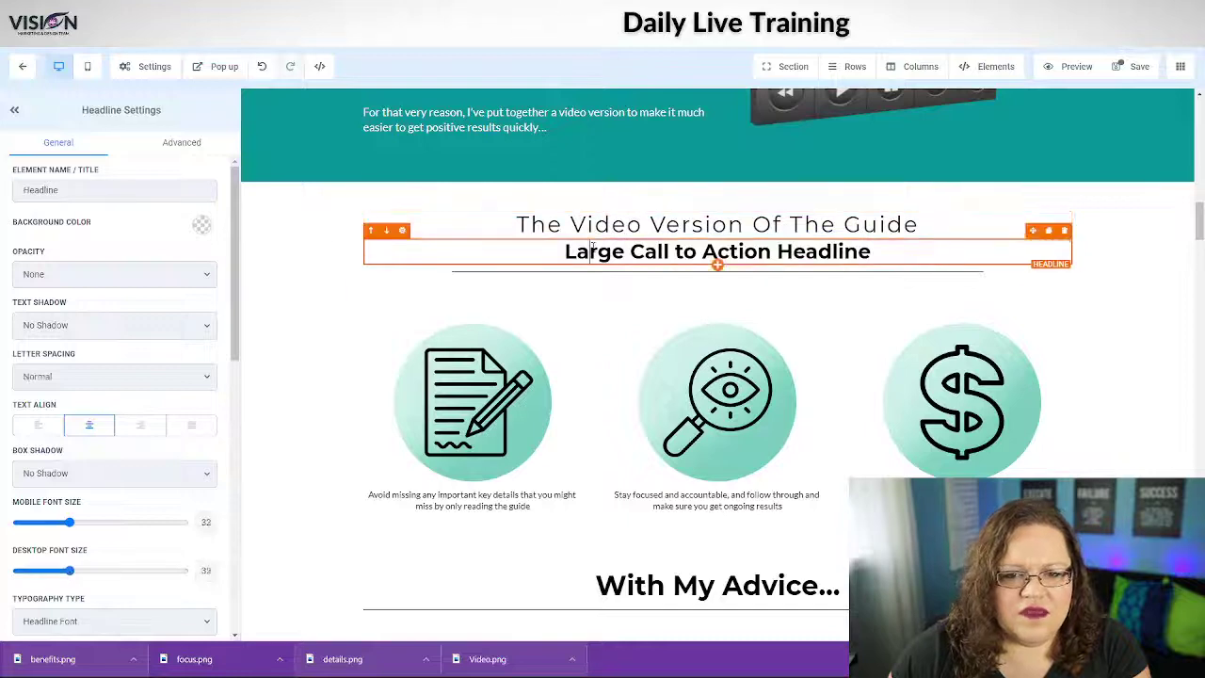
drag(74, 575, 89, 571)
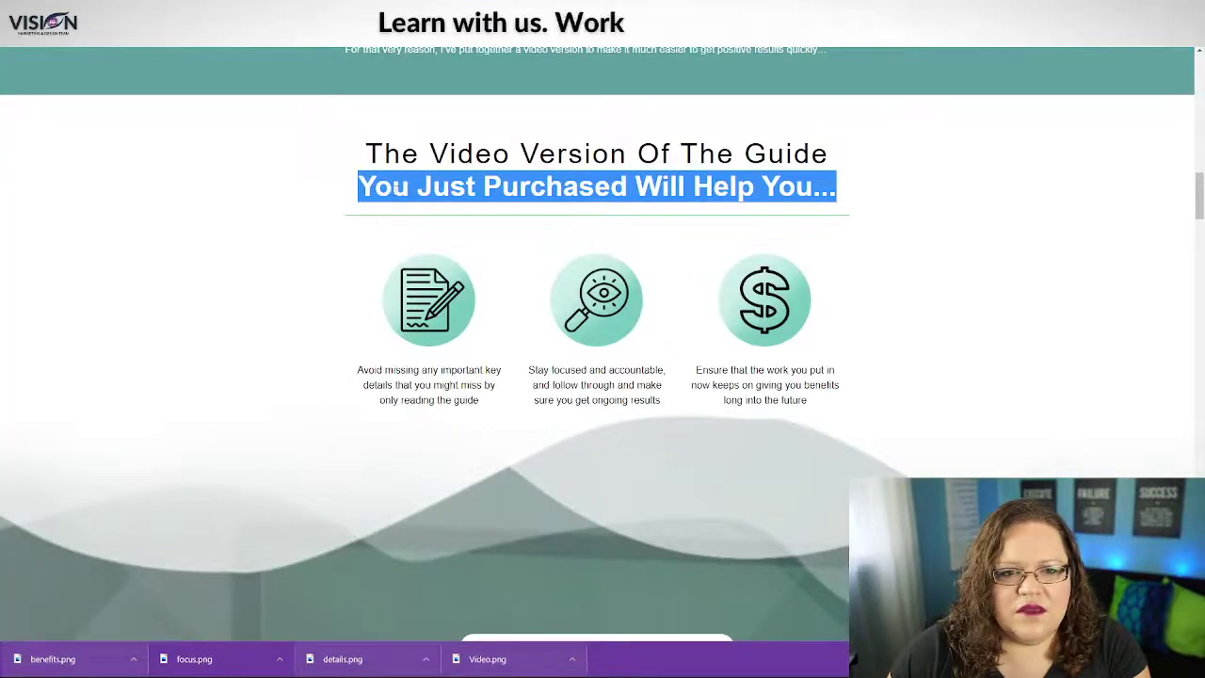
right_click(415, 201)
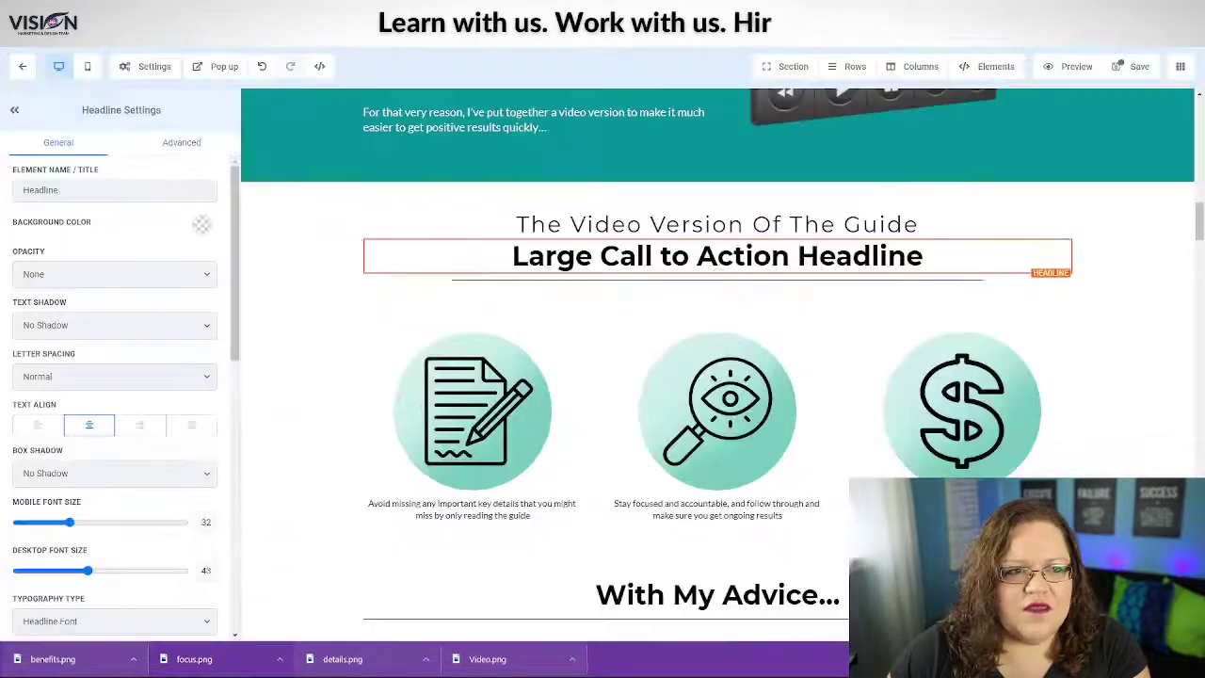
click(718, 256)
drag(513, 256, 963, 253)
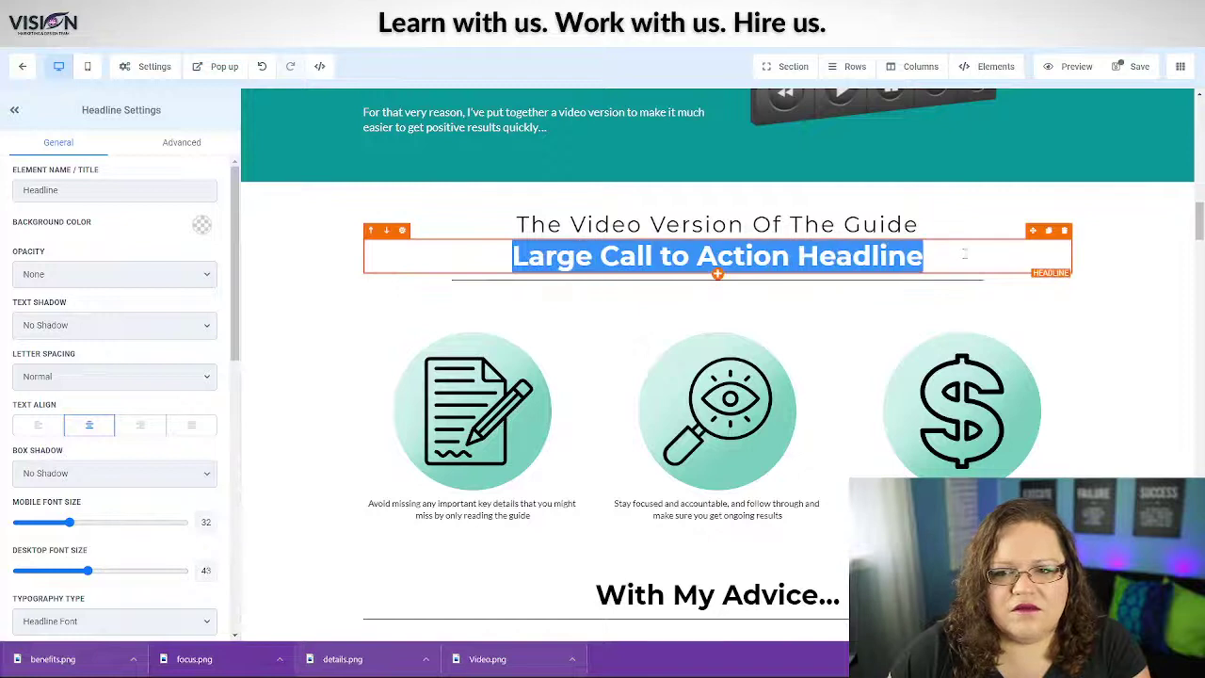
key(ctrl+v)
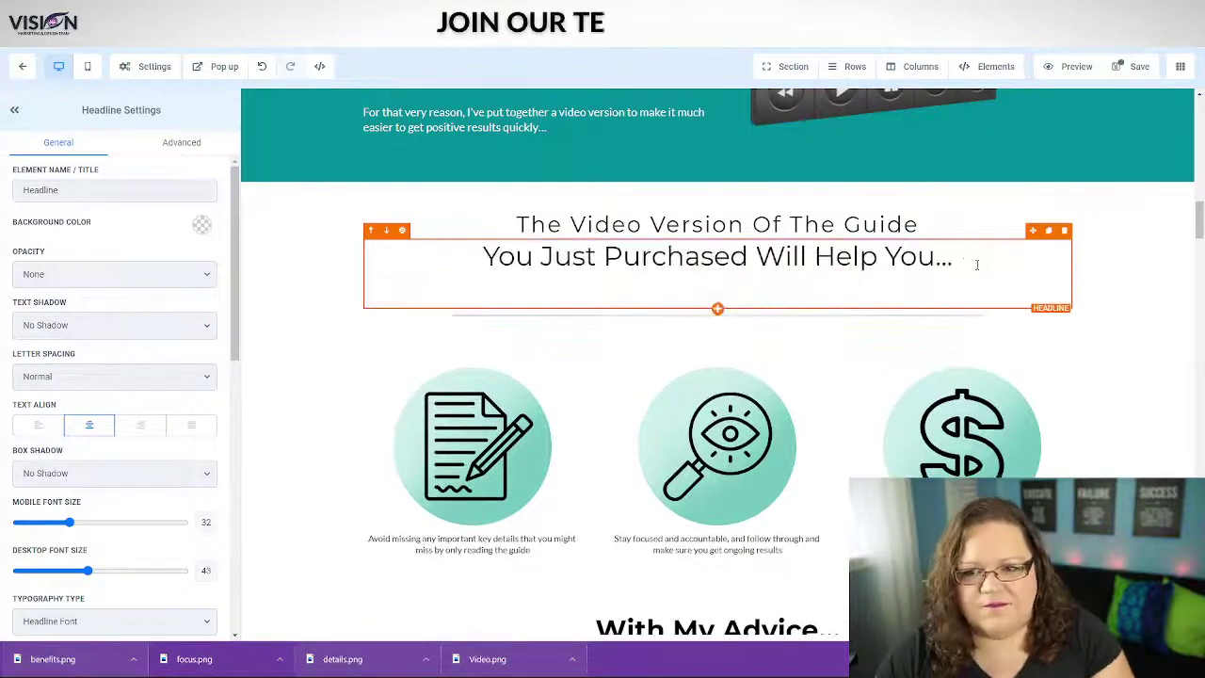
key(BackSpace)
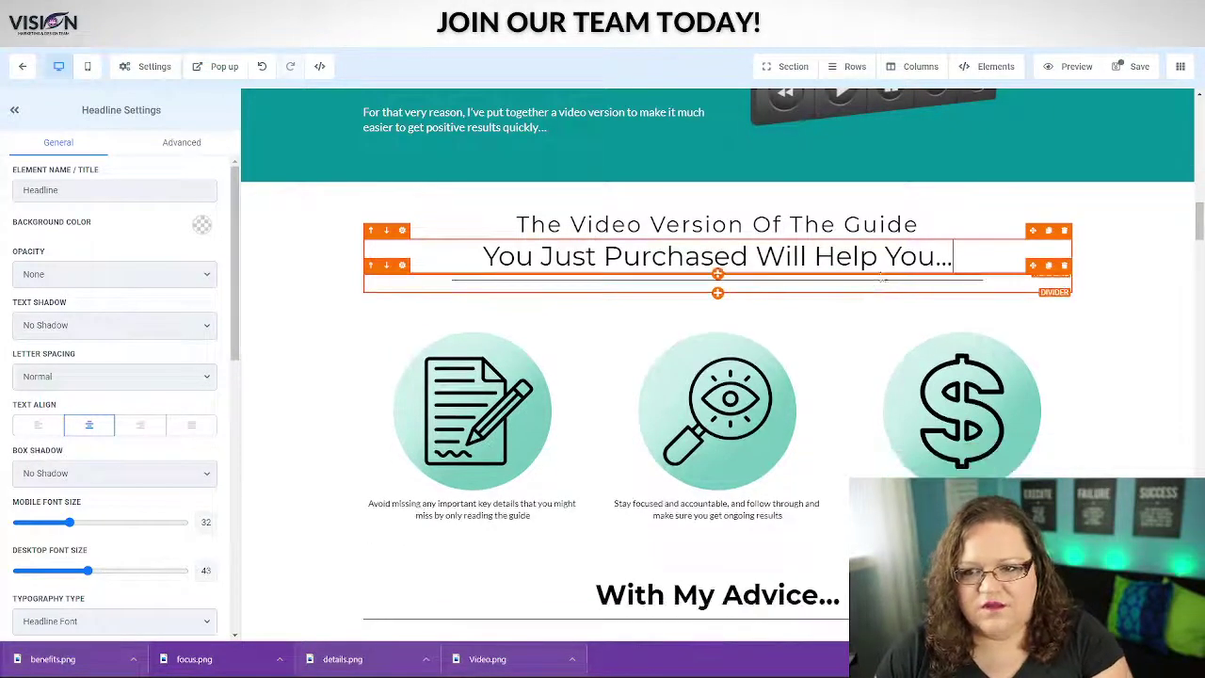
Make the "You Just Purchased Will Help You..." headline bold and set its desktop font size to 36
drag(953, 258, 482, 260)
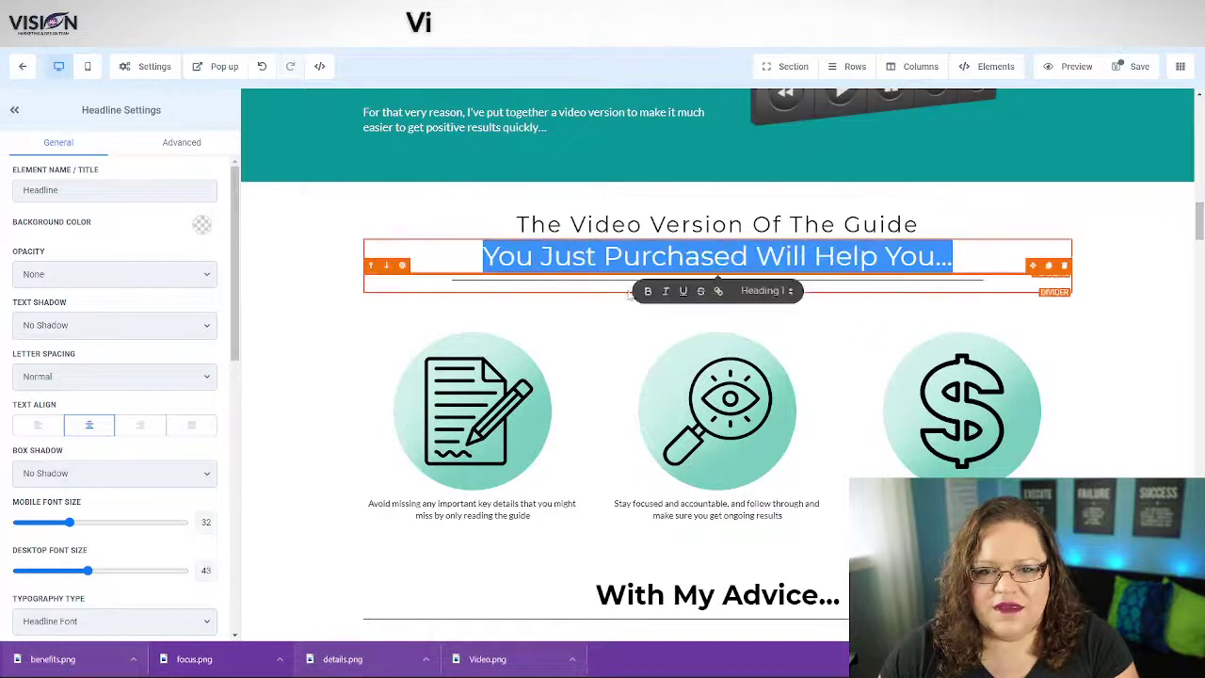
click(647, 291)
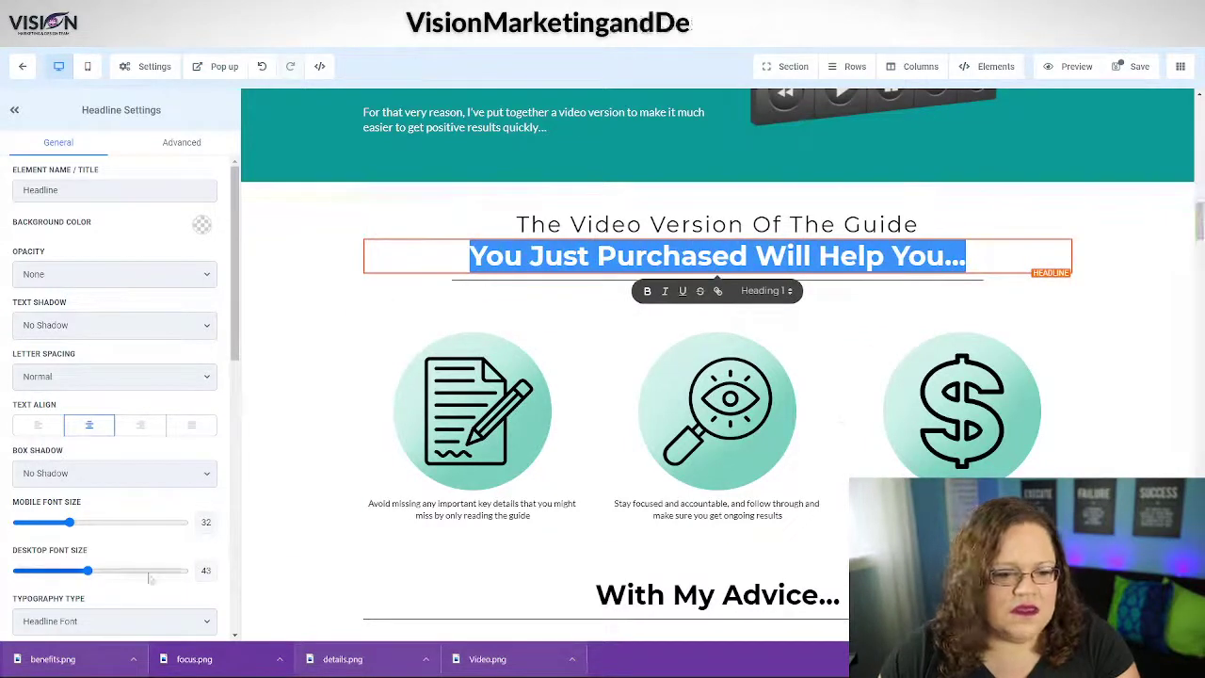
drag(85, 574, 77, 571)
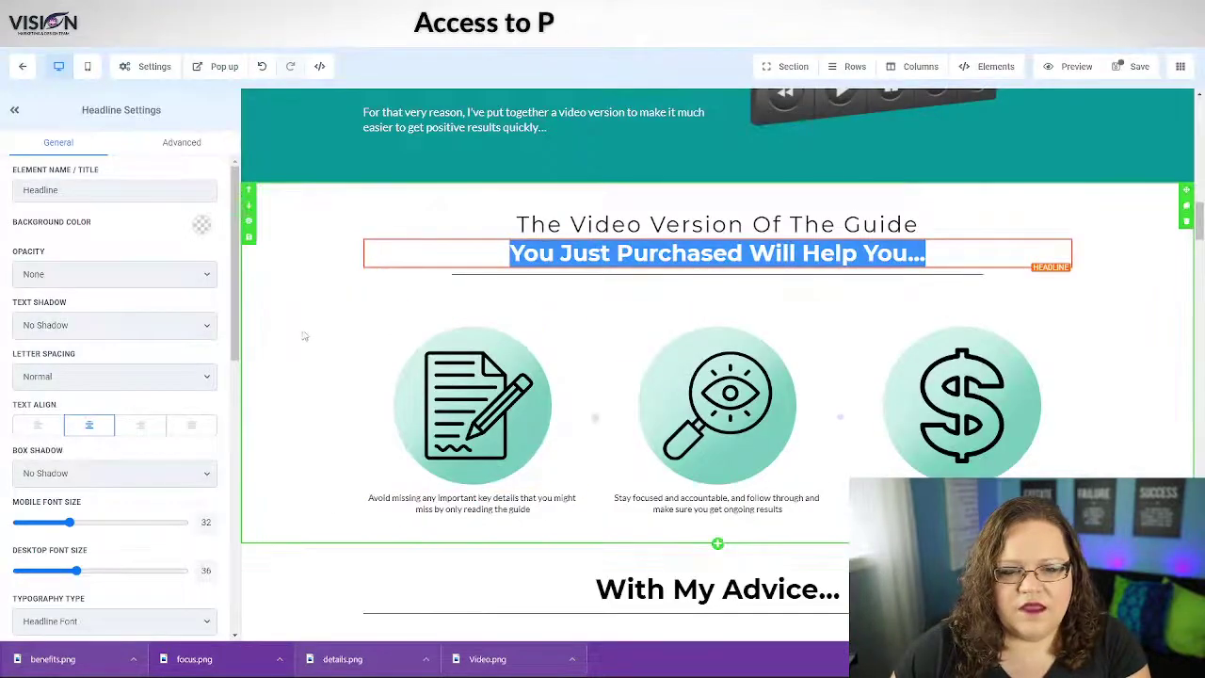
click(304, 336)
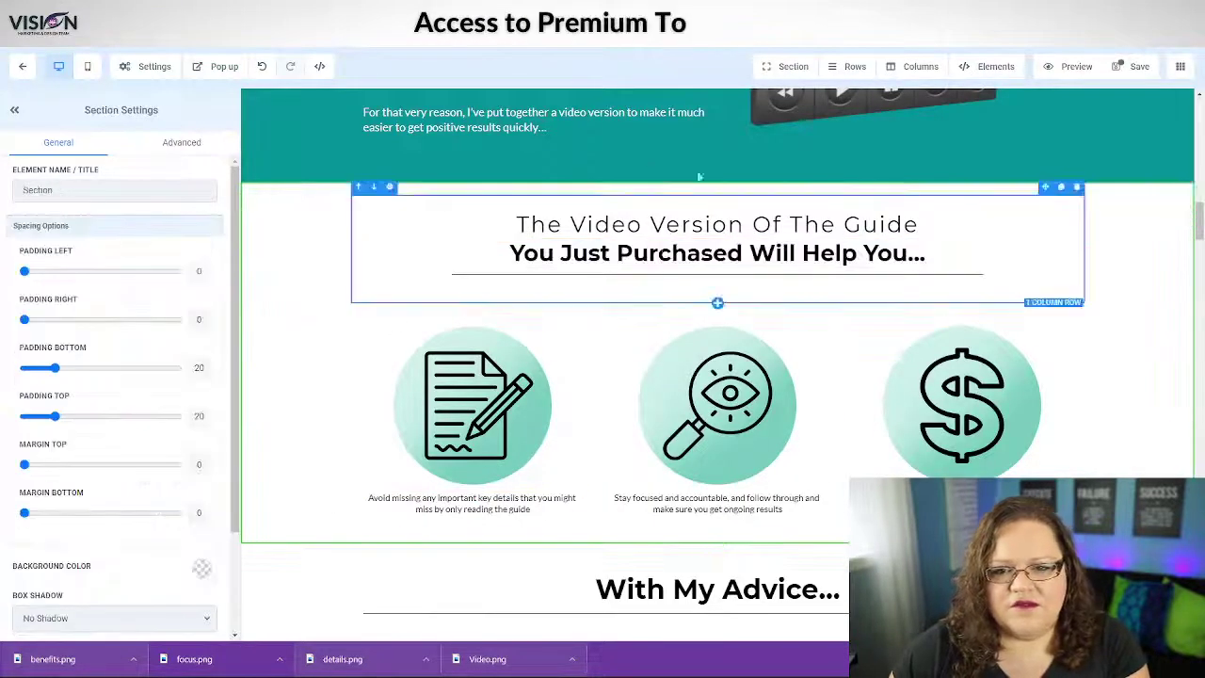
Try left and right padding of 50 on the document icon image, restoring both to 10
click(476, 410)
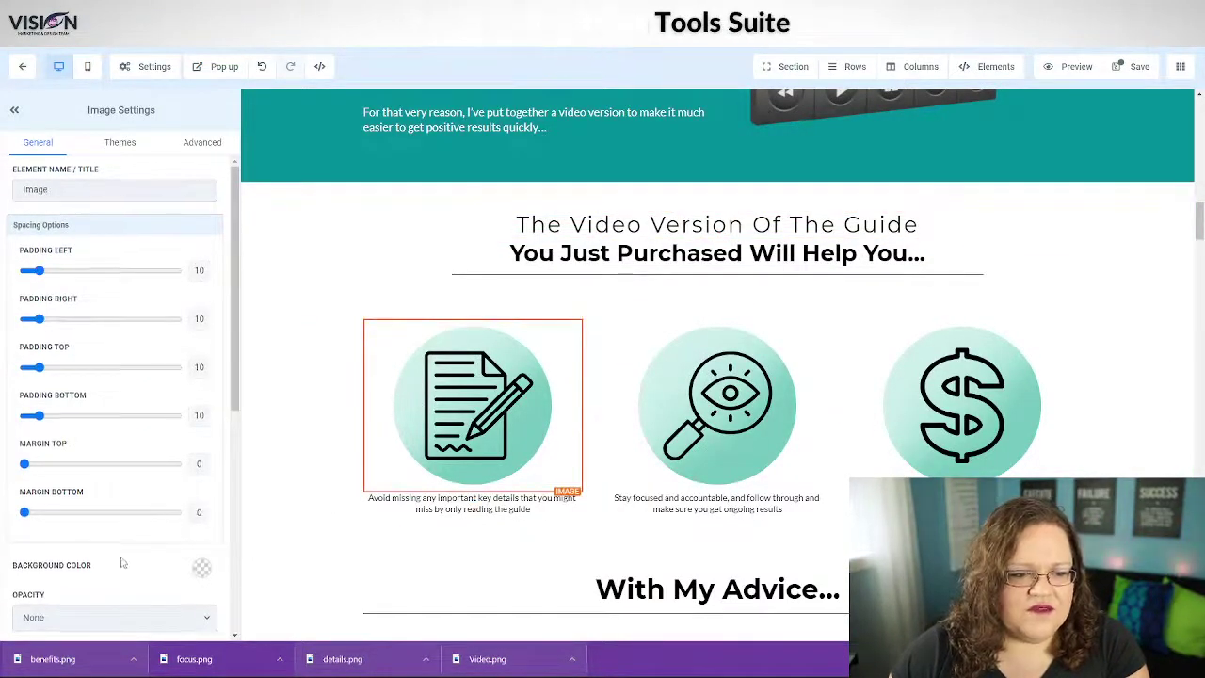
scroll(121, 562, down, 3)
scroll(120, 561, up, 2)
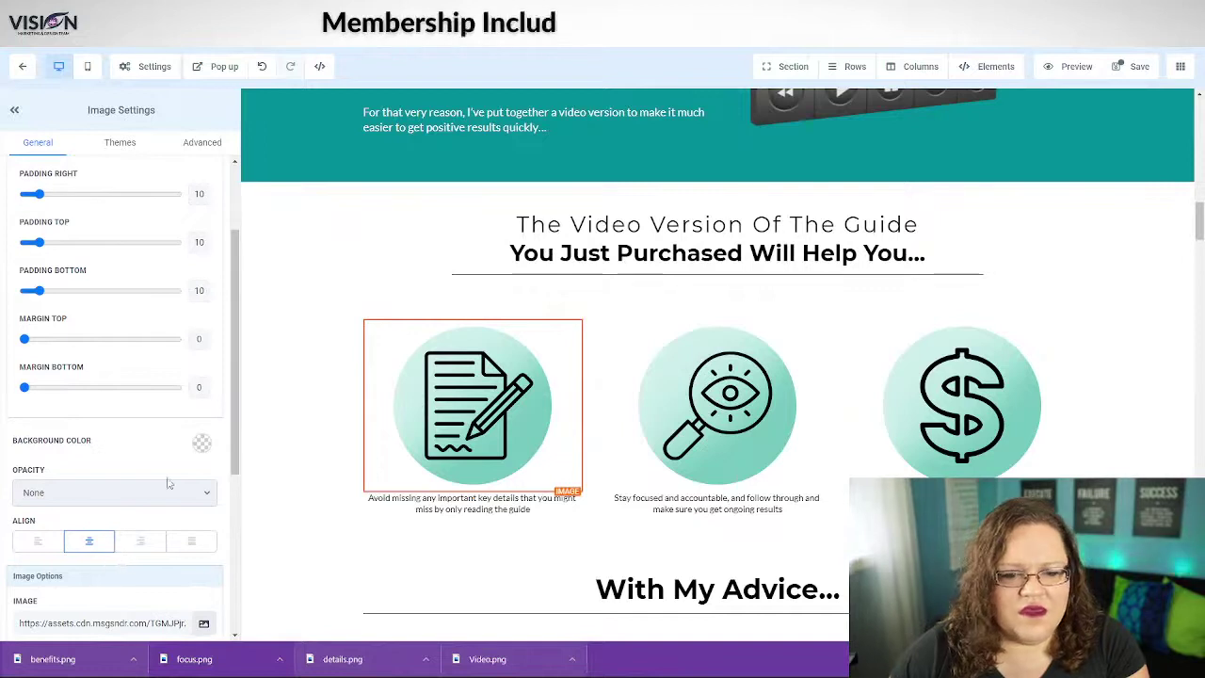
scroll(68, 384, up, 1)
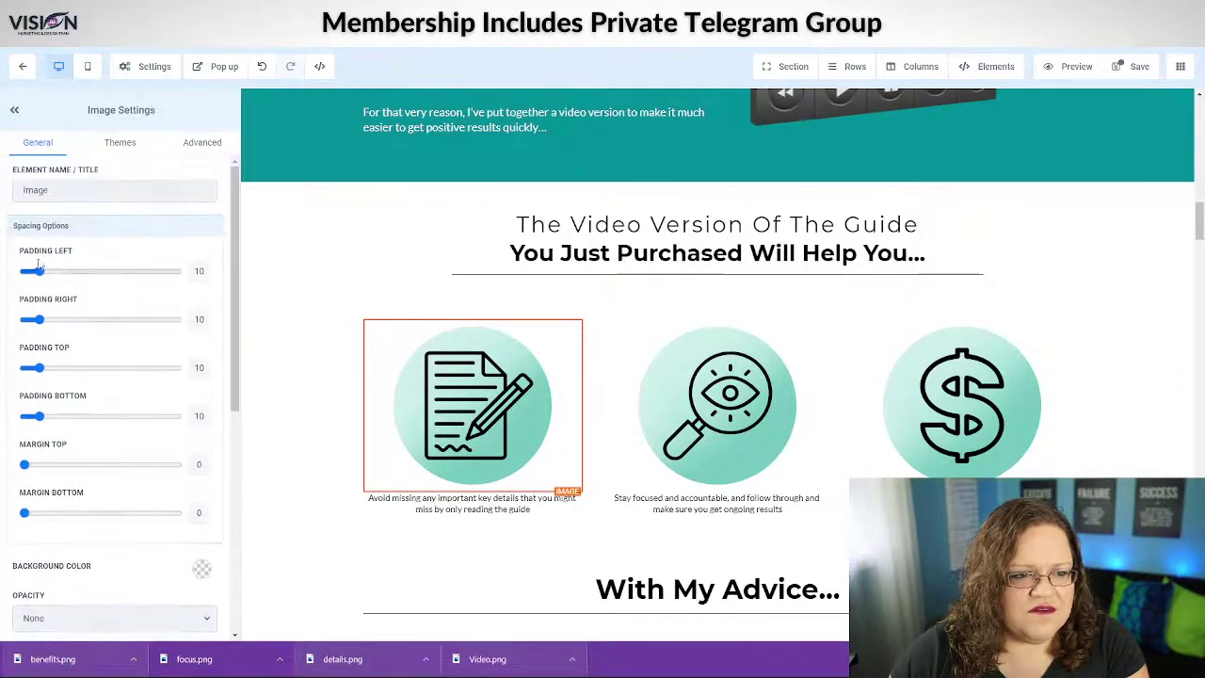
drag(39, 271, 103, 280)
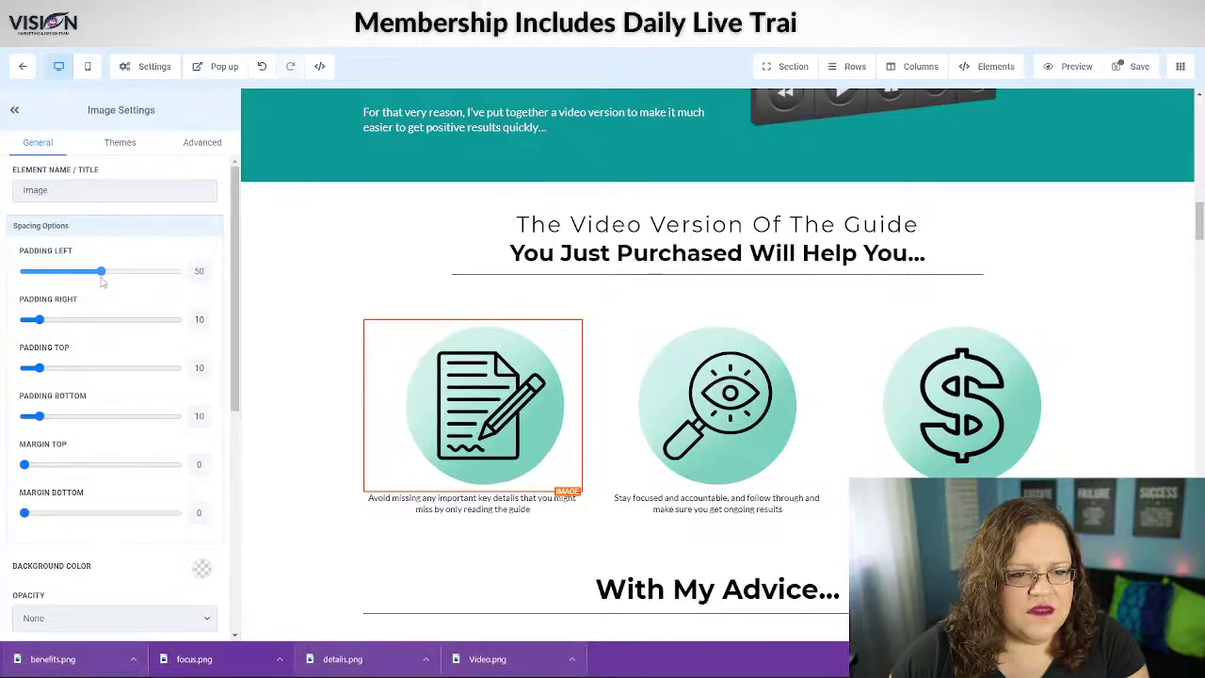
double_click(199, 319)
text(50)
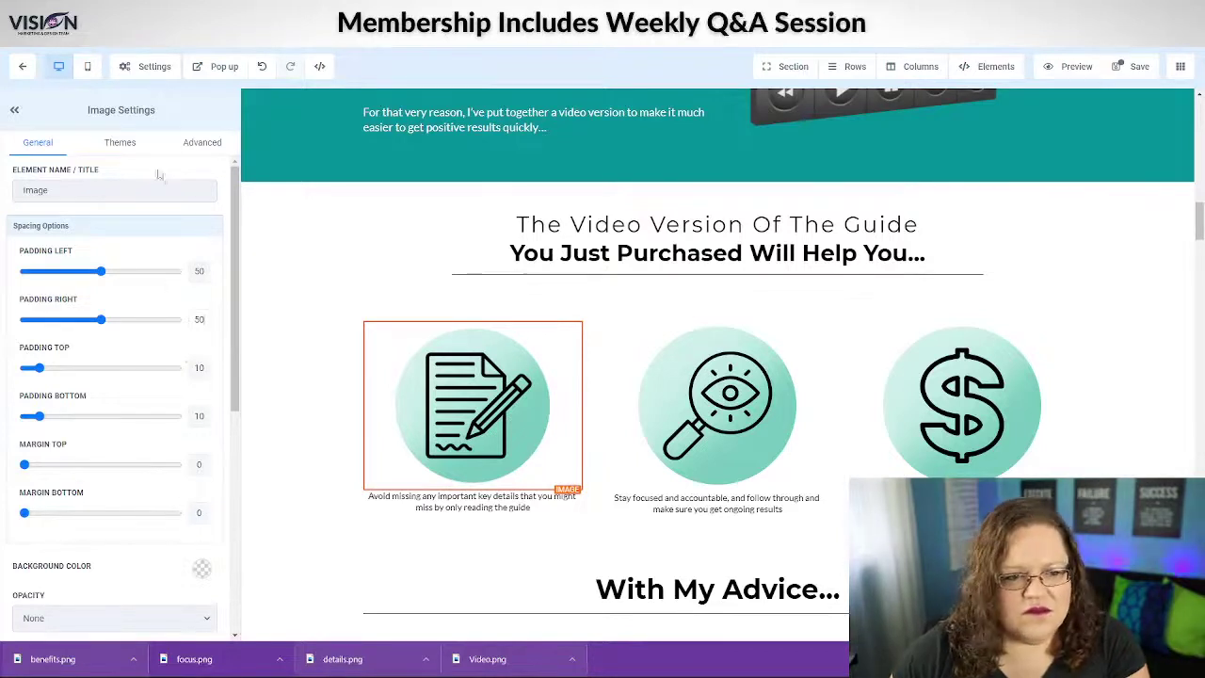
drag(101, 271, 41, 280)
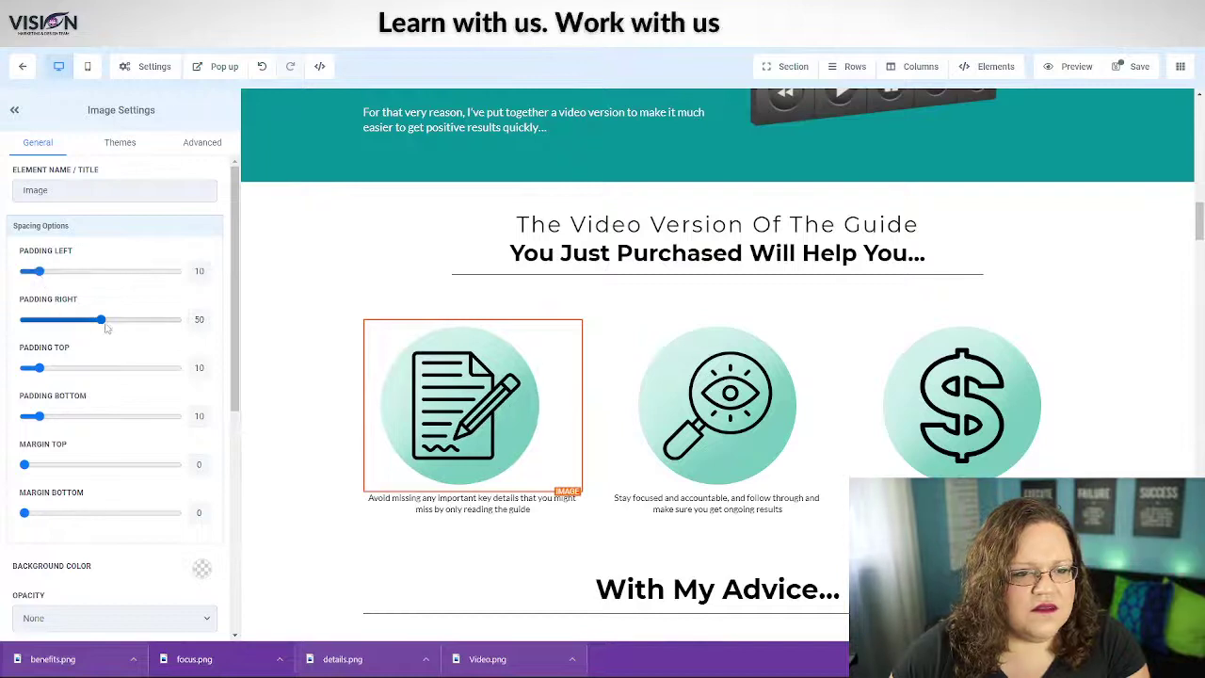
drag(105, 324, 39, 323)
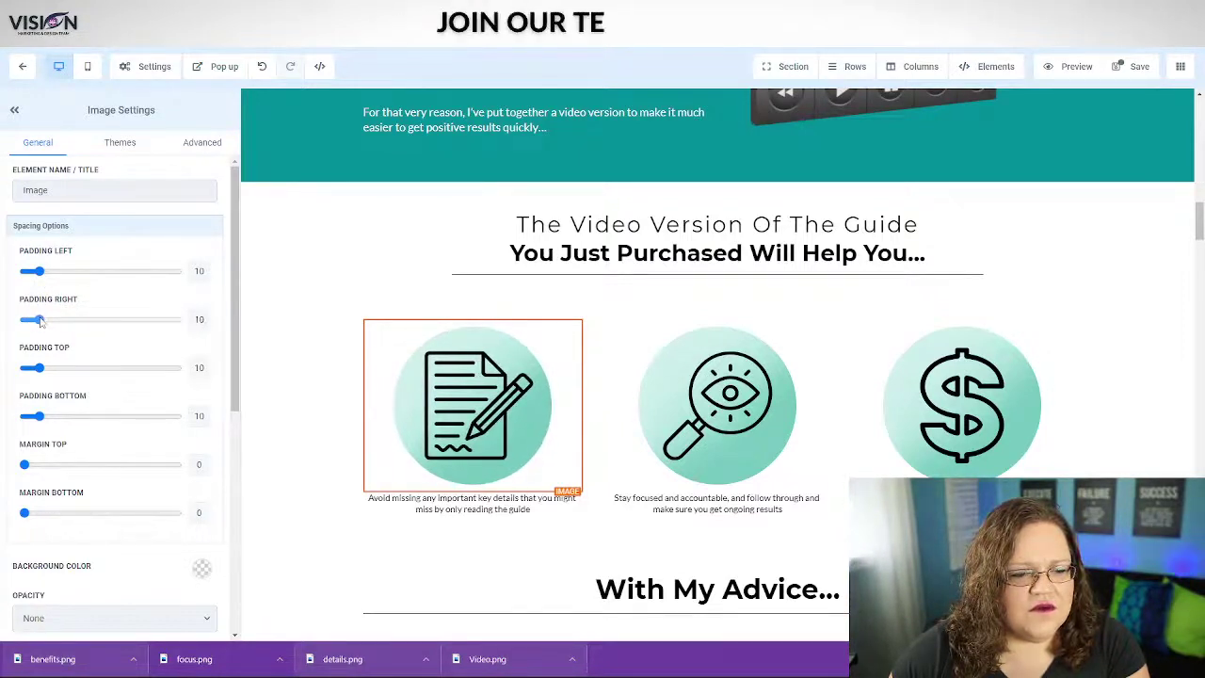
Set the document icon image's width and height to 200 px
scroll(150, 451, down, 5)
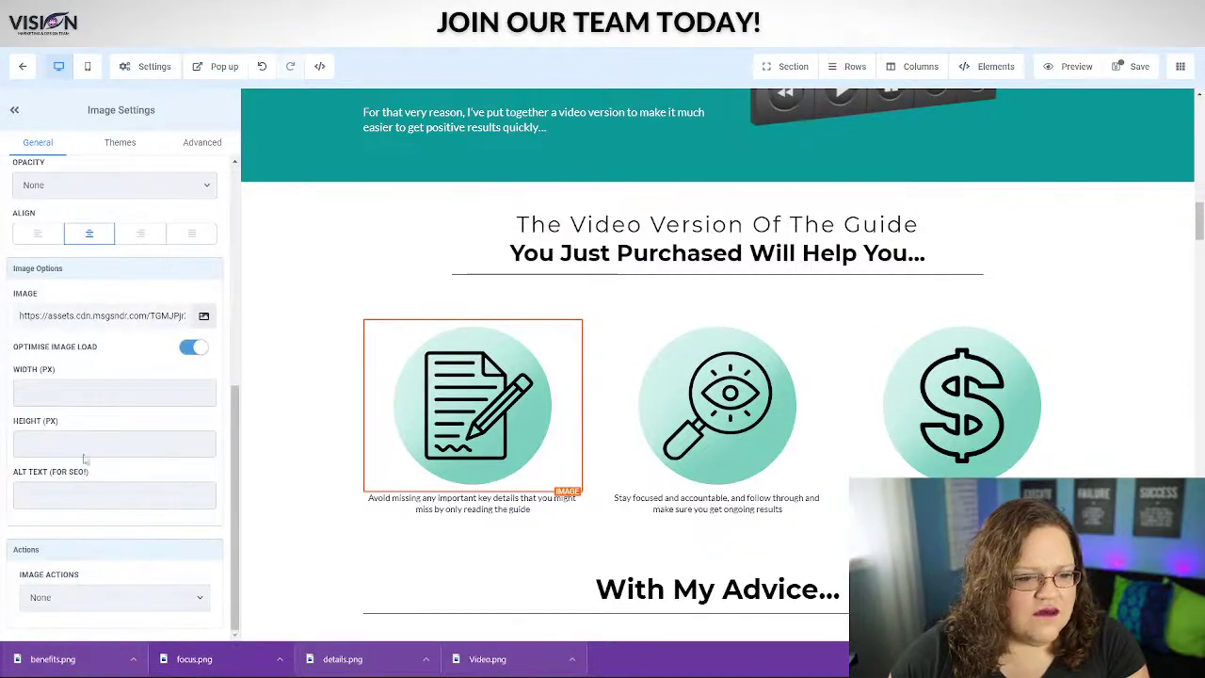
click(38, 391)
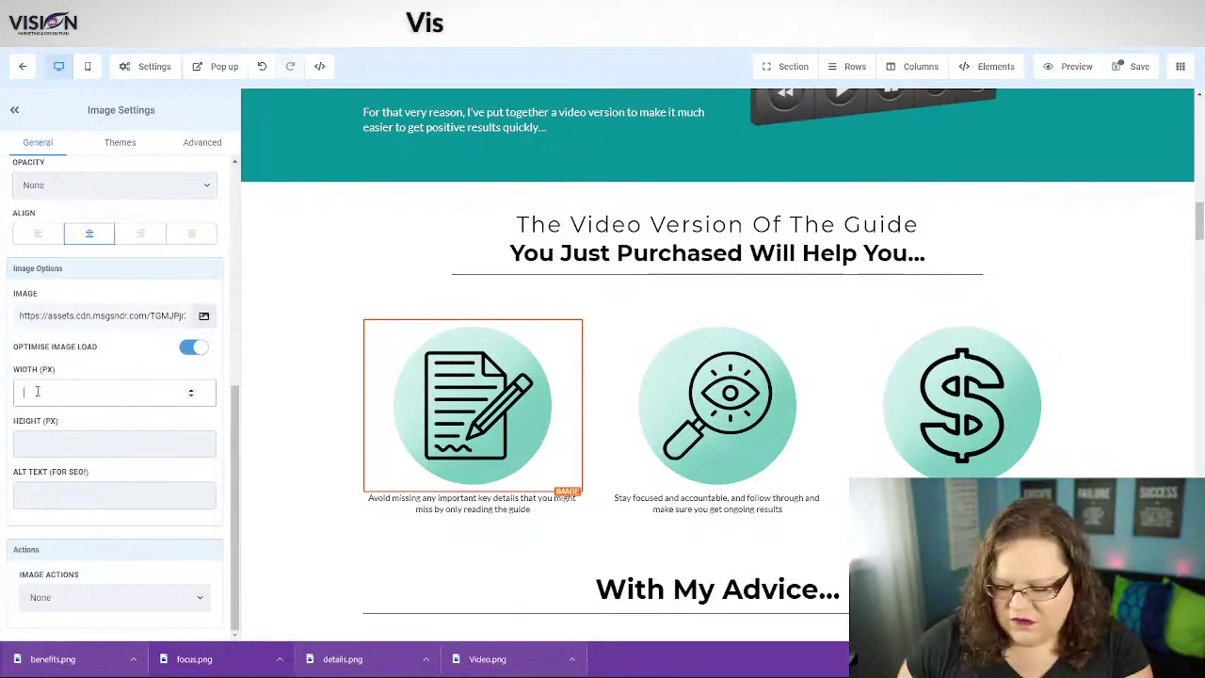
text(200)
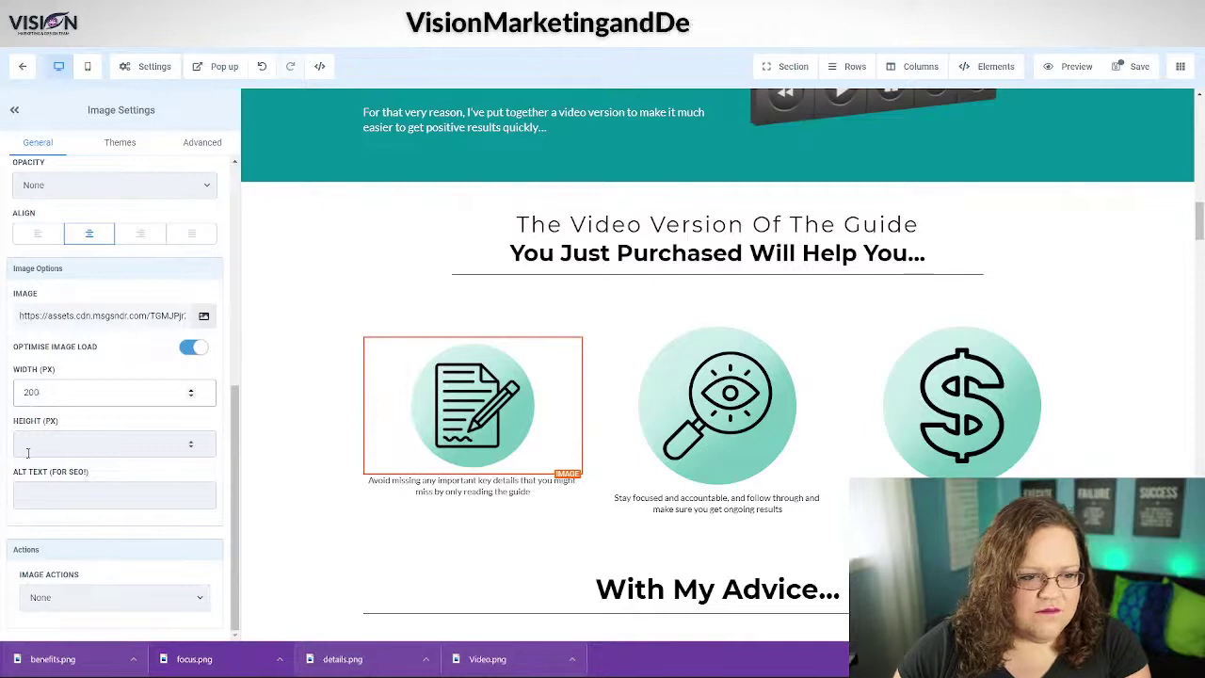
click(28, 450)
text(200)
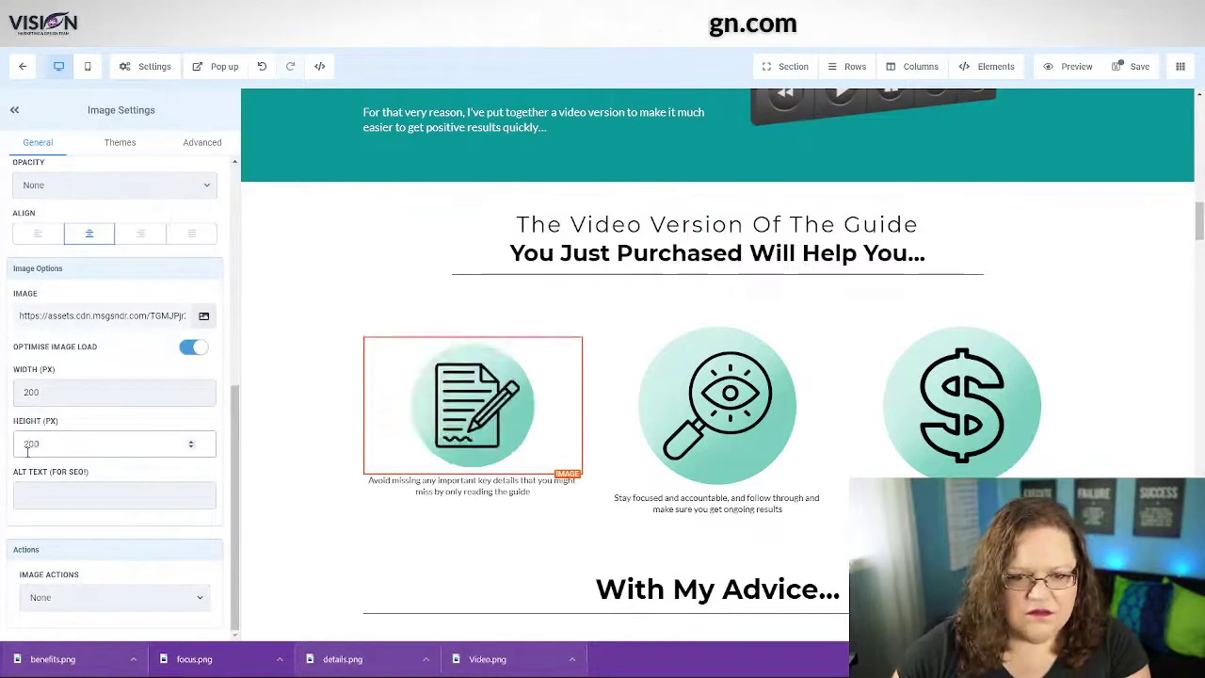
Reduce the document icon image's width and height to 100 px
drag(41, 393, 2, 398)
text(100)
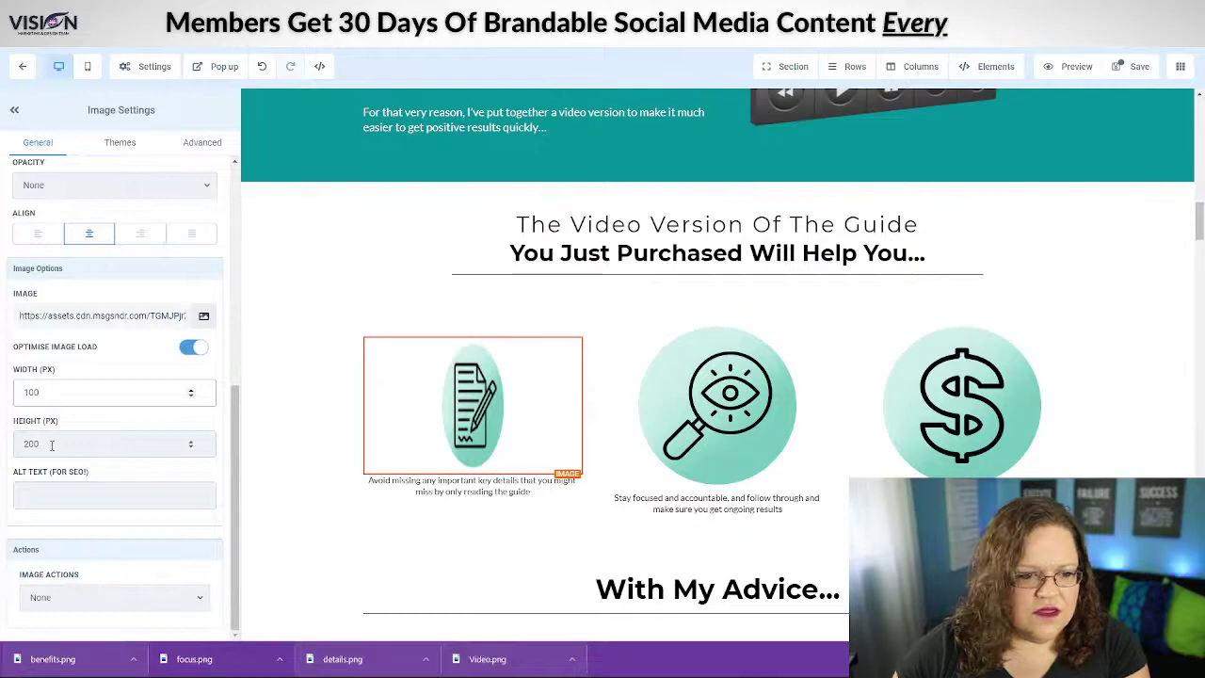
drag(73, 443, 11, 450)
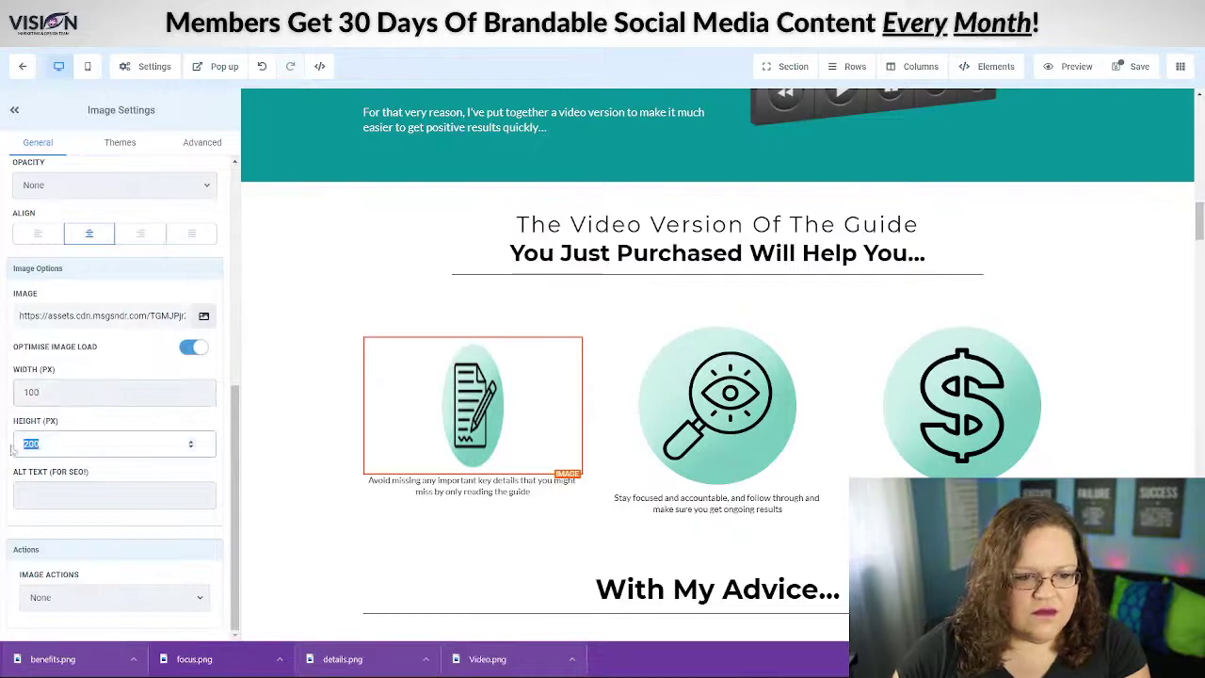
text(100)
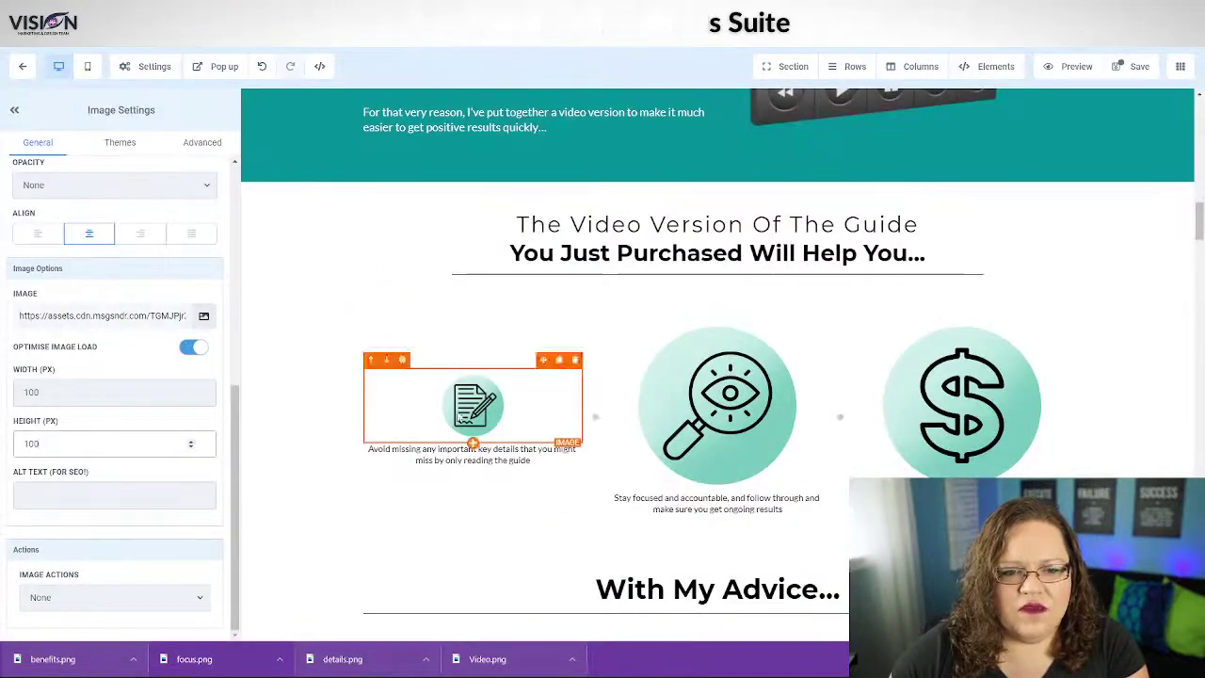
Set the document icon image's width and height to 150 px
drag(45, 390, 4, 396)
text(1)
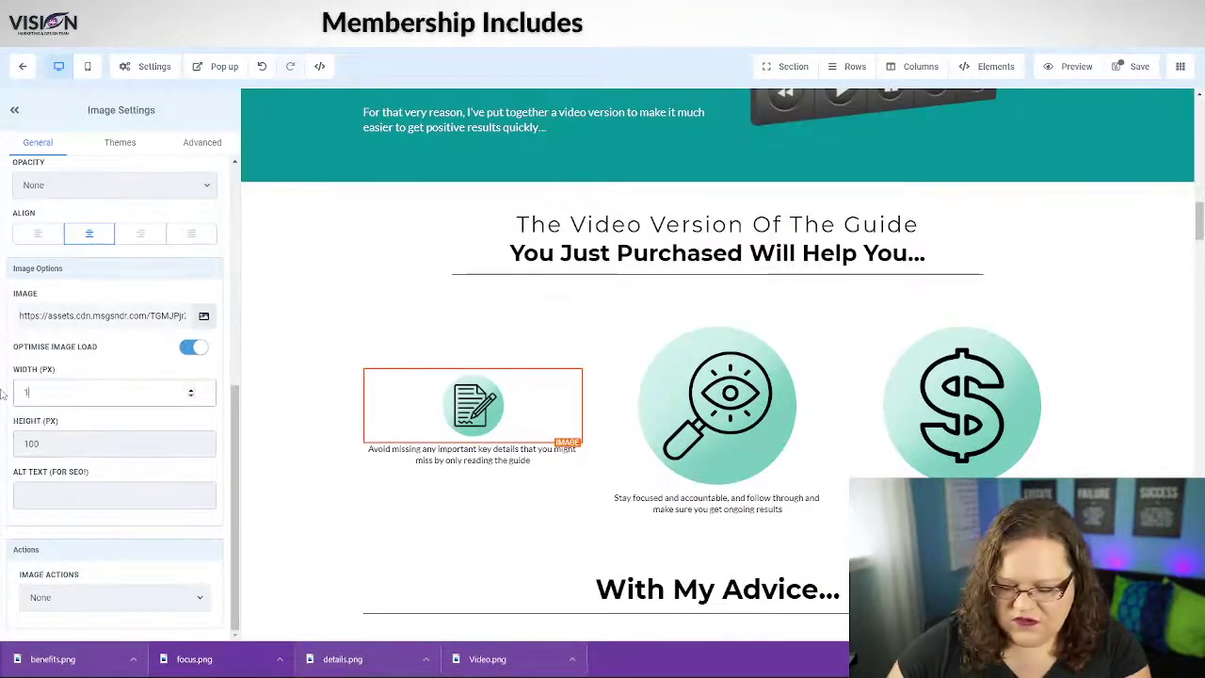
text(50)
click(39, 442)
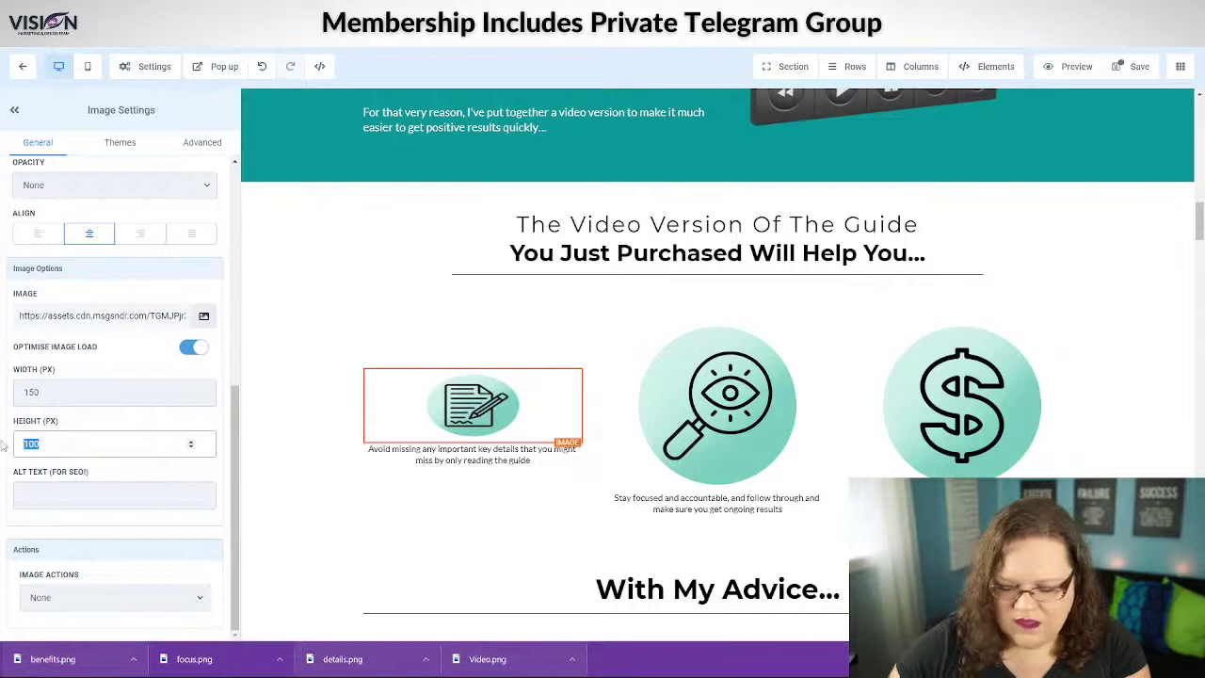
text(150)
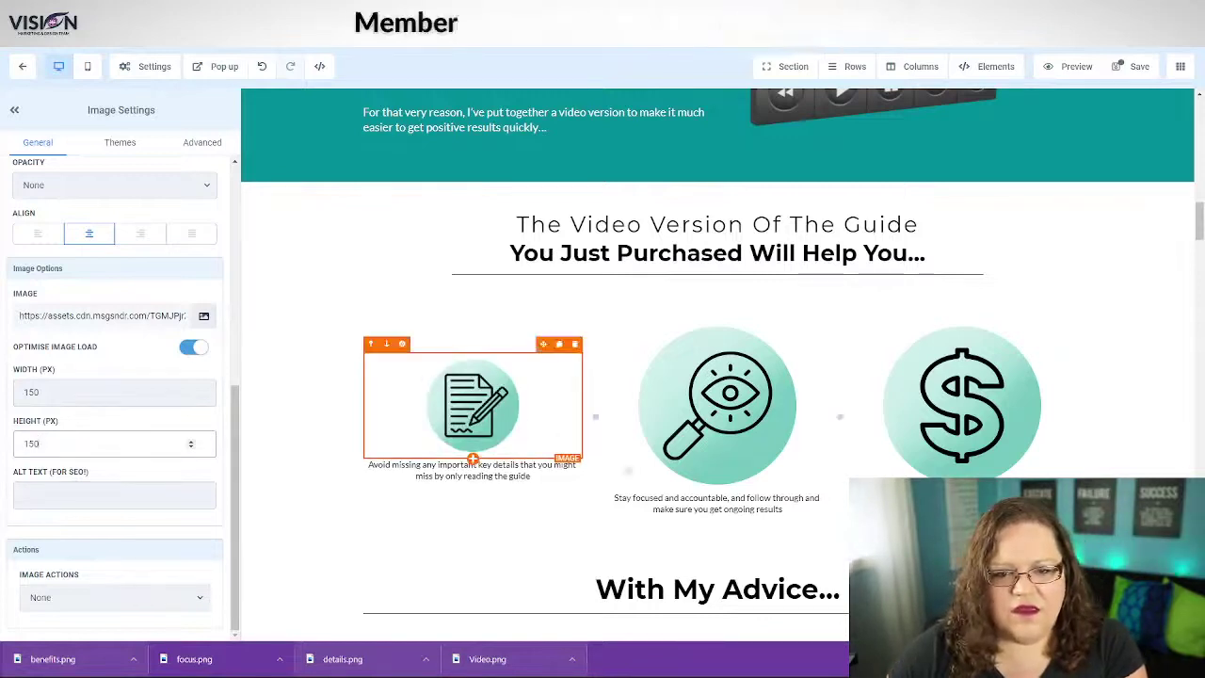
Resize the magnifying-glass icon image to 150 px wide and 150 px high
click(718, 405)
click(59, 389)
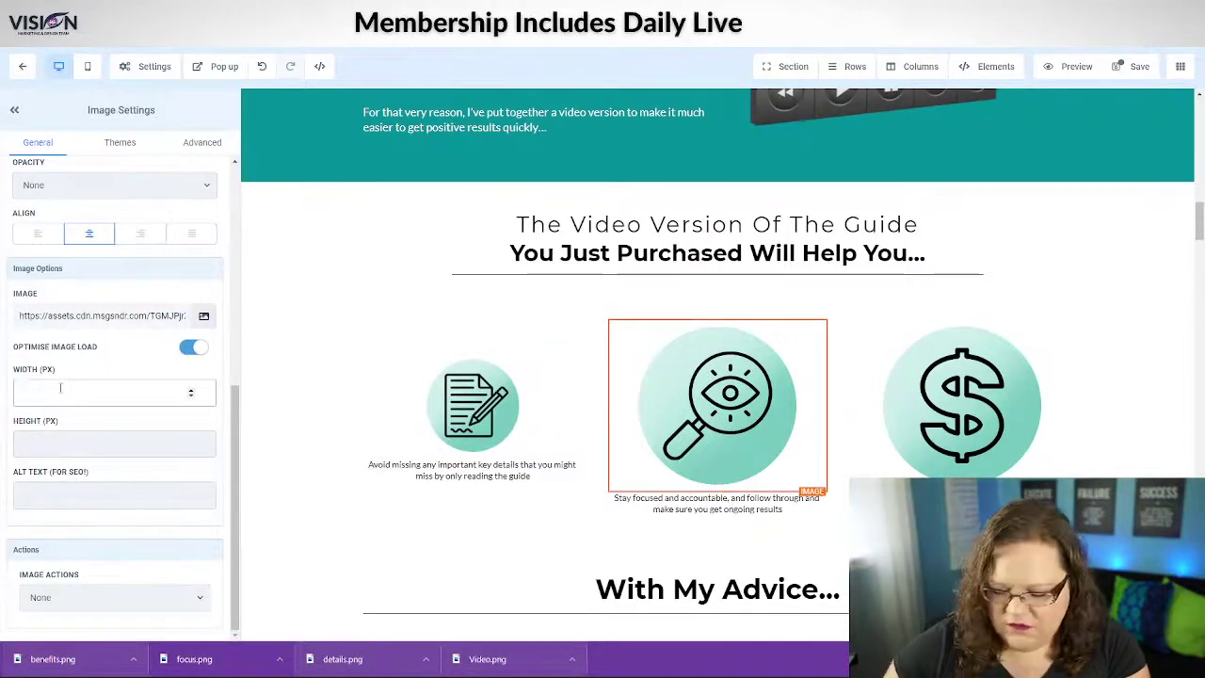
text(150)
drag(38, 392, 15, 398)
key(ctrl+c)
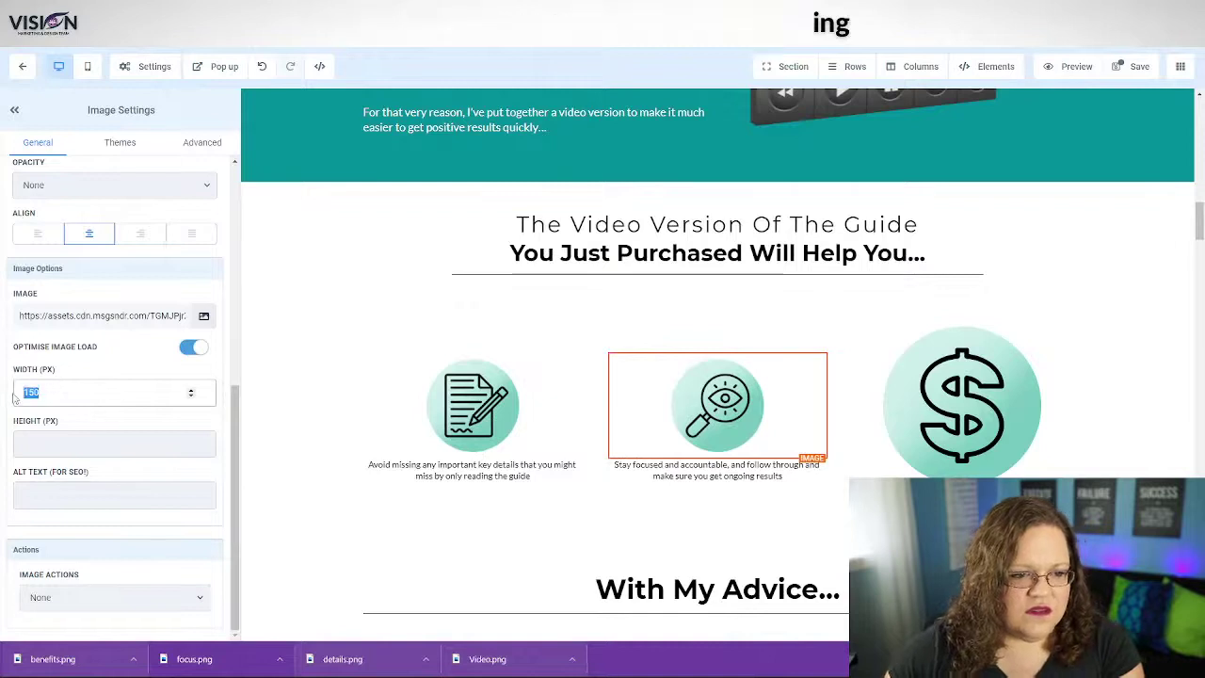
click(35, 442)
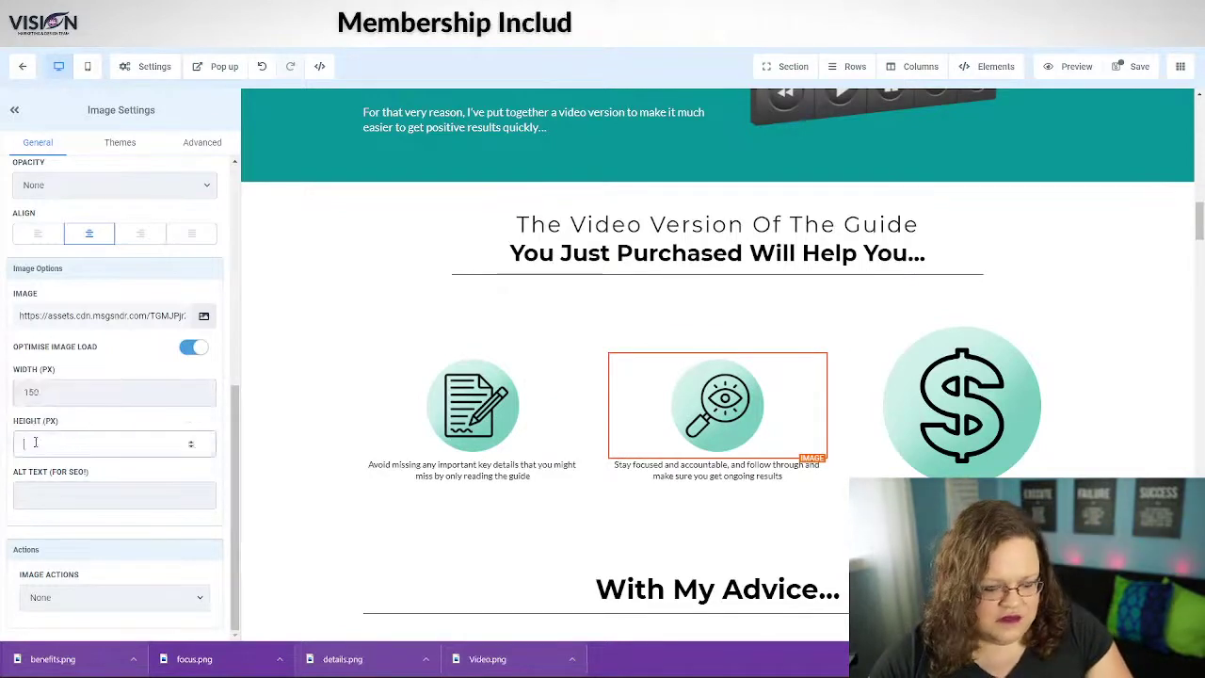
key(ctrl+v)
Resize the dollar-sign icon image to 150 by 150 px and save the page
click(932, 405)
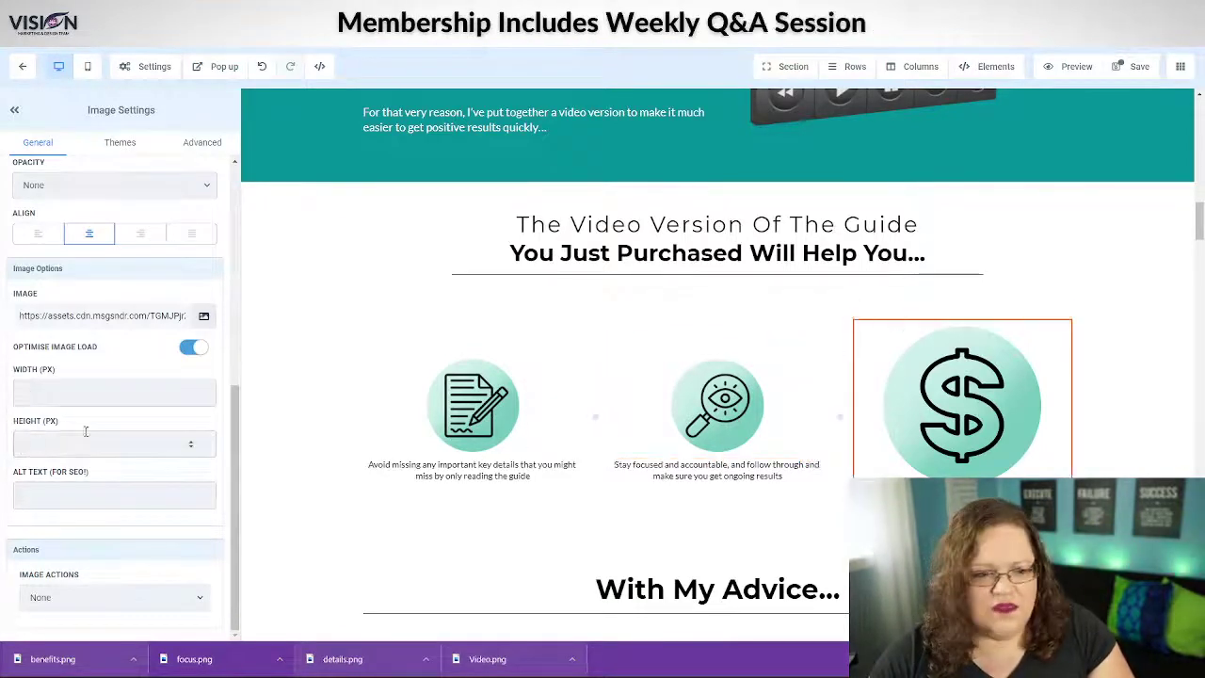
click(31, 393)
key(ctrl+v)
click(29, 443)
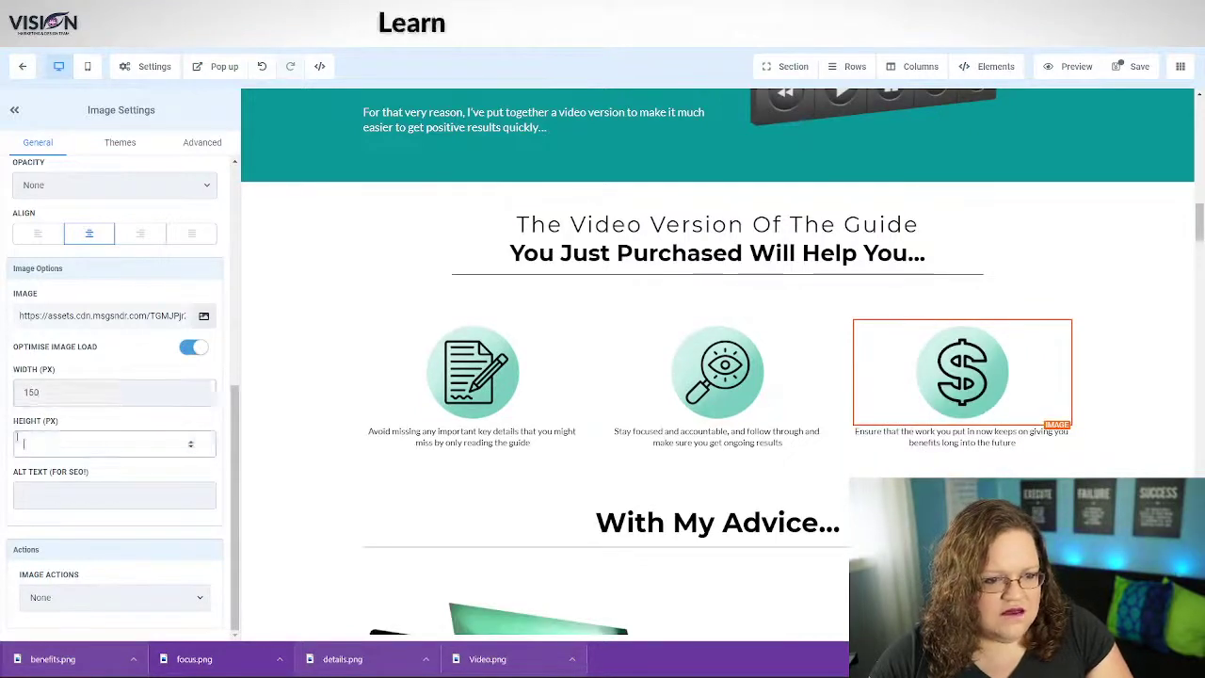
key(ctrl+v)
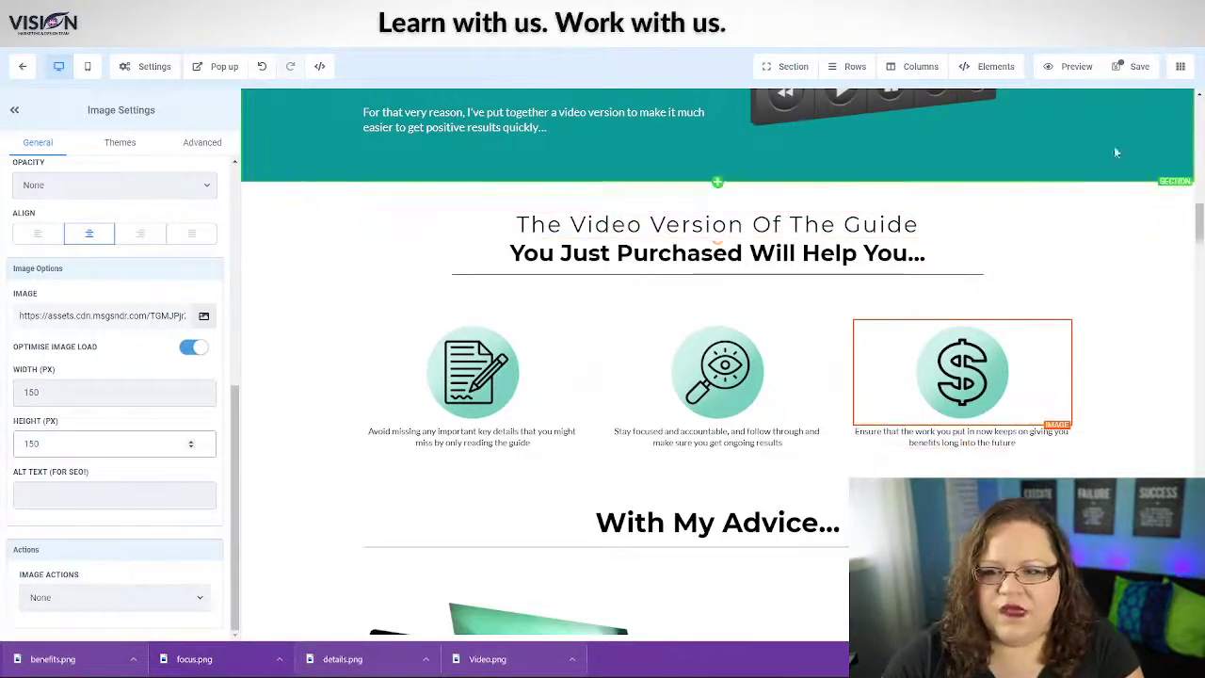
click(1119, 73)
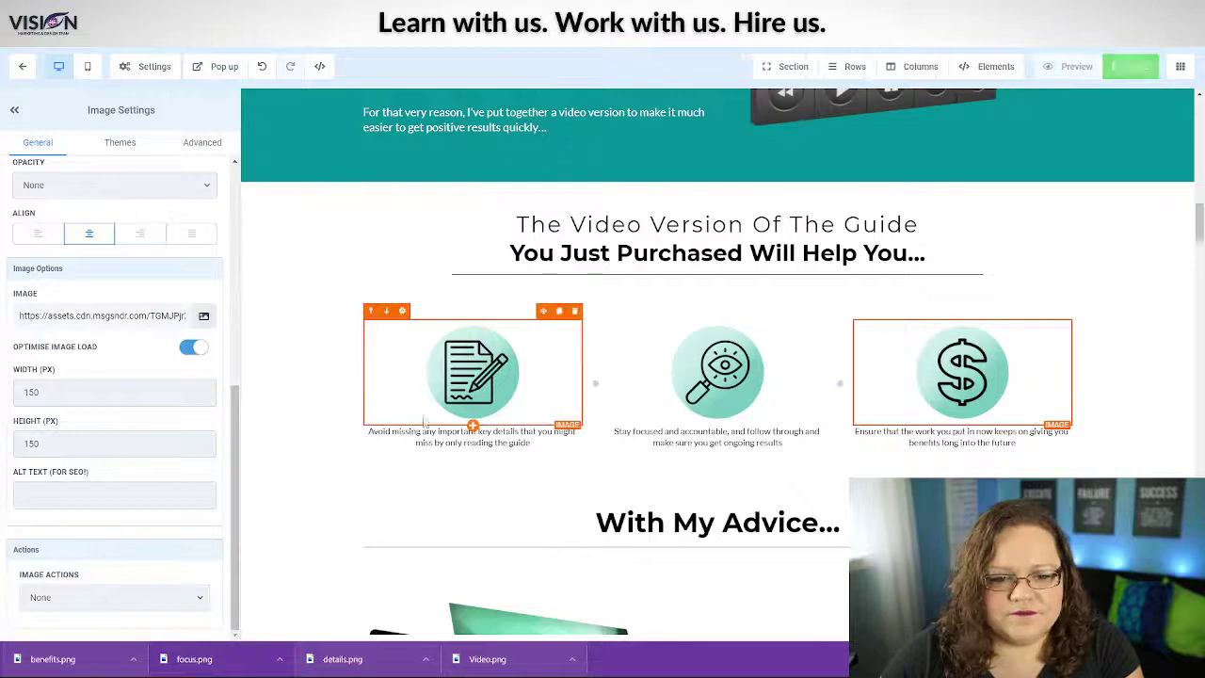
Set the desktop font size of the "Avoid missing any important key details" paragraph to 18
click(475, 438)
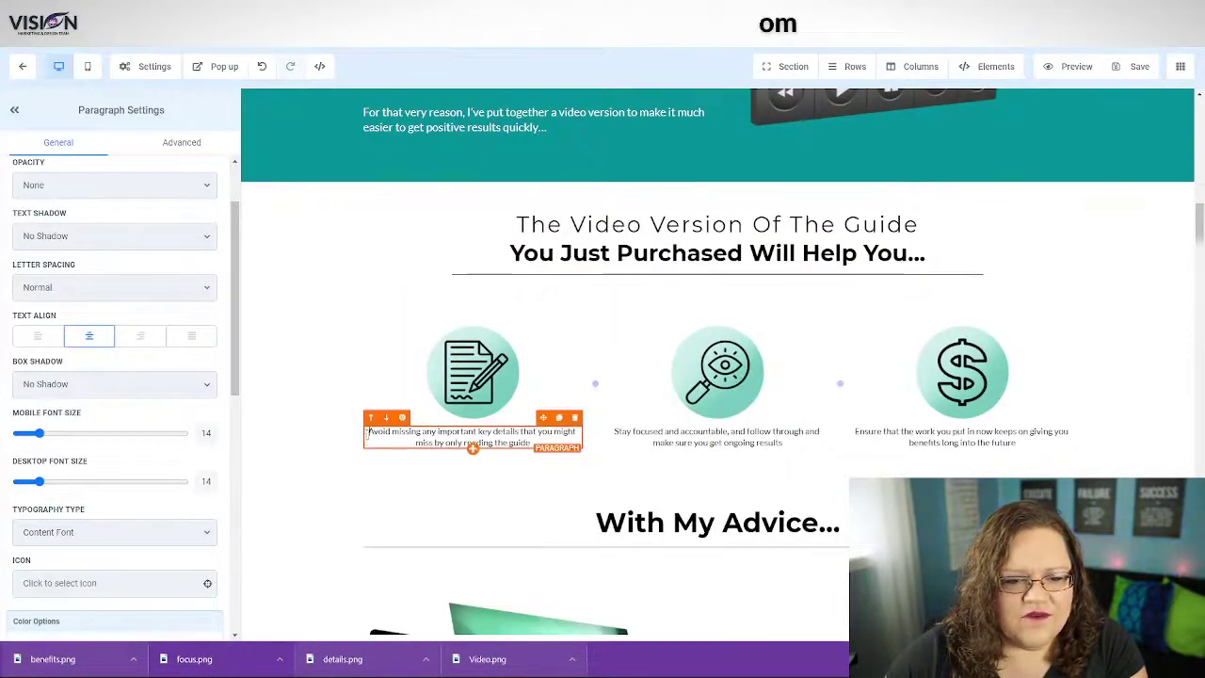
drag(41, 482, 53, 482)
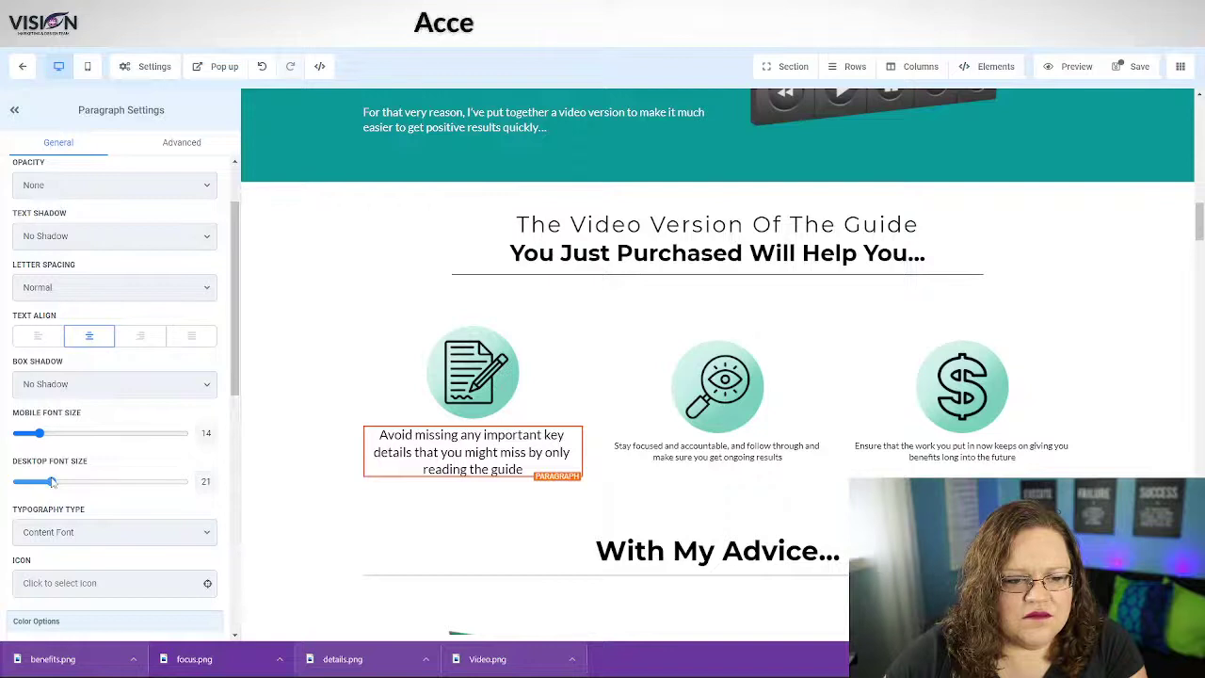
drag(212, 482, 193, 484)
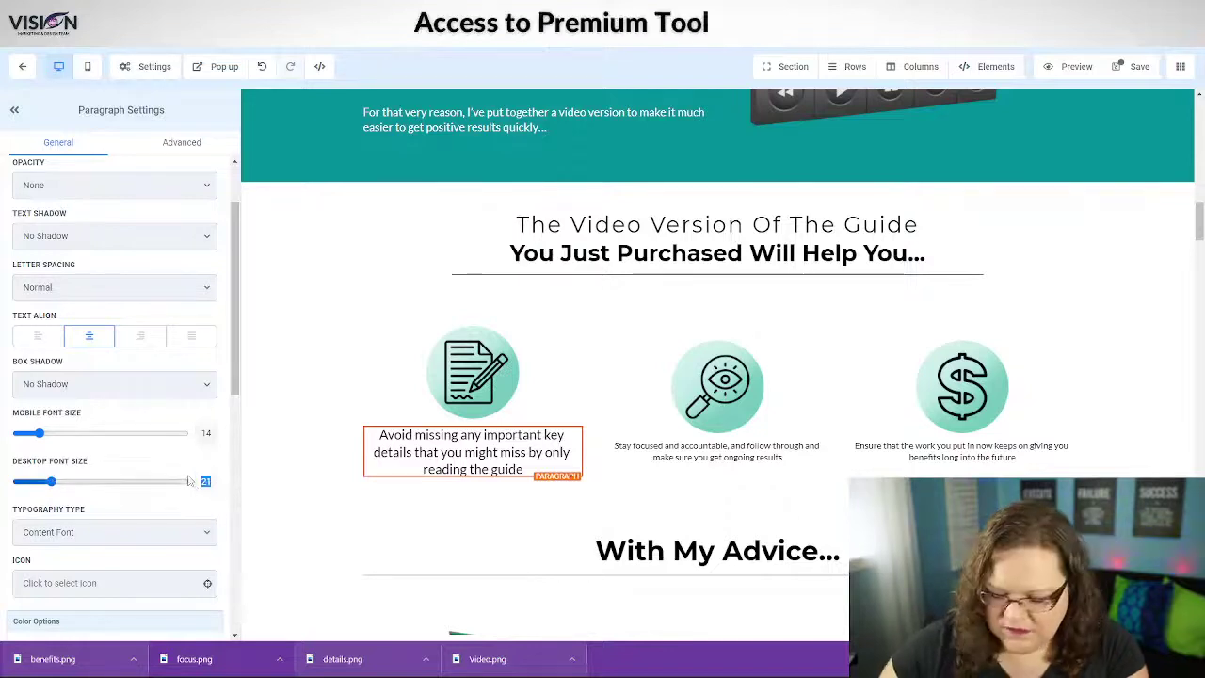
text(20)
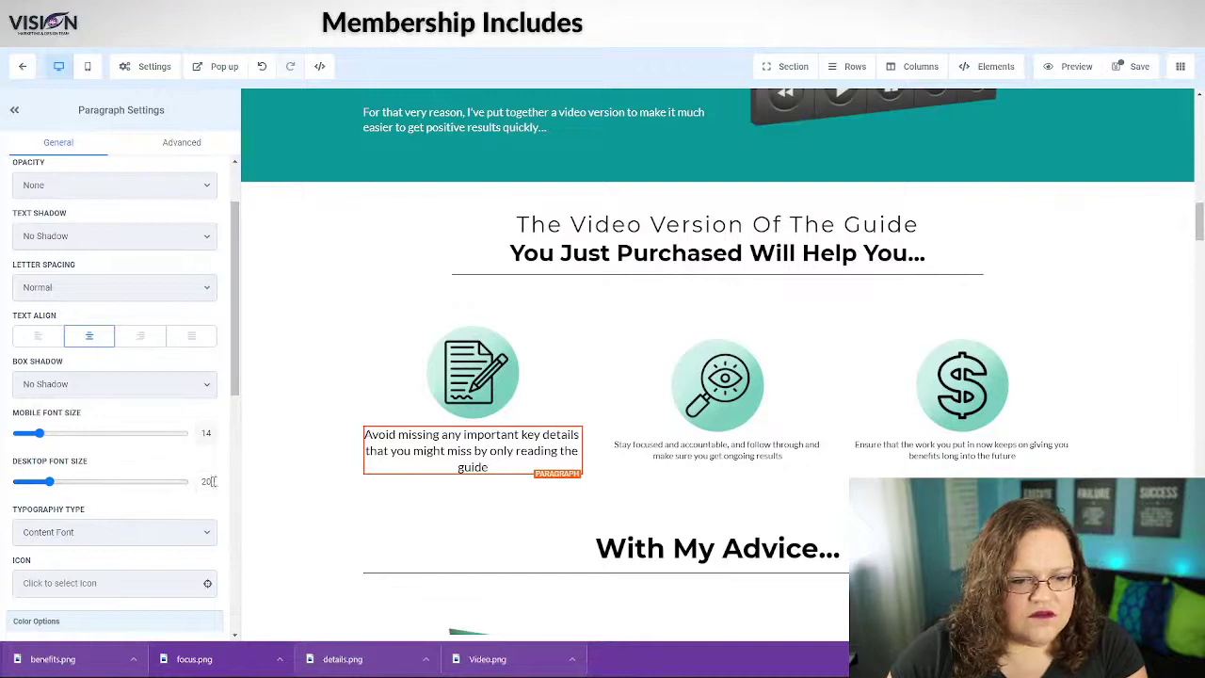
text(18)
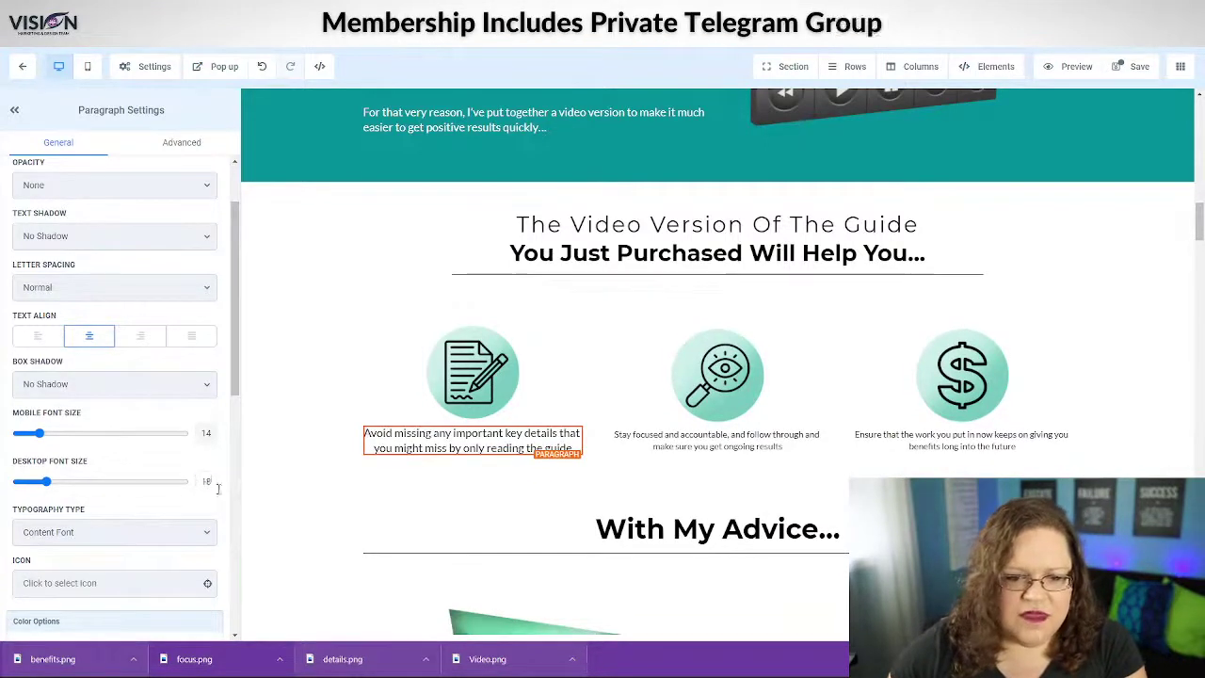
Set the desktop font size of the "Stay focused and accountable" and "Ensure that the work you put in" paragraphs to 18
click(659, 443)
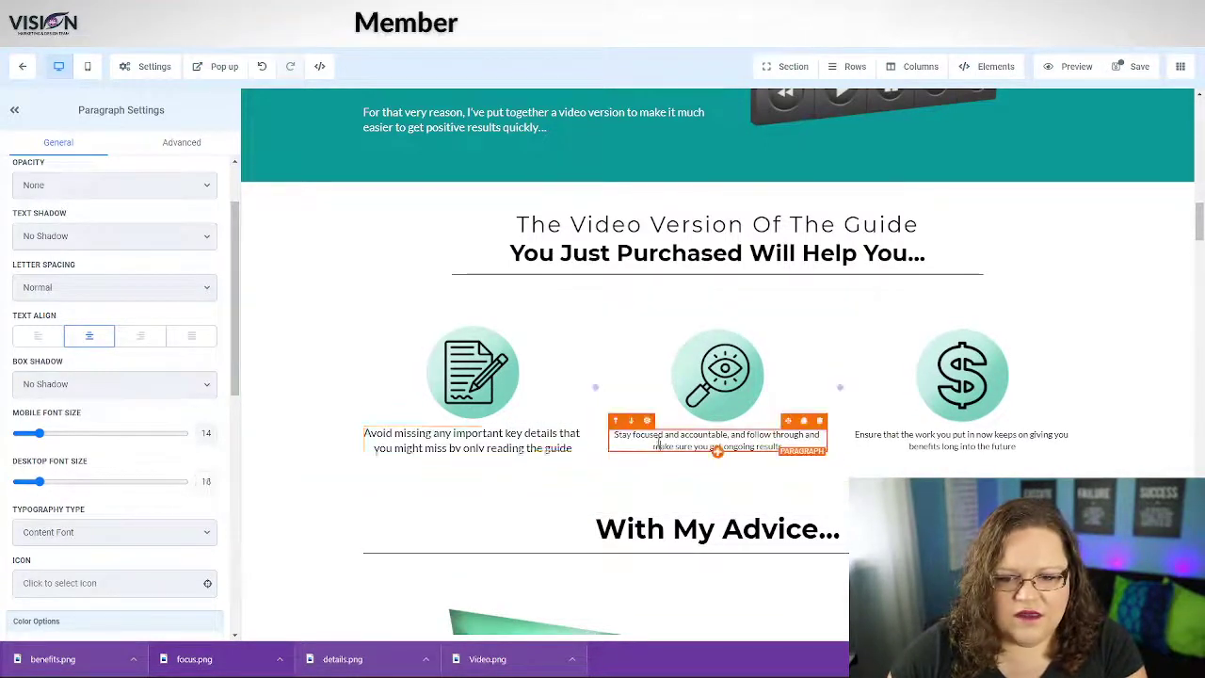
drag(211, 482, 181, 479)
text(1)
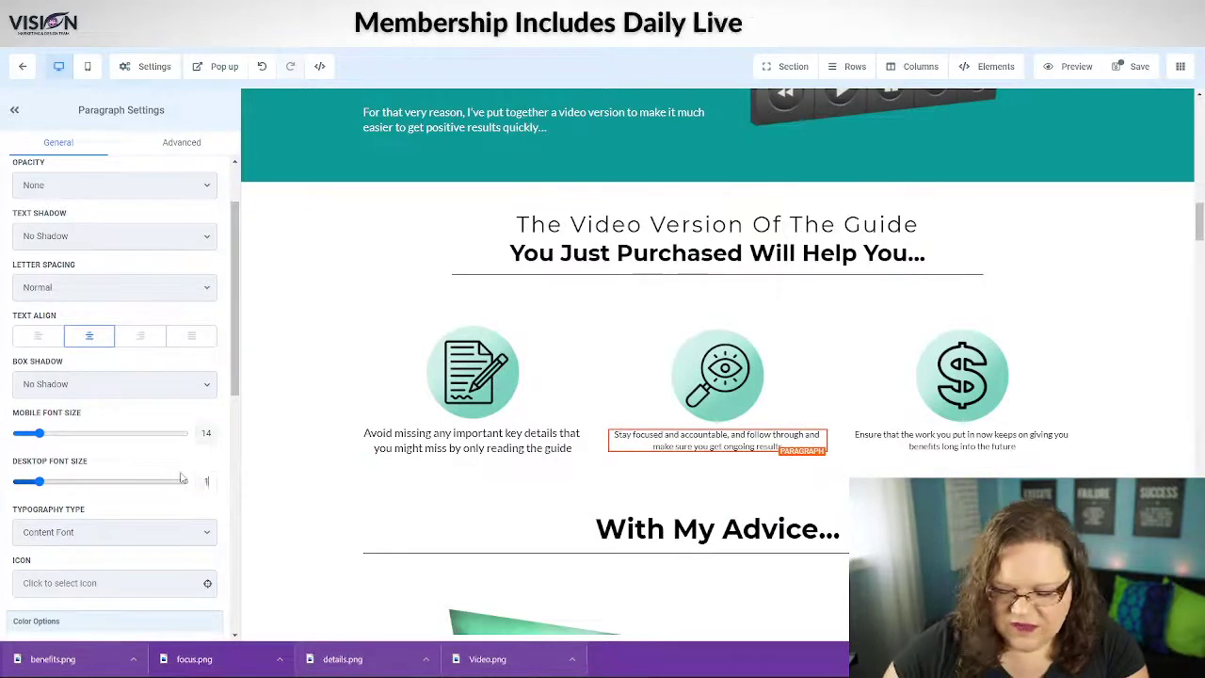
text(4)
click(961, 447)
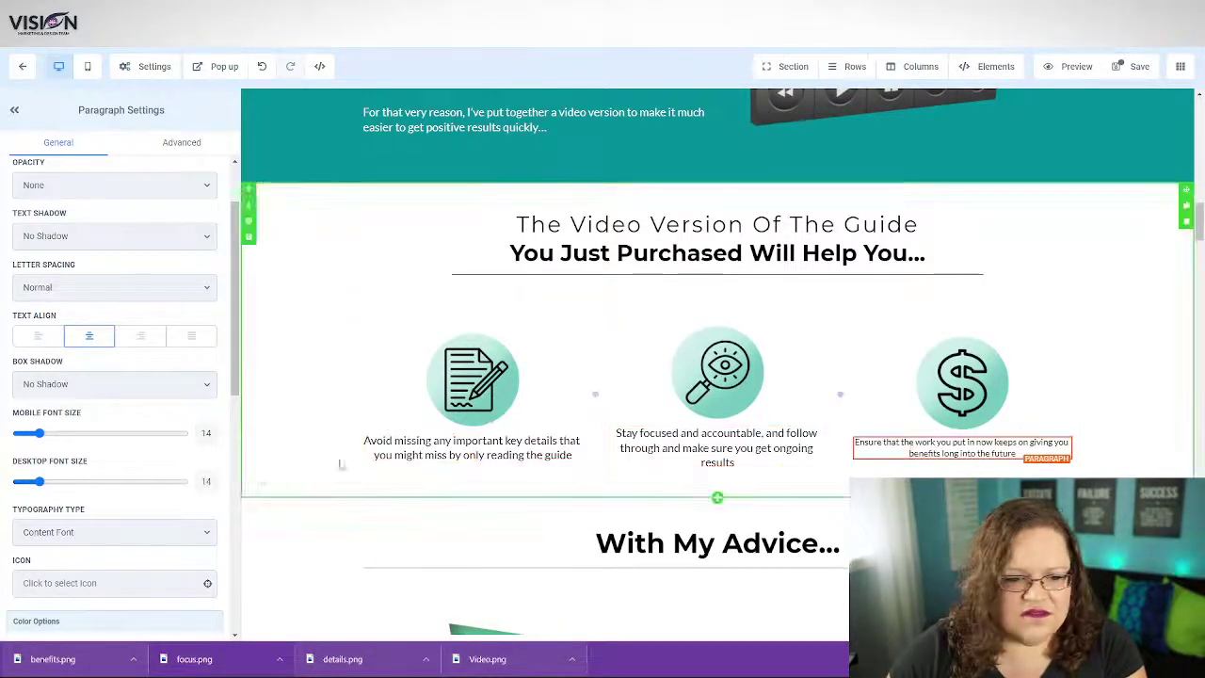
text(1)
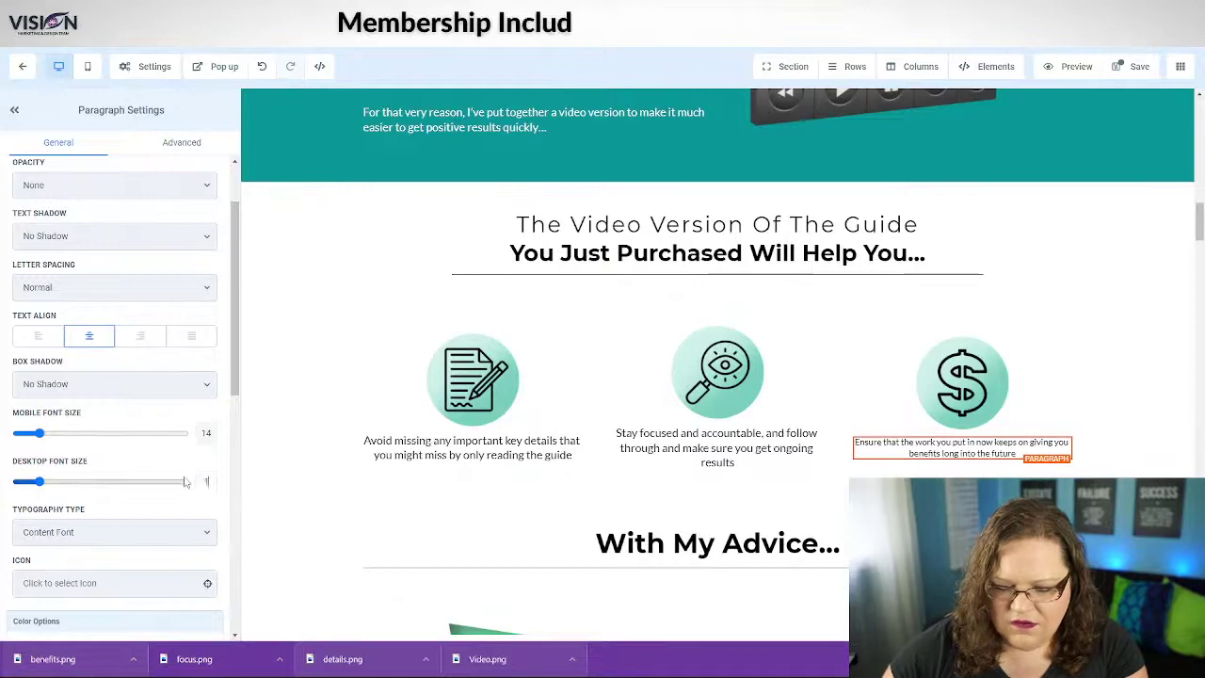
text(8)
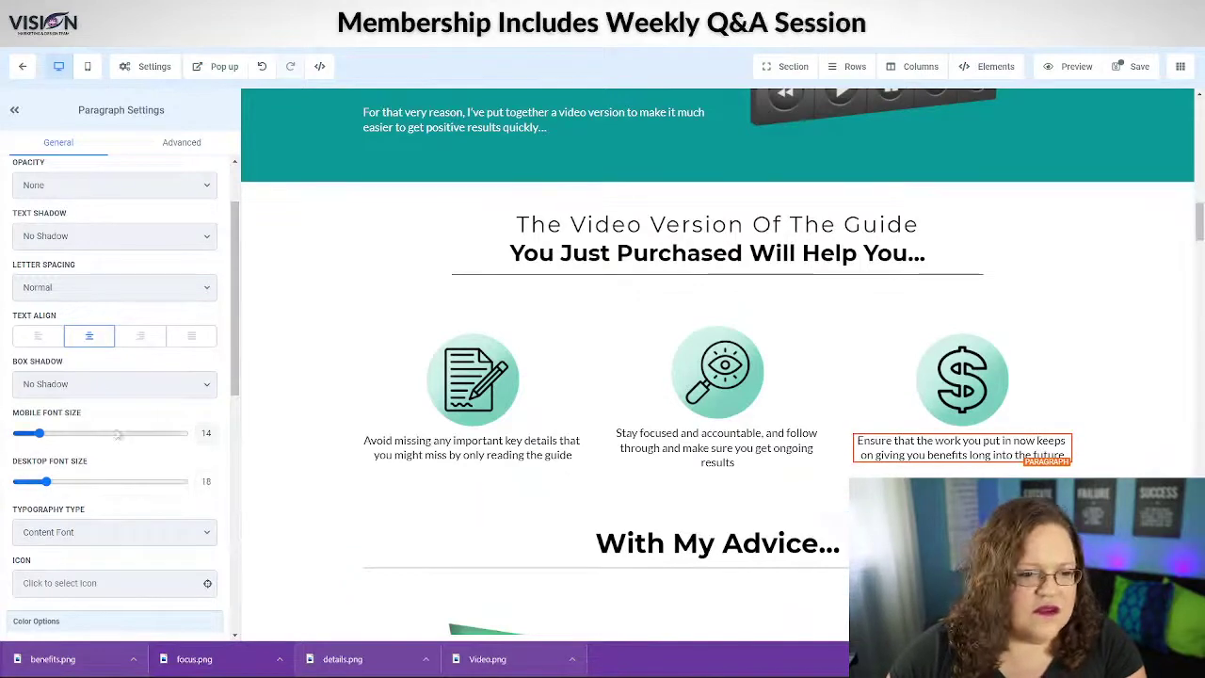
Set the left padding of the paragraph under the dollar icon to 50 and start editing its right padding
scroll(118, 435, up, 2)
scroll(40, 482, down, 6)
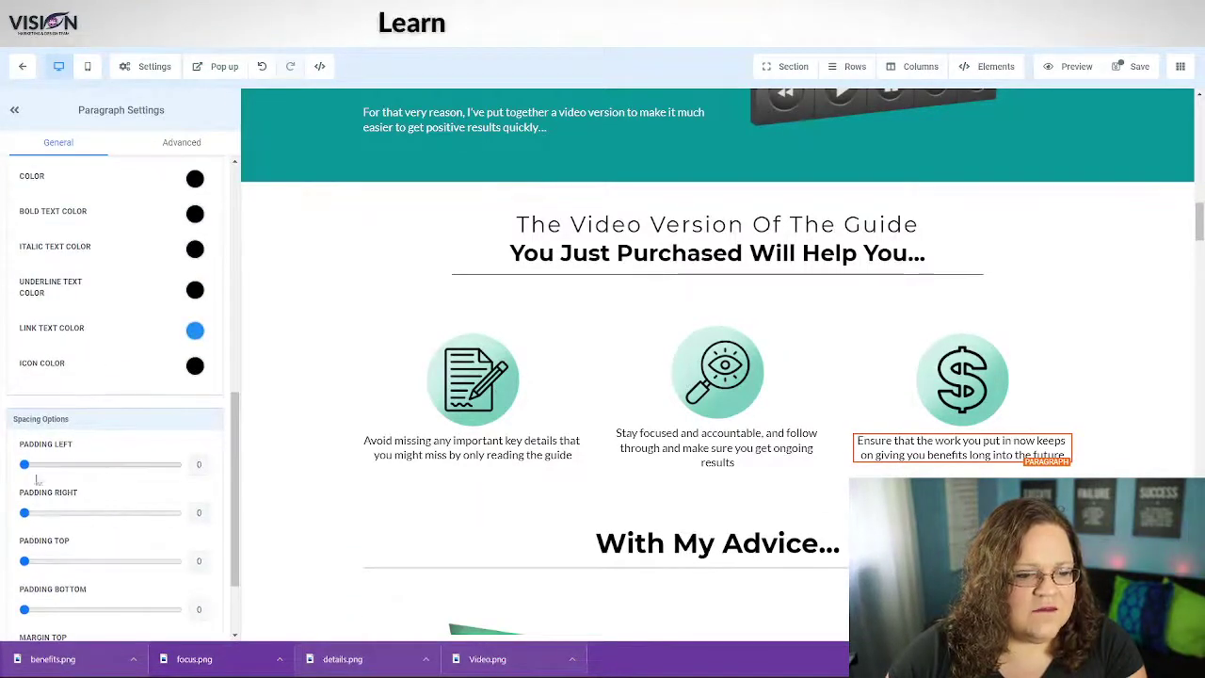
drag(25, 469, 102, 466)
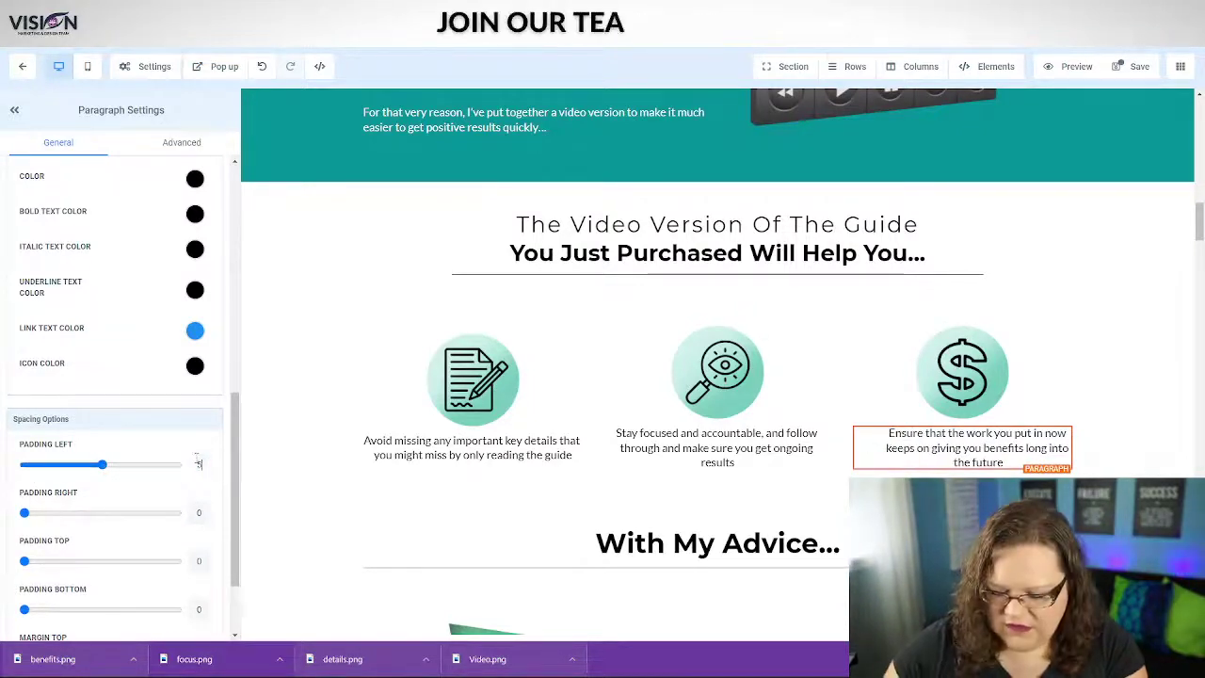
text(0)
click(188, 516)
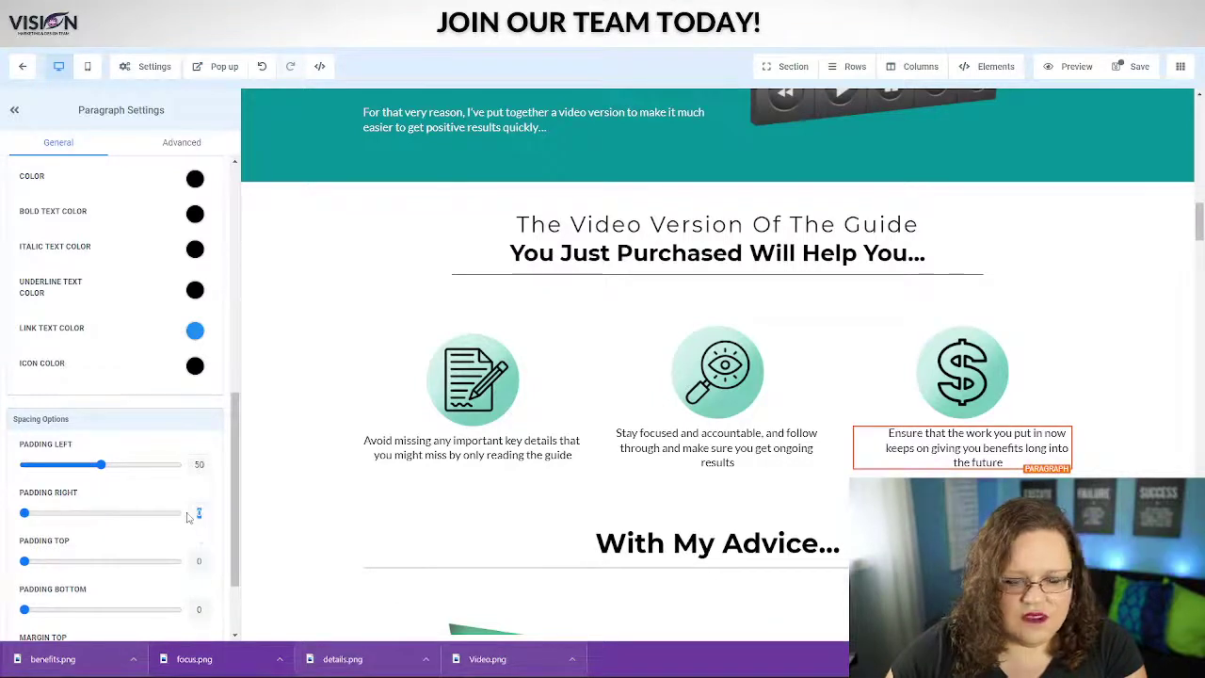